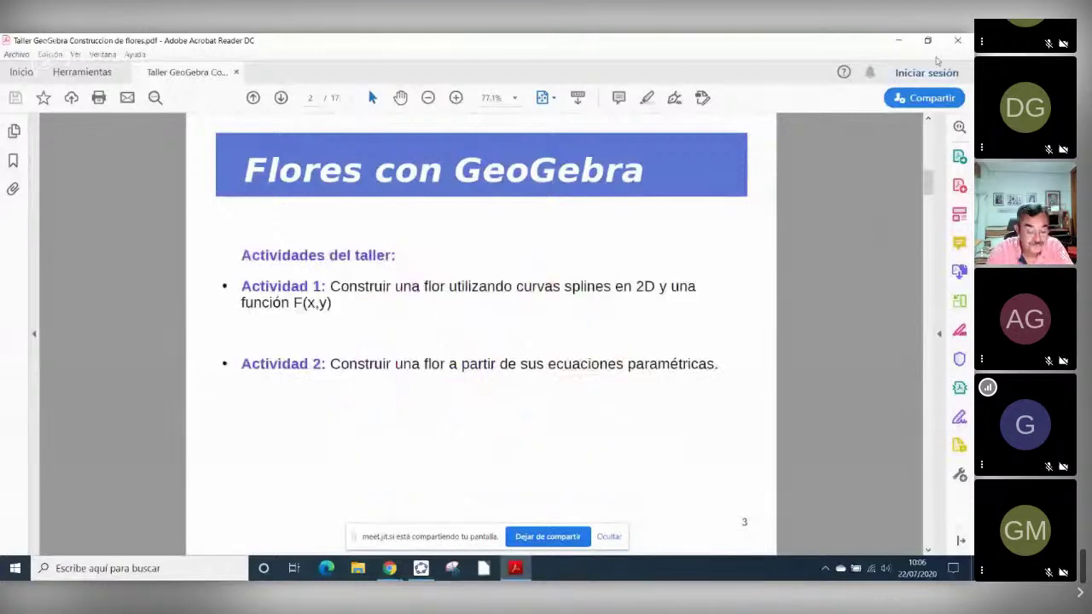
left_click(928, 40)
left_click(927, 41)
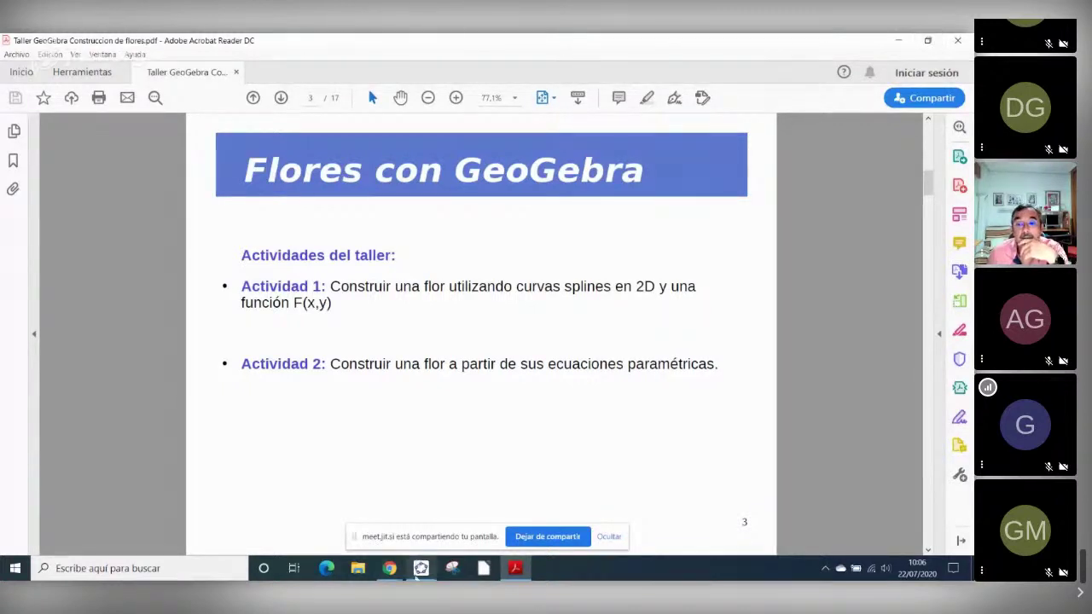
- Switch to GeoGebra and insert the FLOR image from the desktop folder Taller flores geogebra into the 2D graphics view
left_click(418, 570)
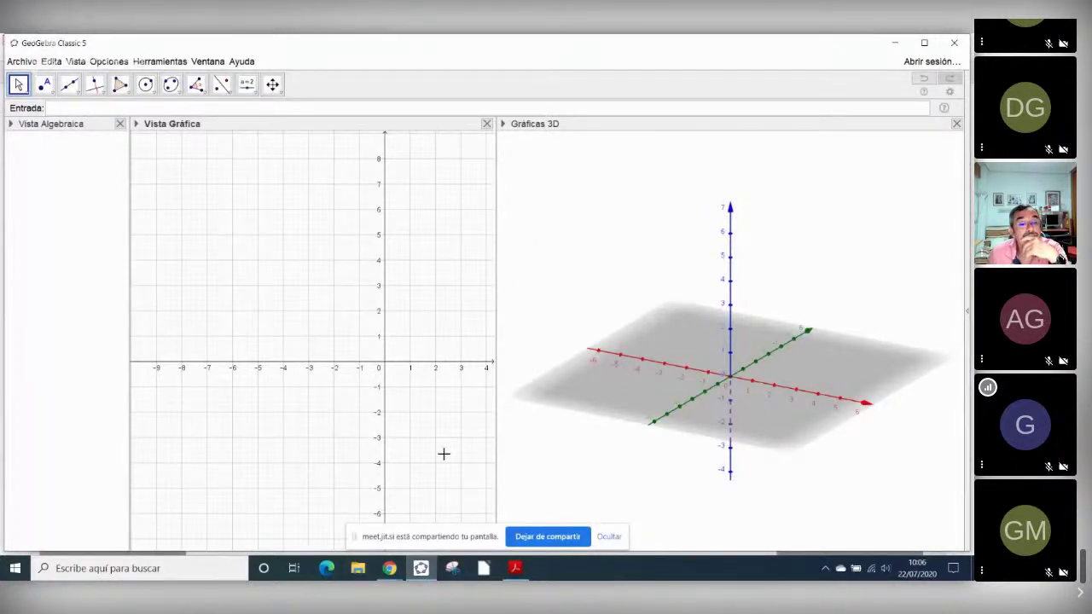
left_click_drag(456, 398, 374, 389)
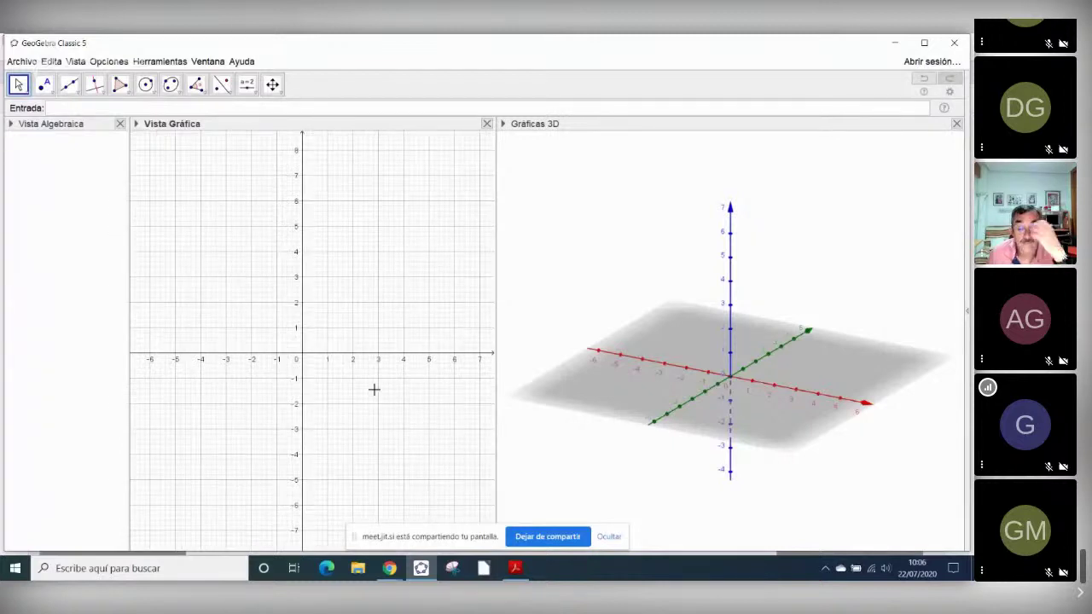
key("super+e")
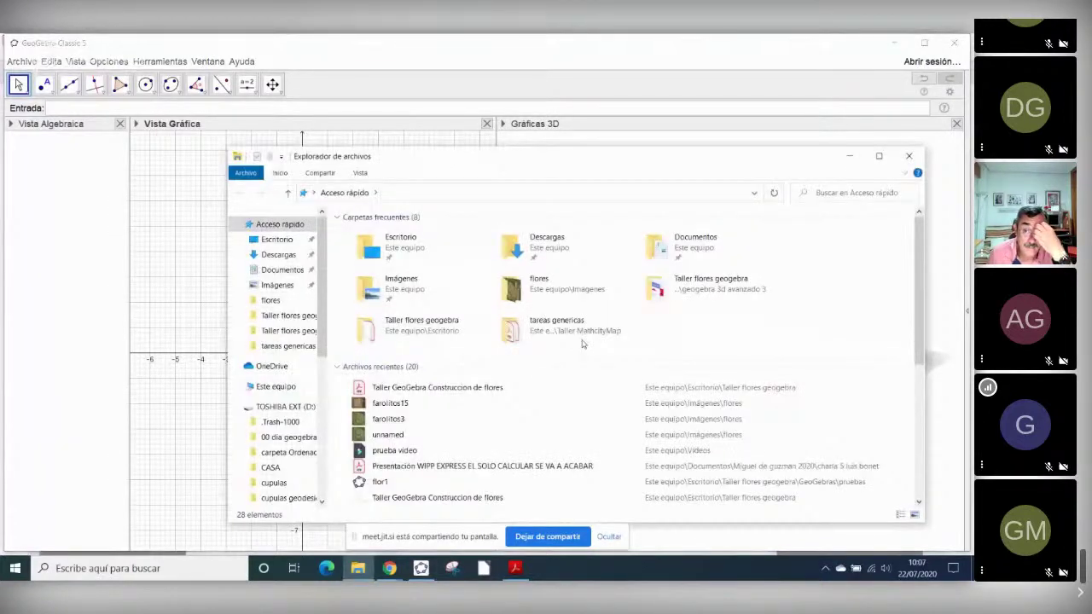
left_click(277, 239)
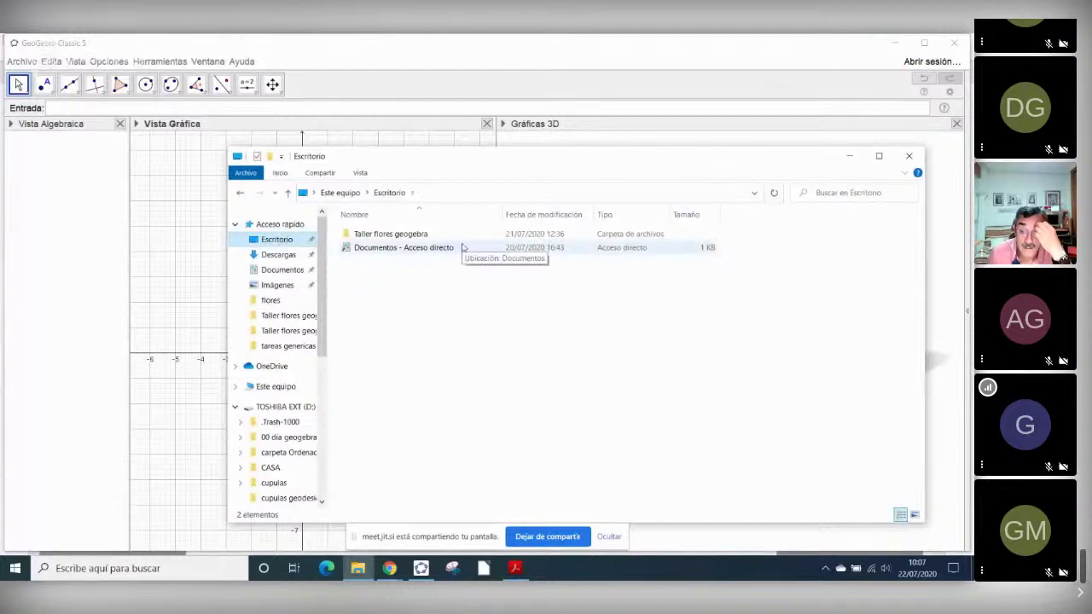
double_click(390, 234)
left_click_drag(475, 164, 671, 167)
left_click_drag(557, 292, 303, 375)
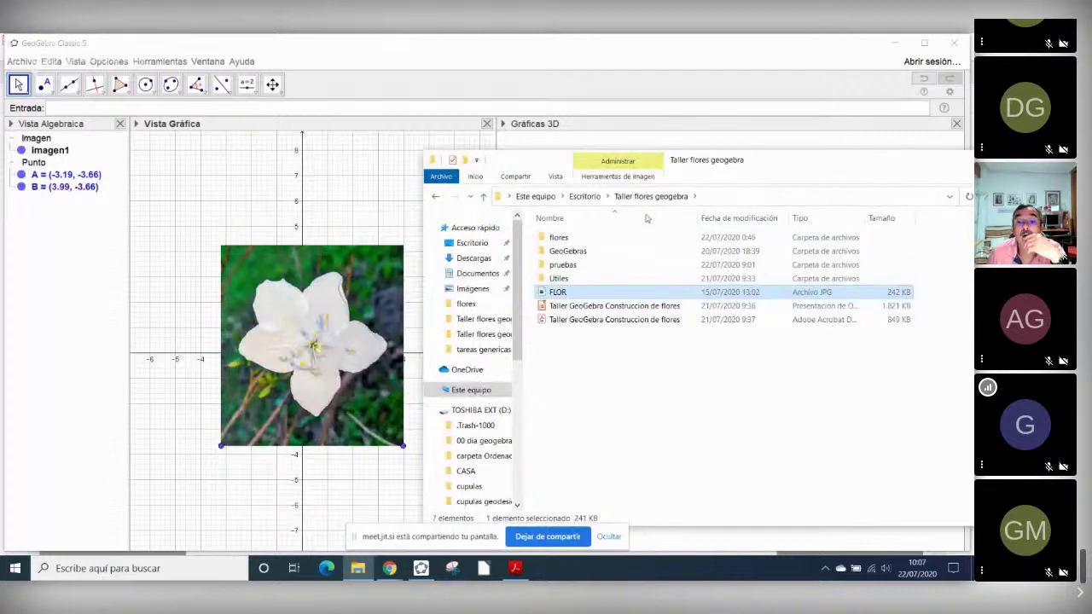
left_click_drag(874, 165, 656, 169)
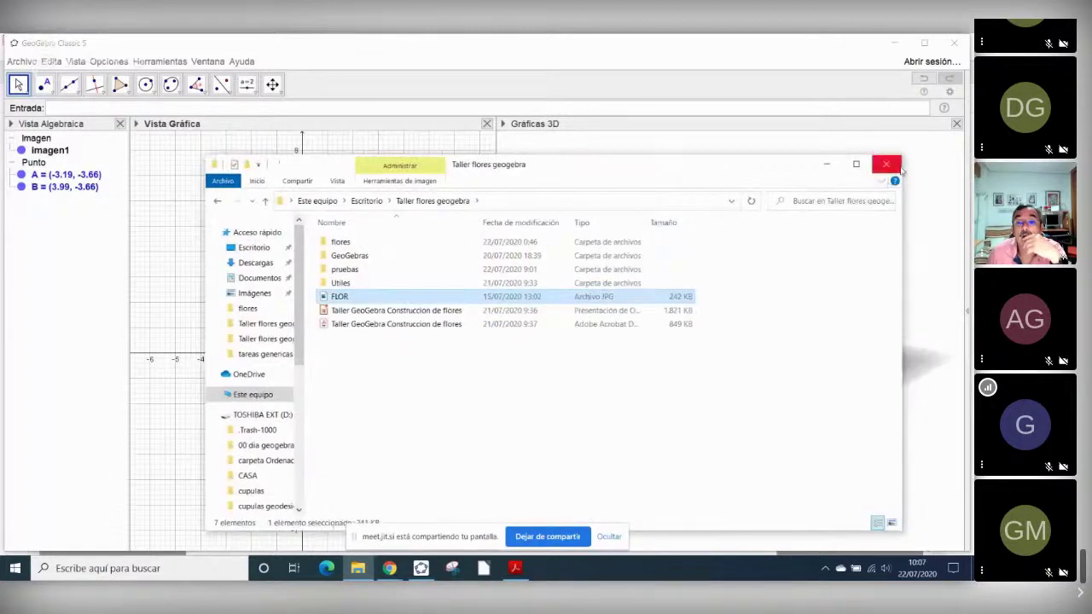
left_click(887, 165)
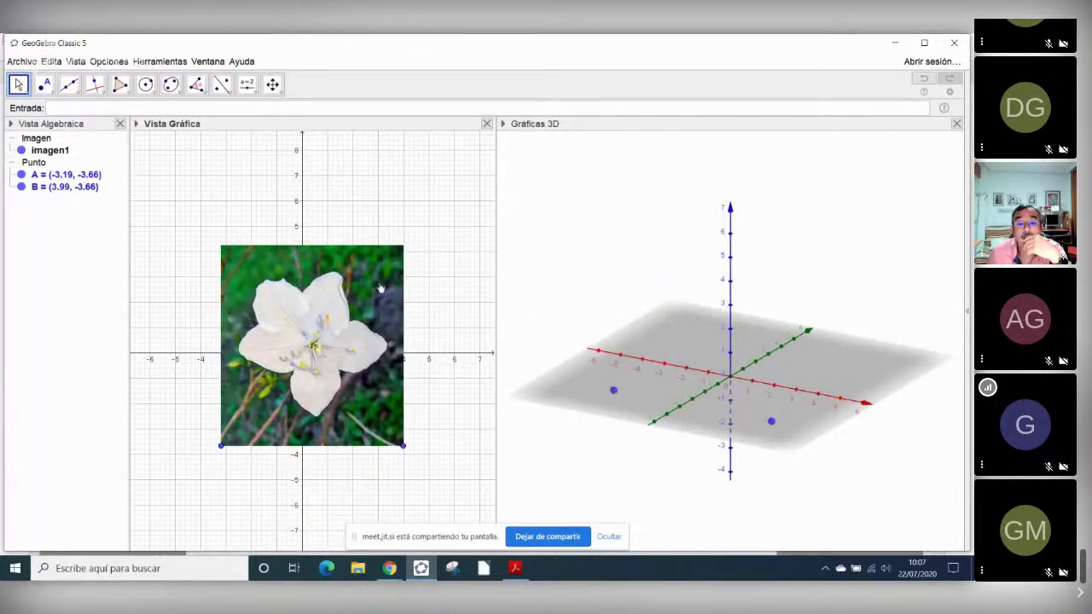
- Set the opacity of the inserted flower image to 50
scroll(337, 322, "up", 2)
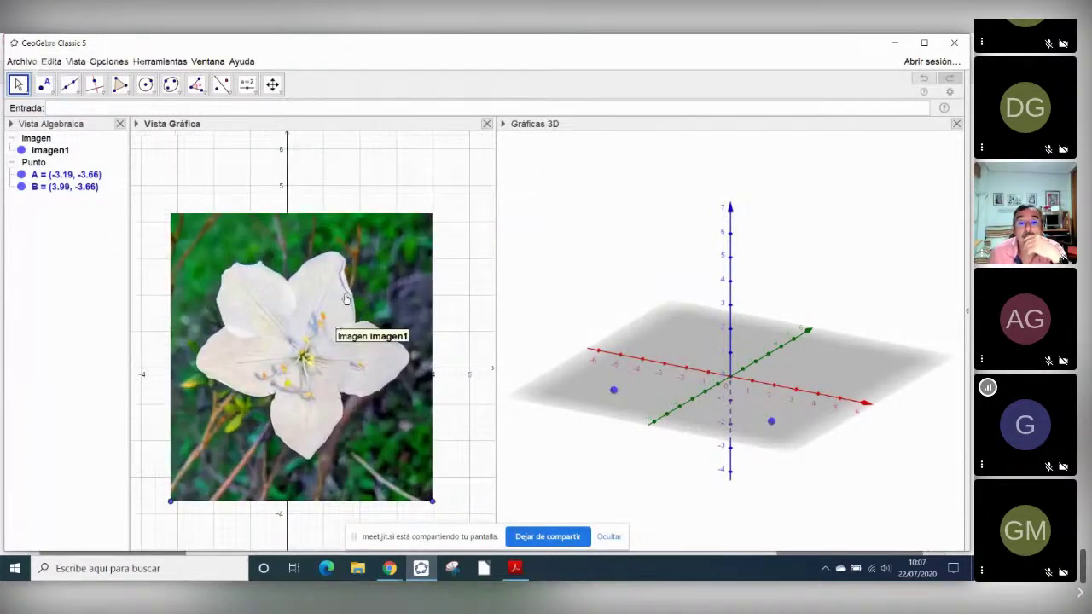
right_click(344, 296)
left_click(406, 422)
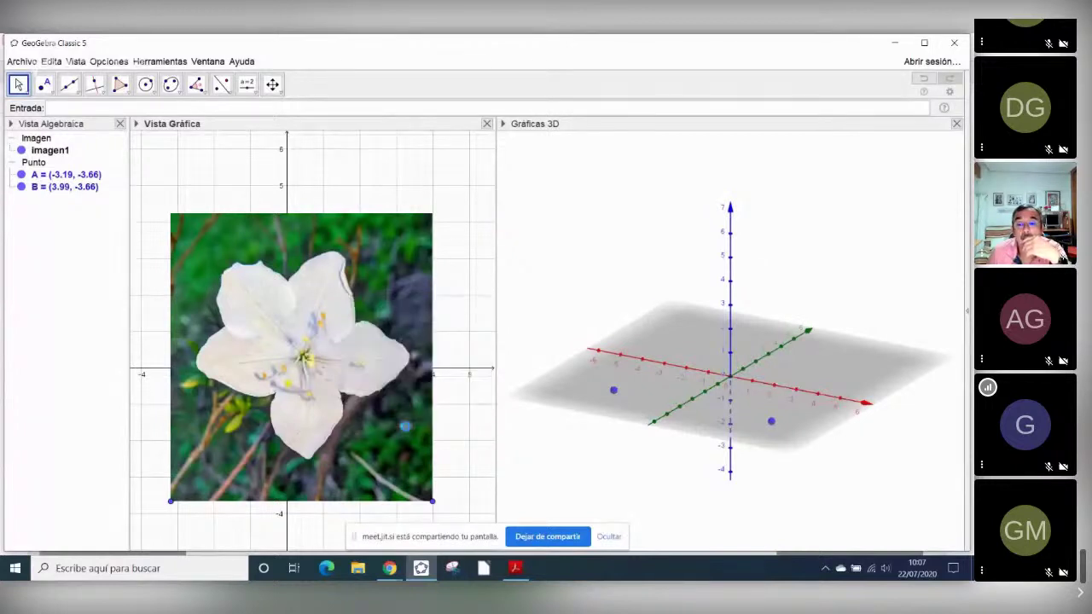
left_click(458, 216)
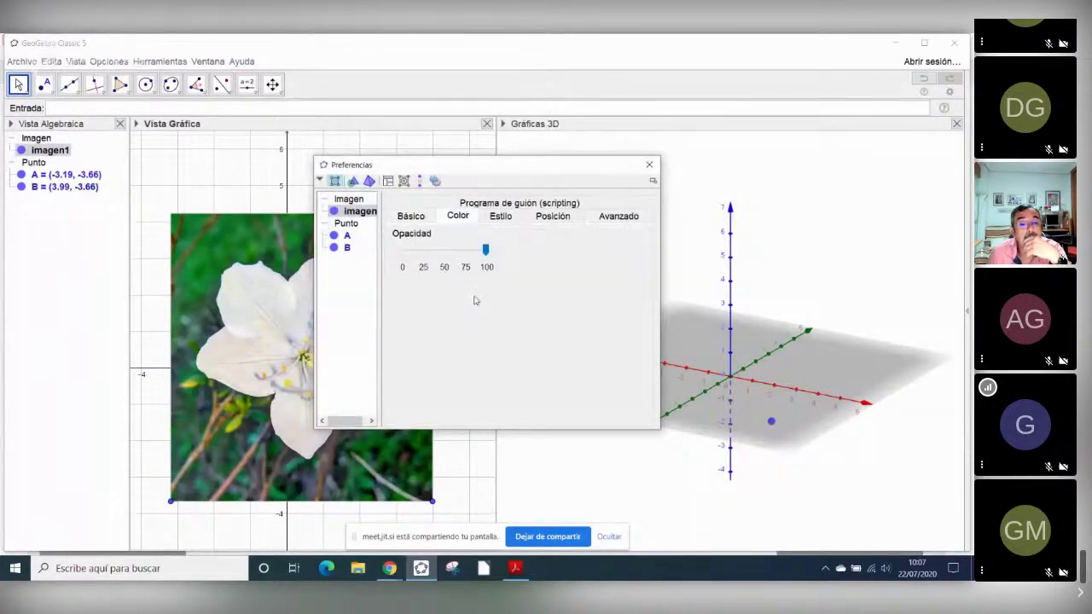
left_click_drag(487, 249, 444, 250)
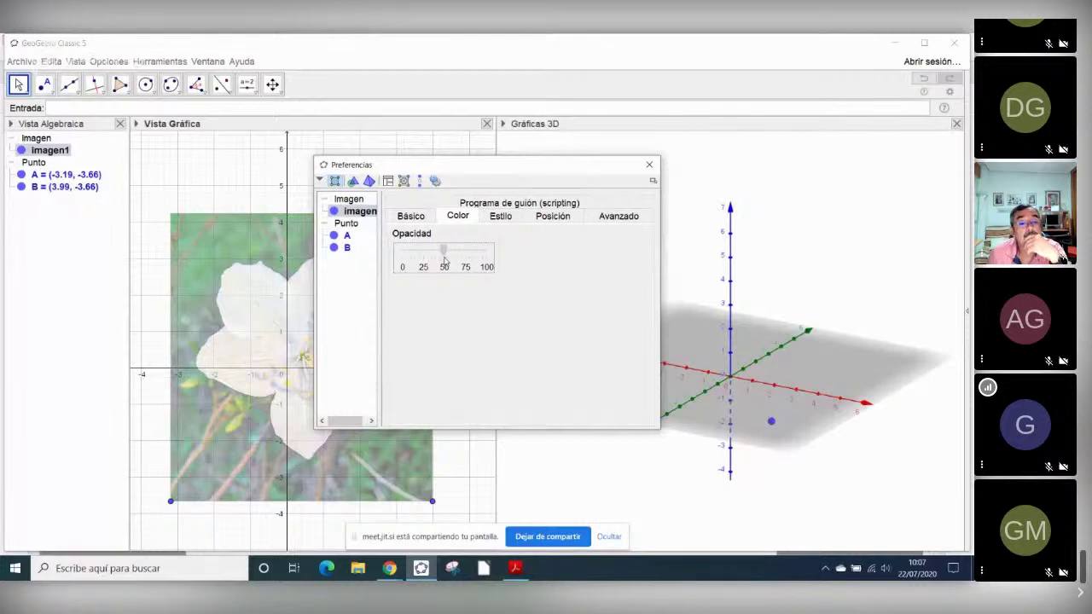
left_click(649, 165)
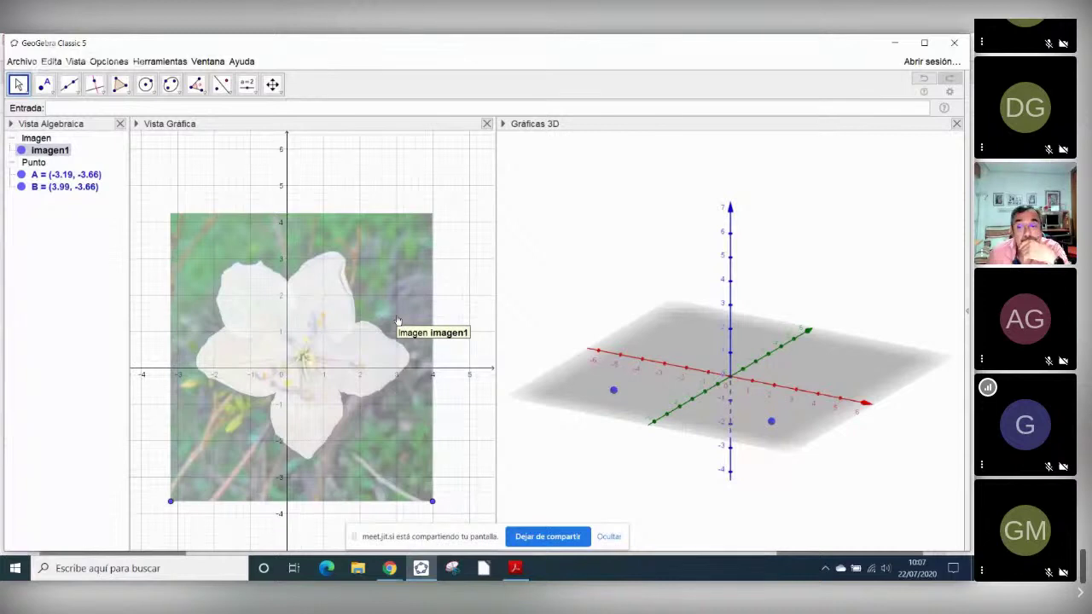
- Move the flower image so the flower's centre lies on the origin, and make it a background image
left_click_drag(378, 342, 362, 348)
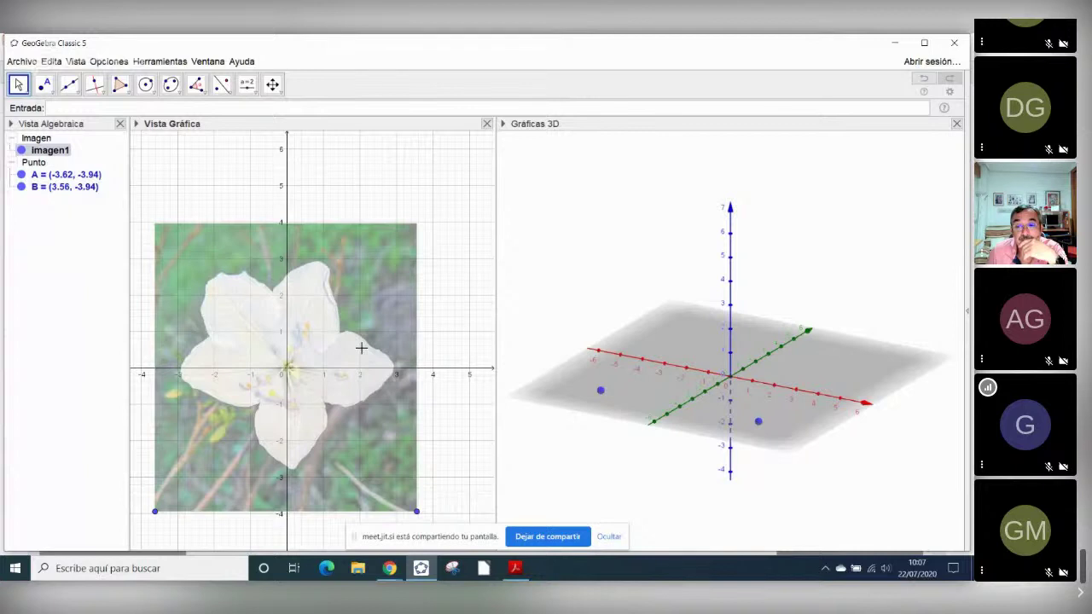
right_click(375, 293)
left_click(424, 427)
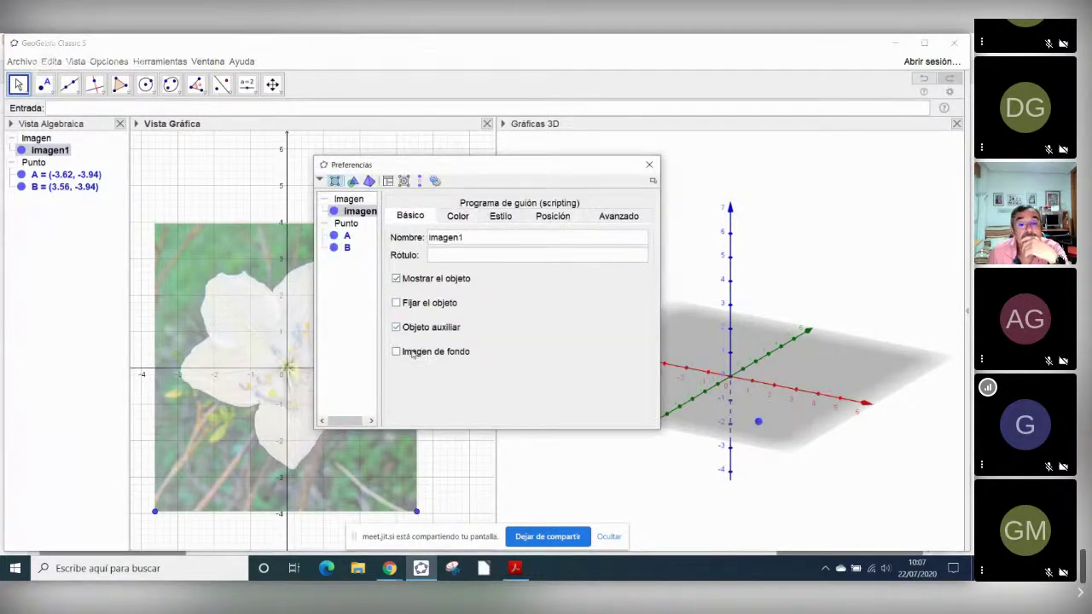
left_click(649, 164)
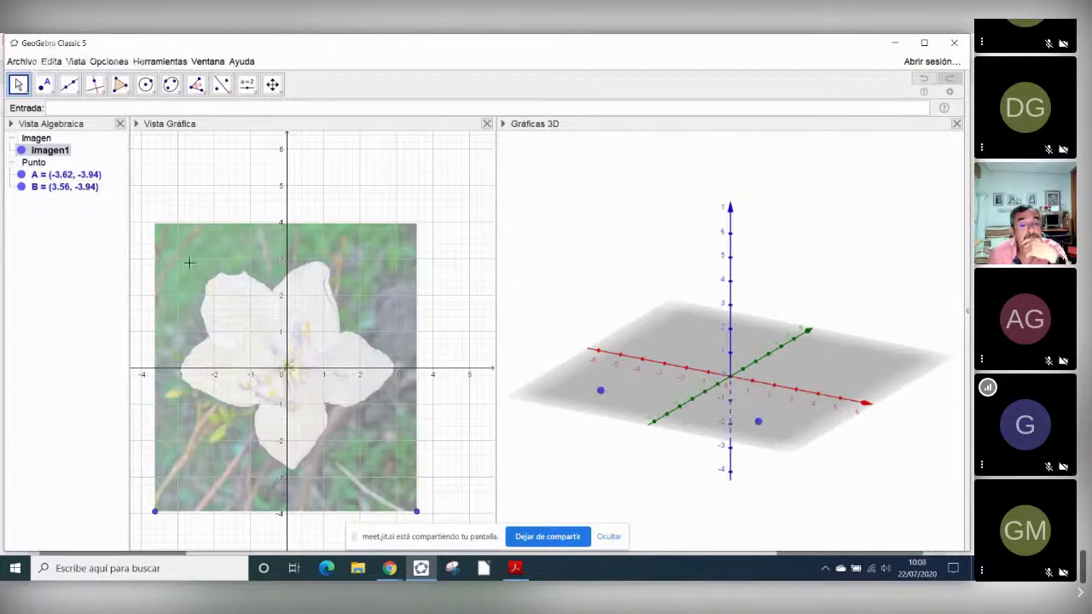
- Place five points along the right petal's upper edge: (0, 0), about (0.62, 0.61), (1.66, 1.03), (2.43, 0.54), and (3, 0)
left_click(44, 84)
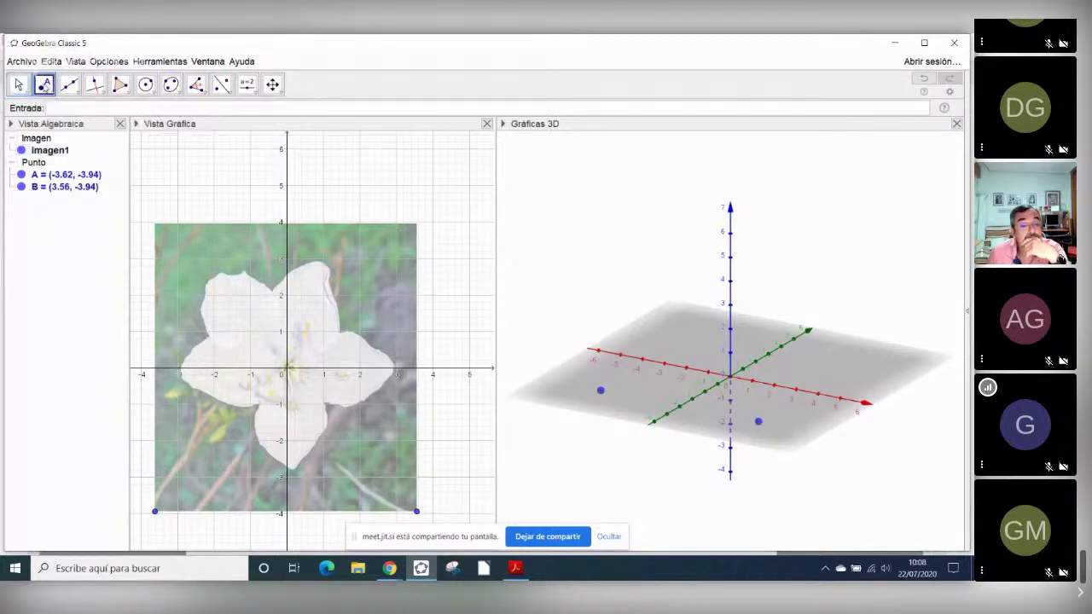
left_click(288, 372)
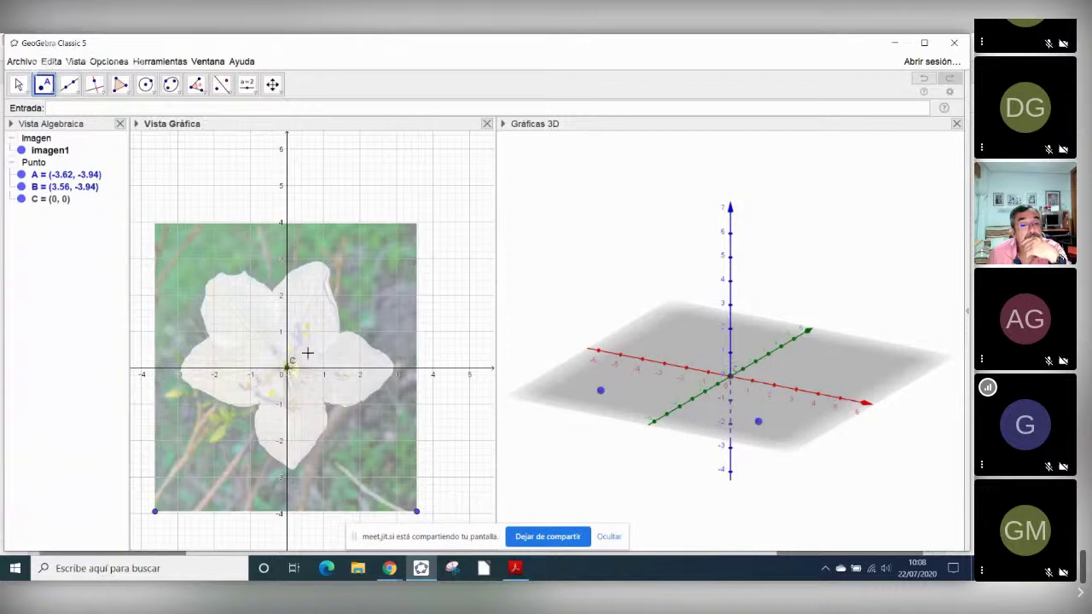
left_click(309, 345)
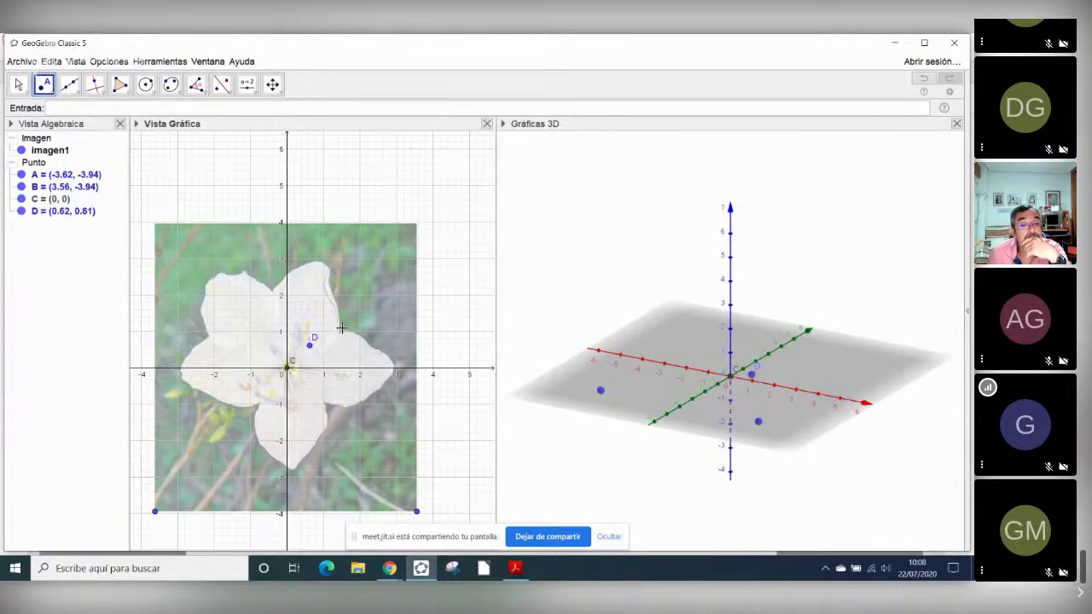
left_click(347, 330)
left_click(375, 349)
left_click(397, 368)
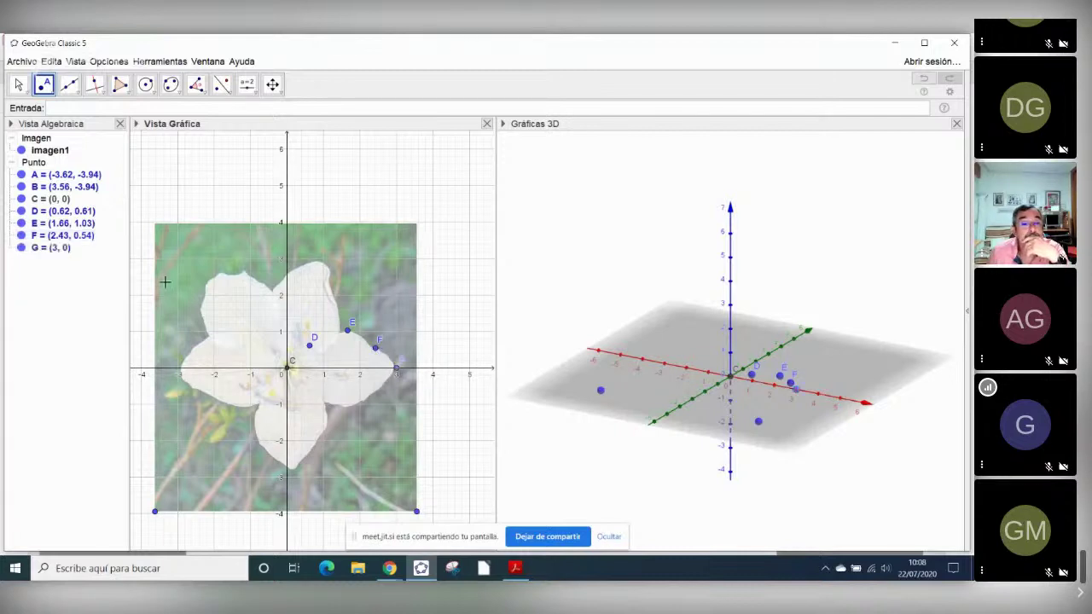
- Create a list from the five petal points C to G
left_click(18, 84)
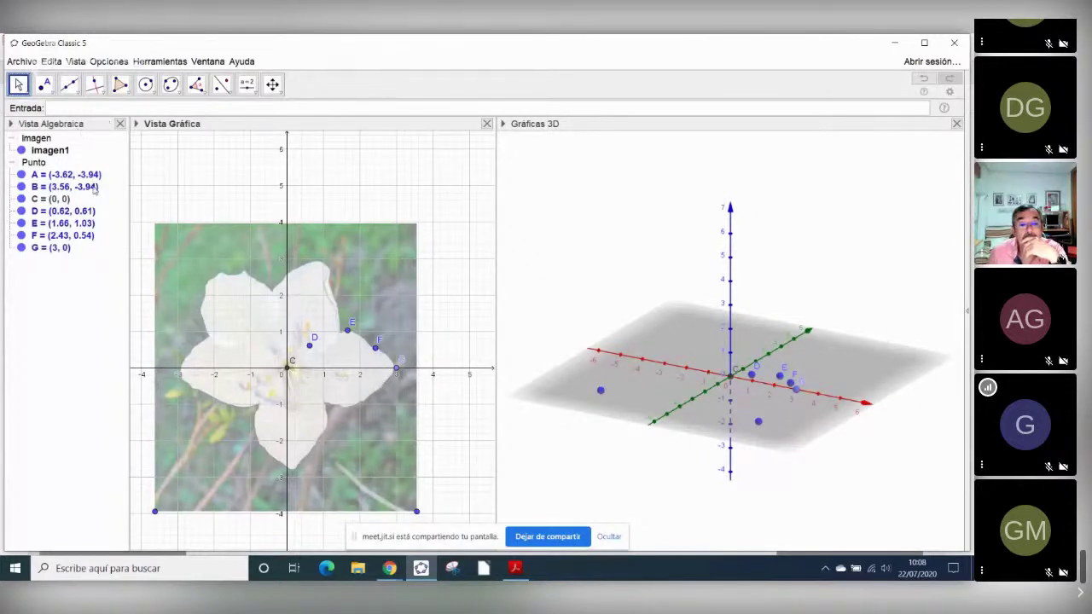
left_click(64, 198)
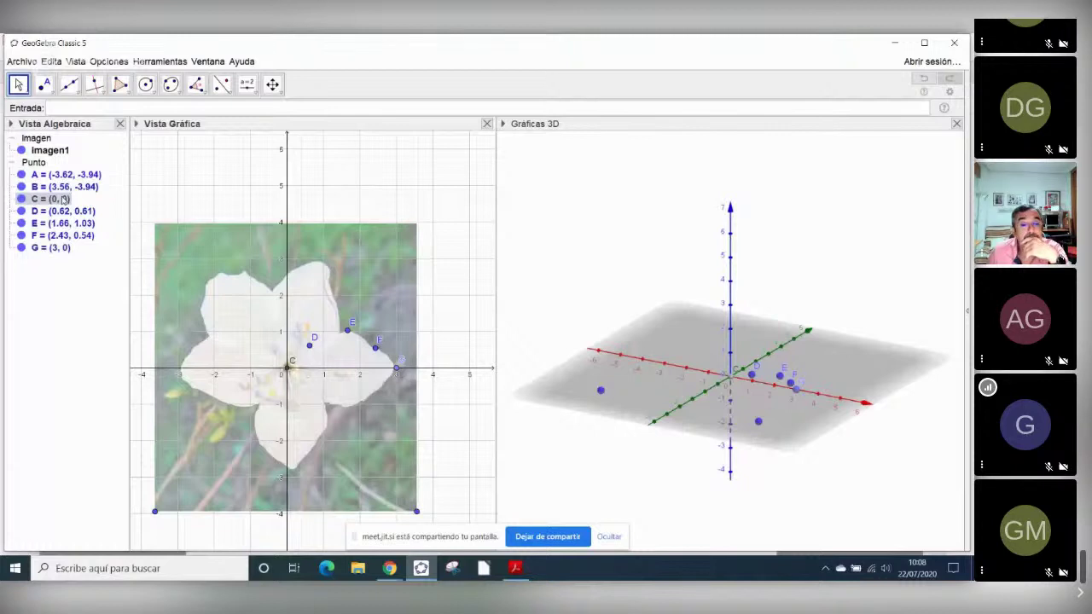
left_click_drag(64, 198, 103, 108)
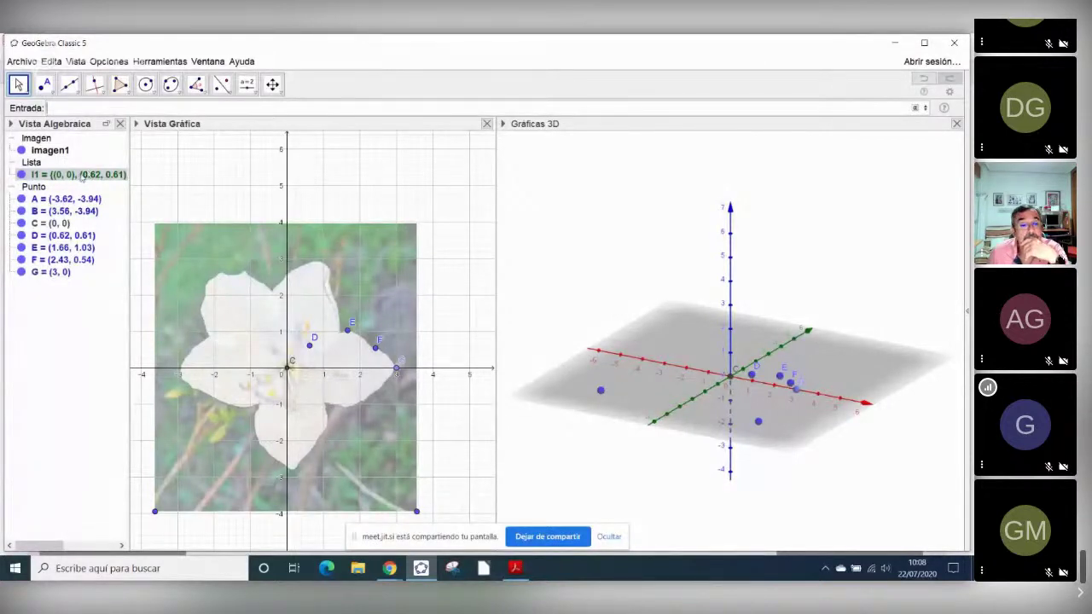
- Create a spline curve through the points of list l1
left_click(54, 109)
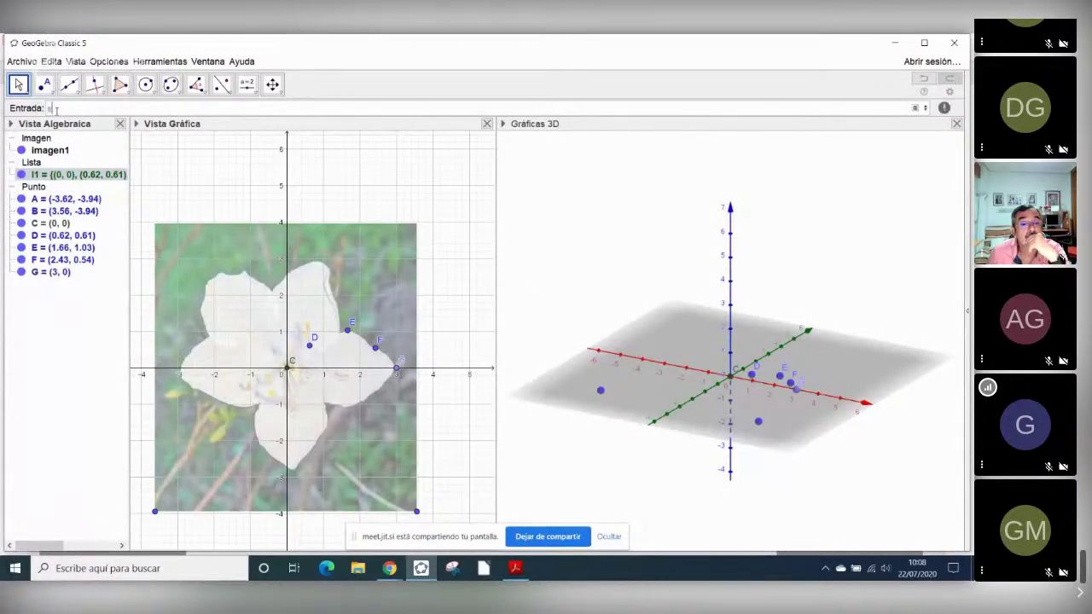
type("spline")
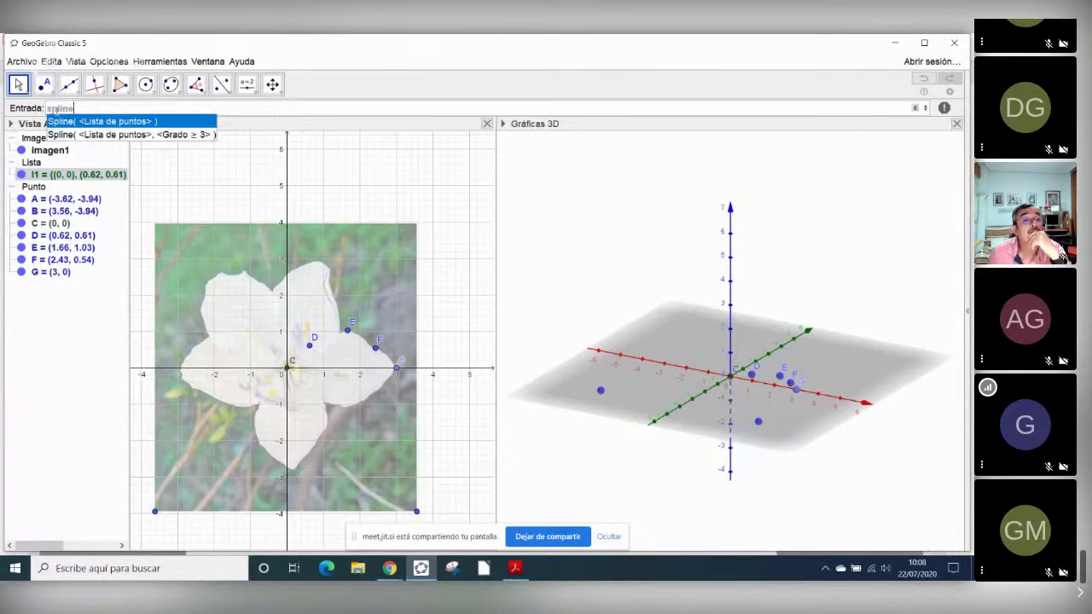
key("Return")
type("l1")
key("Return")
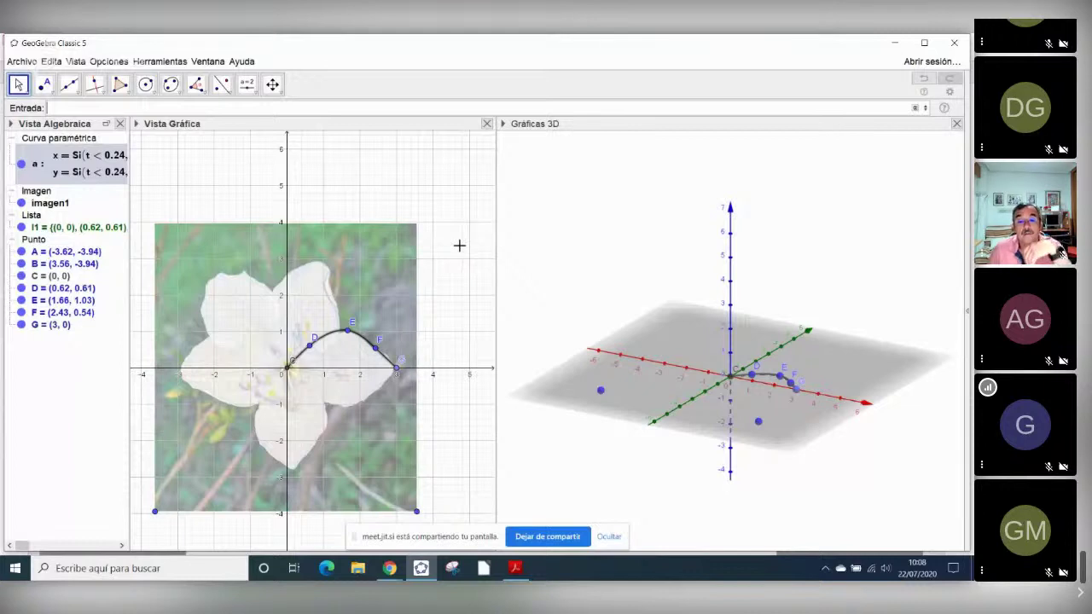
- Fit the spline to the petal edge by moving D to about (0.78, 0.67), E to (1.66, 0.99) and F to (2.49, 0.52)
left_click_drag(376, 347, 377, 349)
left_click_drag(309, 345, 378, 350)
left_click(377, 352)
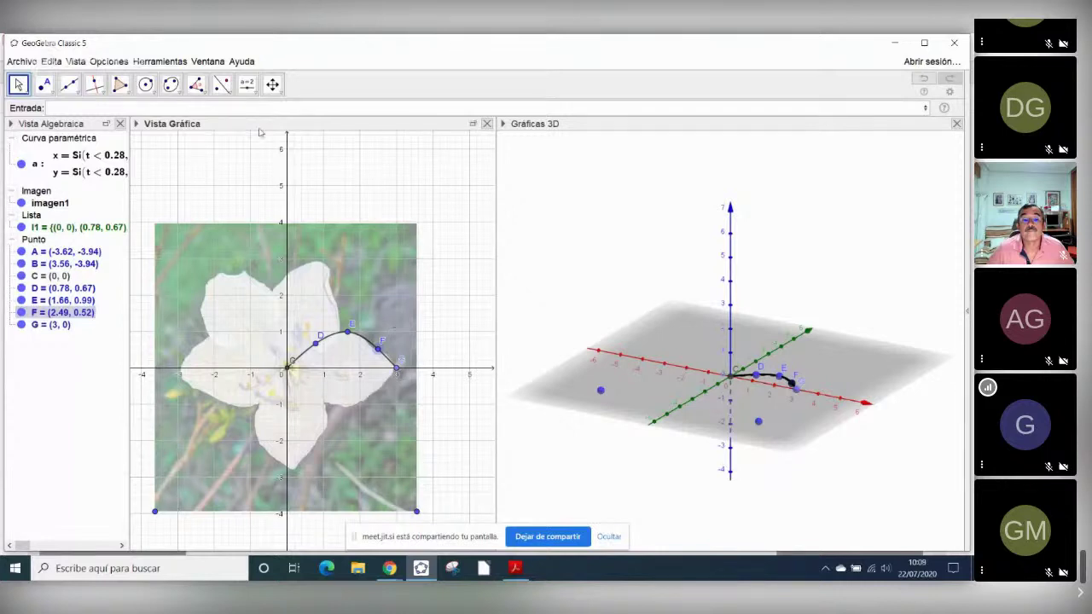
- Reflect the spline curve across the x-axis to form the petal's lower edge
left_click(228, 91)
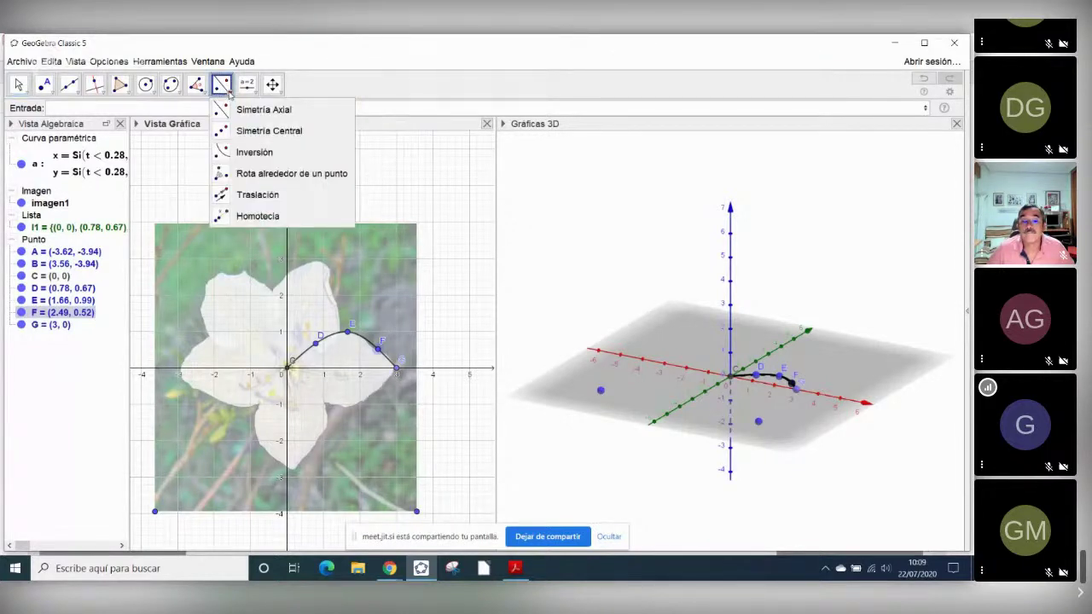
left_click(256, 109)
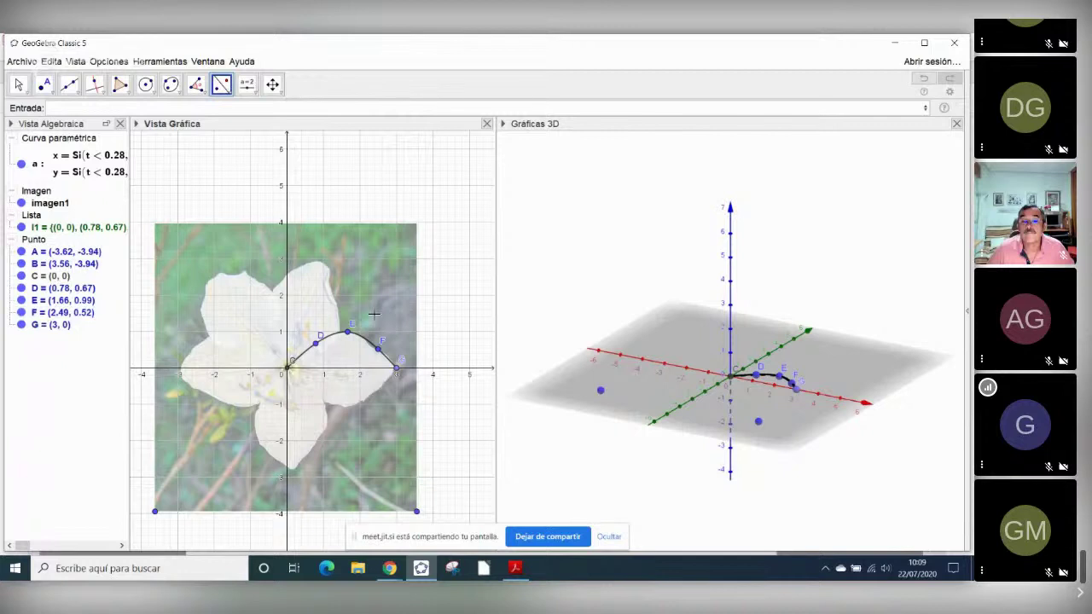
left_click(367, 346)
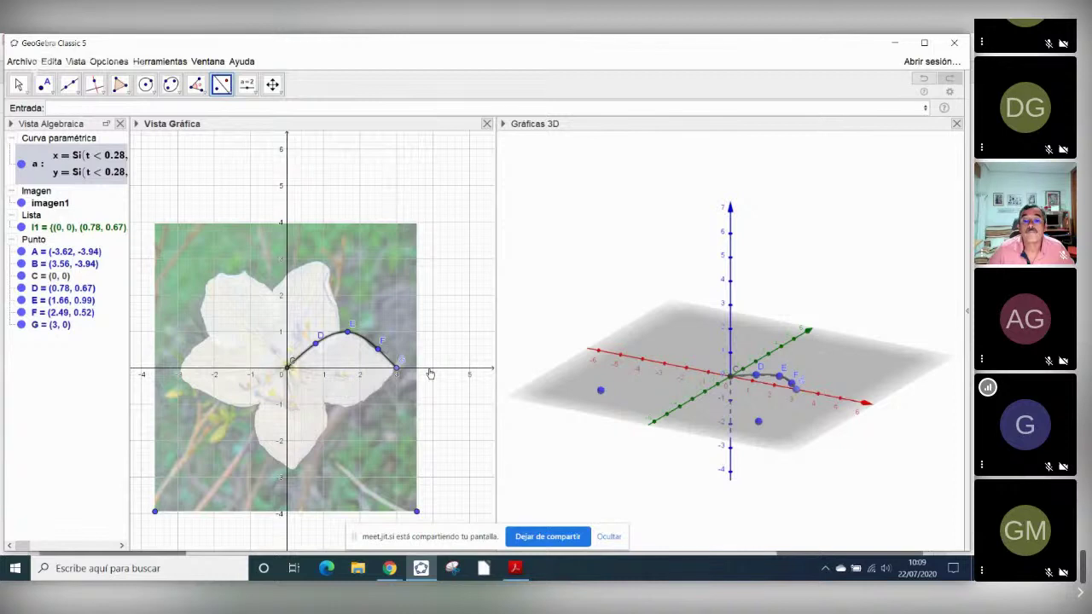
left_click(431, 371)
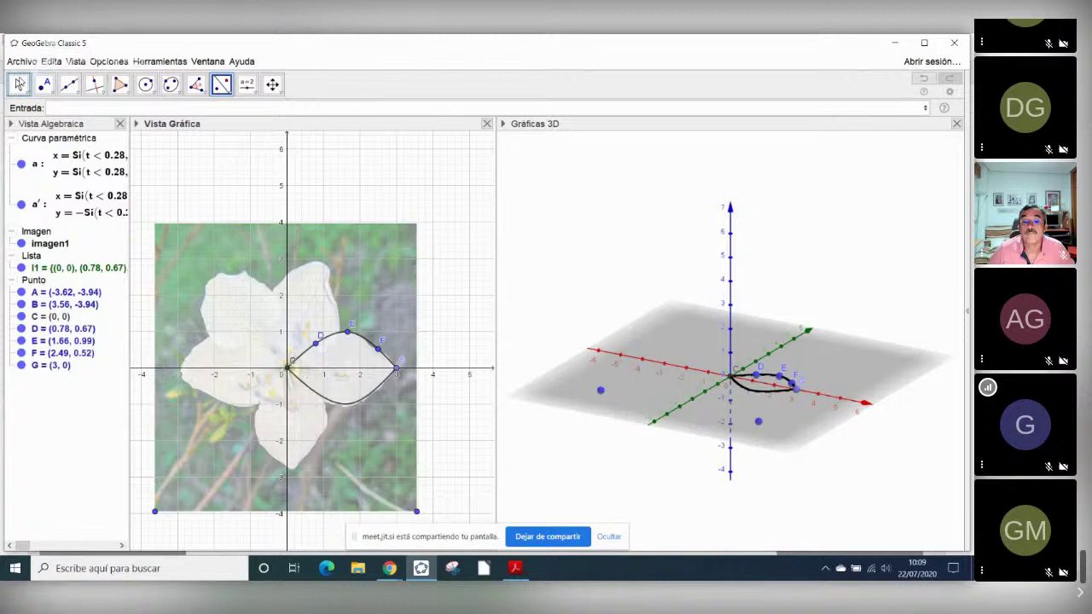
left_click(18, 84)
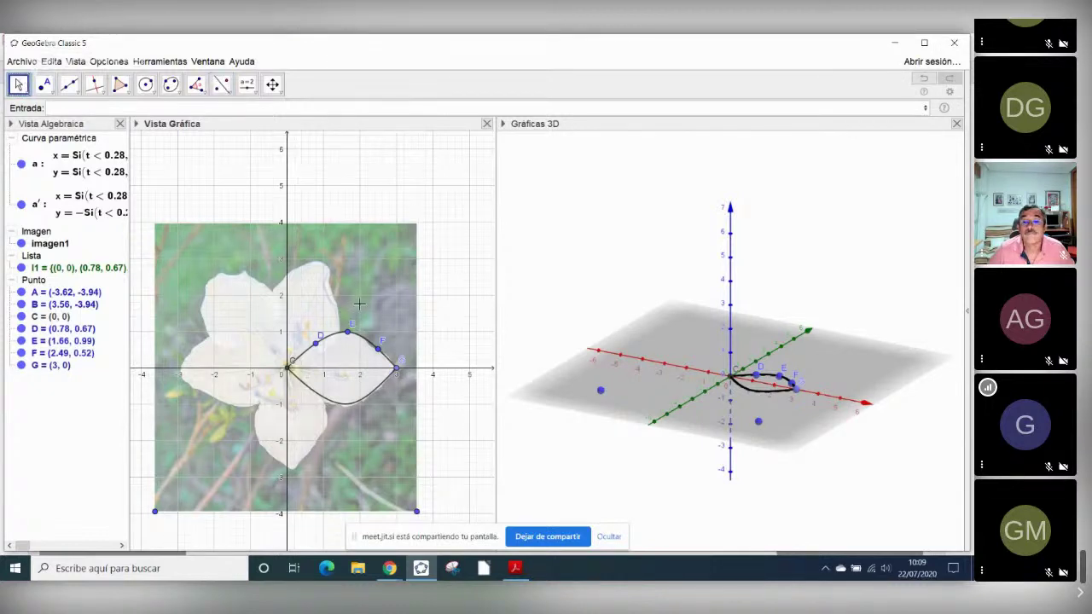
- Widen the algebra view to examine the full parametric equations and parameter range of both curves, and narrow it again
left_click_drag(130, 210, 538, 213)
left_click_drag(698, 229, 919, 233)
left_click_drag(650, 245, 807, 241)
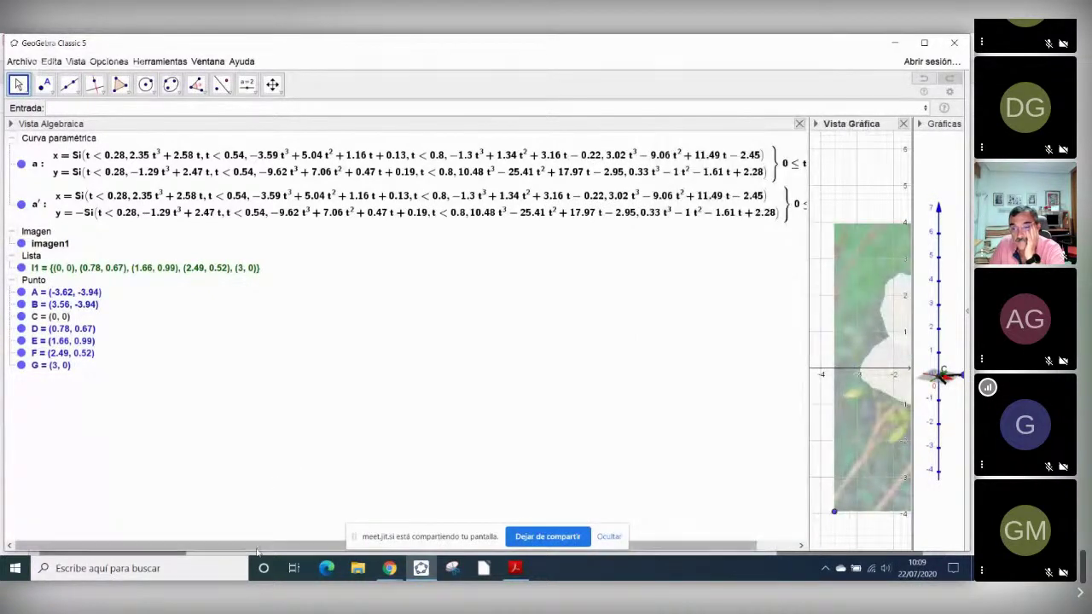
left_click_drag(256, 547, 297, 547)
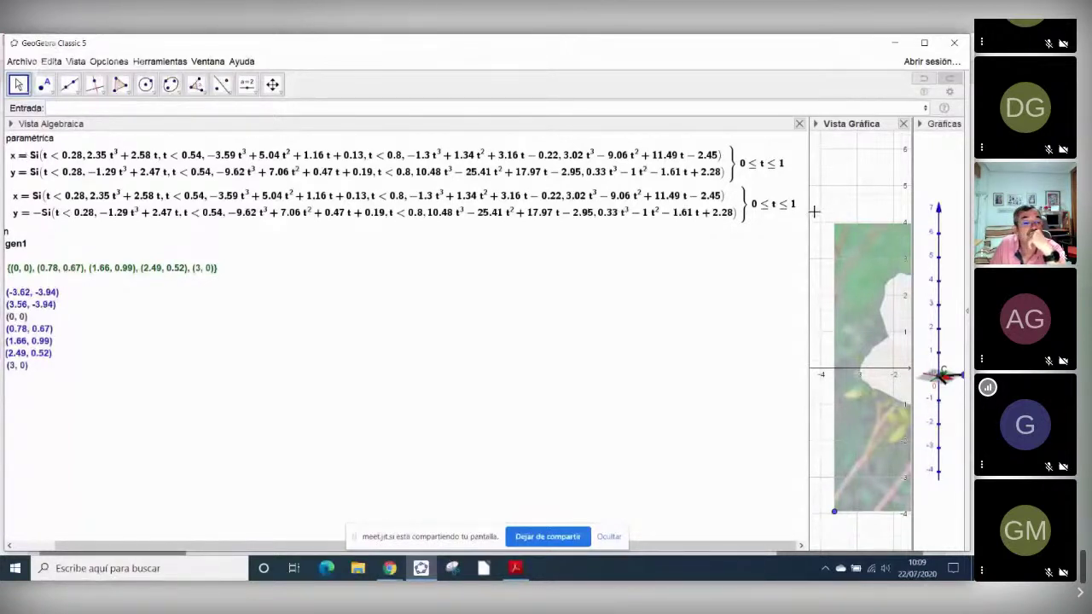
left_click_drag(805, 212, 160, 253)
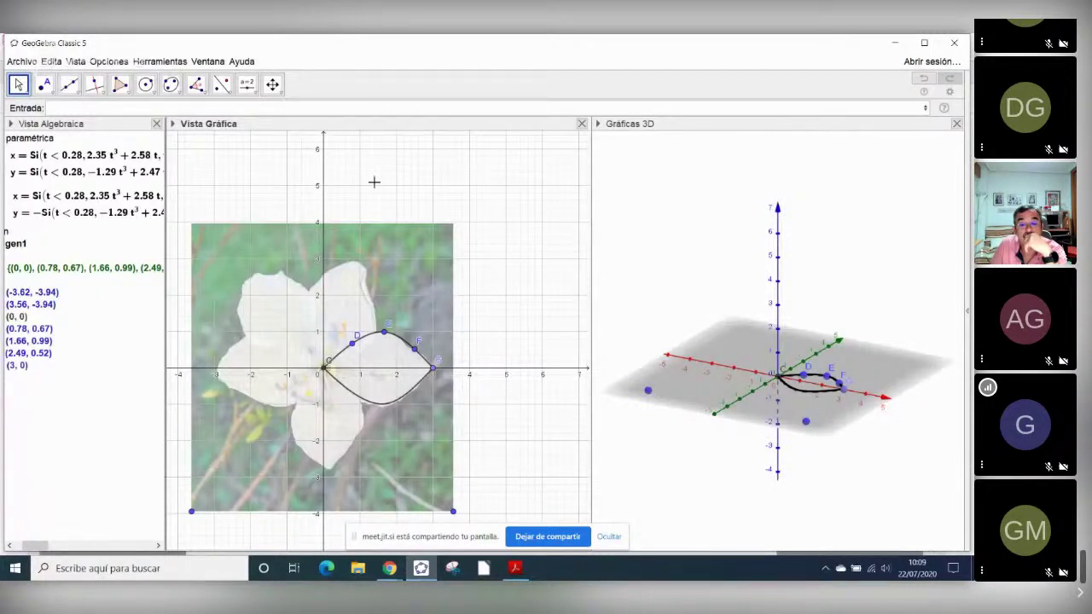
- Hide the photo's corner points A and B
left_click_drag(373, 182, 390, 184)
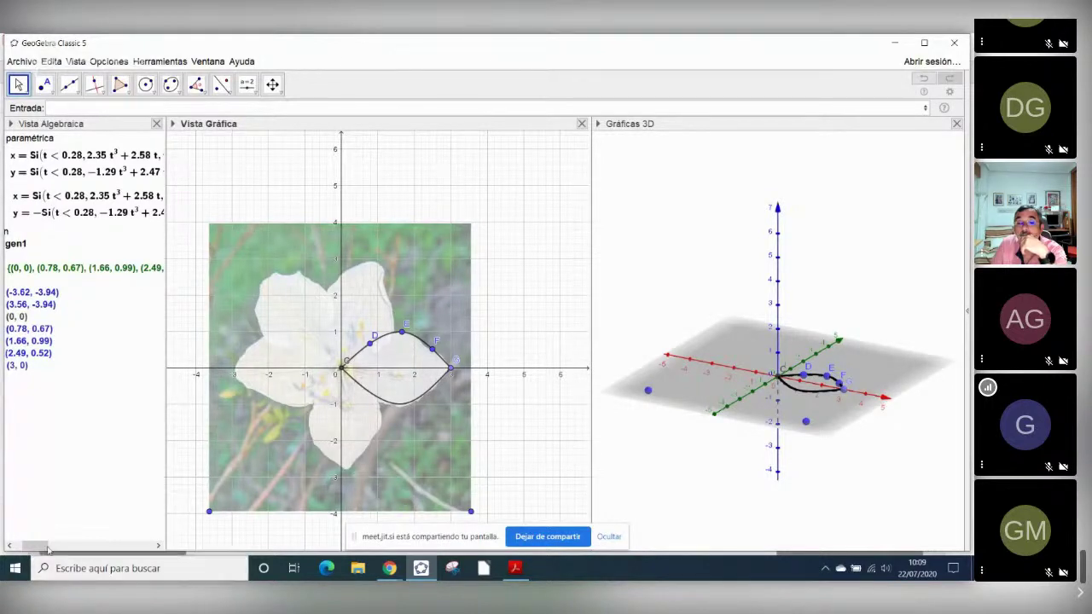
left_click_drag(38, 545, 27, 544)
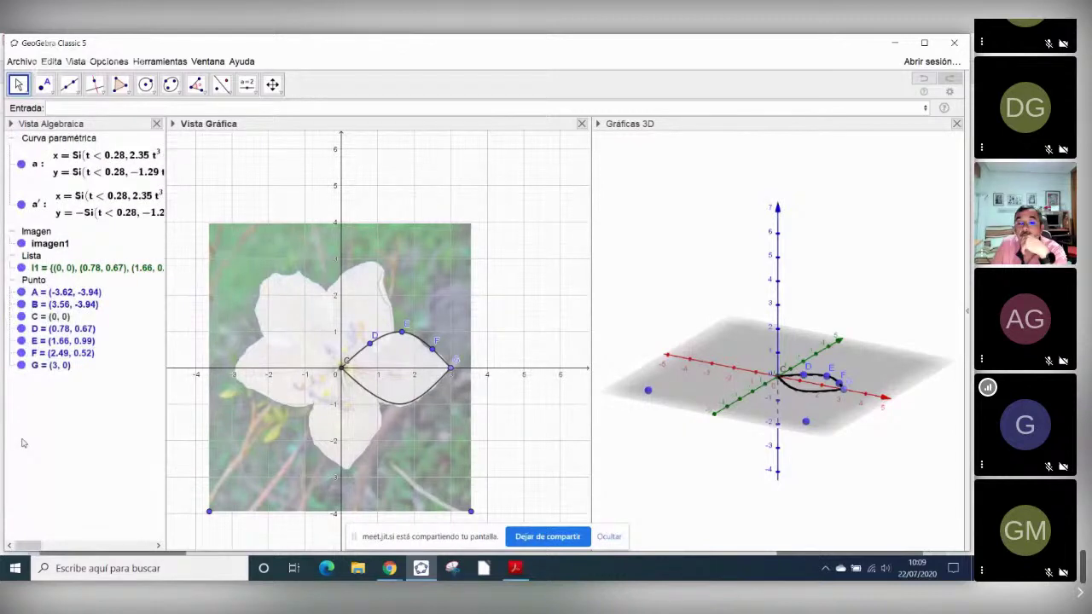
left_click(21, 291)
left_click(21, 304)
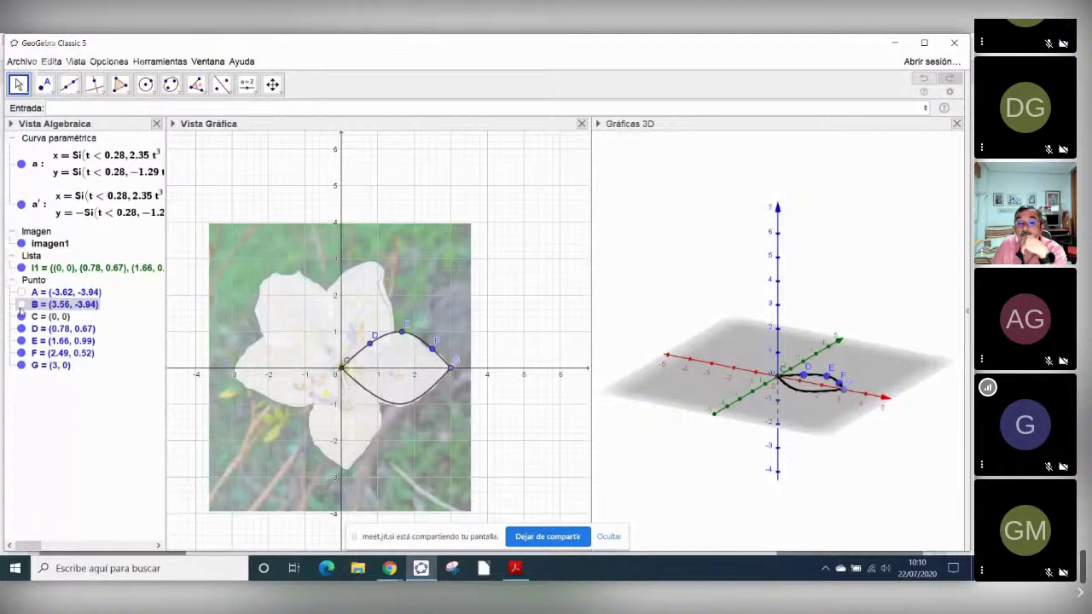
- Create the paraboloid as the two-variable function (x^2+y^2)/4
left_click(122, 109)
type("(x^2+y^2")
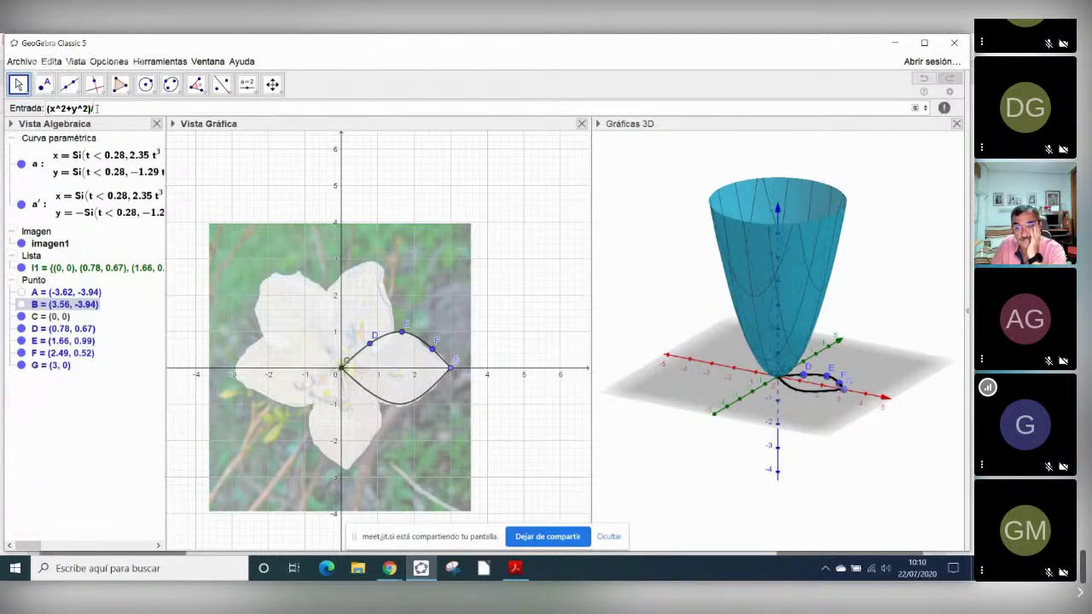
type("/5")
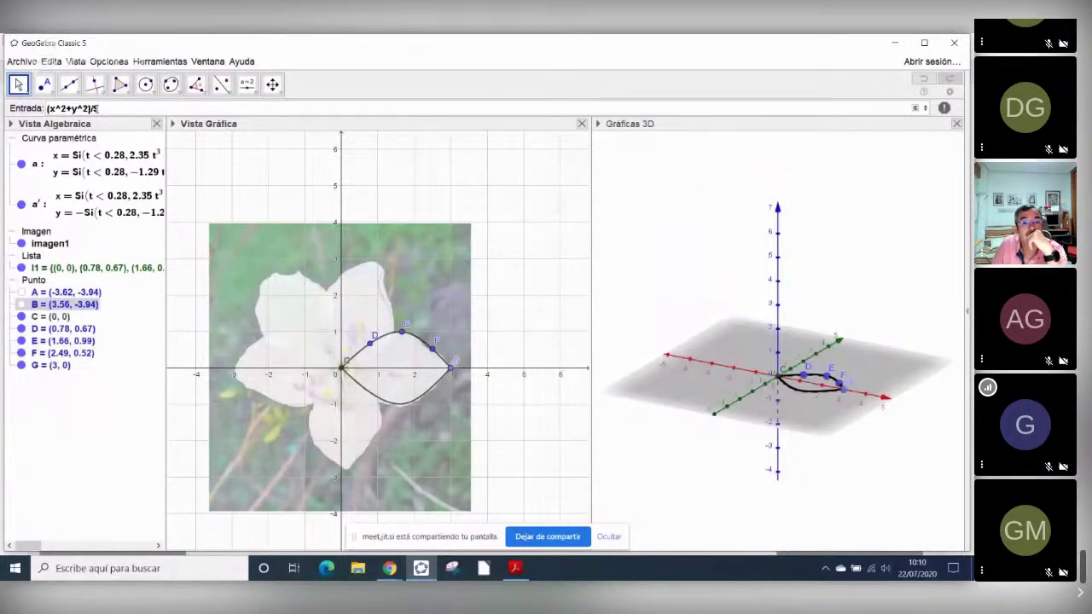
key("Return")
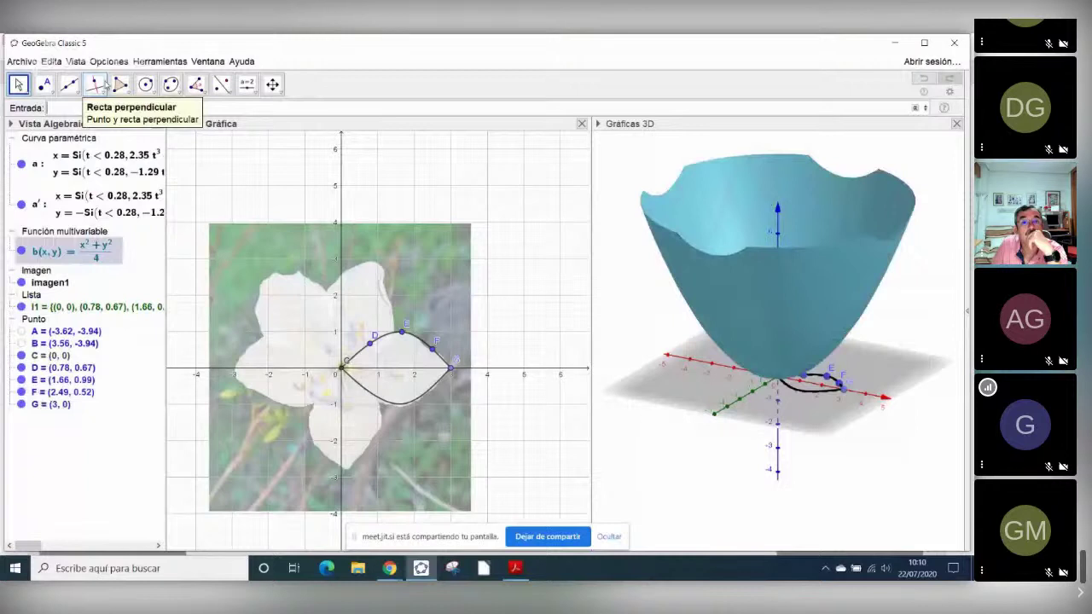
- Rename the paraboloid function to F
right_click(36, 257)
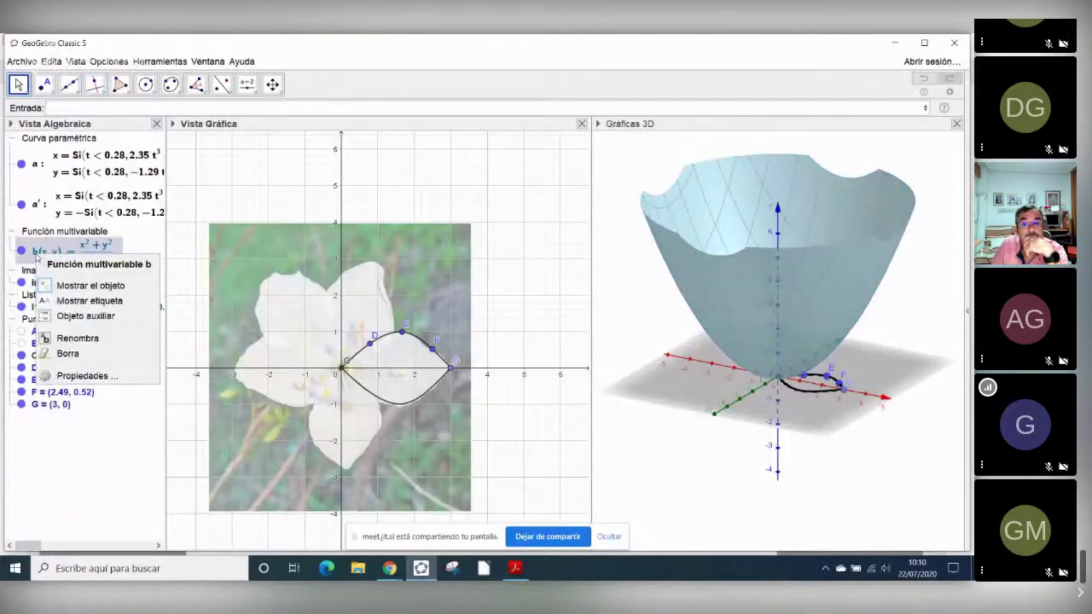
left_click(75, 339)
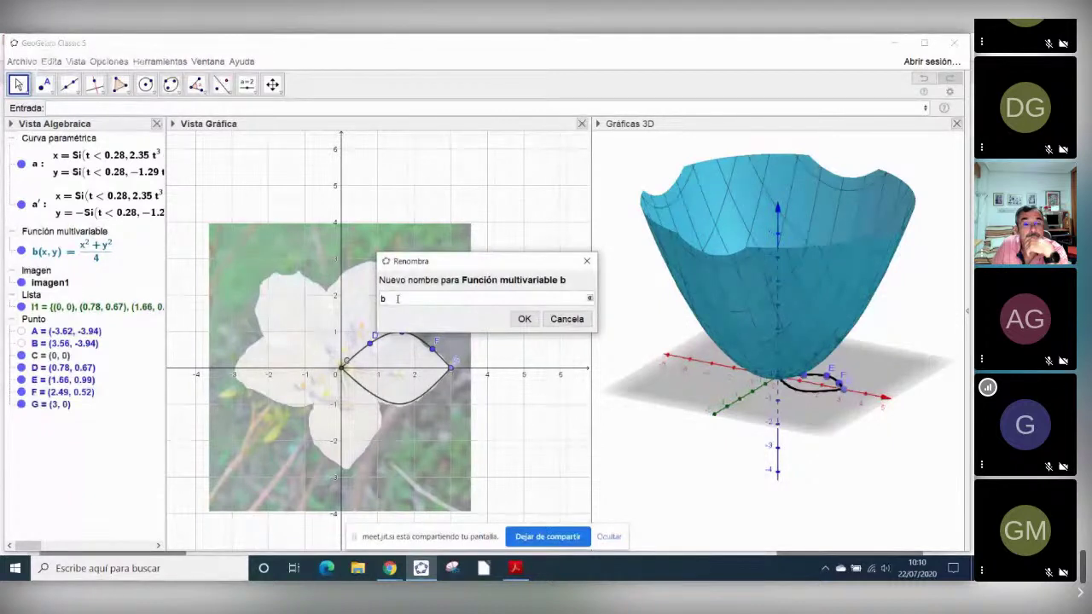
key("BackSpace")
type("F")
key("Return")
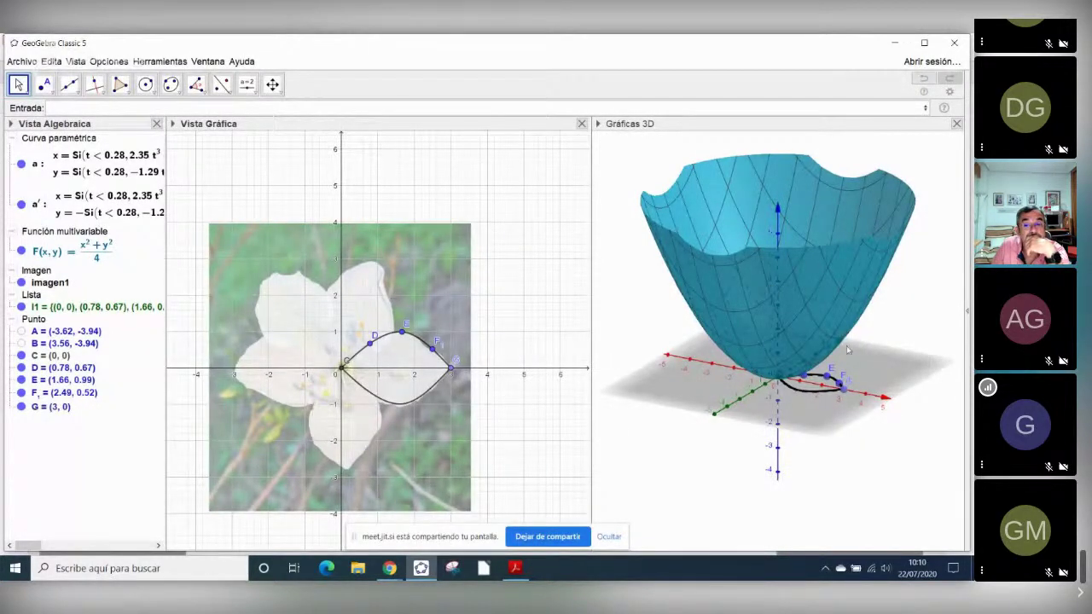
- Start a three-expression Curva command with x(), y() and F() as its coordinate expressions
left_click(122, 110)
type("curva")
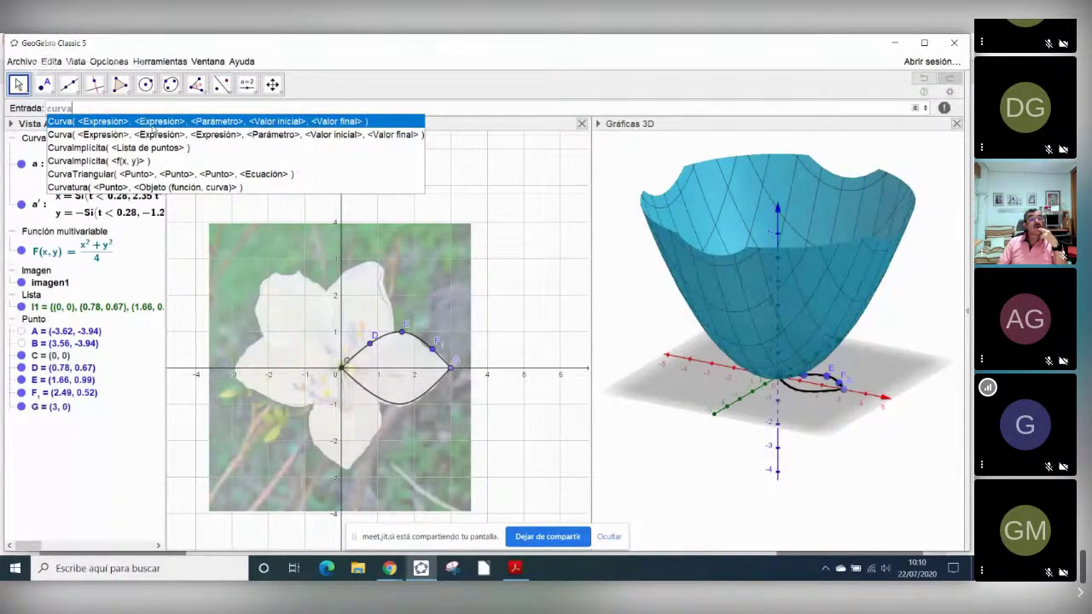
left_click(94, 136)
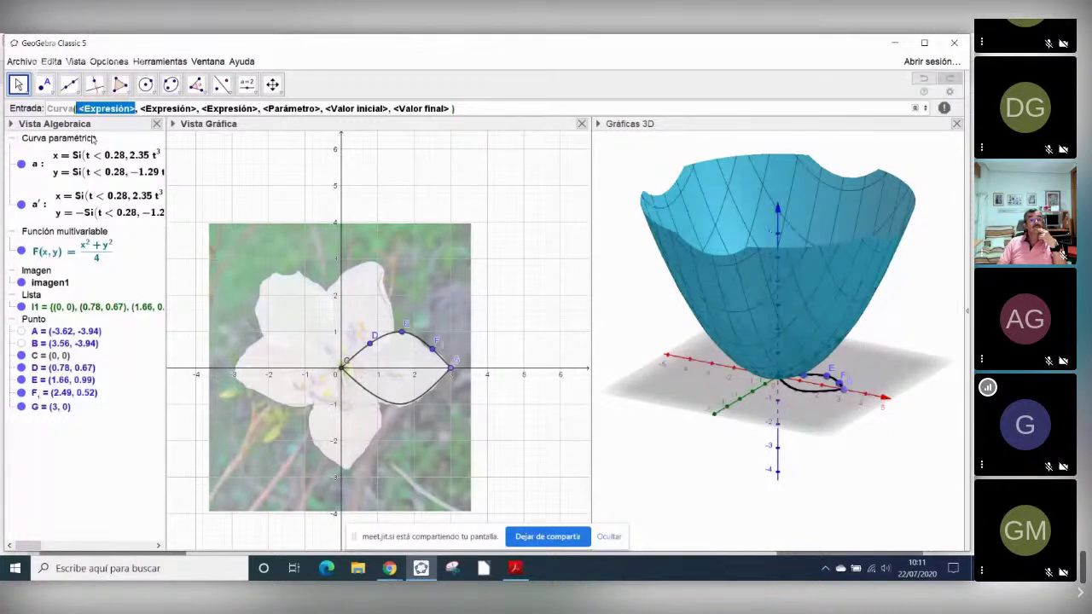
type("x(")
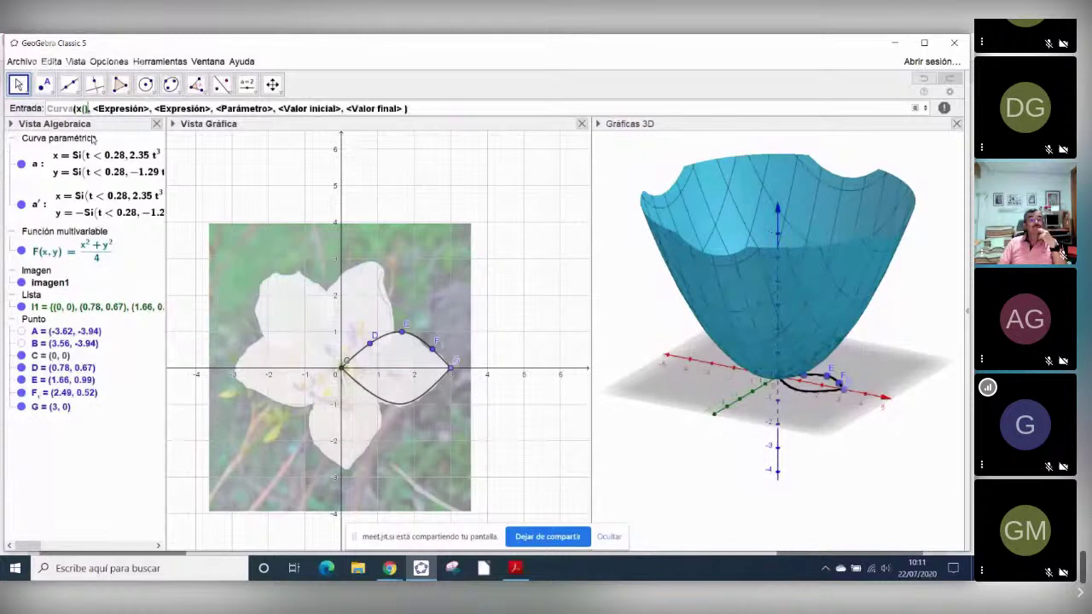
left_click(101, 108)
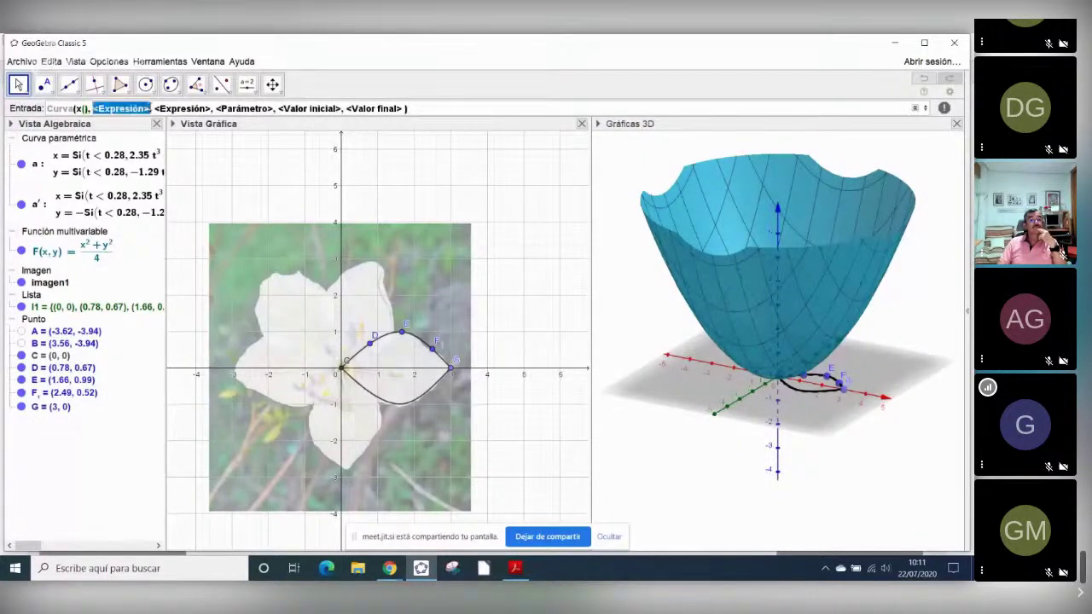
type("y()")
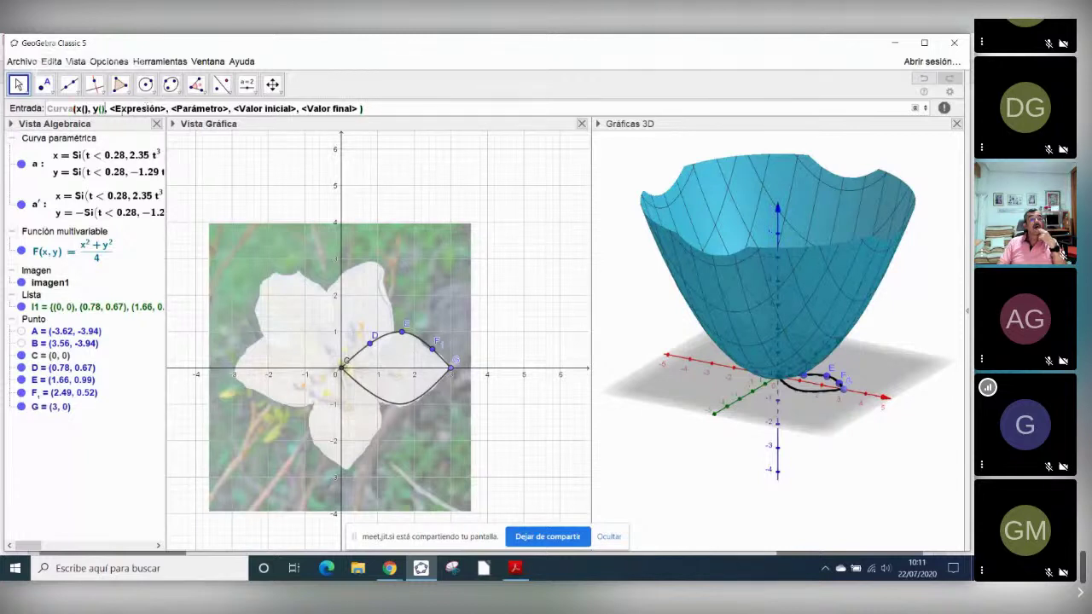
left_click_drag(109, 109, 168, 108)
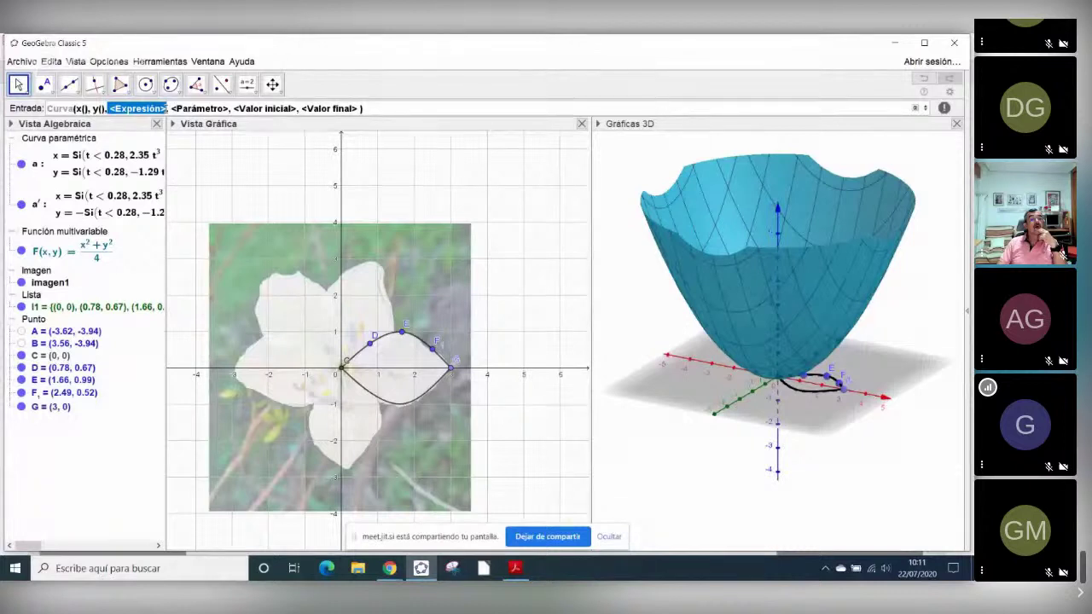
type("F()")
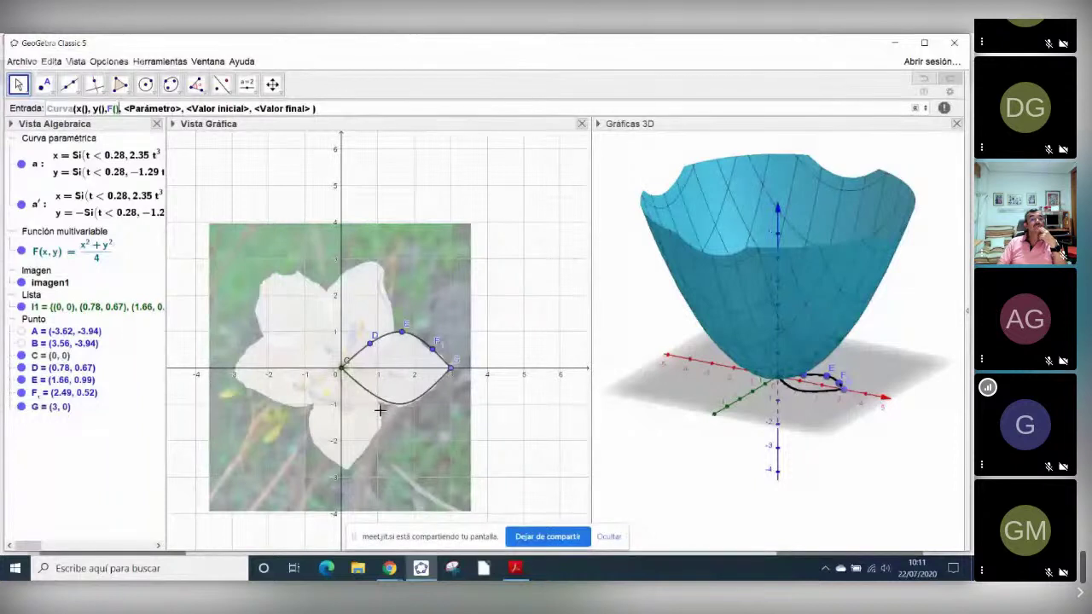
- Complete the curve's coordinate expressions as x(a(t)), y(a(t)) and F(x(a(t)), y(a(t)))
left_click(85, 108)
type("a(")
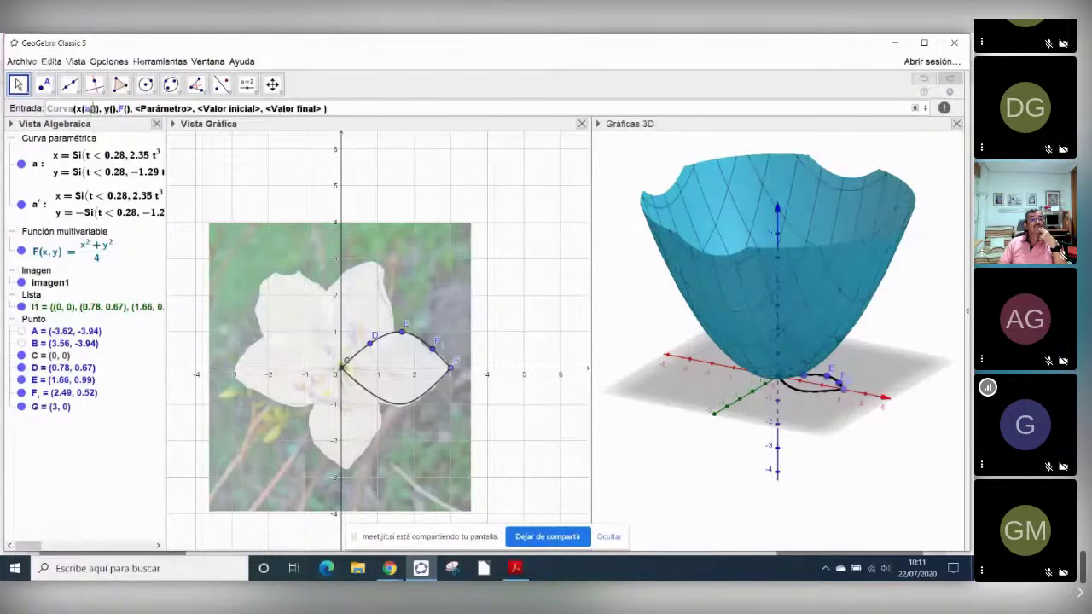
type("t")
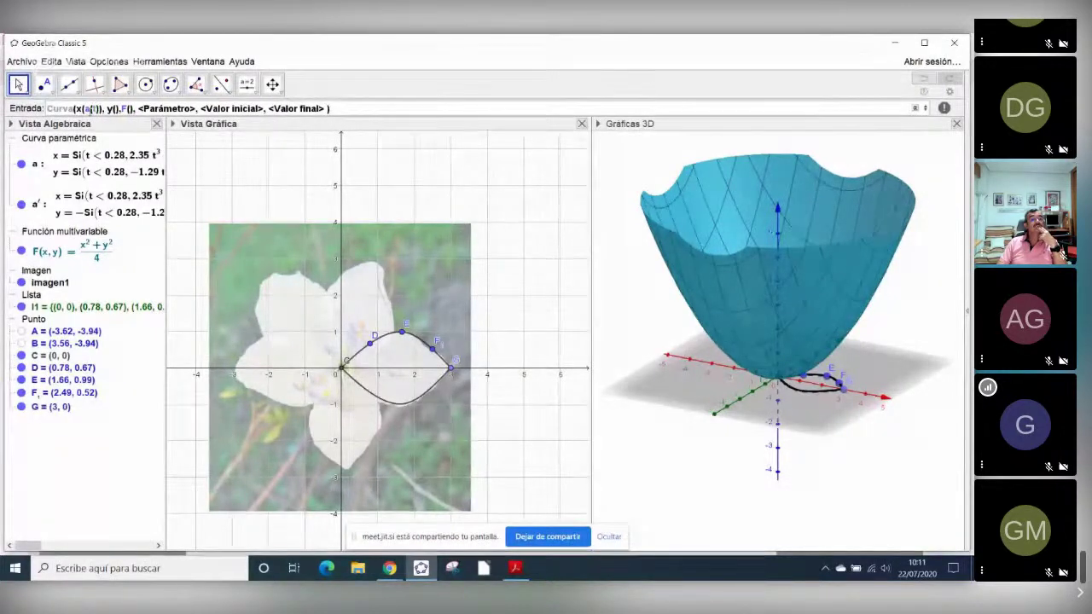
left_click(115, 109)
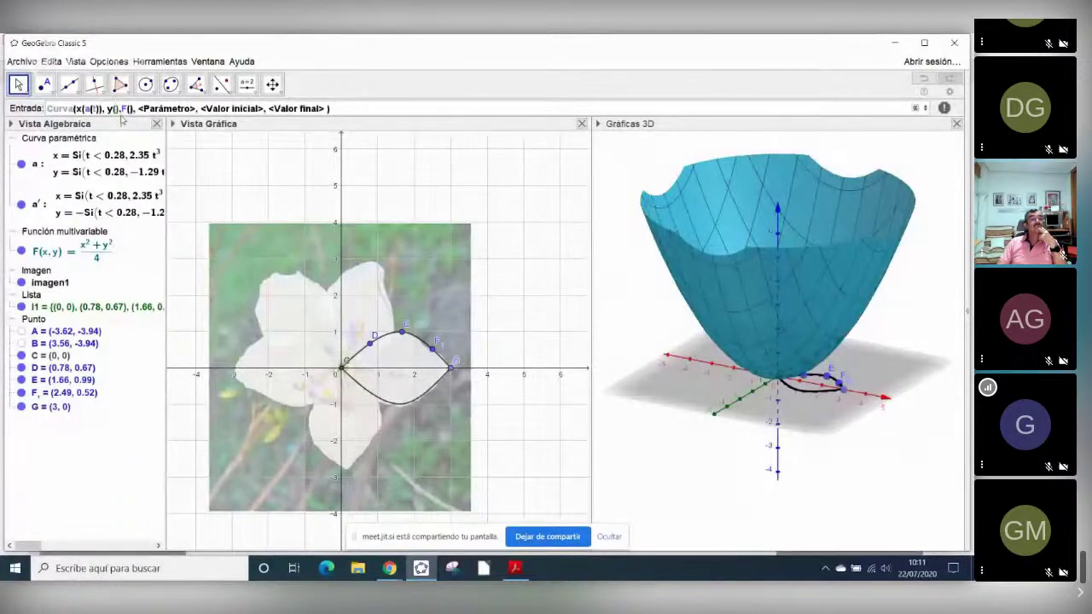
type("a(t)")
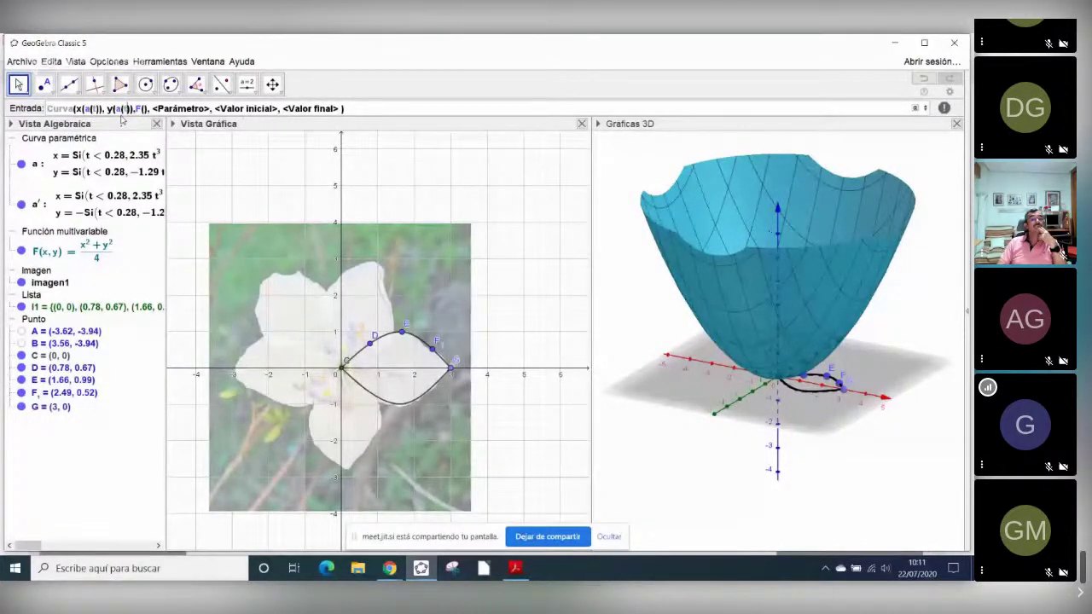
left_click_drag(75, 108, 133, 109)
key("ctrl+c")
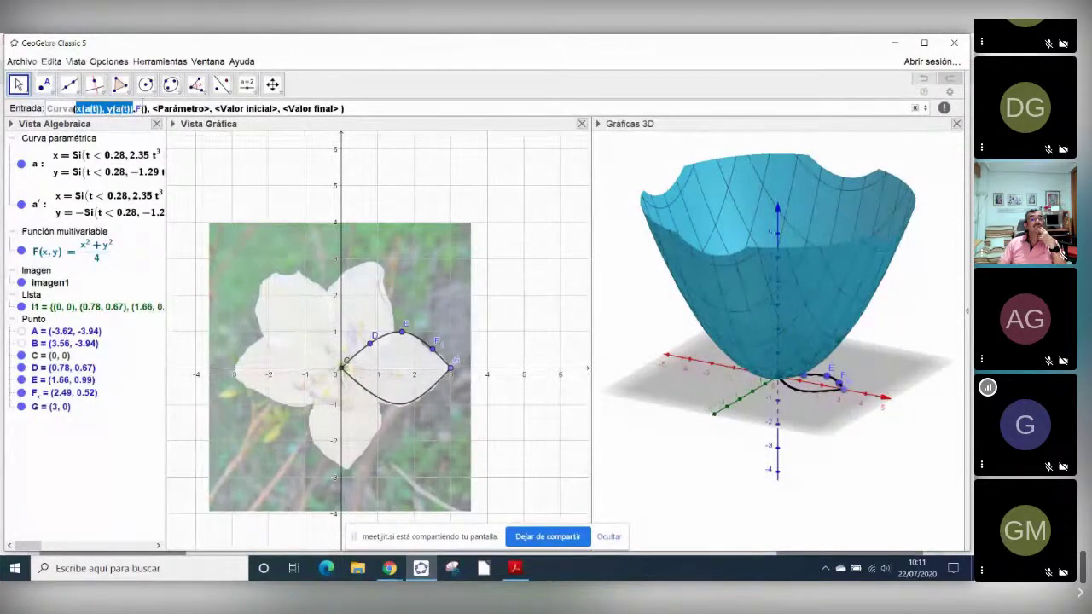
left_click(143, 108)
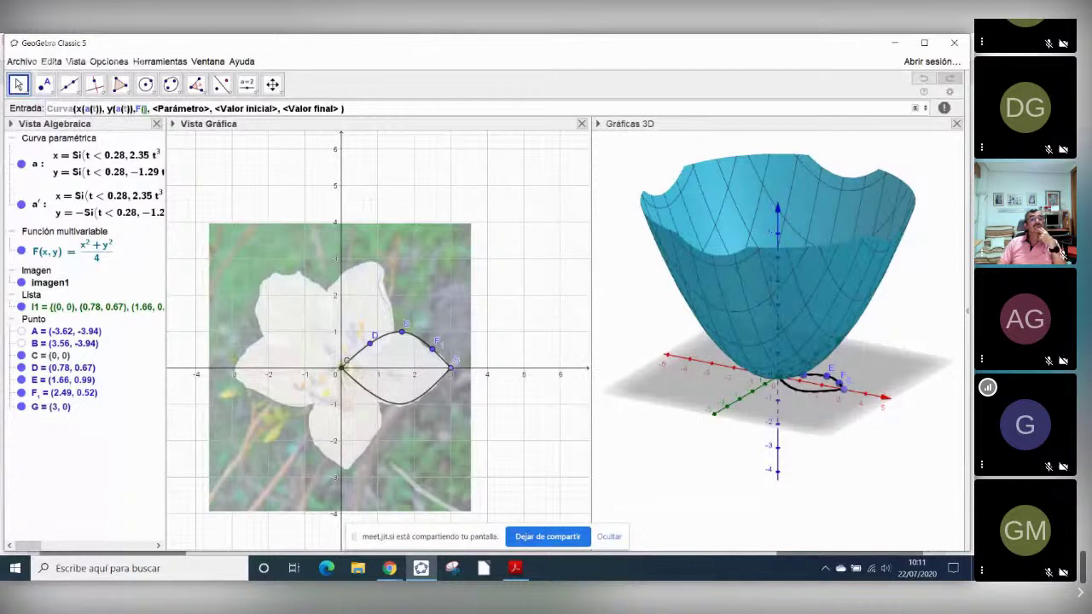
key("ctrl+v")
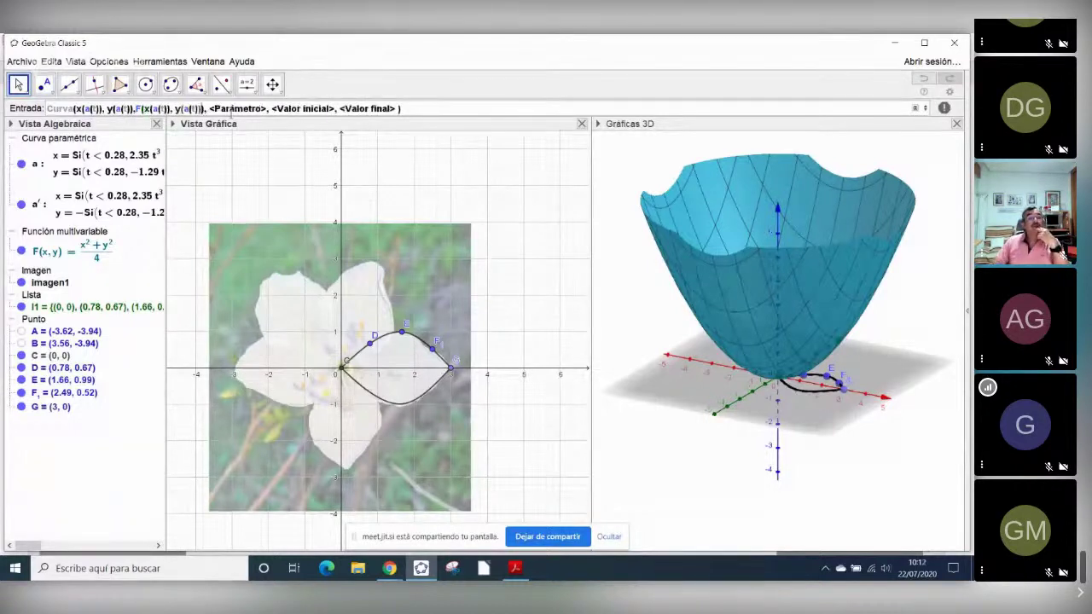
- Set the curve's parameter to t from 0 to 1 and create the 3D curve on the paraboloid
left_click(213, 108)
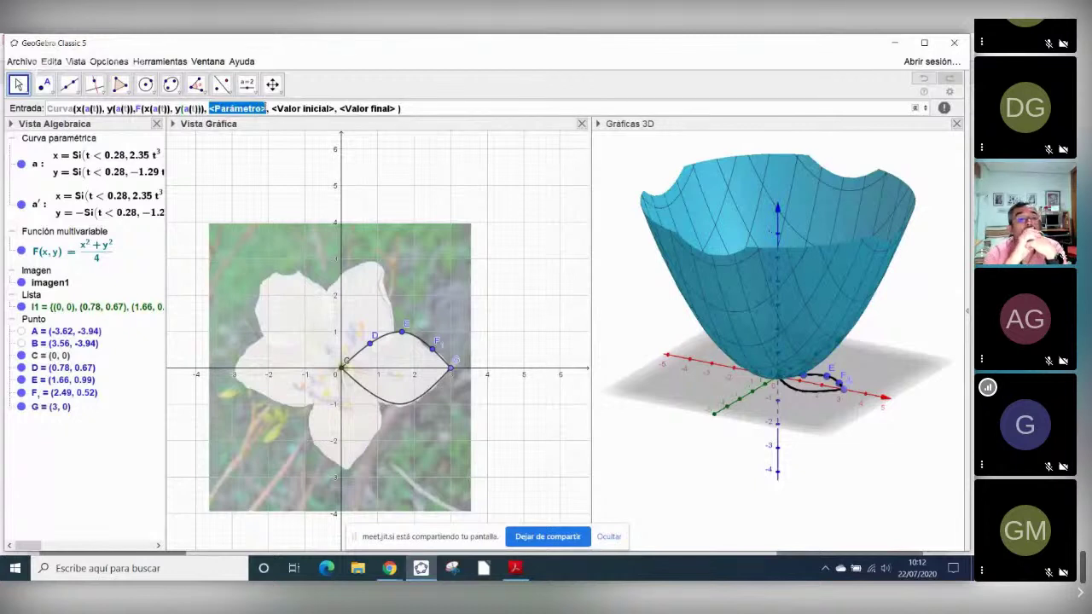
type("t")
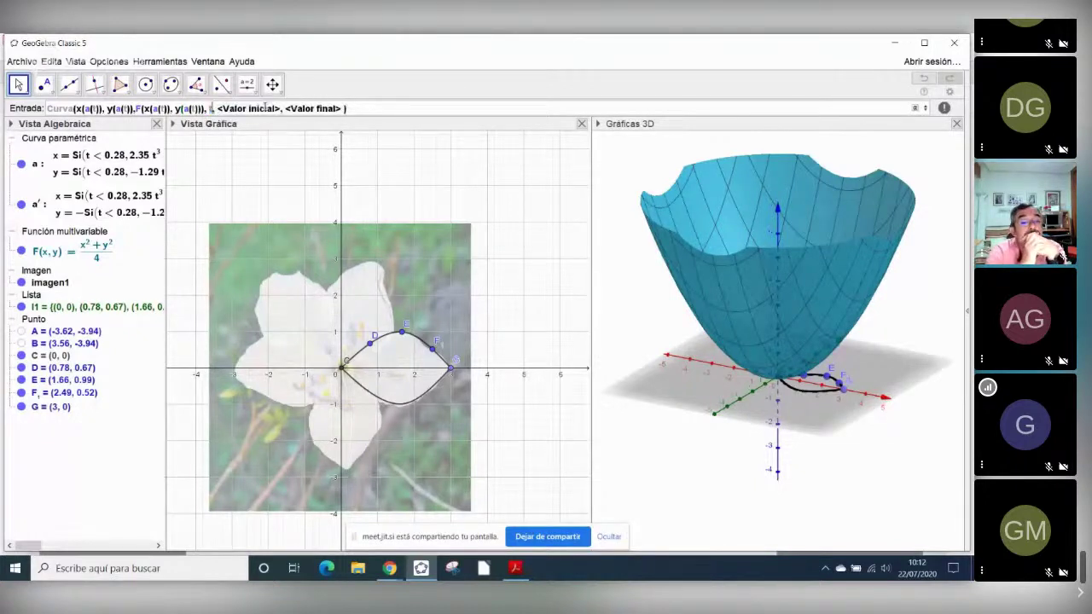
key("Tab")
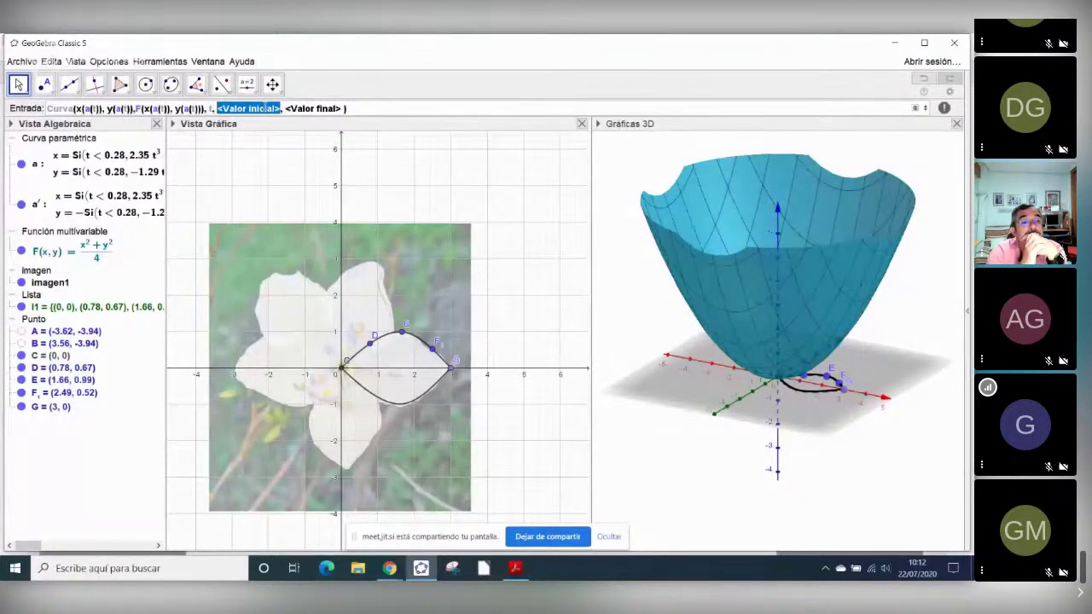
type("0")
key("Tab")
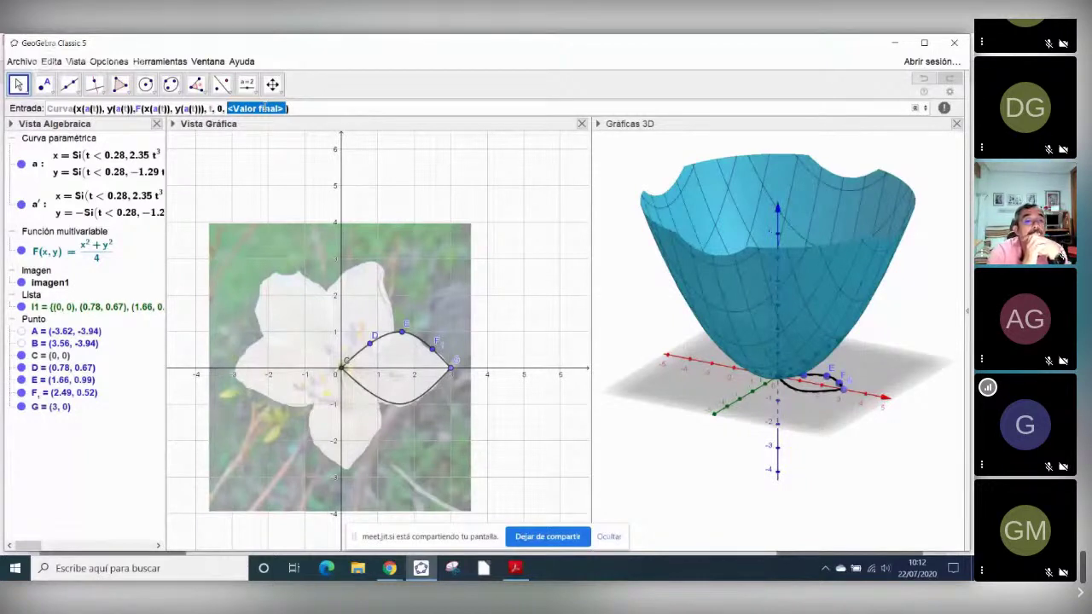
type("1")
key("Return")
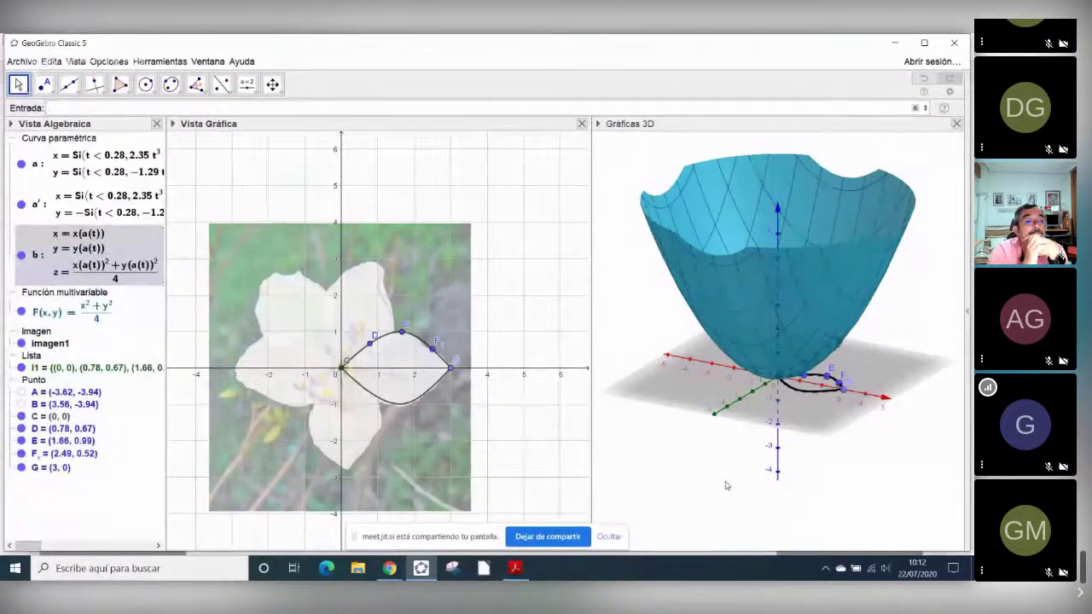
- Create the matching 3D curve for the reflected edge by reusing the last Curva command with a' in place of a
left_click_drag(725, 485, 670, 444)
left_click(83, 108)
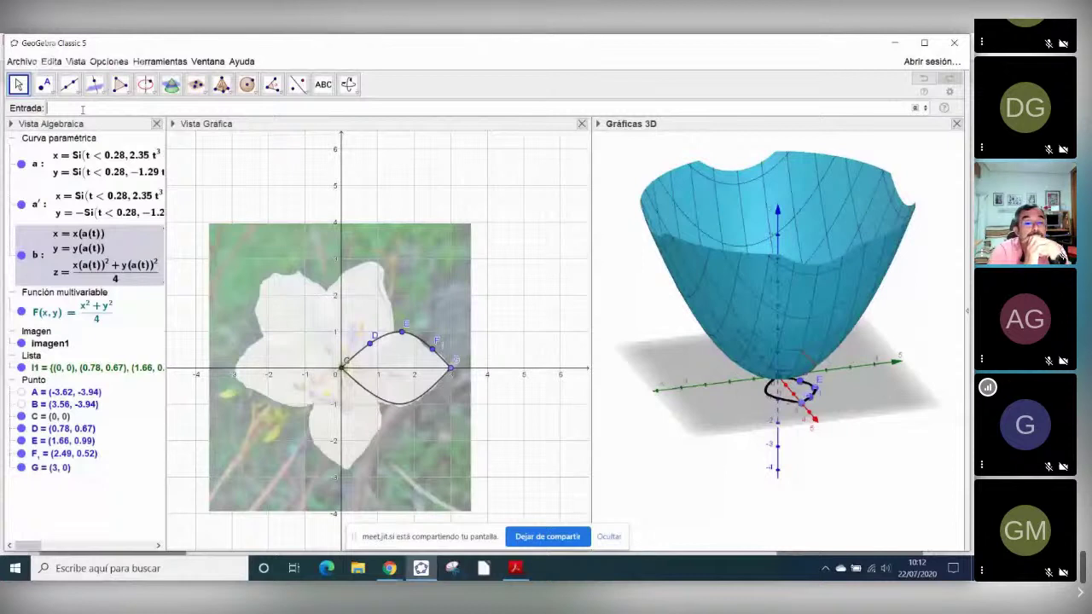
key("Up")
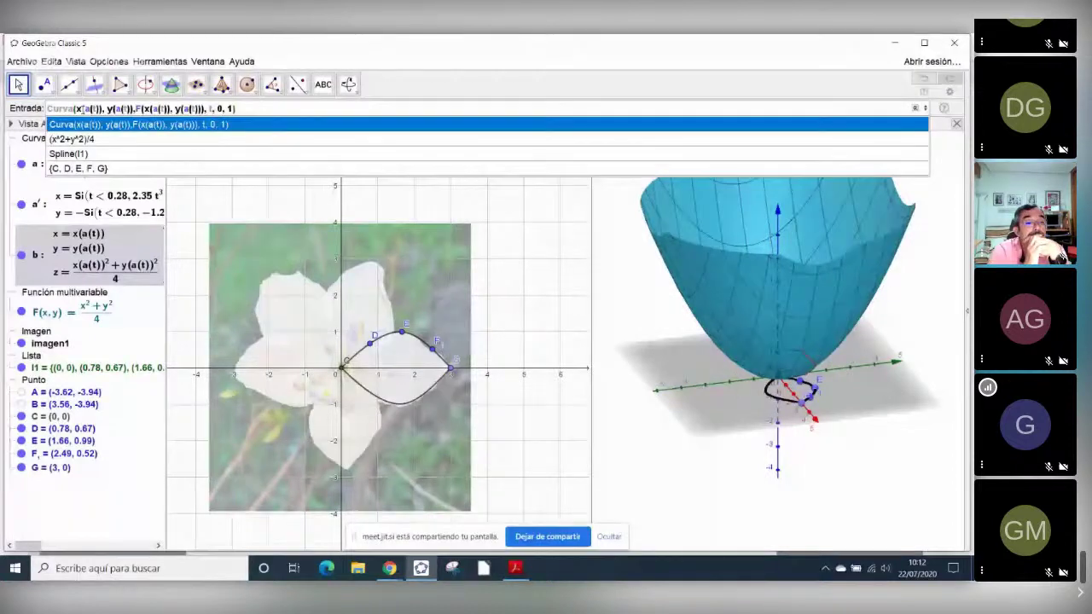
left_click(88, 127)
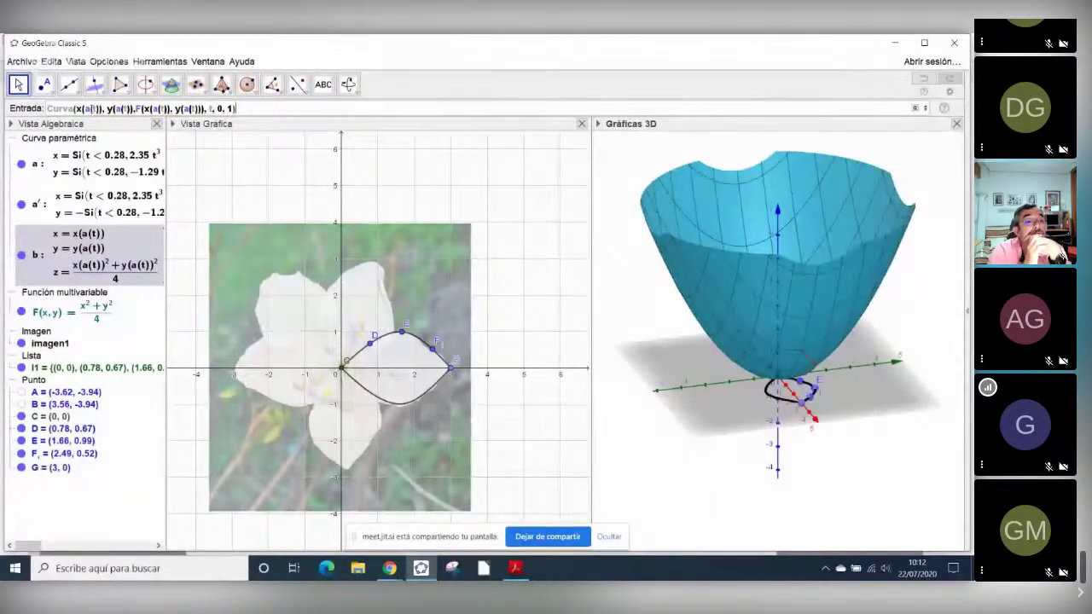
left_click(90, 108)
type("'")
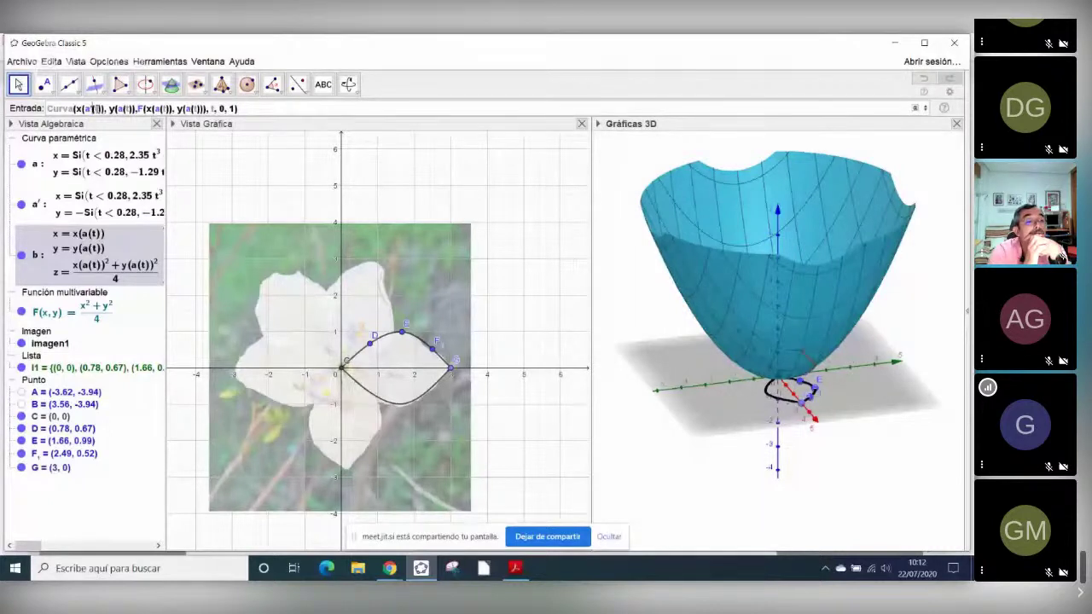
left_click(122, 108)
type("'")
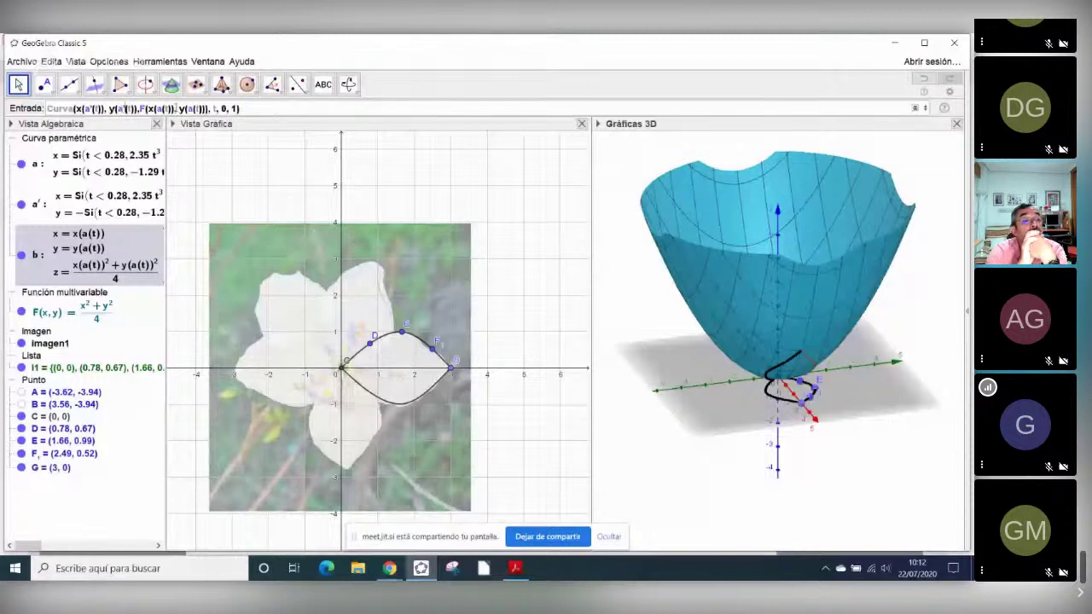
left_click(162, 109)
type("'")
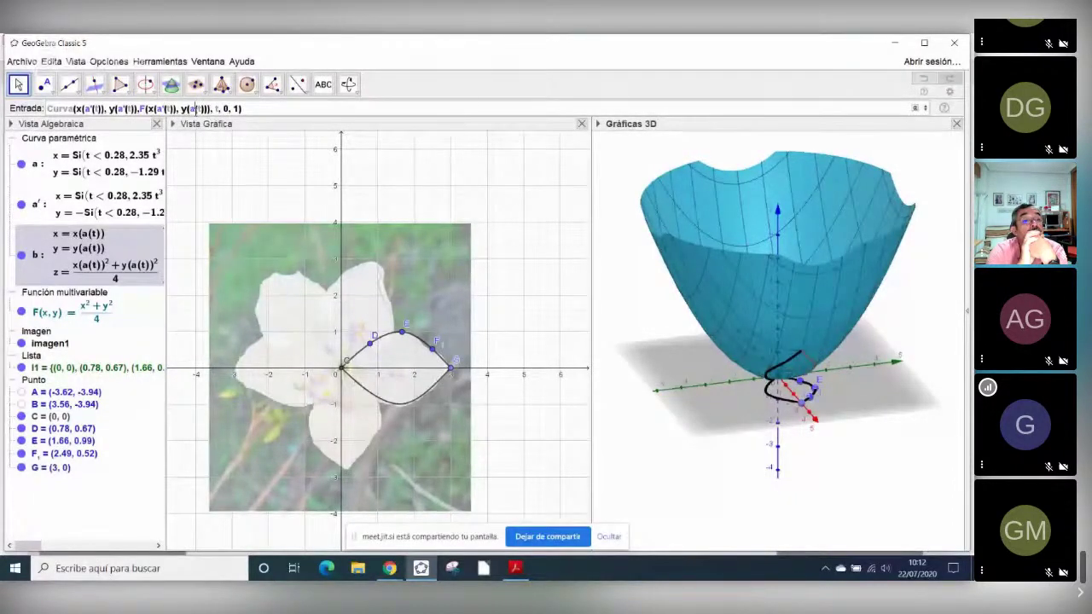
key("Return")
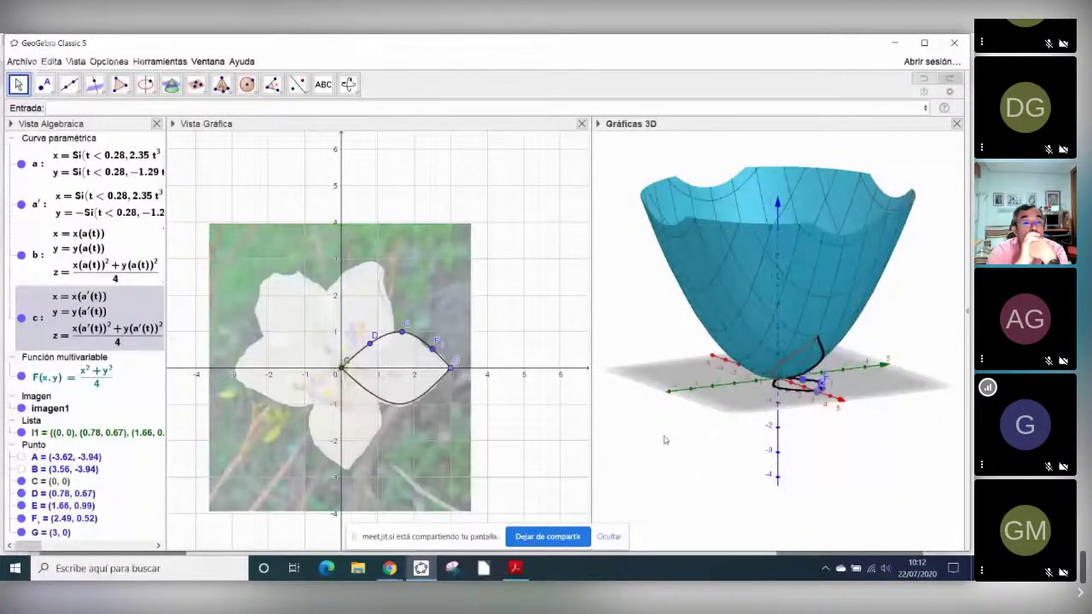
- Hide the paraboloid F and the flat petal edge curves a and a'
left_click(21, 377)
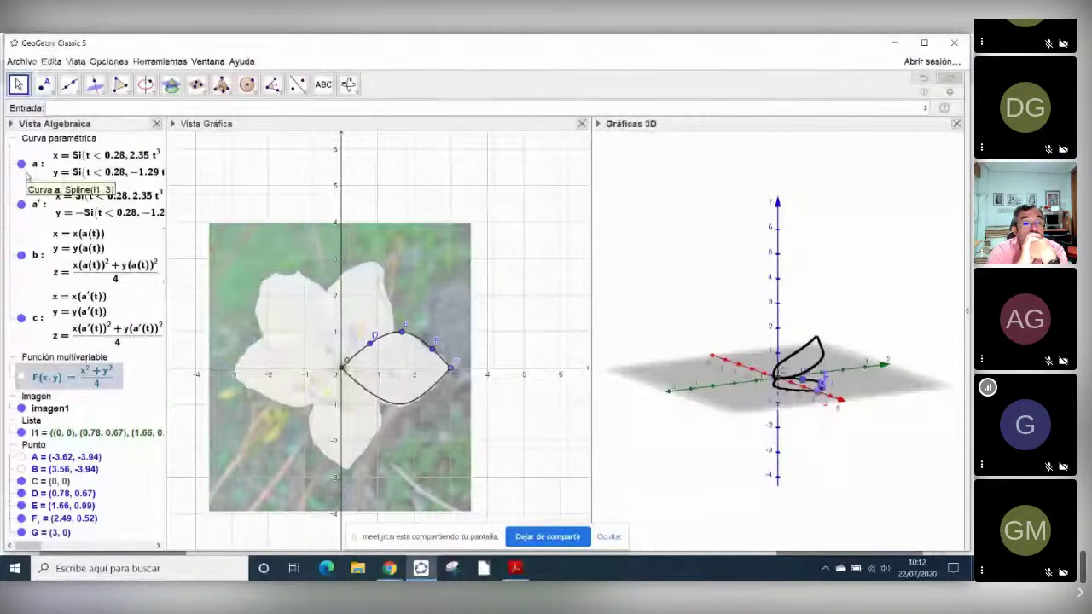
left_click(22, 165)
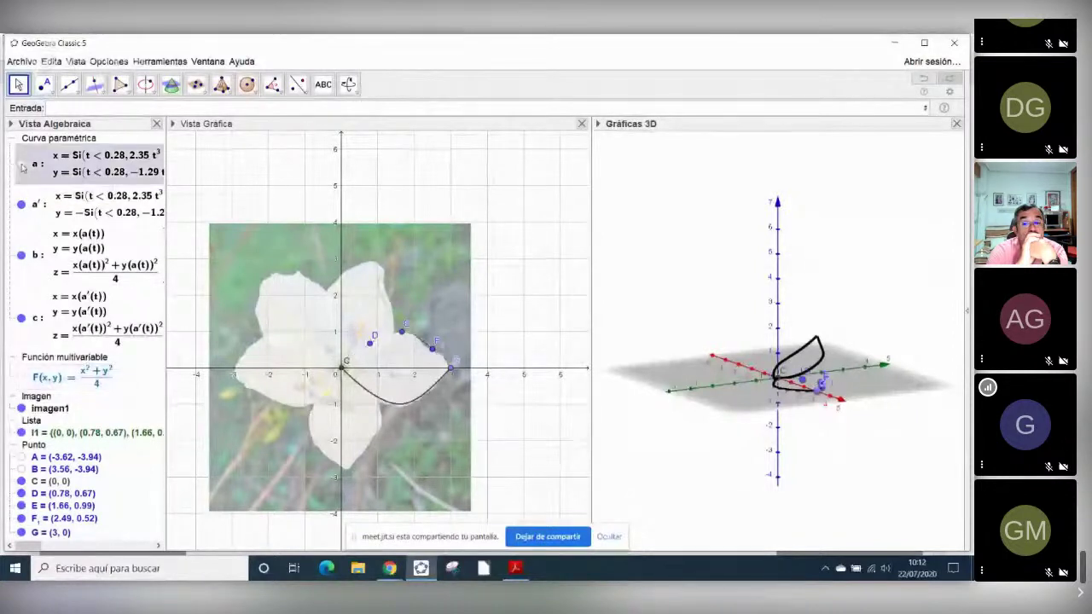
left_click(22, 204)
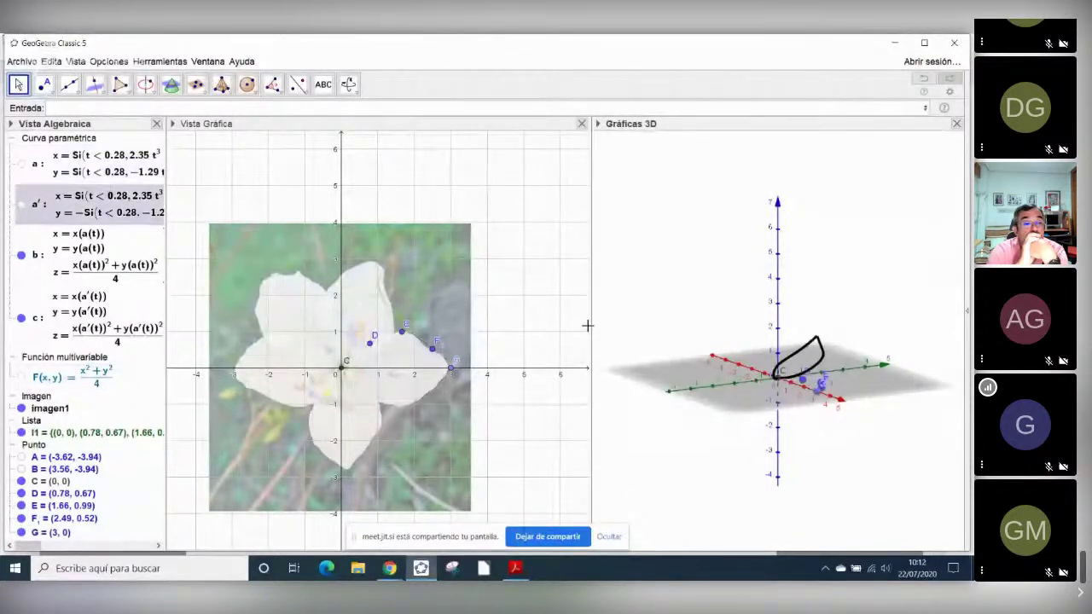
- Hide the petal's control points D, E, F₁ and G, leaving point C shown
left_click(31, 445)
left_click(22, 493)
left_click(21, 506)
left_click(21, 517)
left_click(21, 532)
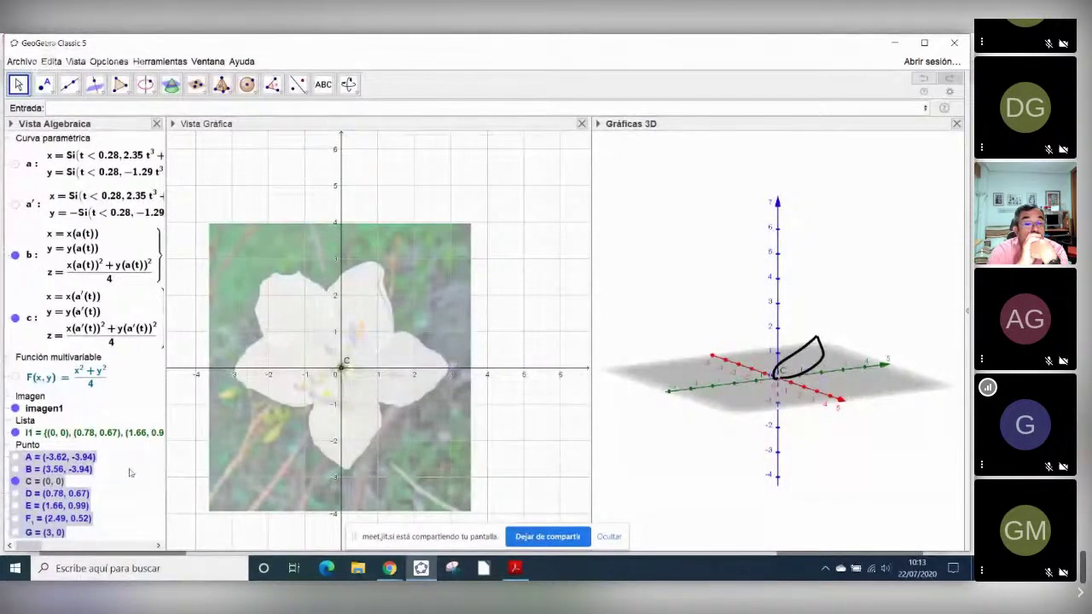
- Start a Superficie command and clear its placeholder arguments
left_click_drag(651, 470, 692, 472)
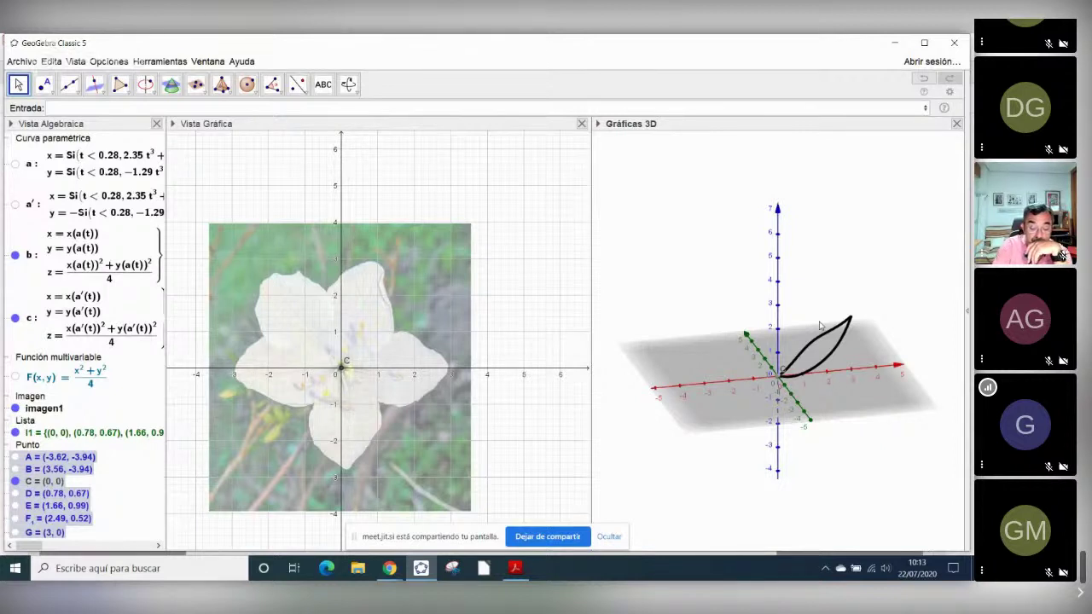
left_click(141, 109)
type("superfici")
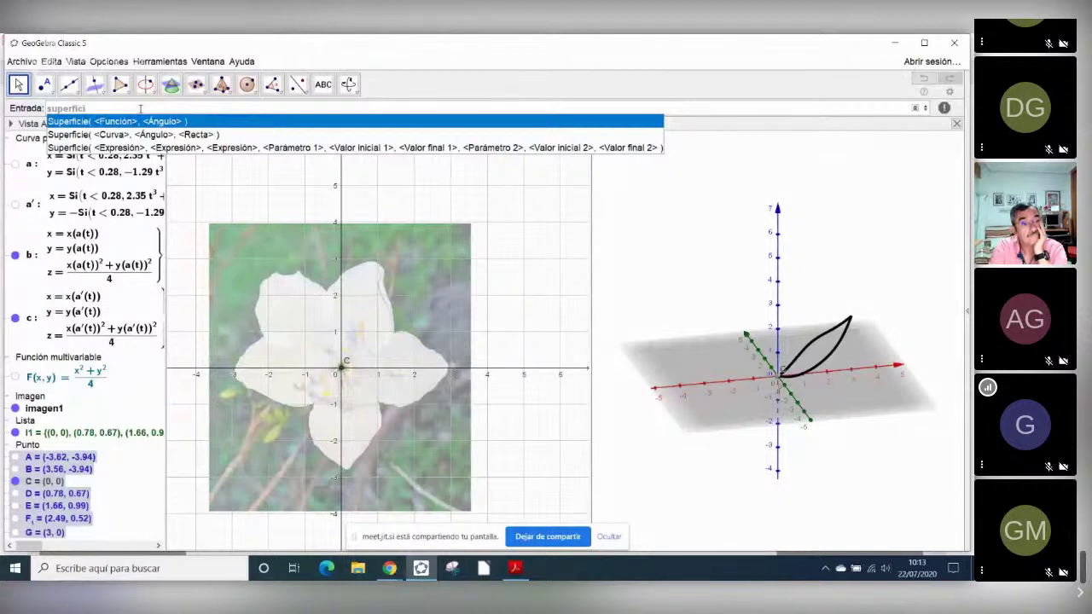
left_click(132, 124)
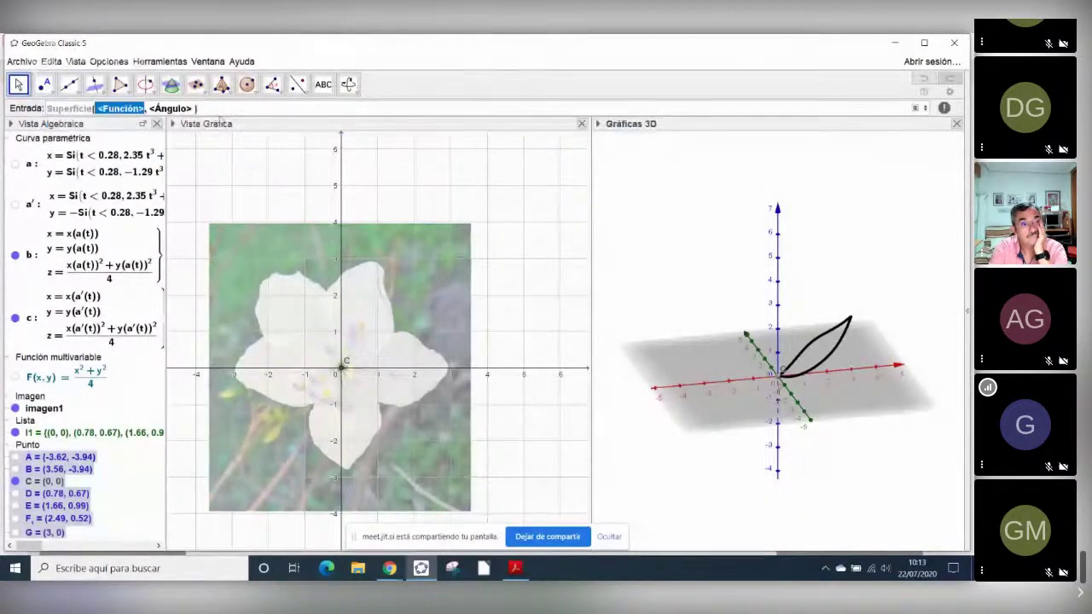
mouse_move(115, 108)
left_mouse_down()
mouse_move(193, 108)
mouse_move(97, 108)
left_mouse_up()
key("BackSpace")
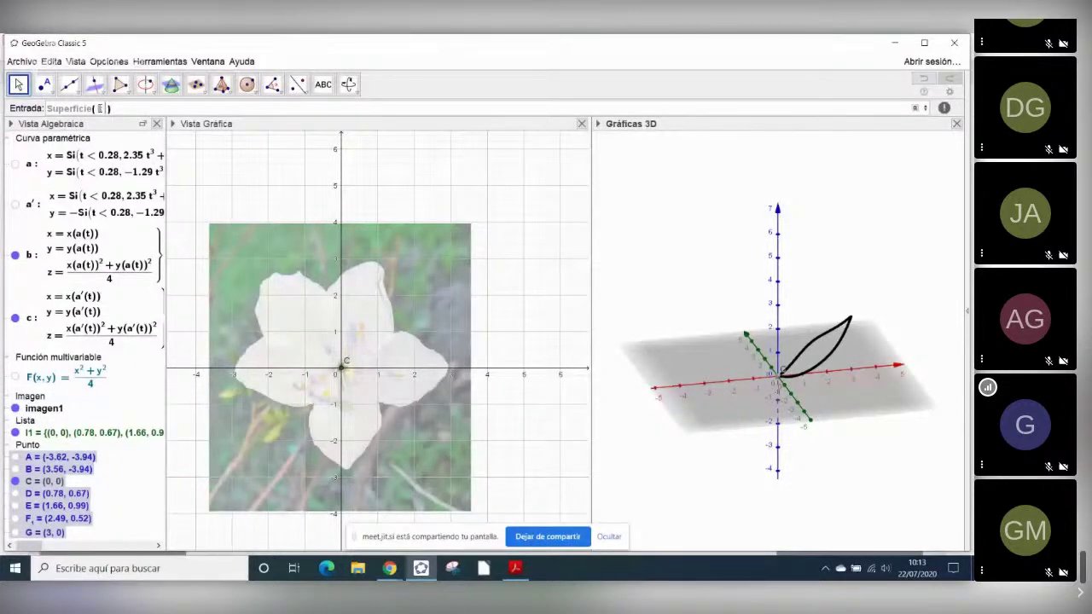
- Enter k b(t)+(1-k) c(t) as the surface's expression to span the two 3D petal edges
type("b(t")
type("),")
type("(1-")
type("s")
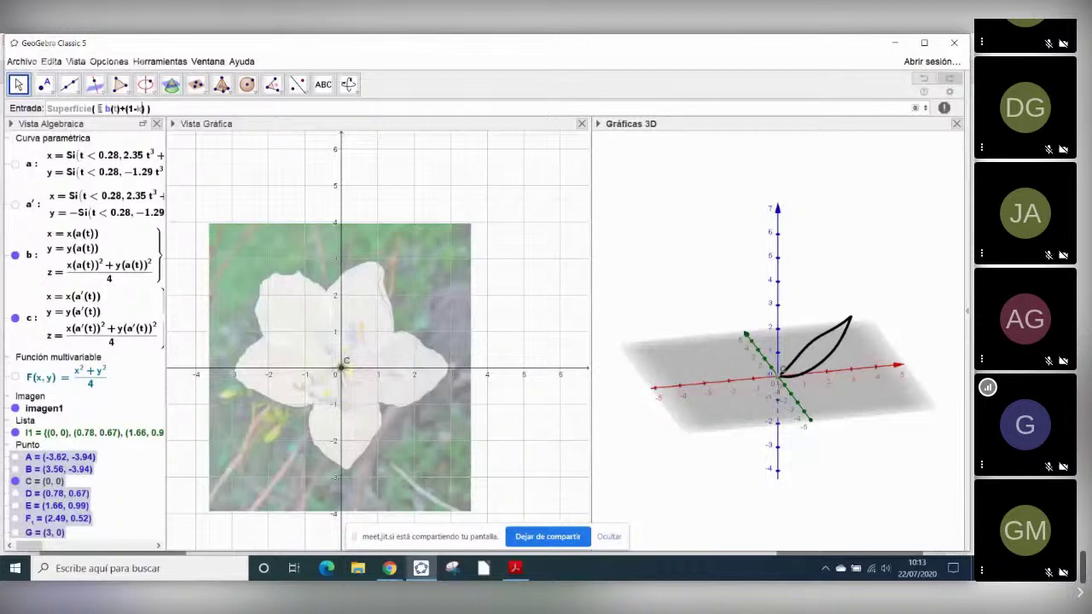
type(" c(t")
- Set the surface's parameters k and t to run from 0 to 1 and create the petal surface
type(",t,0,")
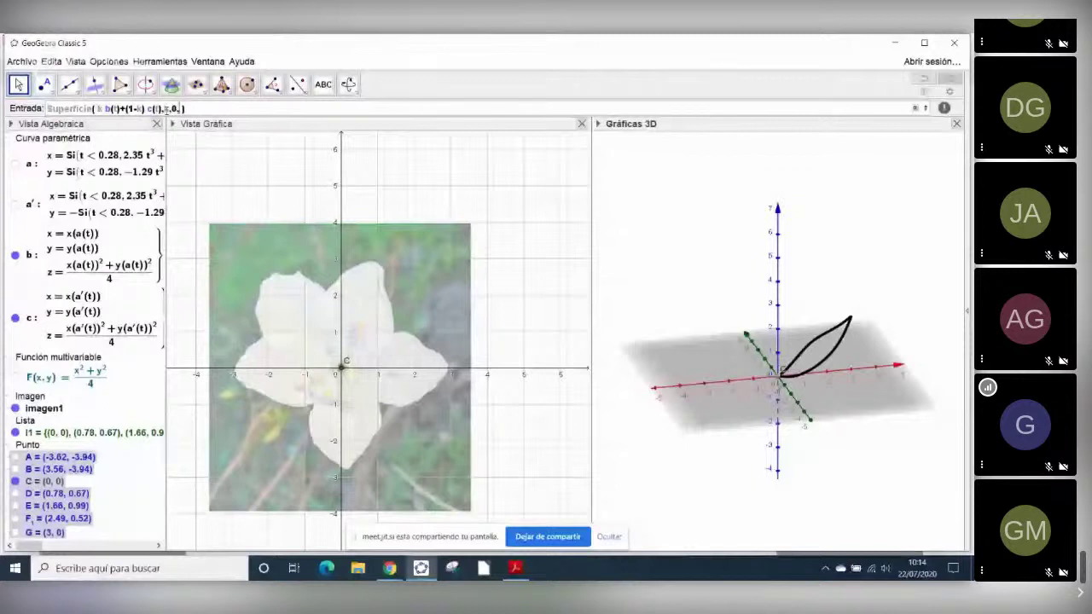
type("1")
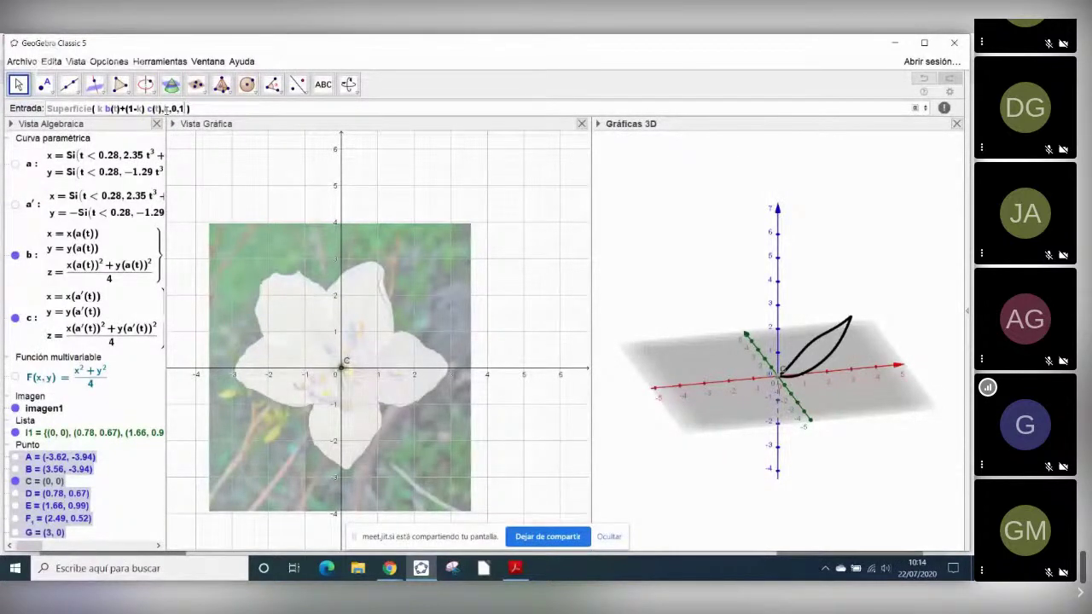
type(",k,0,1")
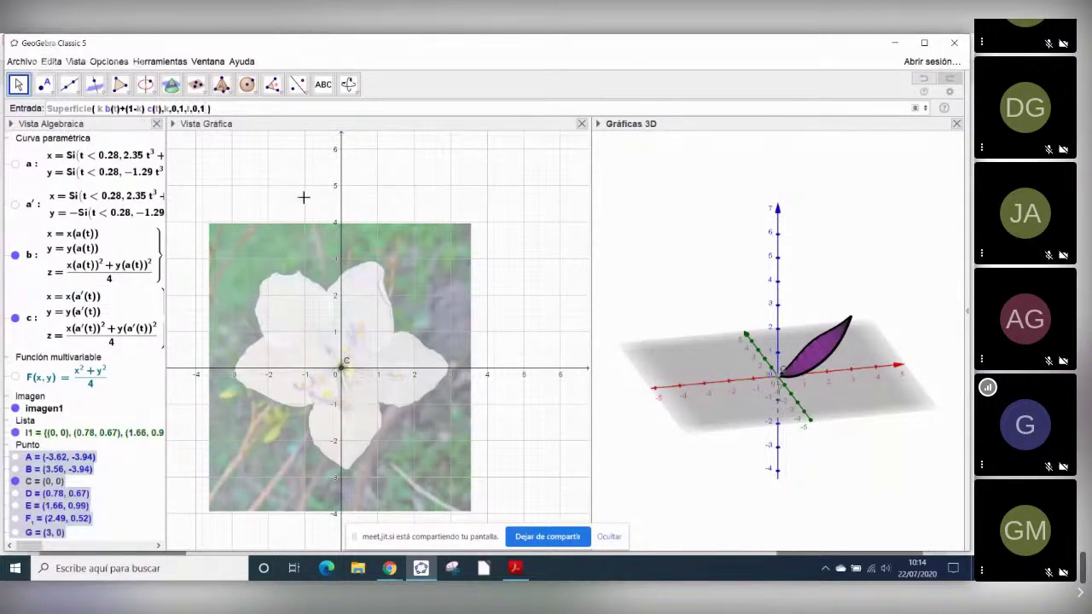
key("Escape")
- Set the line thickness of the petal surface to 0 so its grid lines disappear
left_click_drag(647, 431, 781, 363)
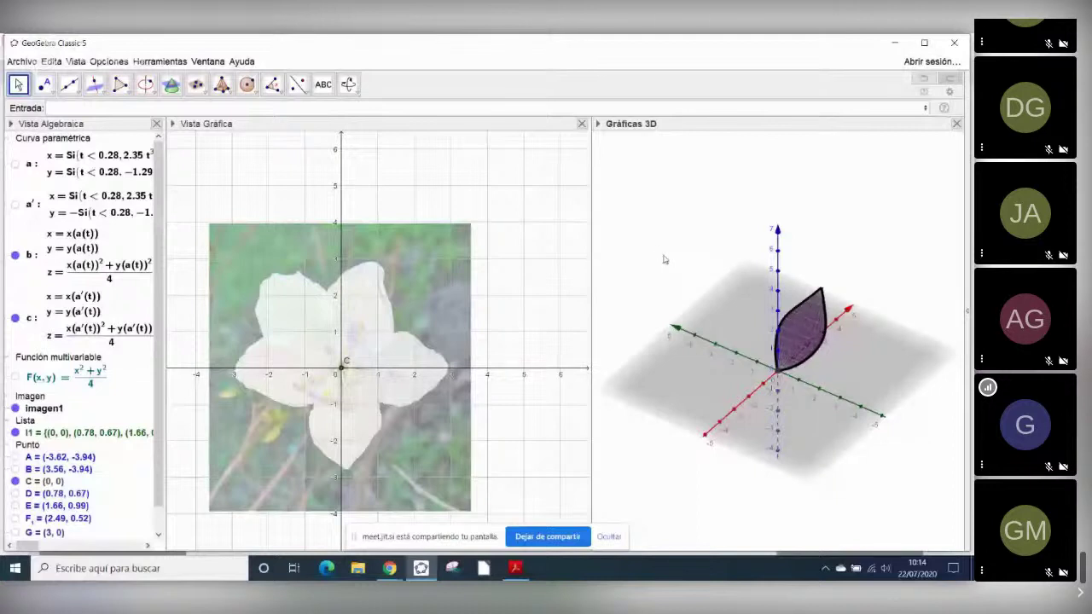
left_click_drag(664, 260, 641, 252)
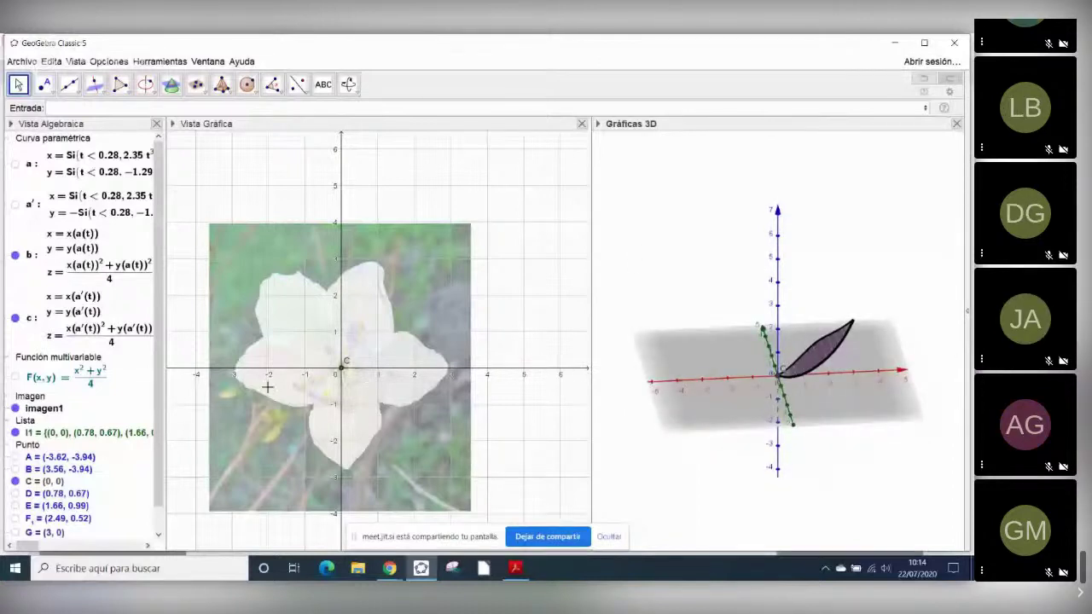
scroll(156, 484, "down", 2)
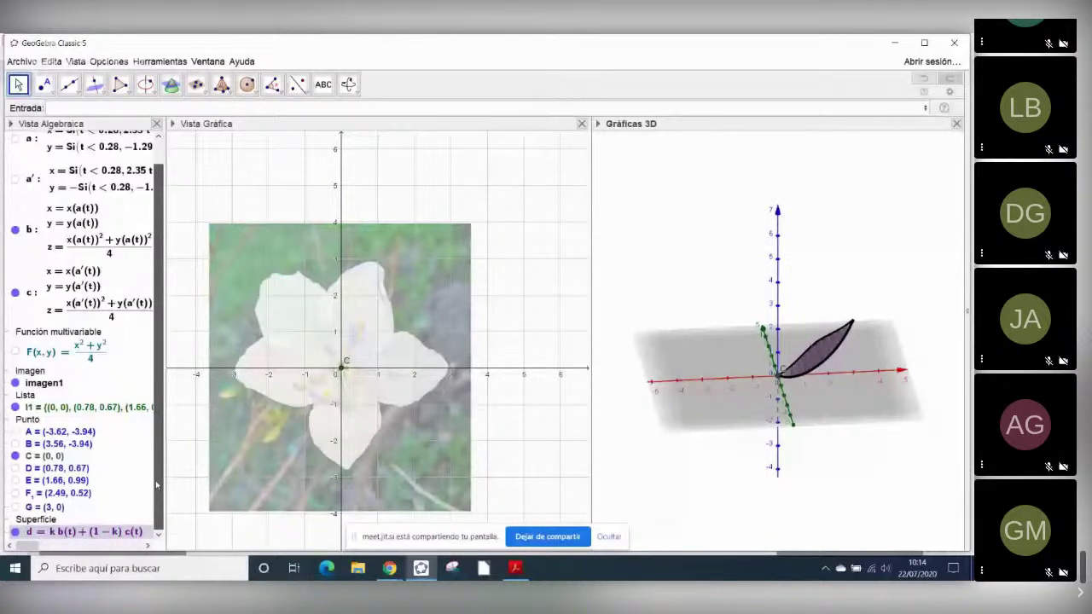
left_click(682, 178)
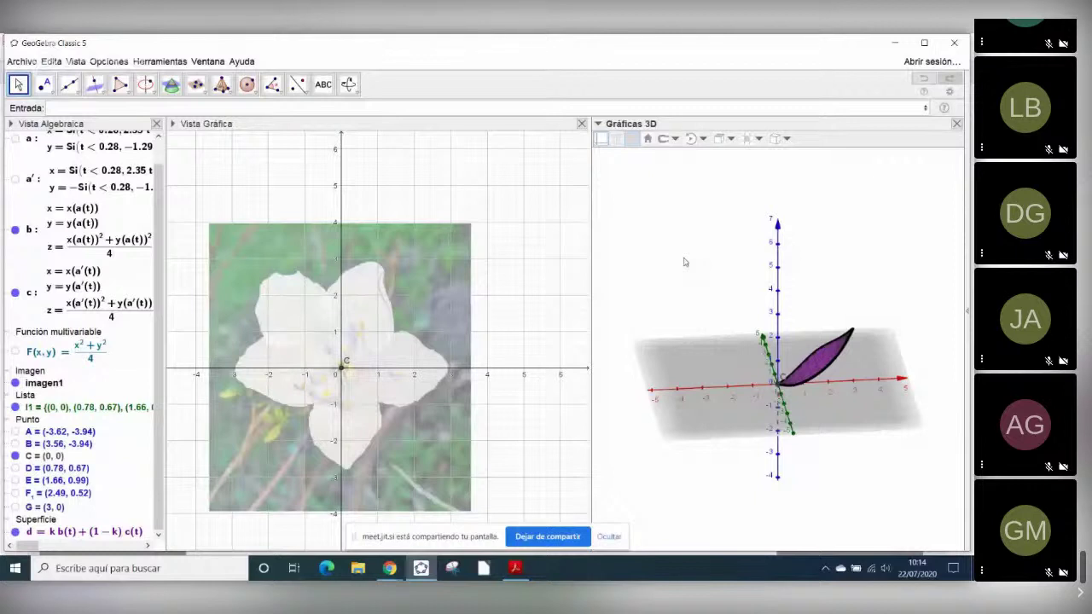
left_click(815, 362)
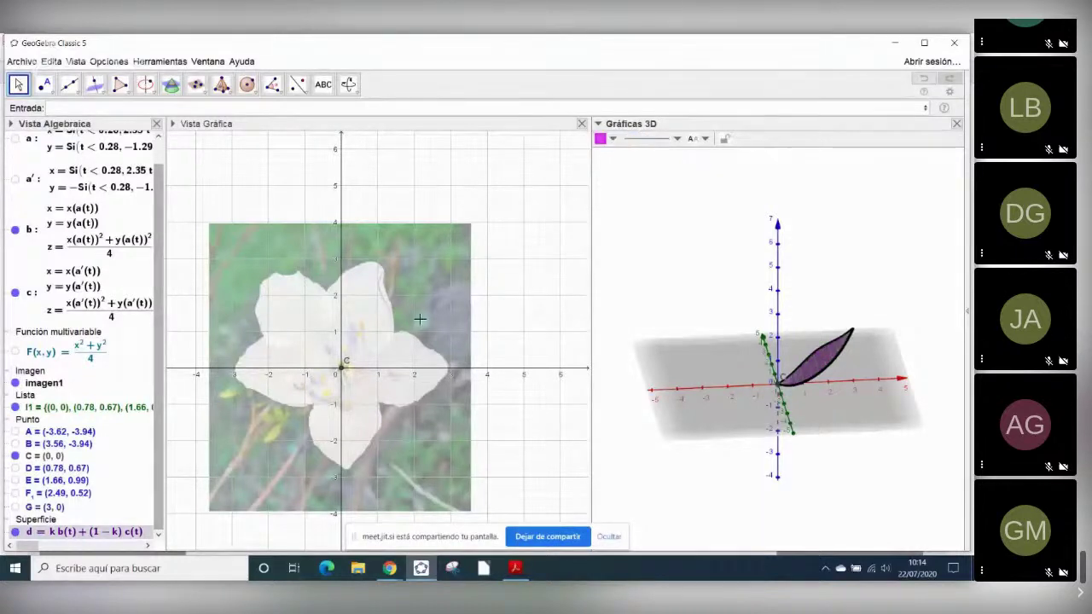
left_click(674, 139)
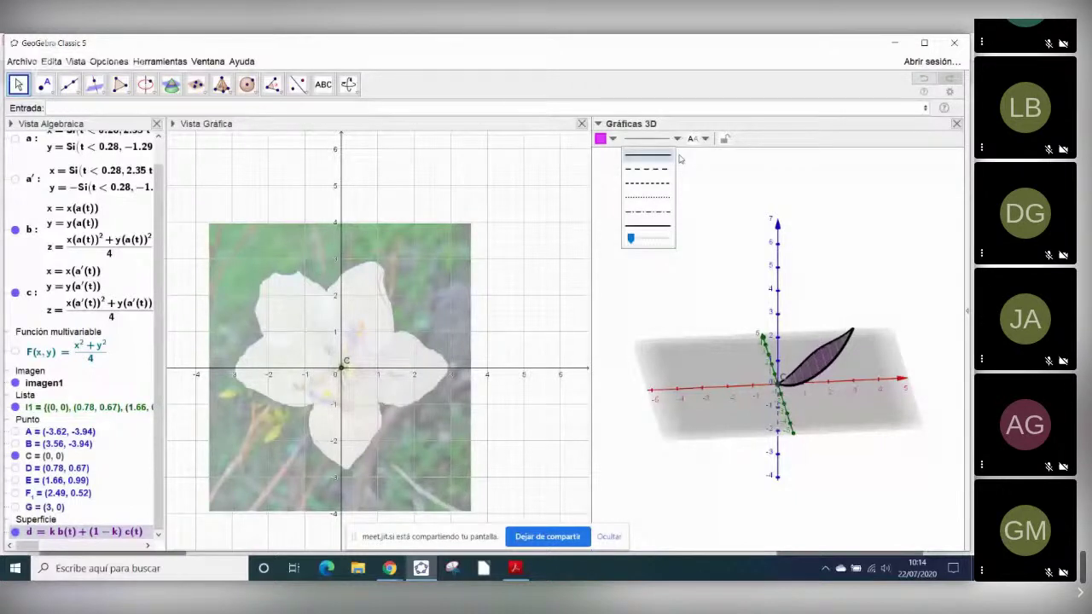
mouse_move(630, 239)
left_mouse_down()
mouse_move(641, 239)
mouse_move(625, 240)
left_mouse_up()
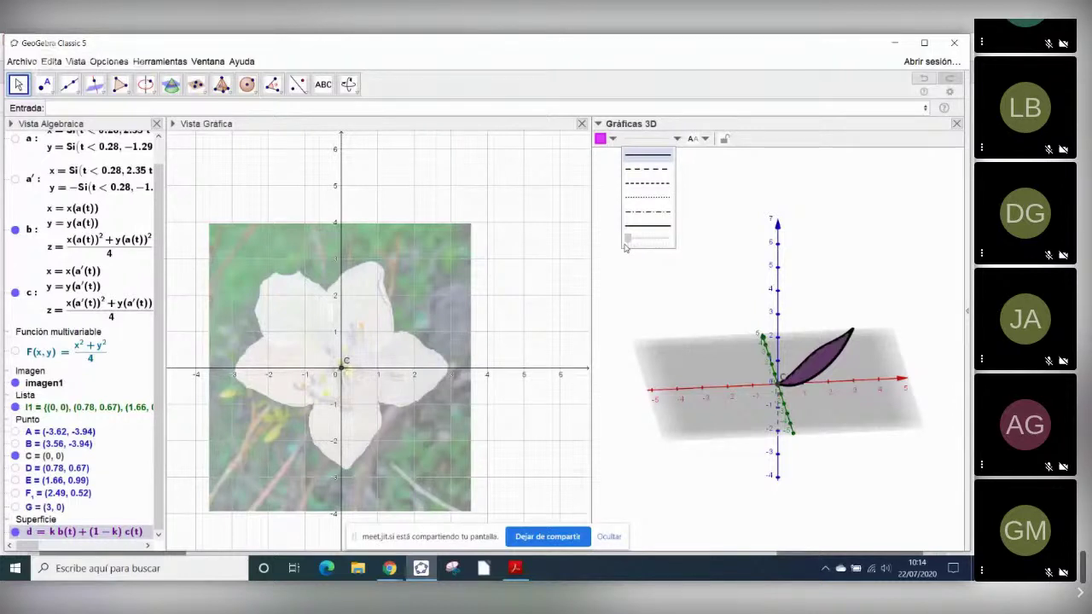
left_click_drag(635, 273, 596, 341)
- Set the petal surface's colour to orange (#FF7F00) in its properties
right_click(125, 531)
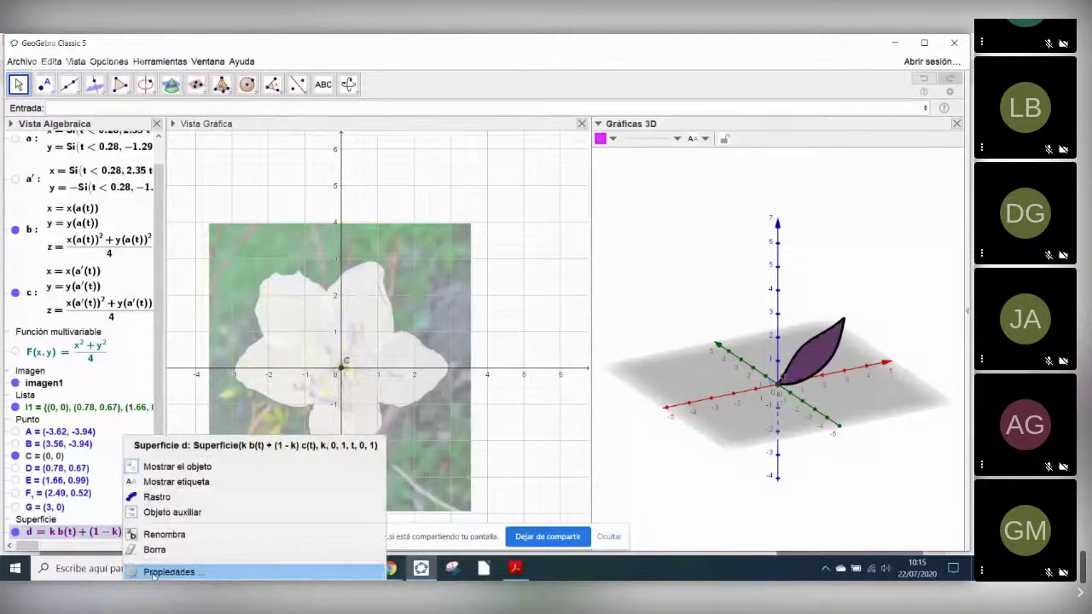
left_click(171, 570)
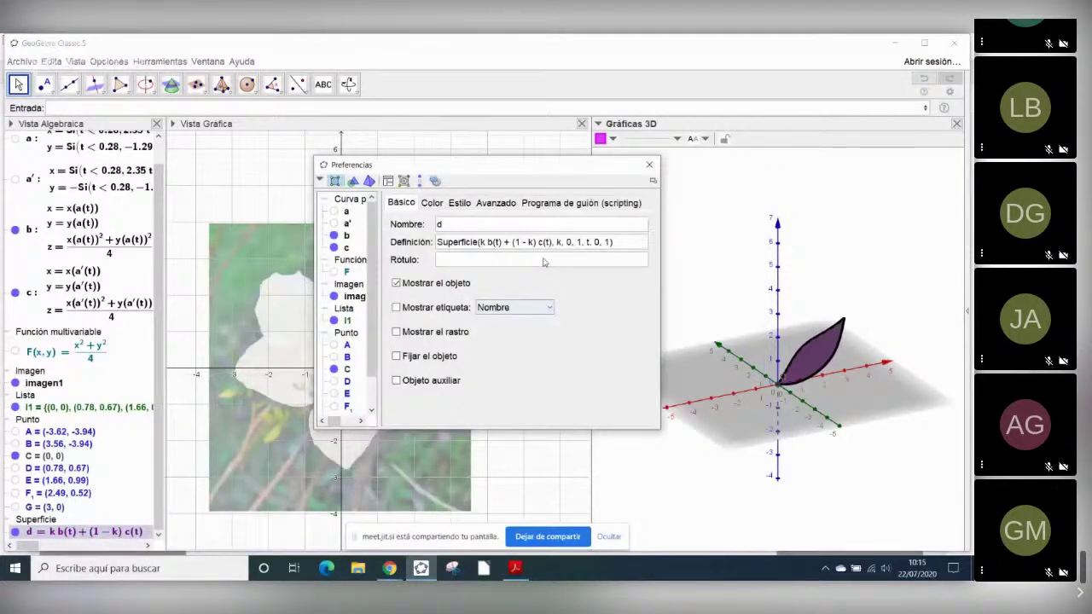
left_click(432, 203)
left_click(406, 232)
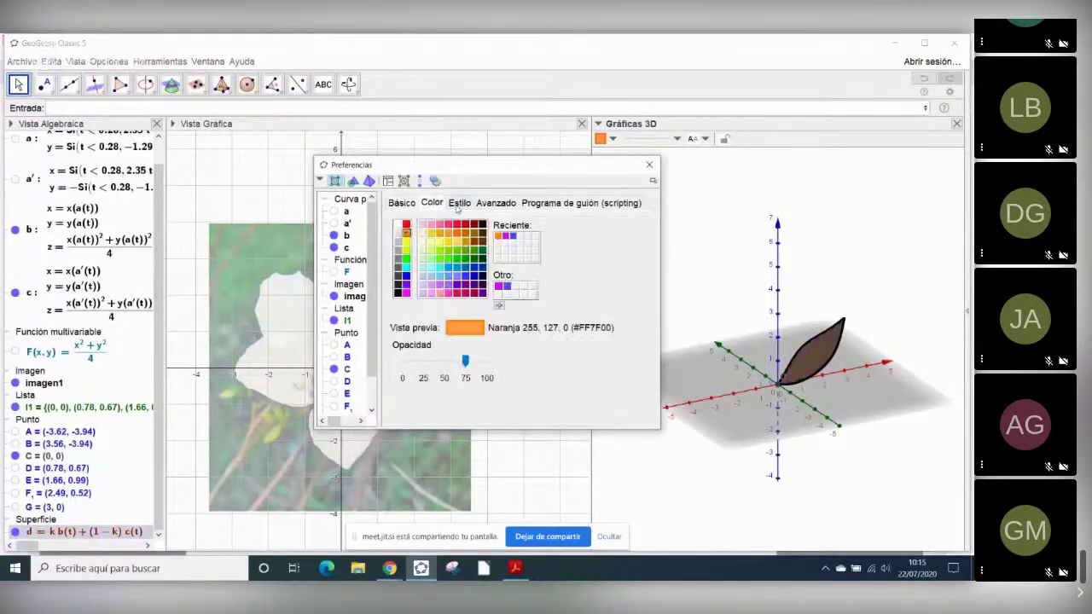
- Set the petal surface's level of detail to Calidad and close its properties
left_click(459, 203)
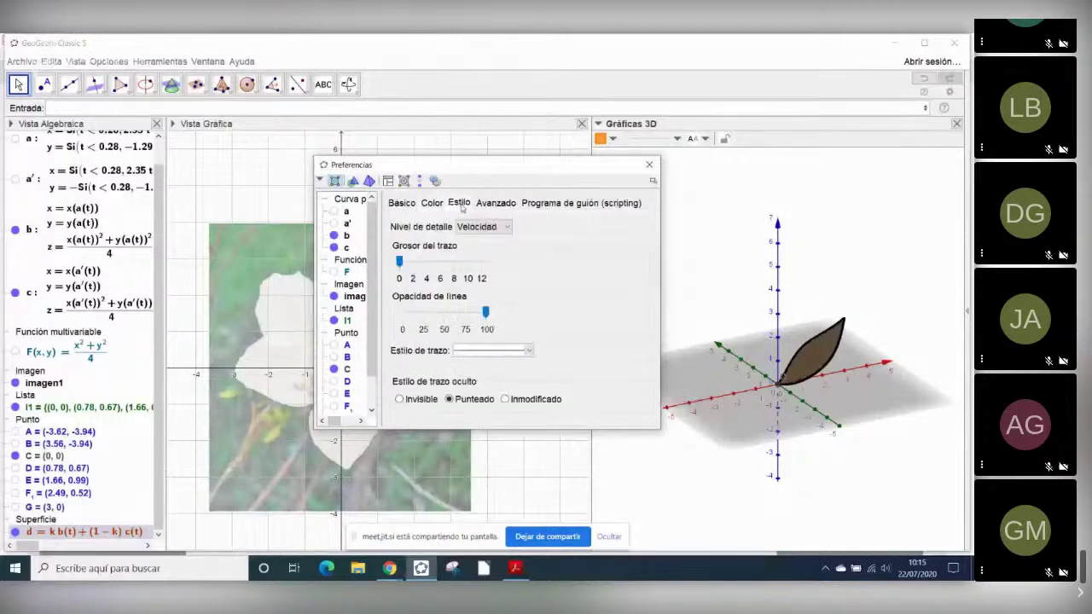
left_click(459, 226)
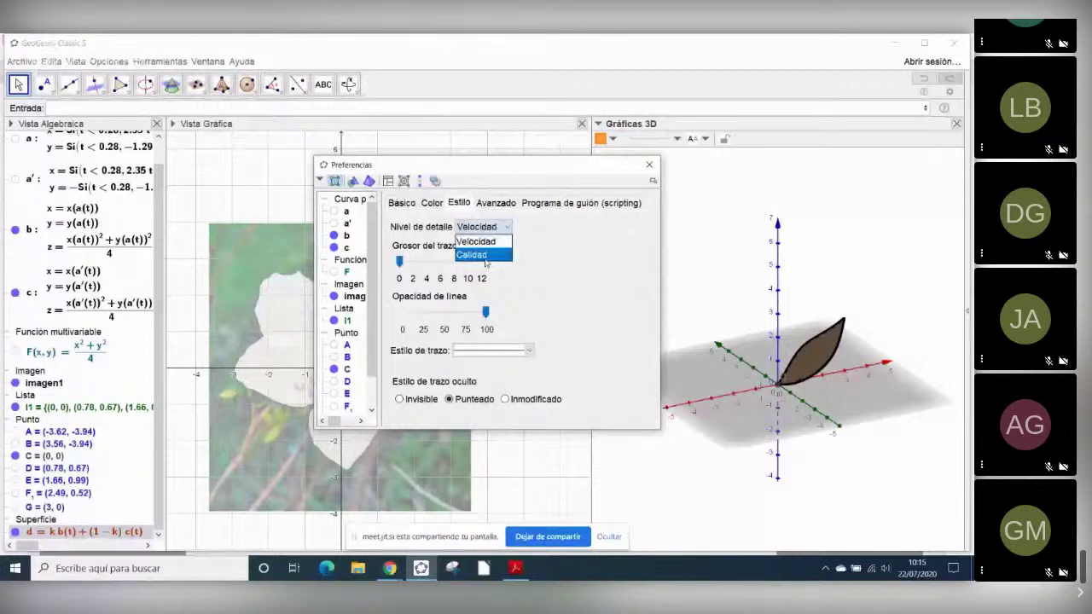
left_click(485, 257)
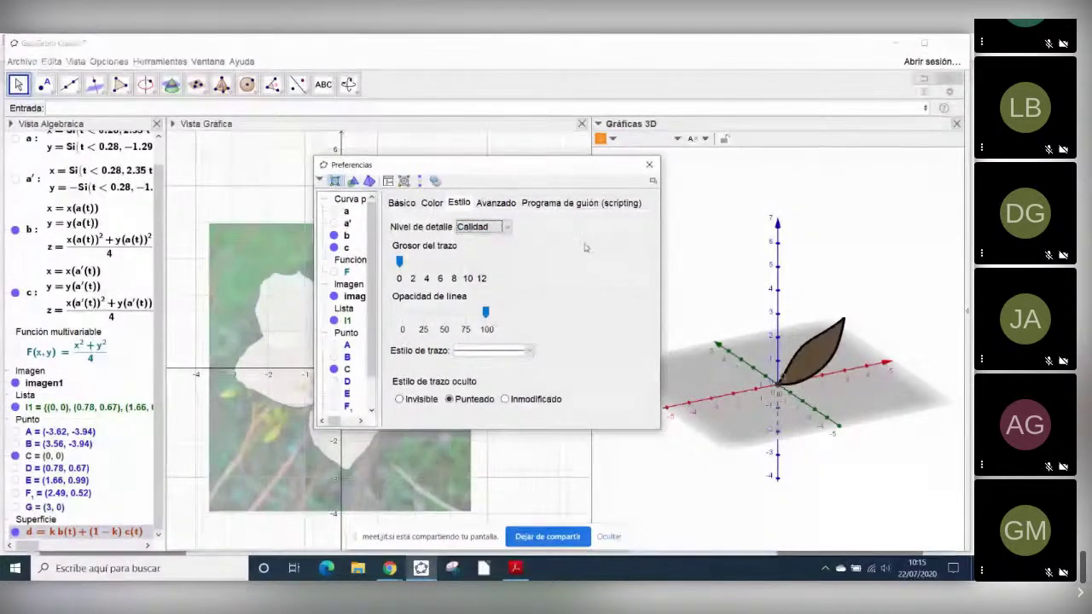
left_click(436, 204)
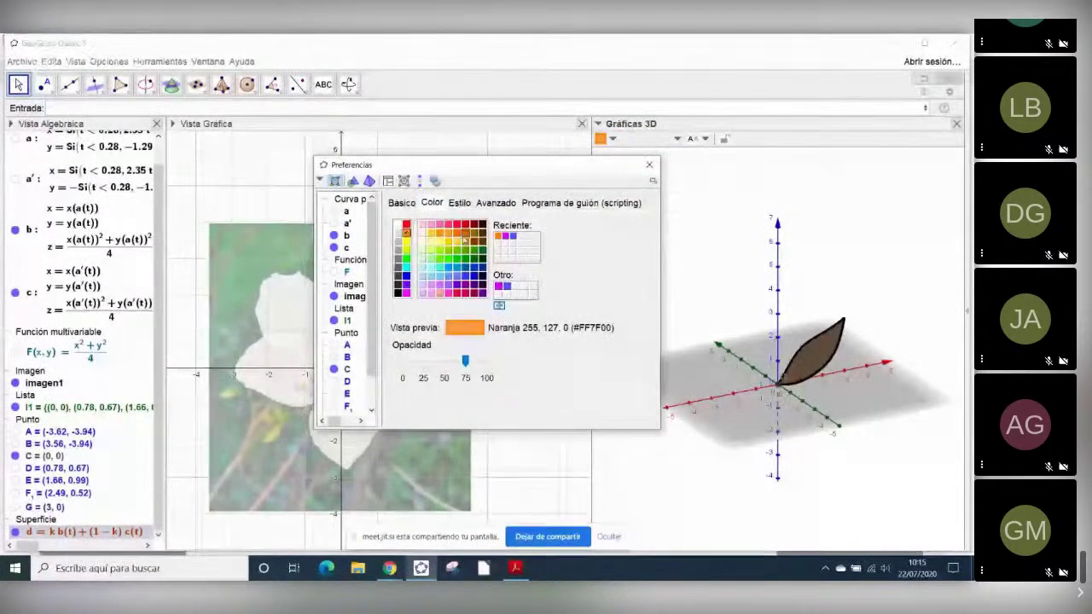
left_click(649, 168)
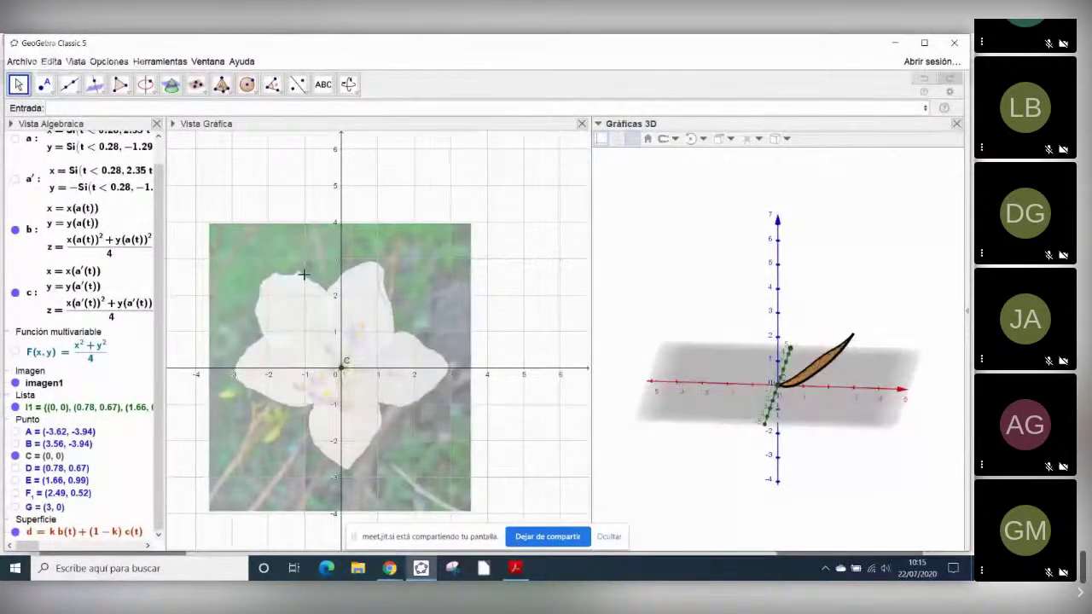
- Hide the 3D edge curves b and c around the petal
left_click(15, 229)
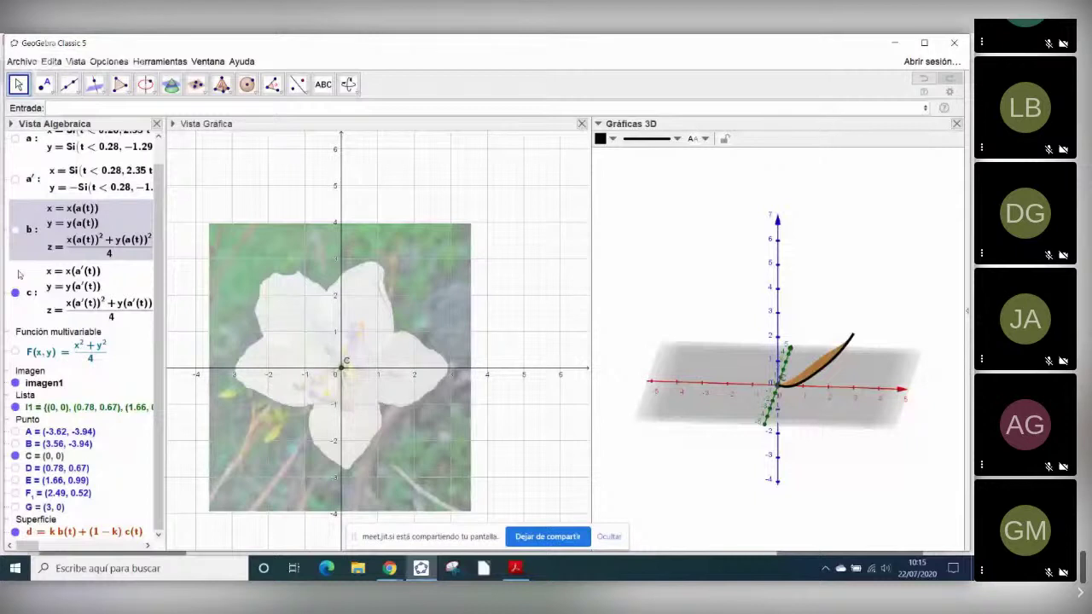
left_click(15, 292)
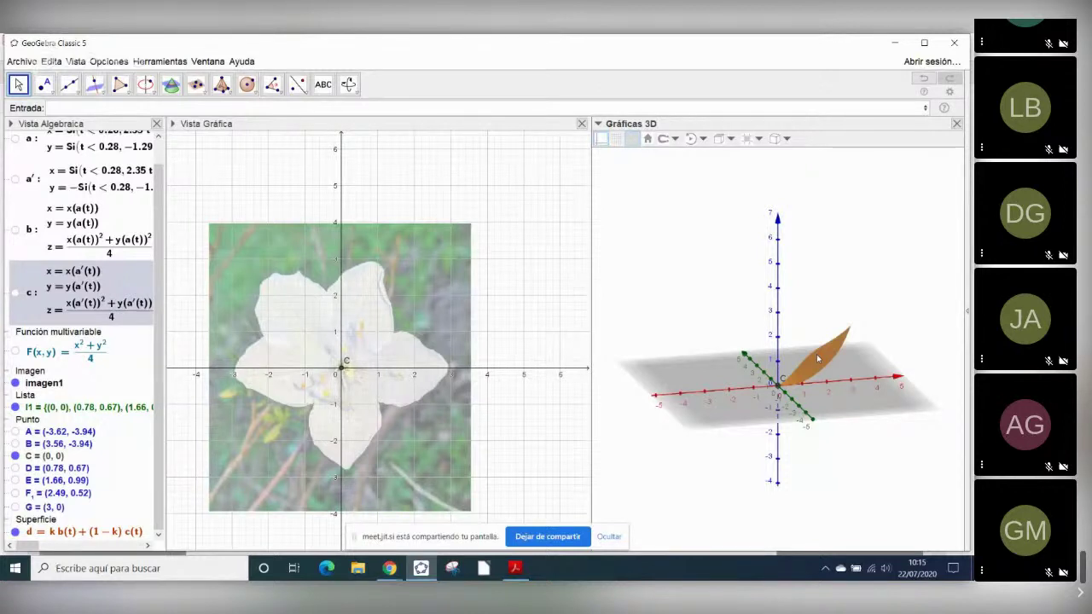
left_click(275, 131)
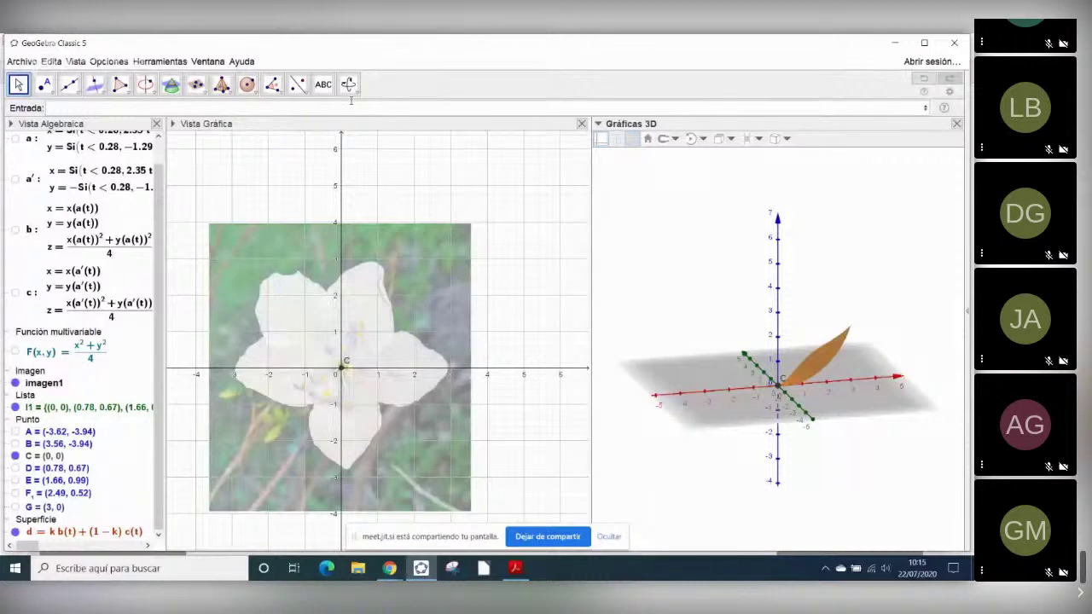
- Create a second petal by rotating surface d 72° counterclockwise about the z-axis with Rotación Axial
left_click(303, 94)
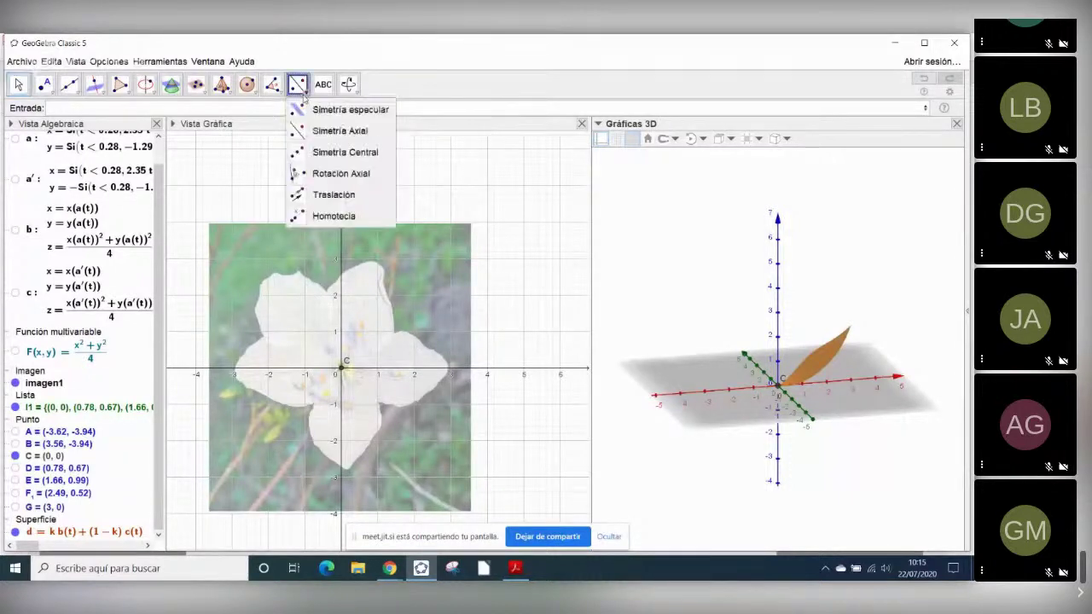
left_click(314, 174)
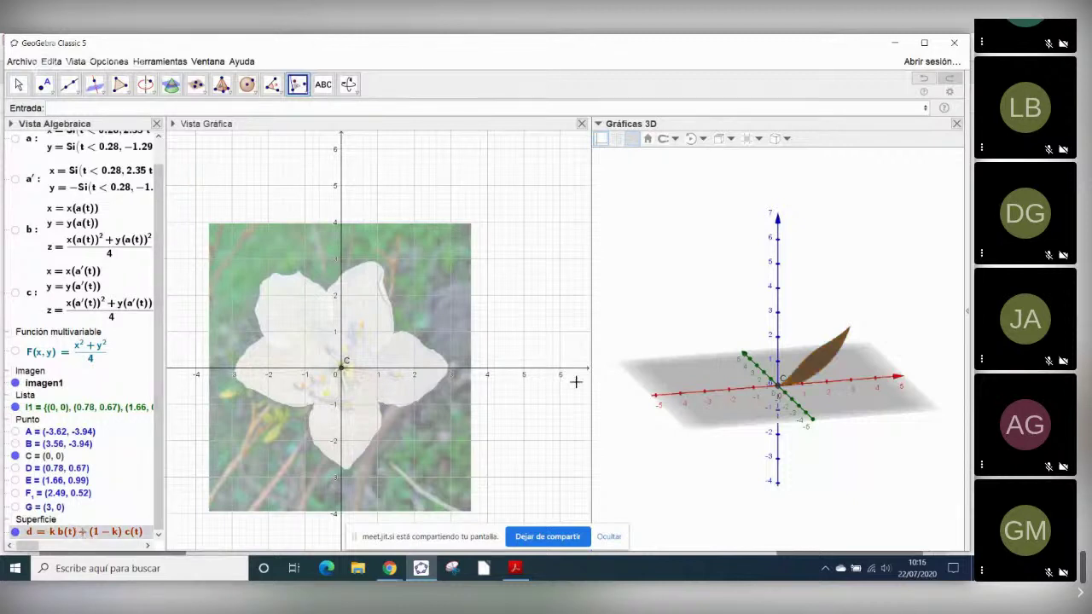
left_click(794, 305)
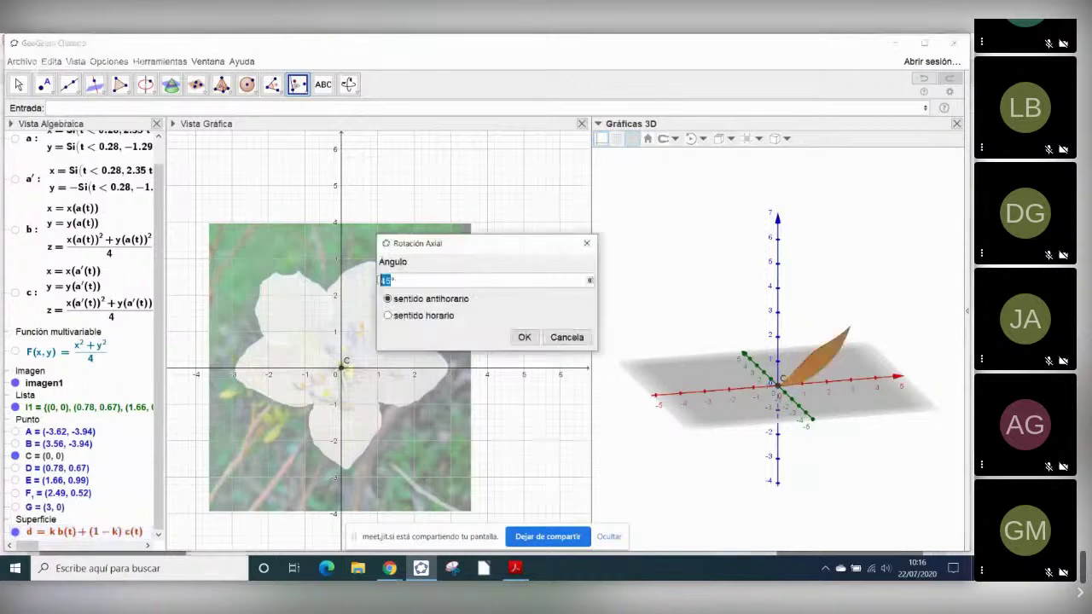
type("72")
left_click(525, 337)
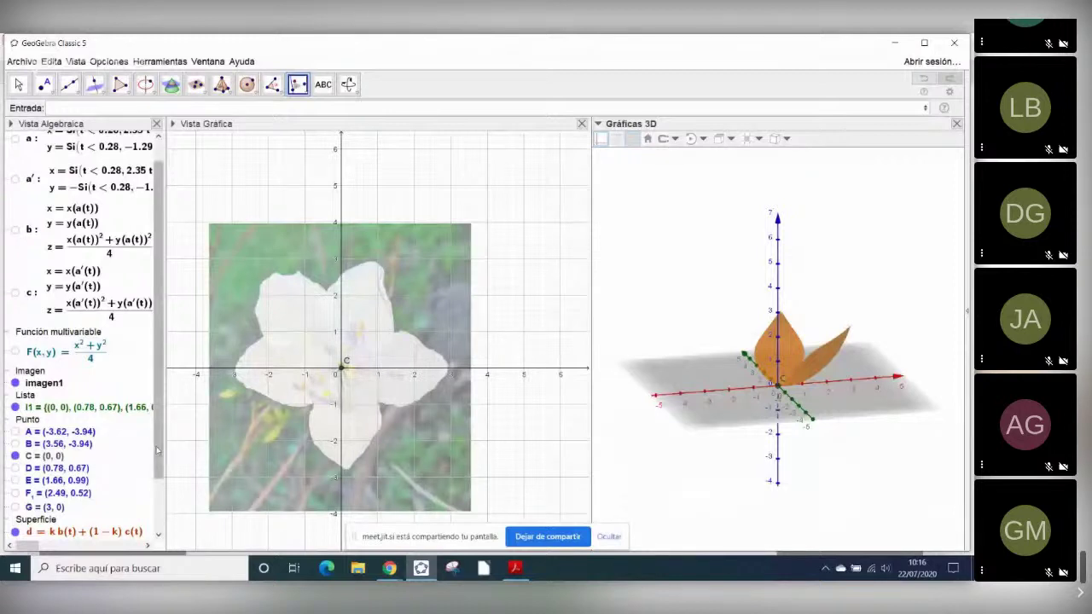
scroll(157, 449, "down", 2)
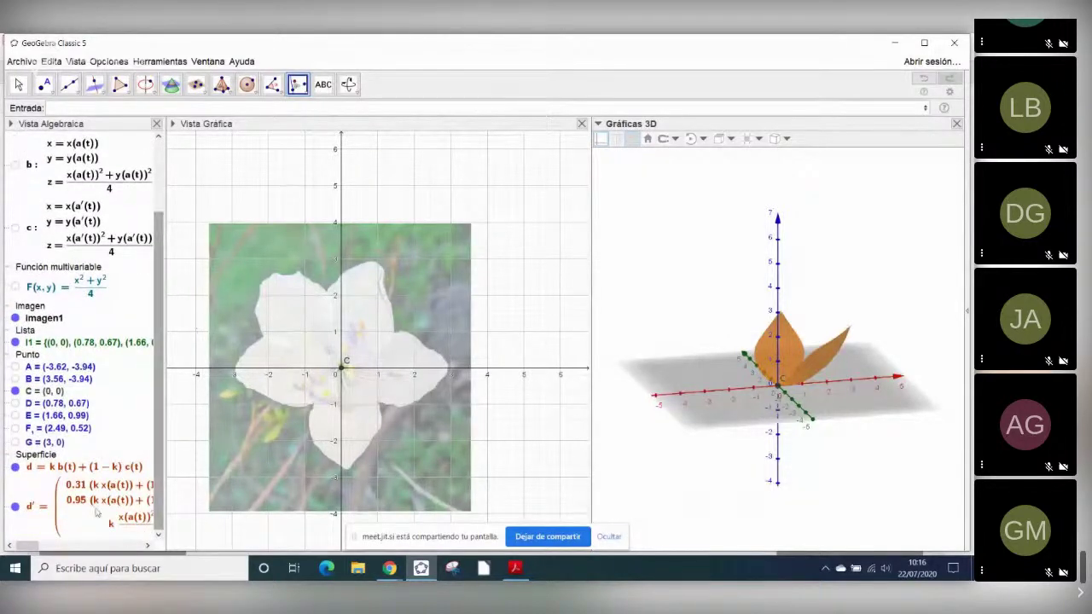
- Create a third petal by rotating surface d' 72° counterclockwise about the z-axis
left_click(96, 512)
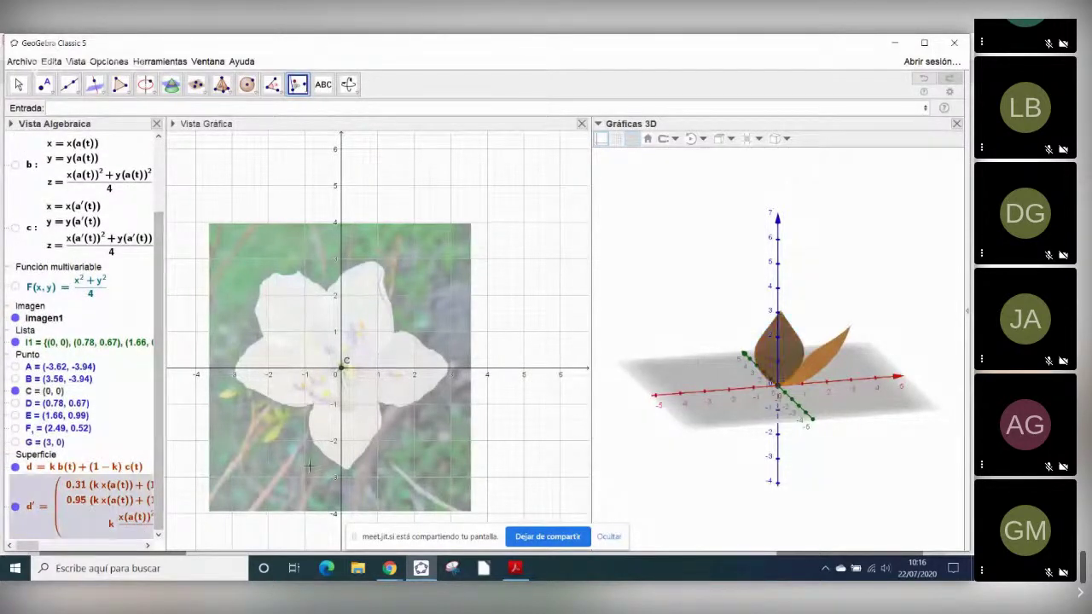
left_click(779, 260)
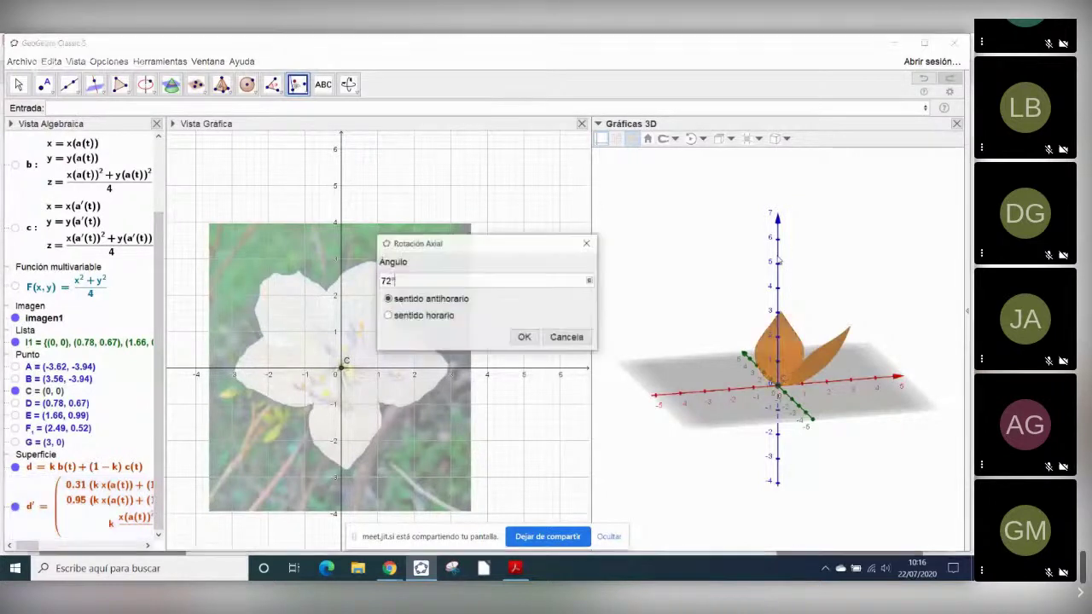
left_click(523, 336)
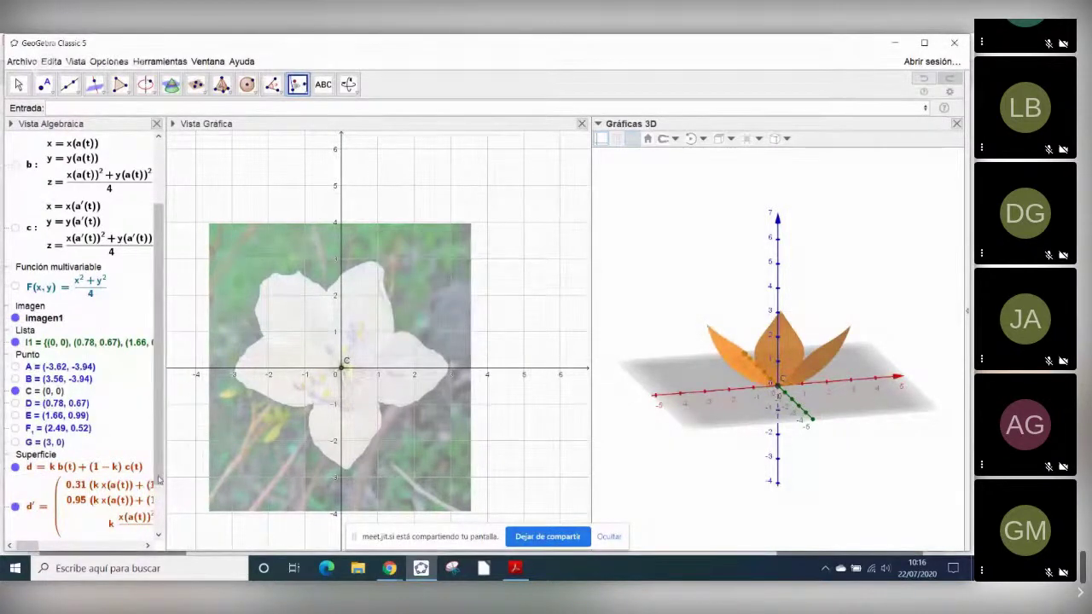
- Create a fourth petal by rotating surface d'' 72° counterclockwise about the z-axis
scroll(132, 517, "down", 2)
left_click(131, 517)
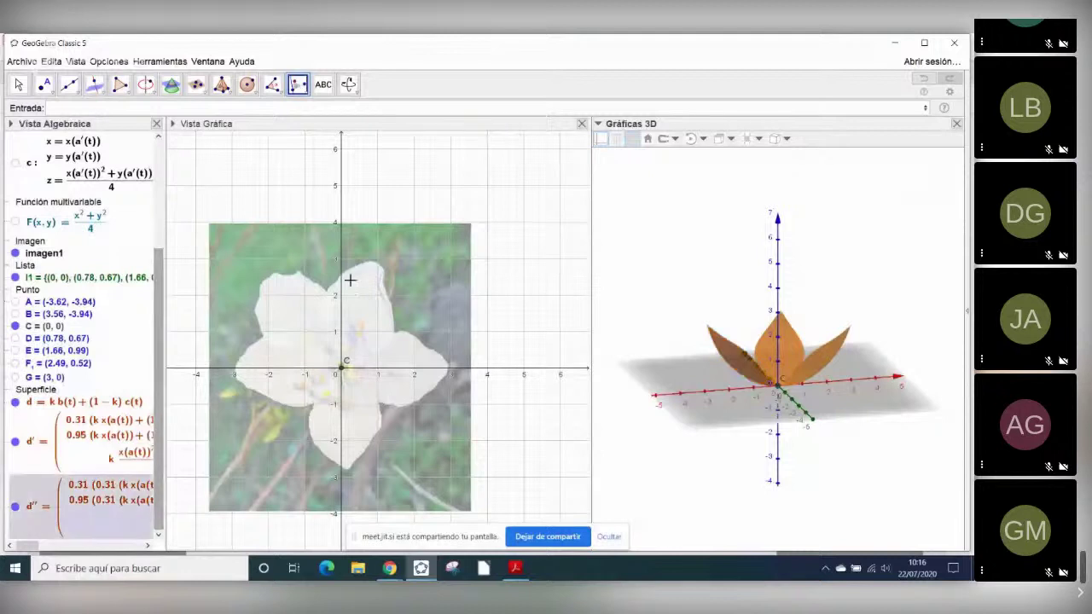
left_click(779, 275)
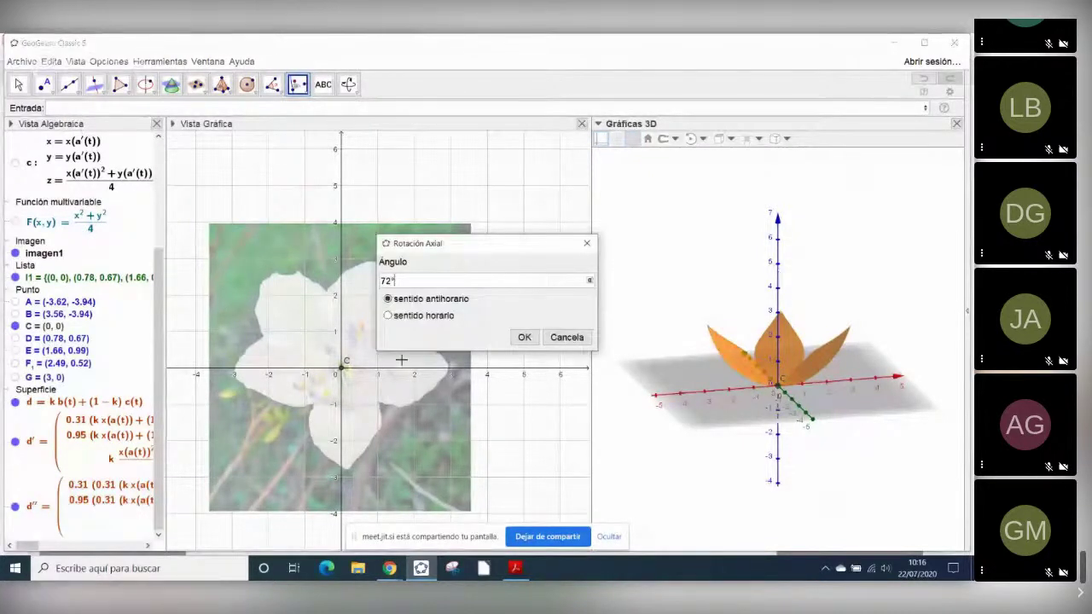
left_click(525, 338)
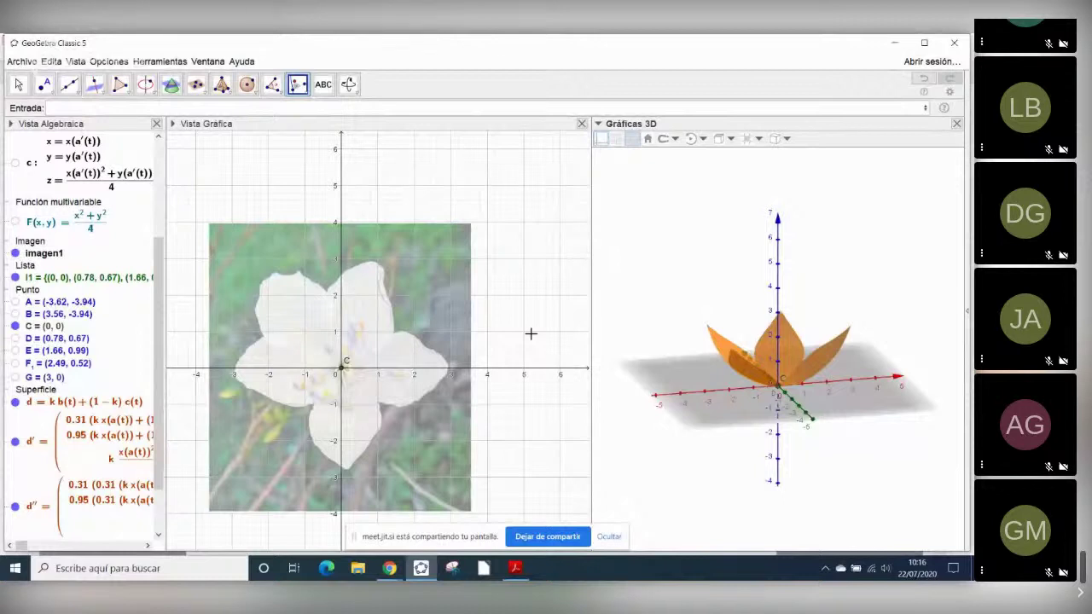
- Create the fifth petal by rotating surface d''' 72° counterclockwise about the z-axis, and leave the rotation tool
scroll(160, 431, "down", 1)
scroll(160, 430, "down", 3)
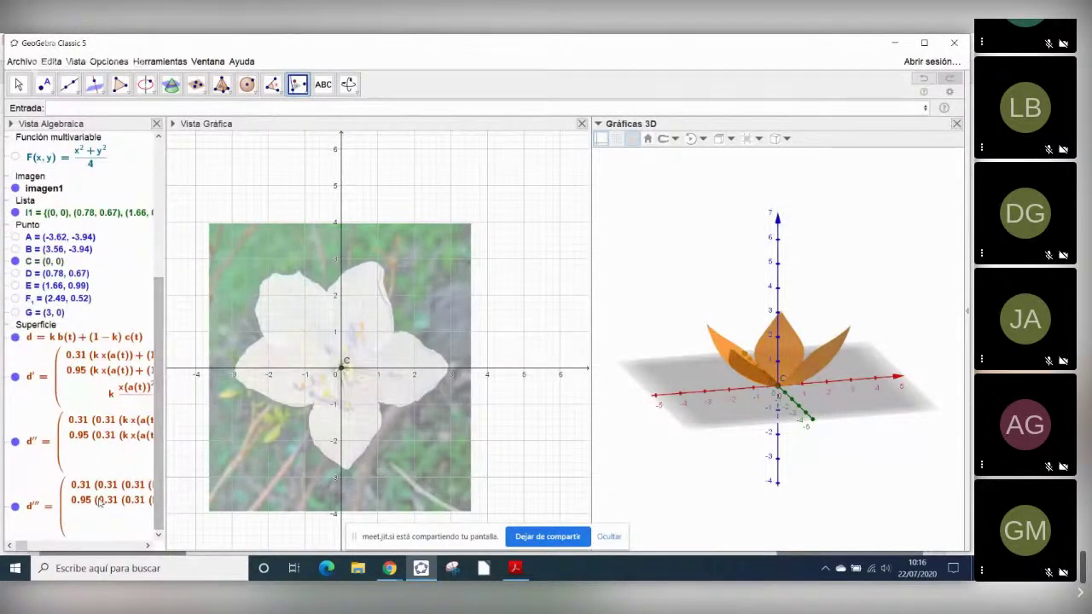
left_click(778, 277)
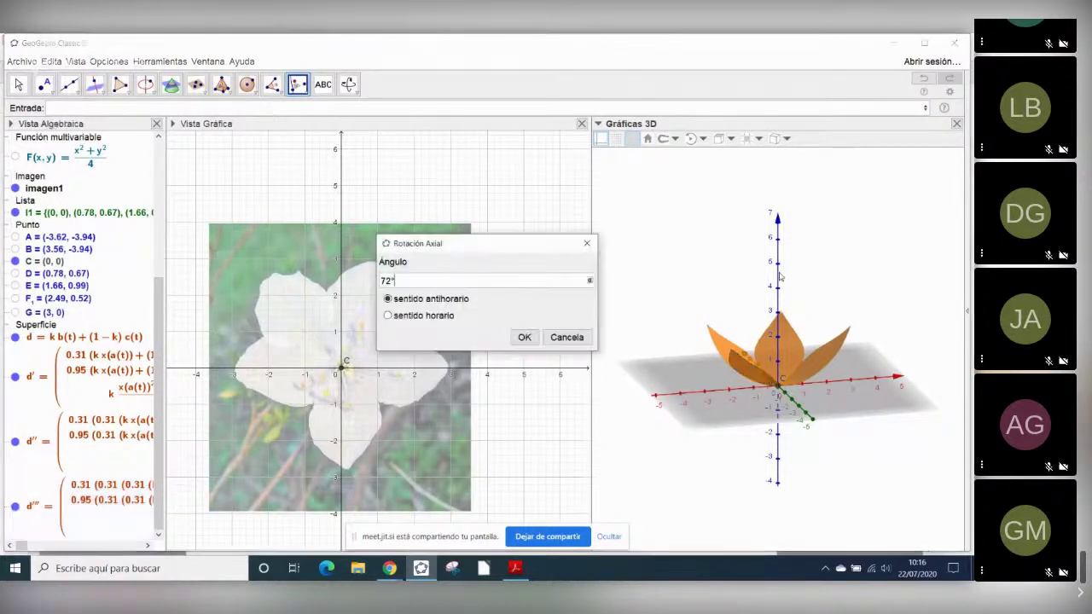
left_click(524, 336)
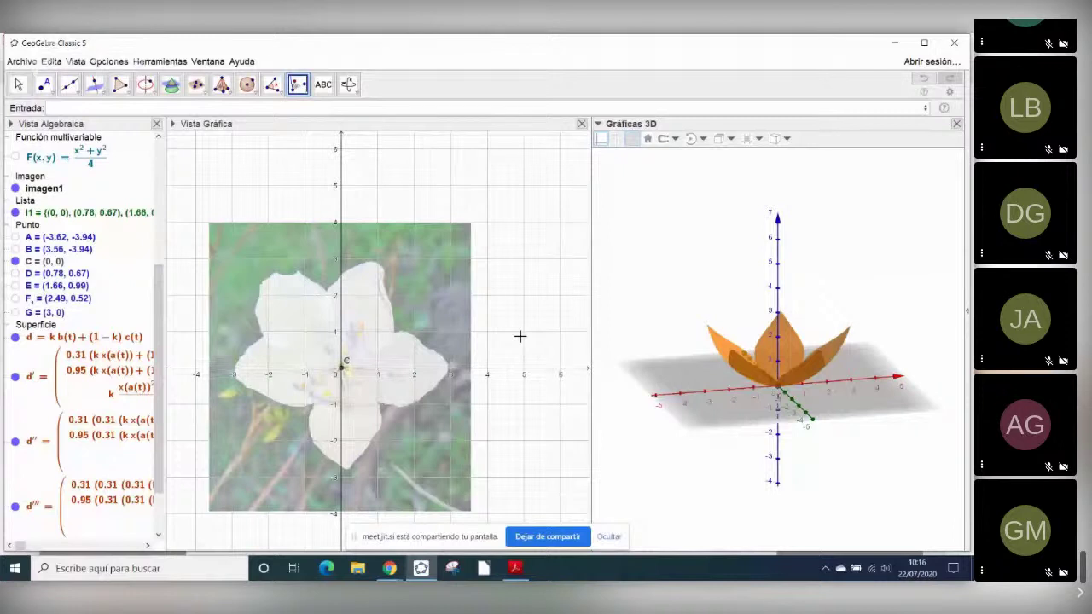
key("Escape")
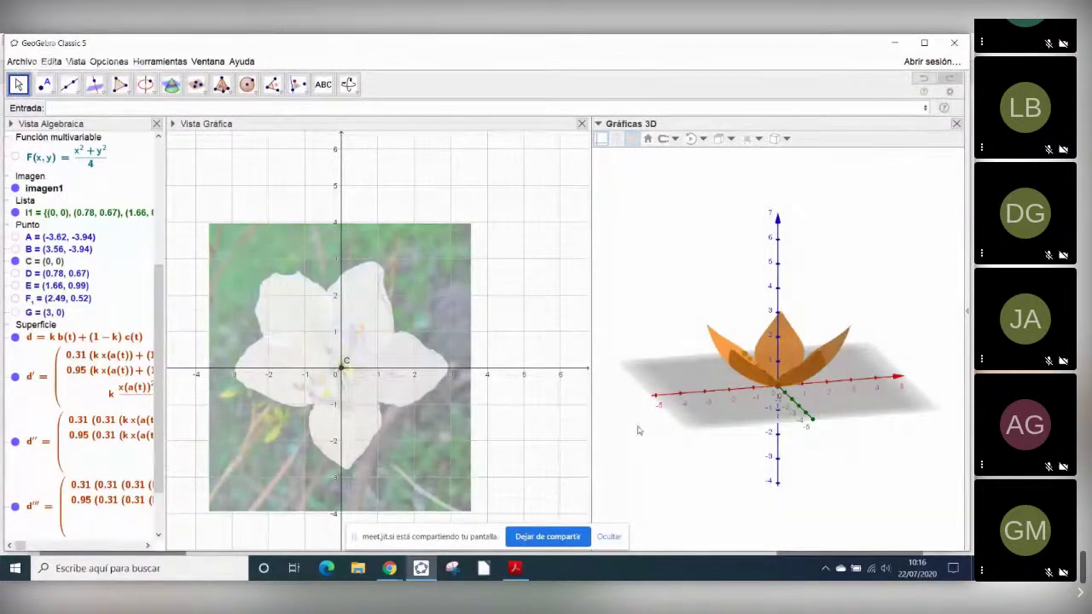
- Hide the label of point C at the flower's centre and colour the point golden yellow
left_click_drag(637, 429, 675, 345)
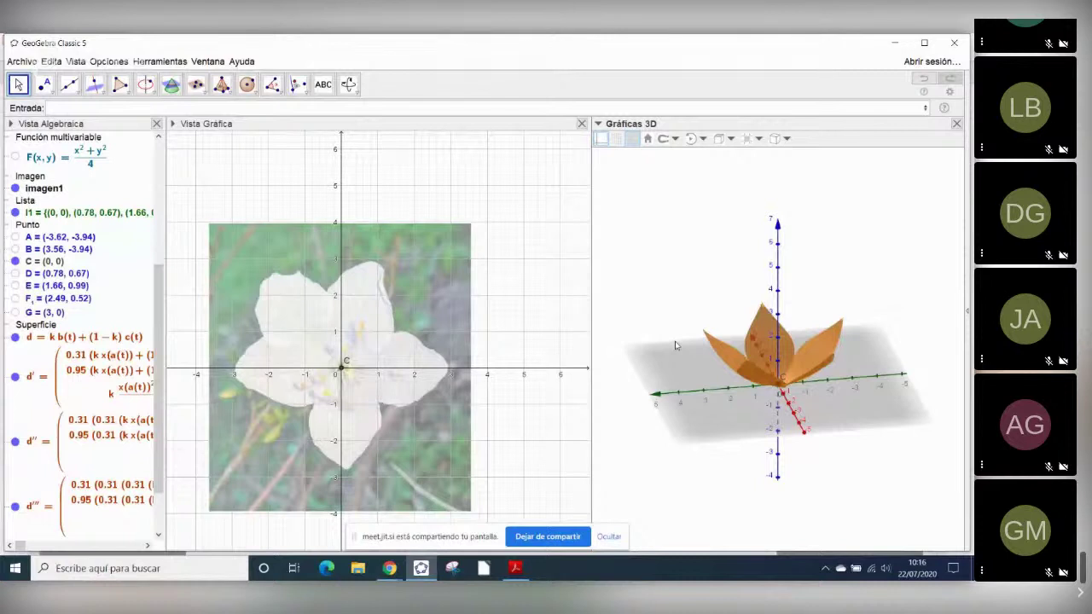
left_click_drag(675, 346, 689, 355)
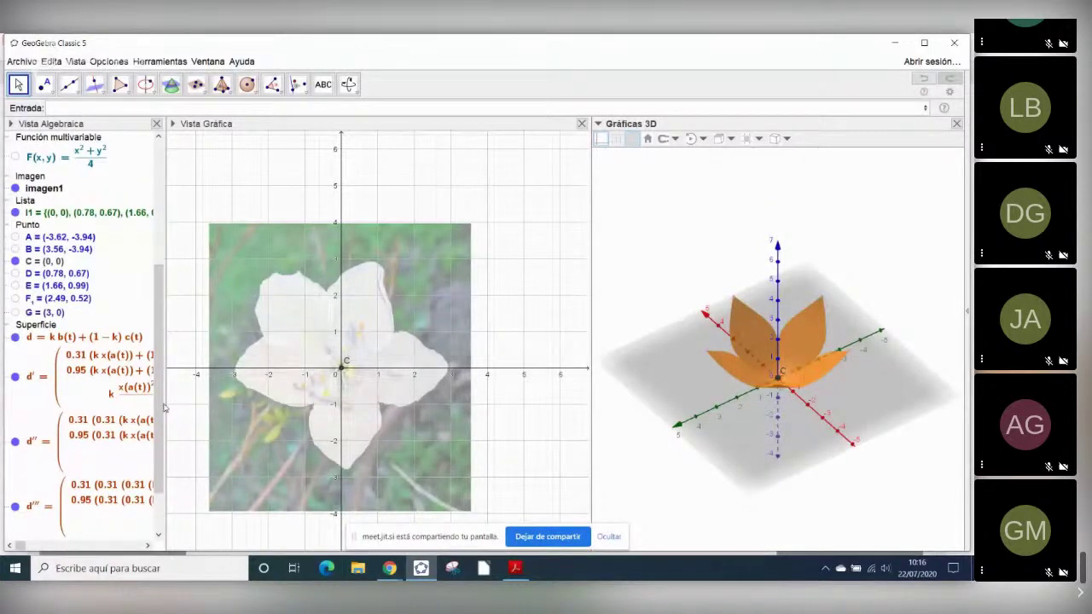
left_click(40, 261)
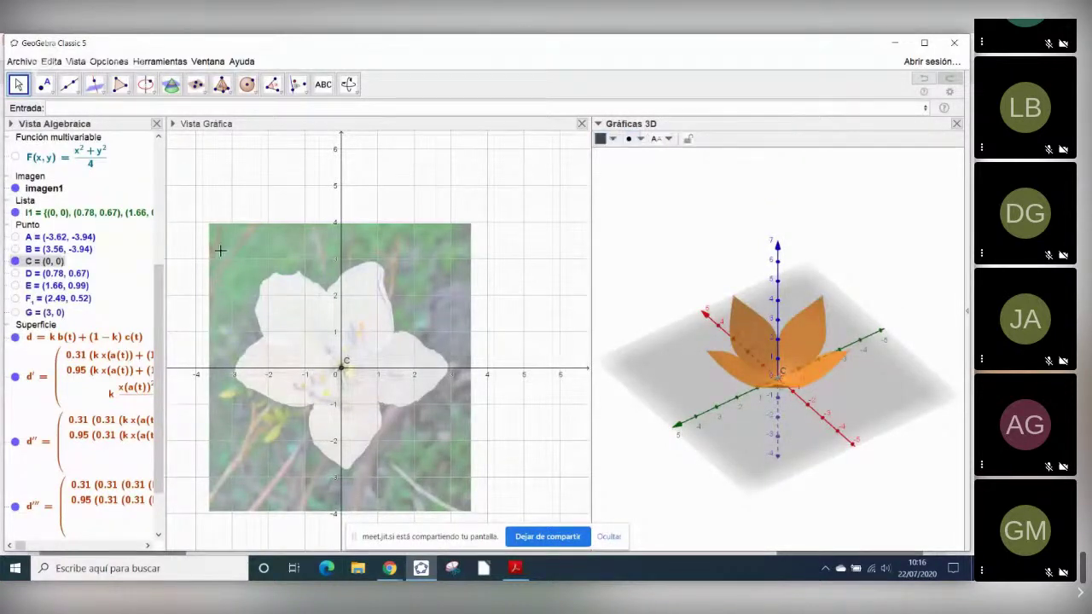
left_click(669, 139)
left_click(613, 140)
left_click(628, 167)
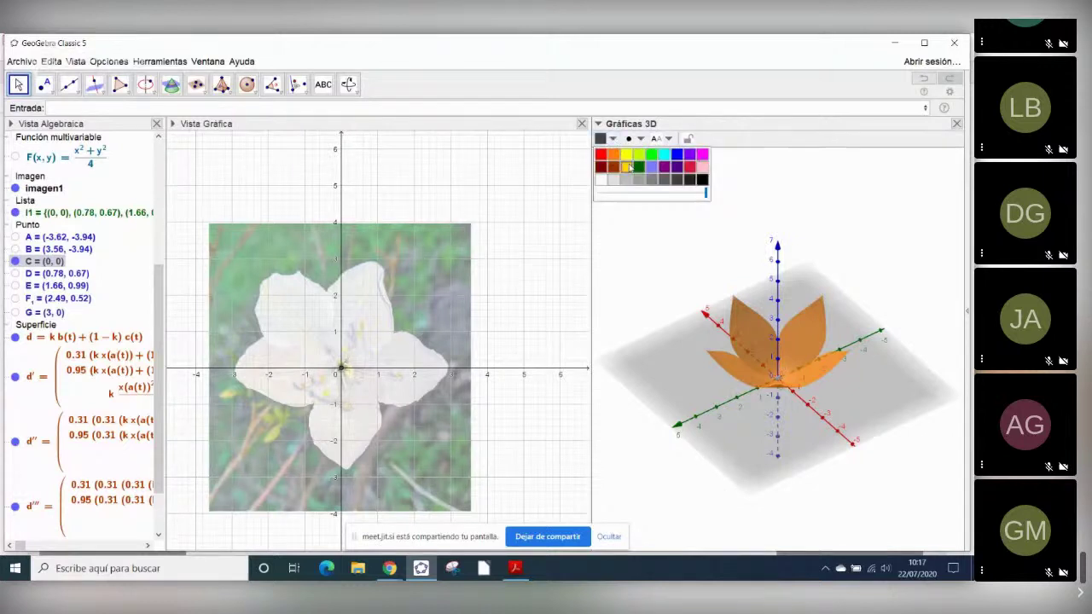
left_click(627, 268)
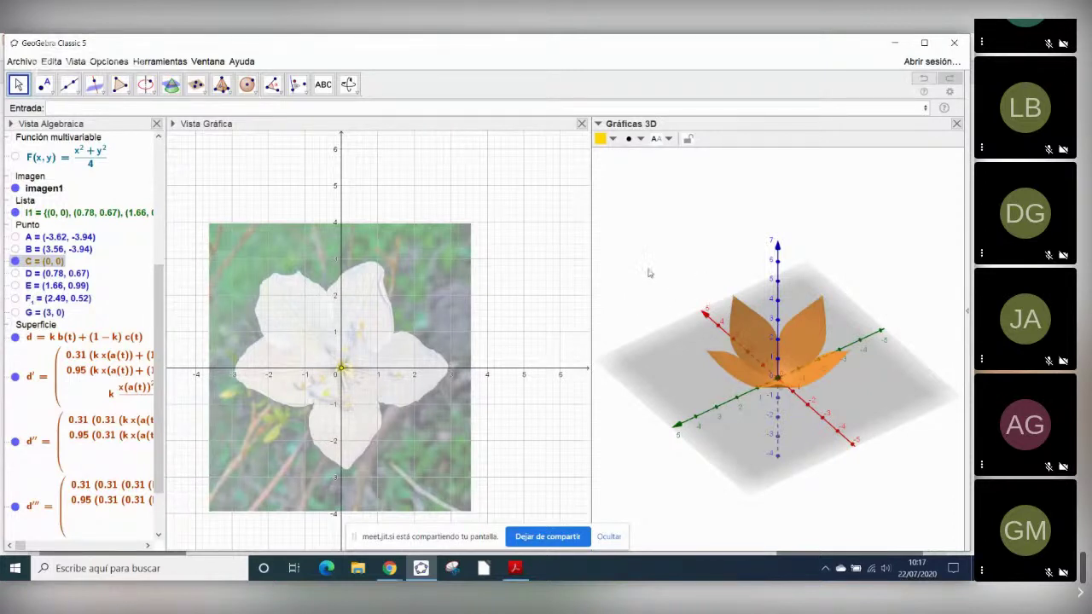
left_click(648, 274)
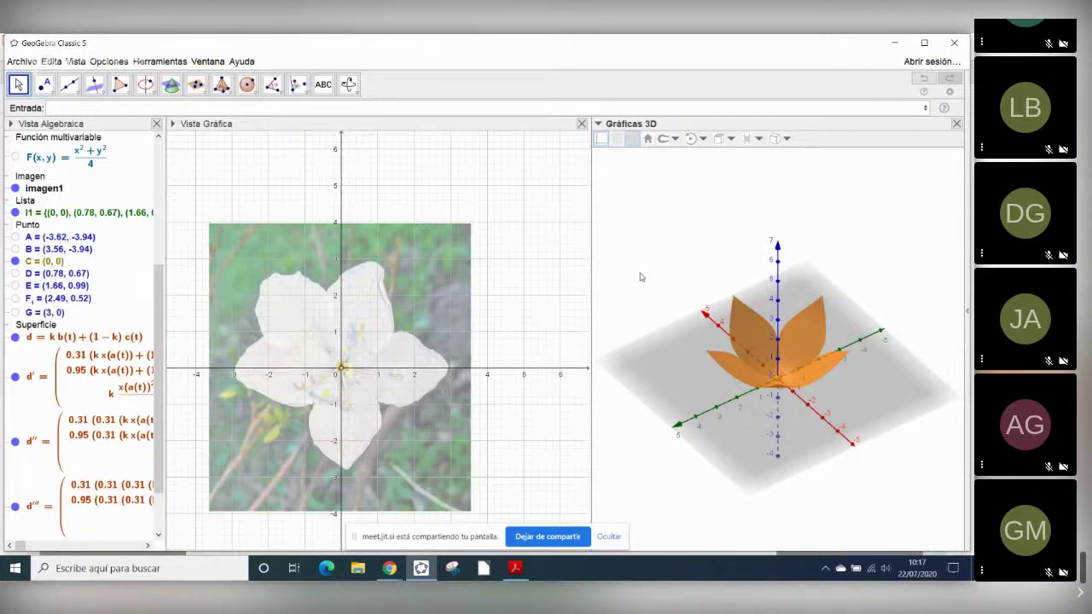
- Create two points below the flower for the stem, at (0, 0, -1) and (0.1, 0, -2)
left_click_drag(641, 277, 634, 281)
left_click_drag(640, 324, 647, 293)
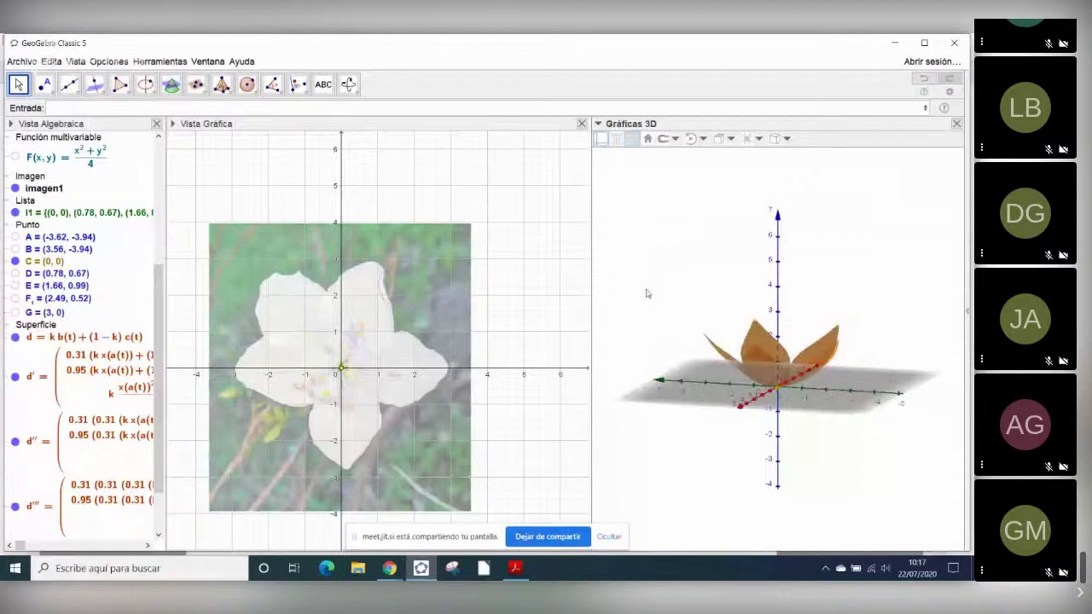
left_click_drag(647, 294, 778, 446)
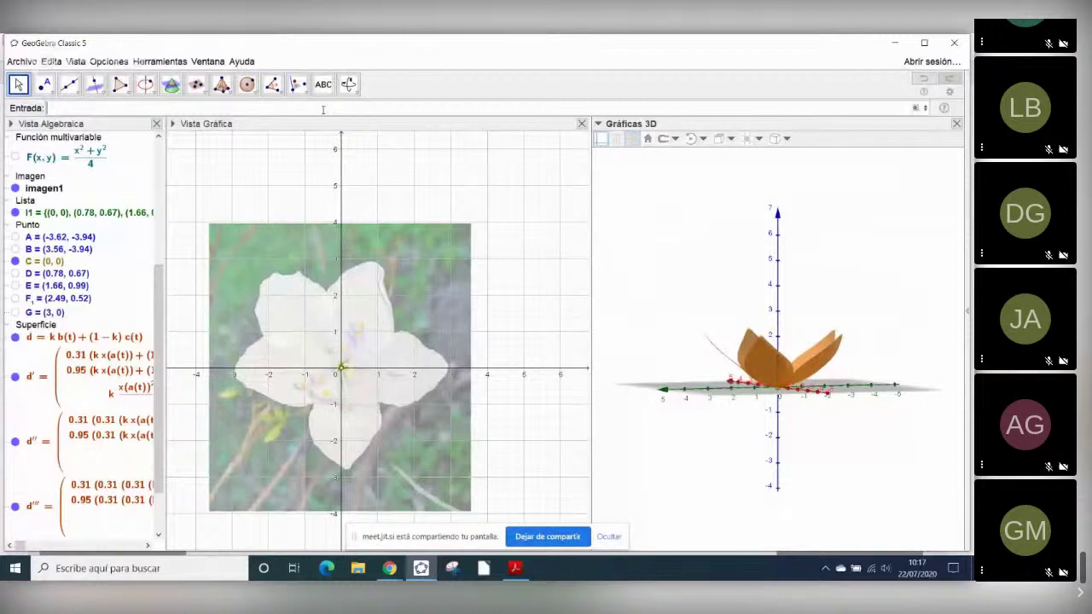
type("(0,0,-1")
key("Return")
type("(")
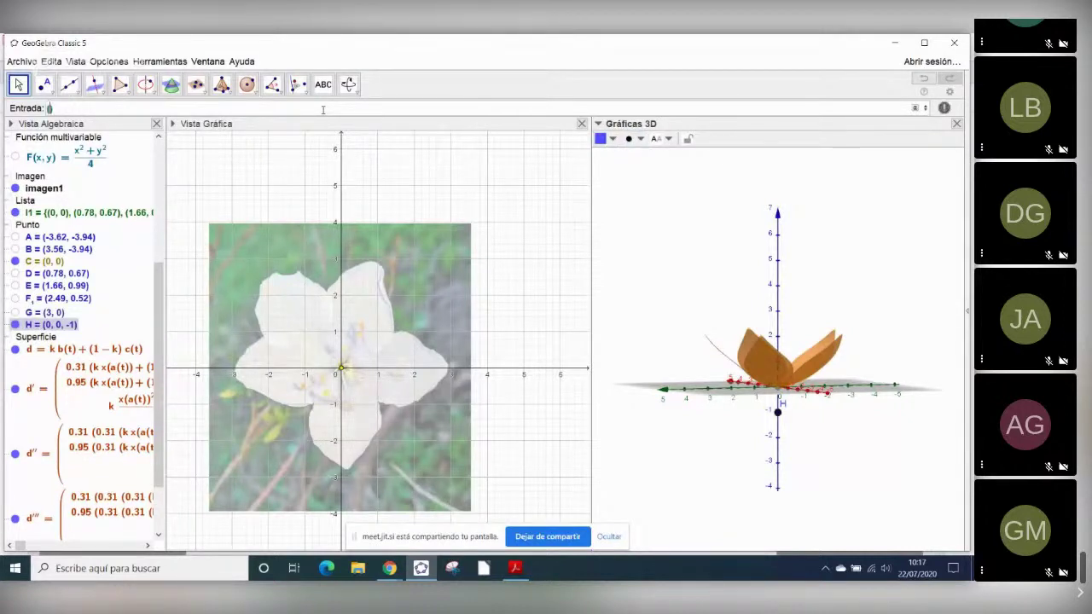
type("0.1, 0, -2")
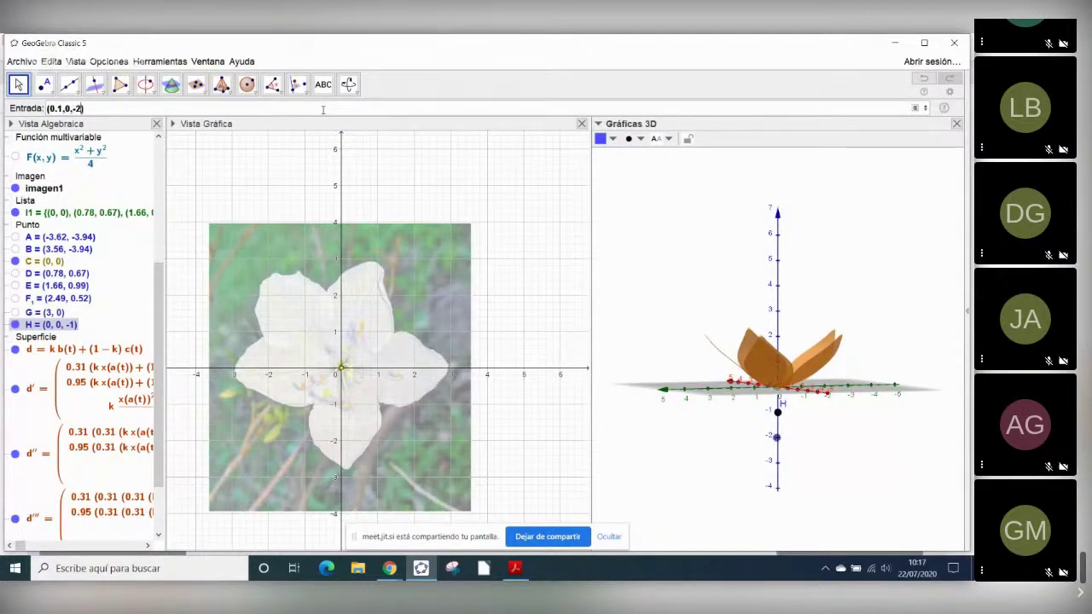
key("Return")
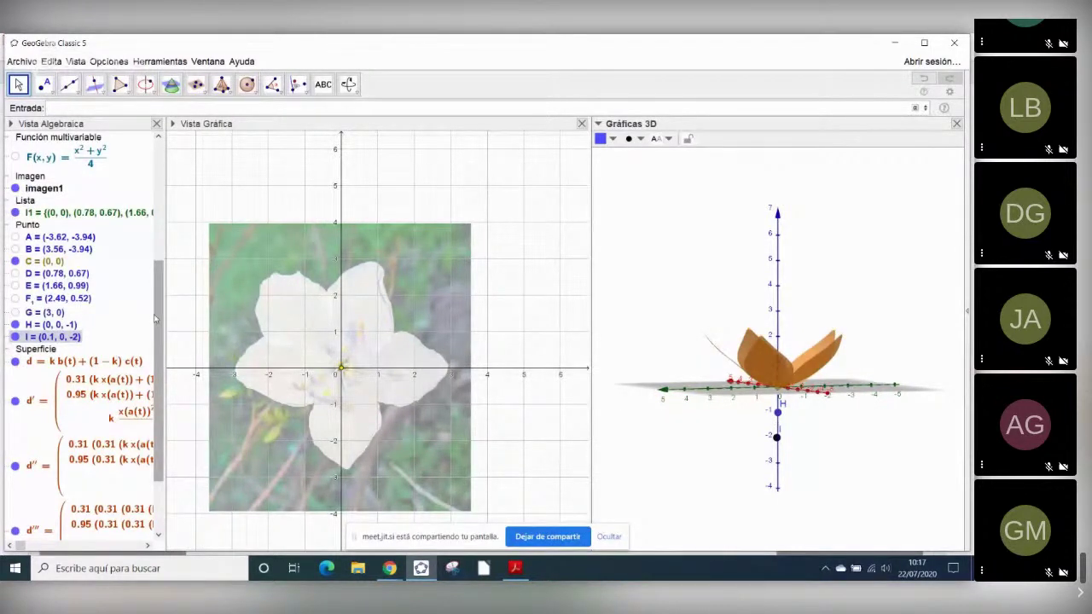
- Create the stem curve as a Spline through the list of points C, H and I
left_click_drag(155, 318, 163, 206)
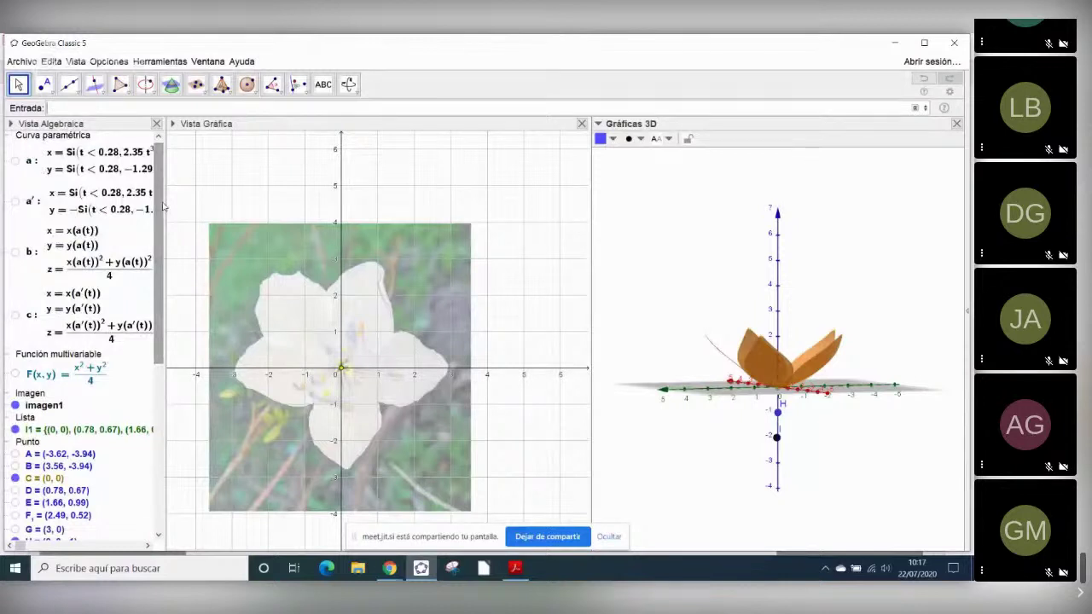
left_click_drag(160, 308, 160, 390)
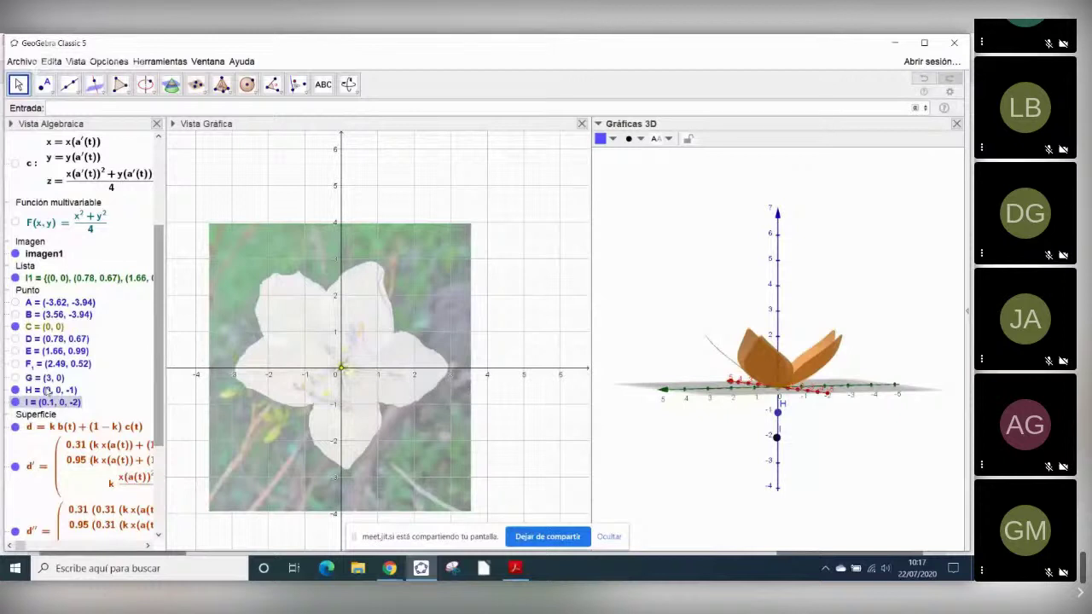
left_click(48, 331)
left_click(34, 392)
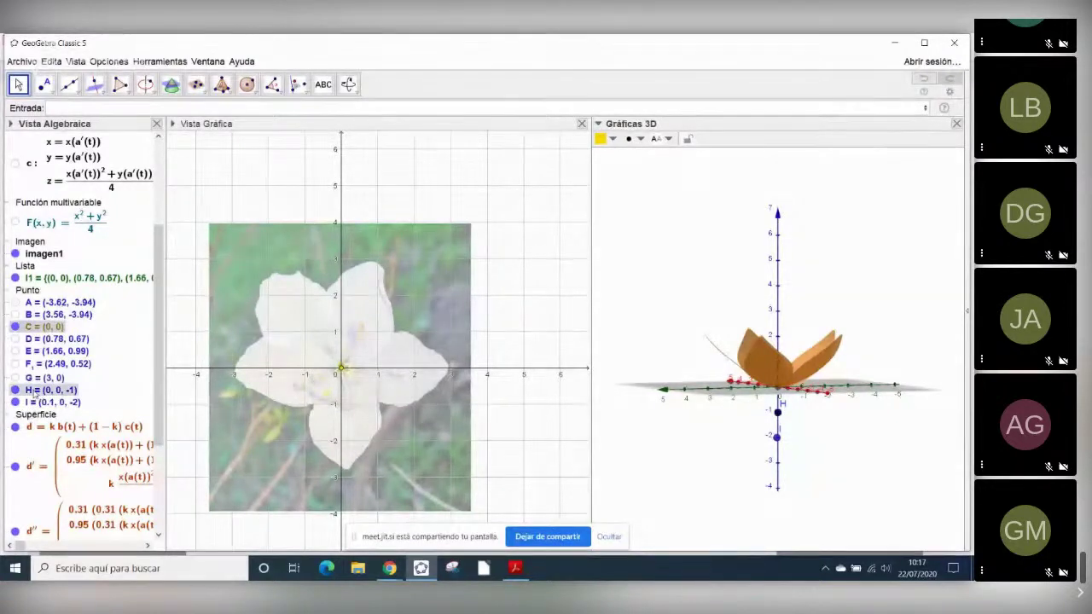
left_click(34, 401, "ctrl")
left_click_drag(55, 403, 77, 109)
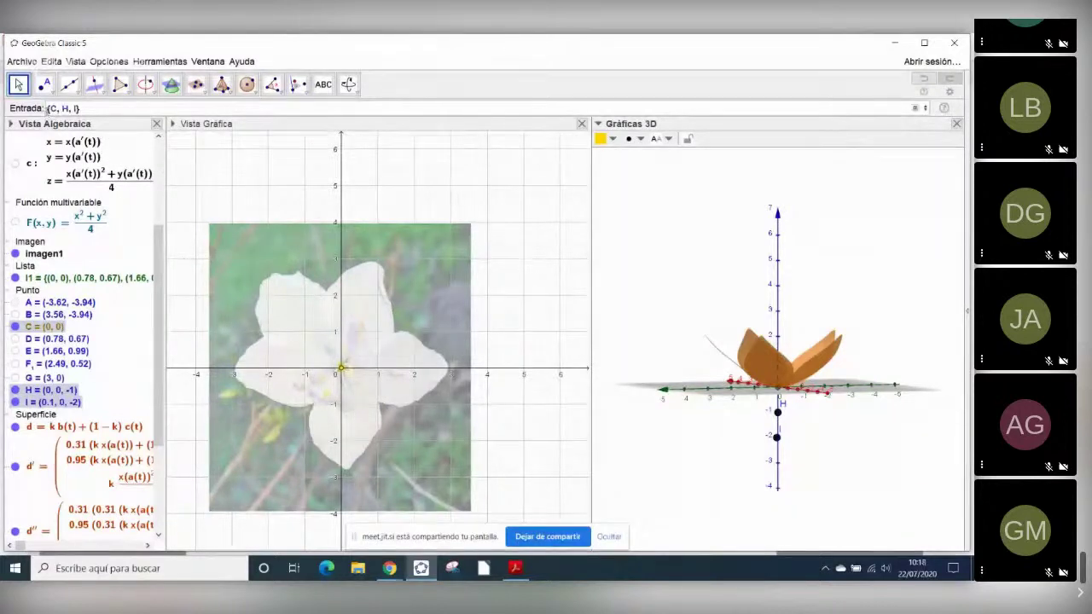
type("a")
type("pline")
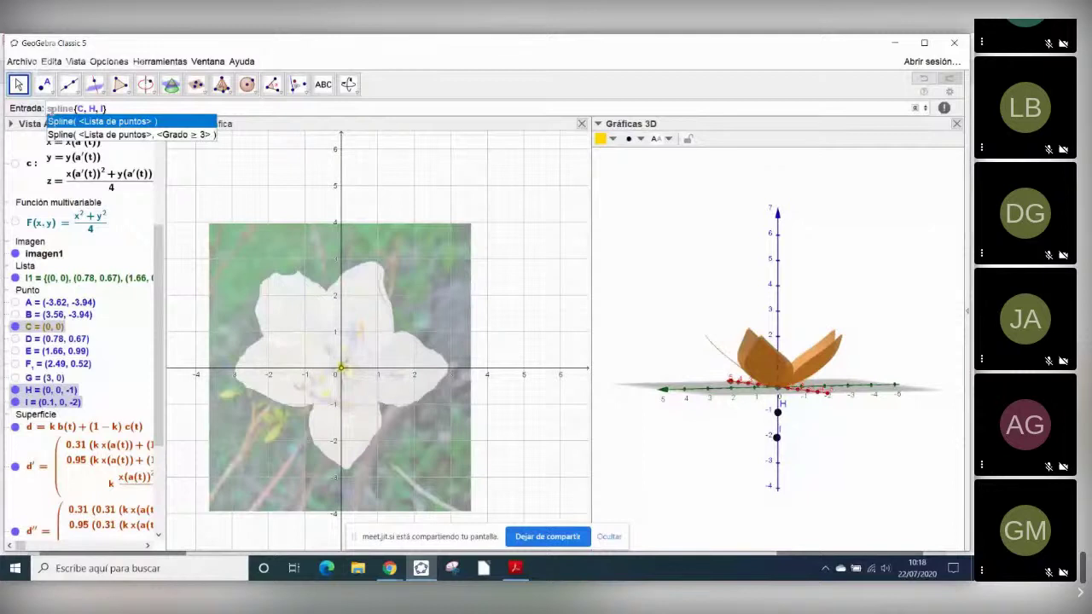
type("(")
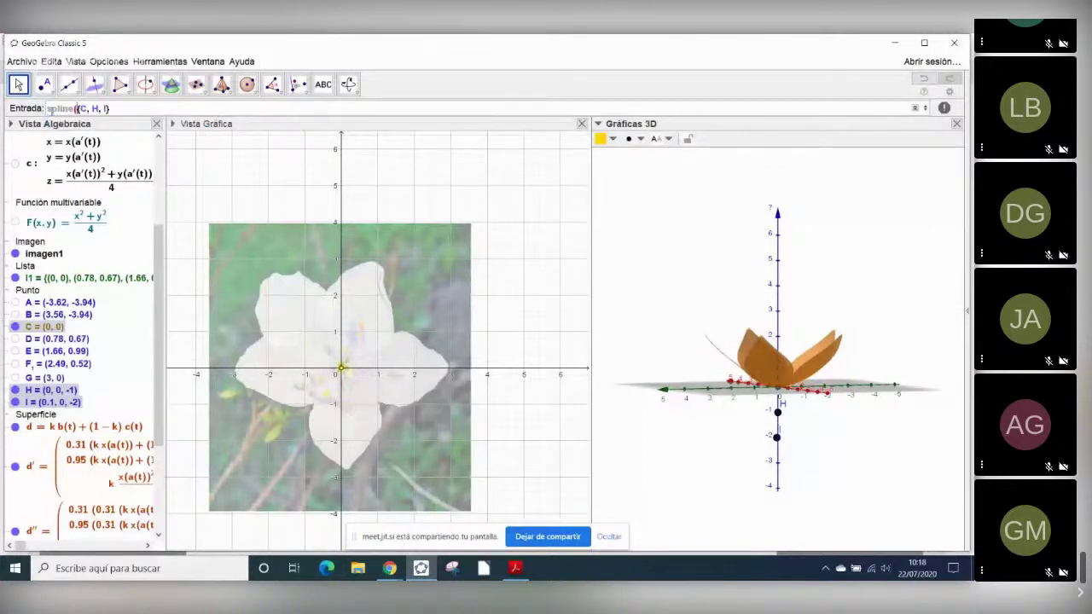
left_click(121, 111)
type(")")
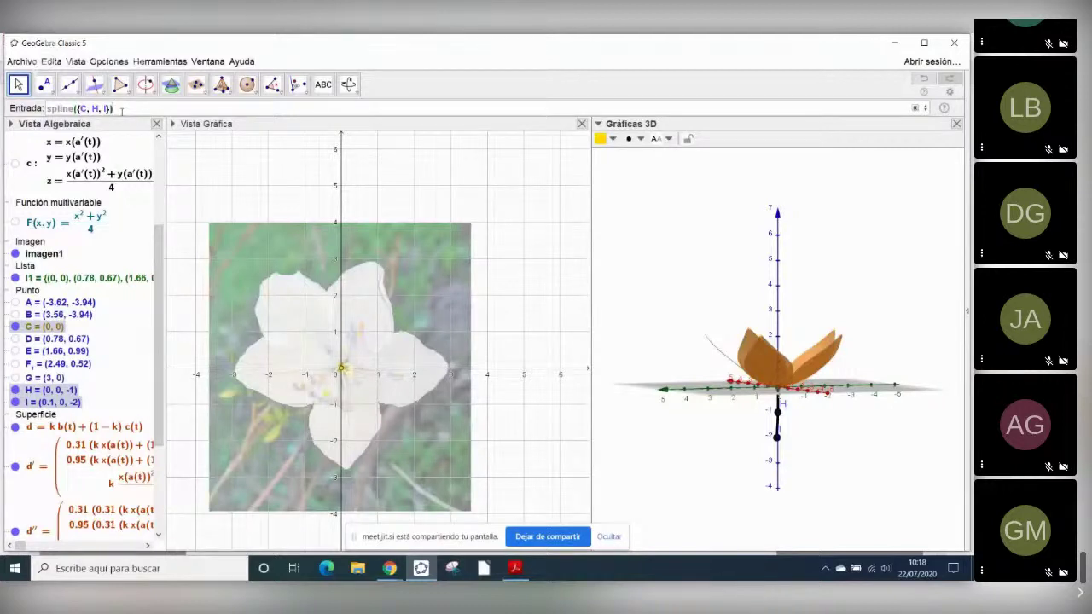
key("Return")
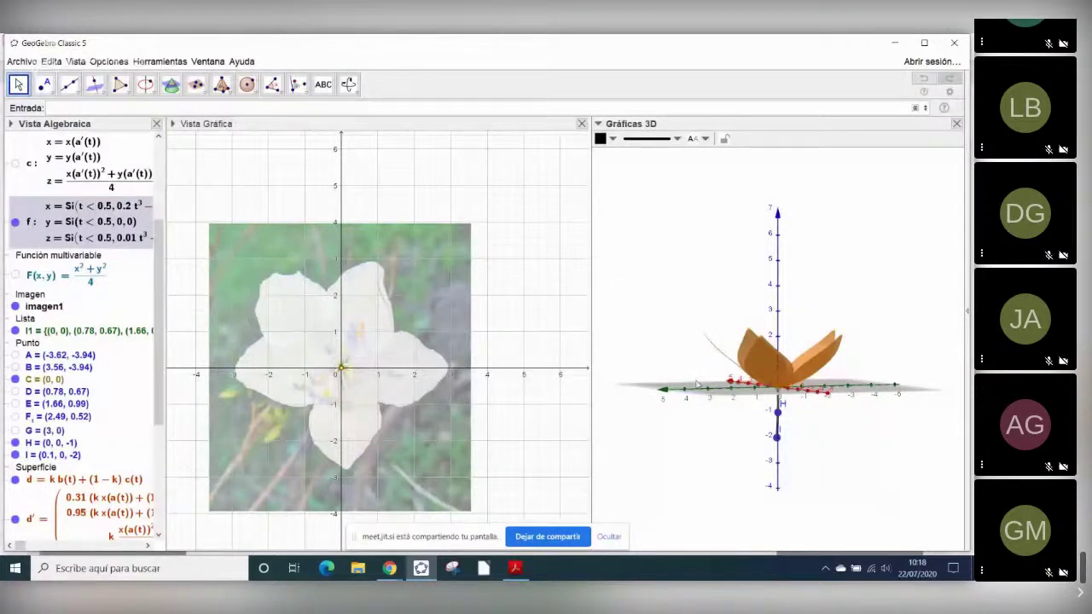
- Hide the plane and axes in the 3D view, and hide the stem points H and I
left_click(665, 359)
left_click_drag(666, 358, 633, 437)
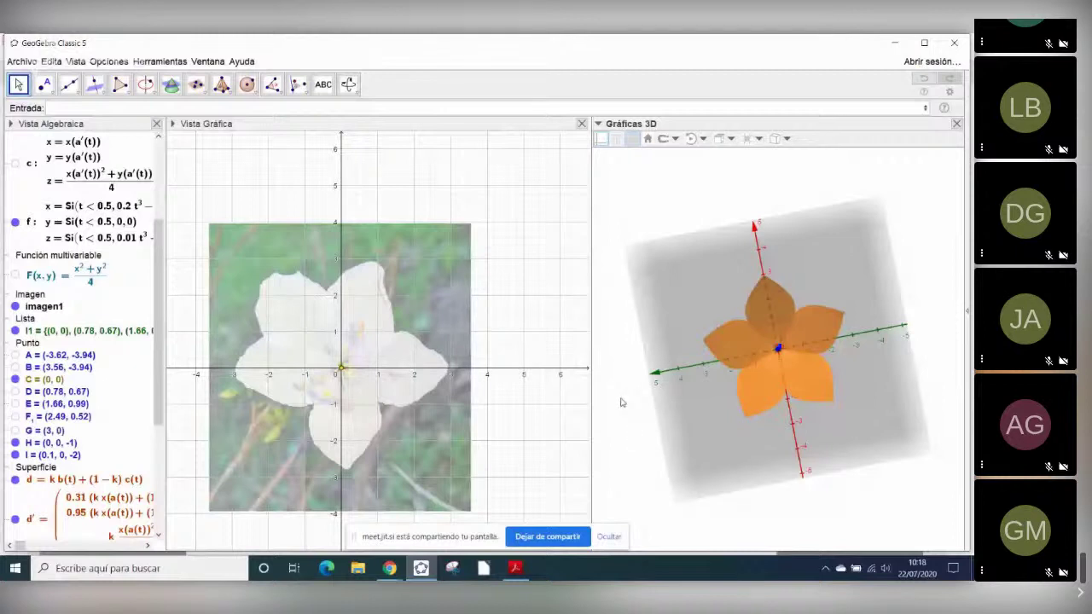
key("ctrl+m")
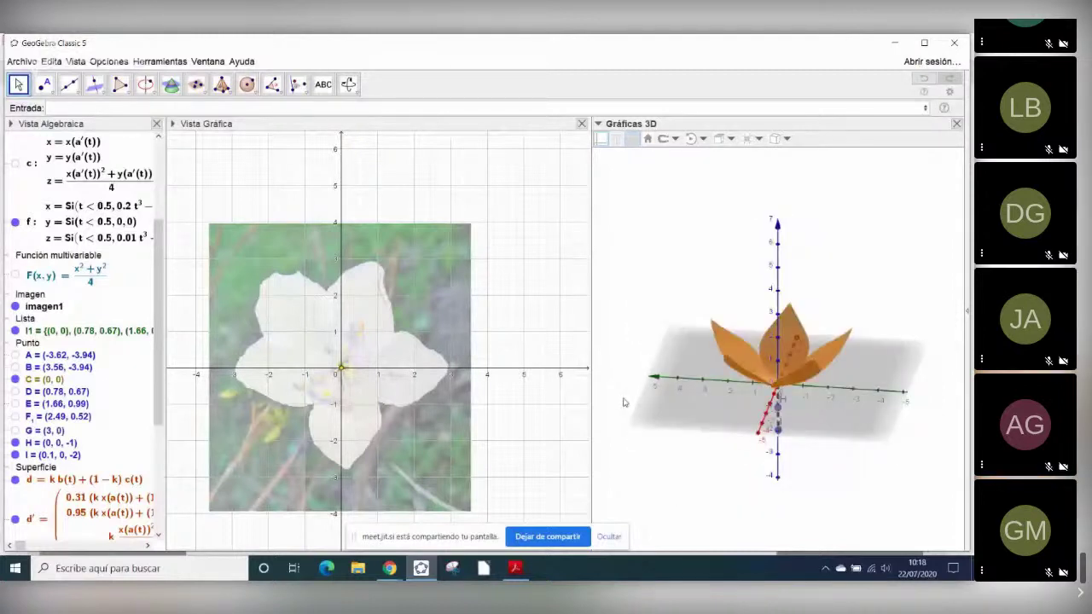
left_click(632, 139)
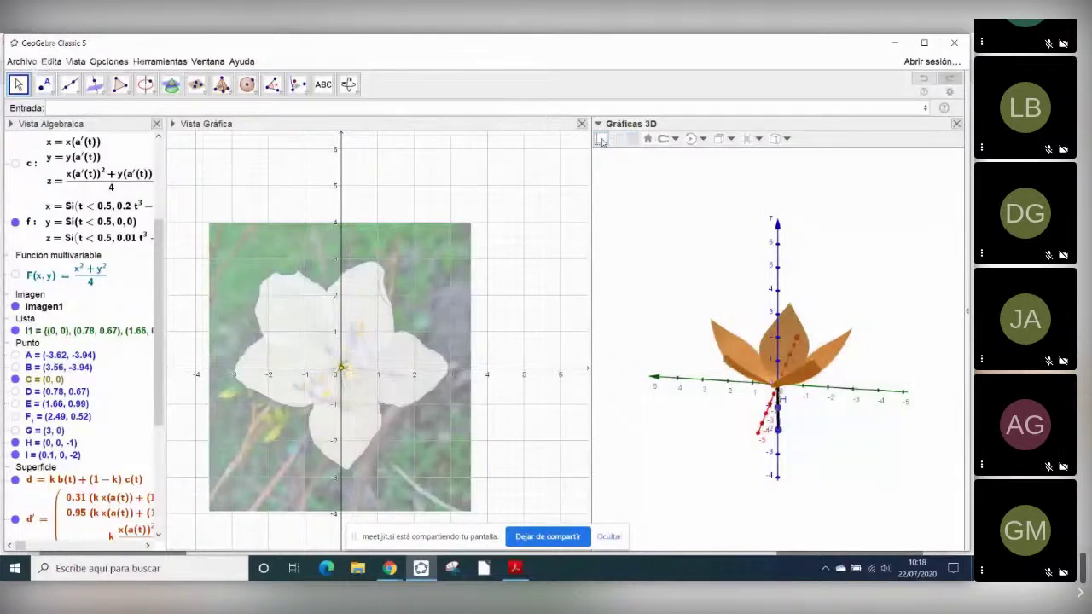
left_click(602, 139)
left_click(42, 454)
left_click(16, 454)
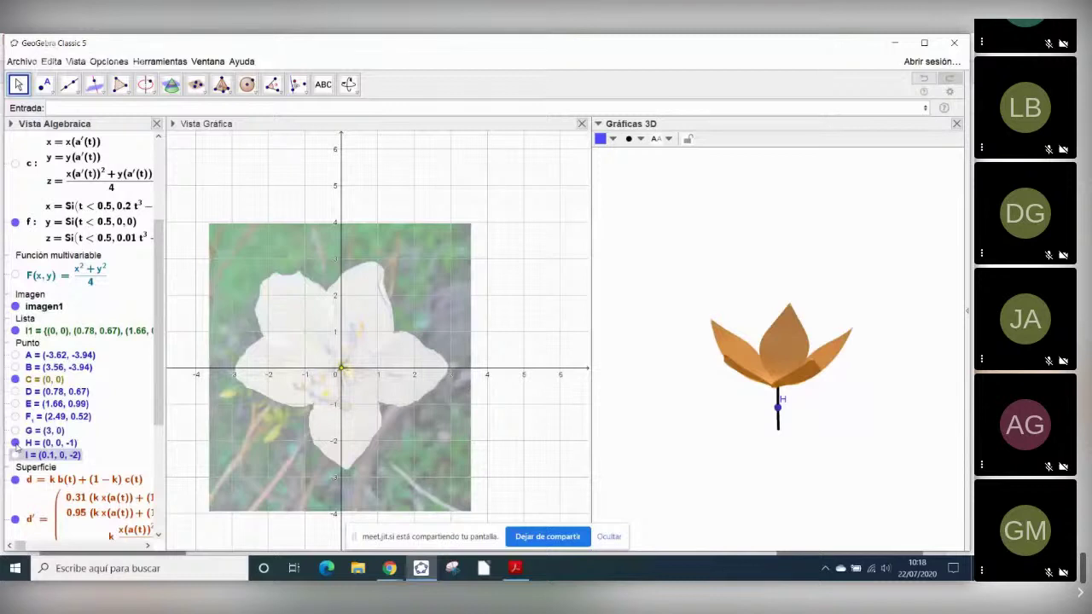
left_click(16, 442)
- Colour the stem spline curve f dark green (0, 153, 0)
left_click(98, 223)
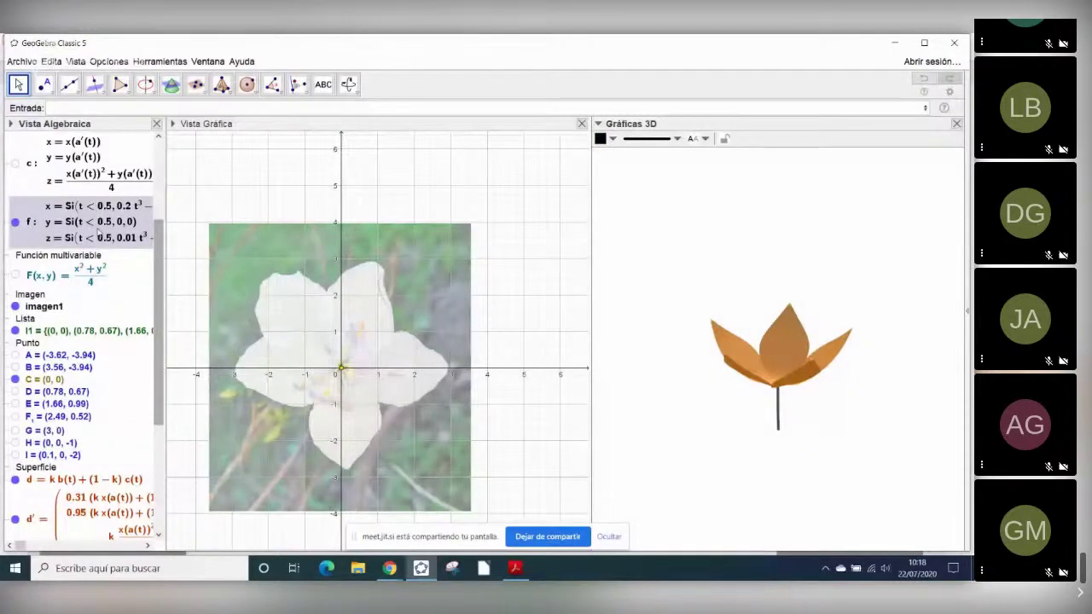
key("ctrl+e")
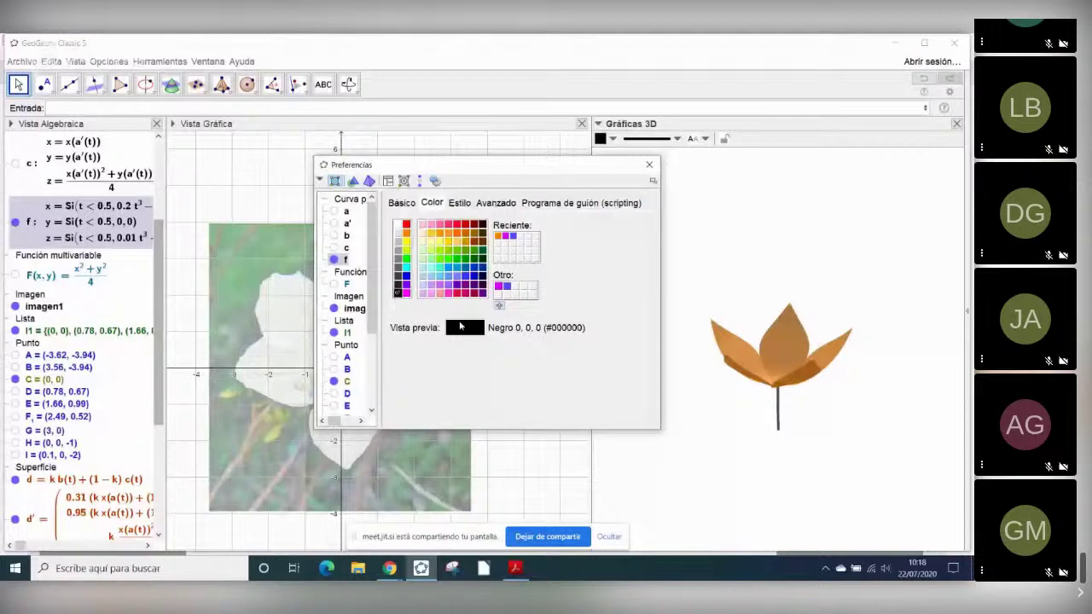
left_click(406, 258)
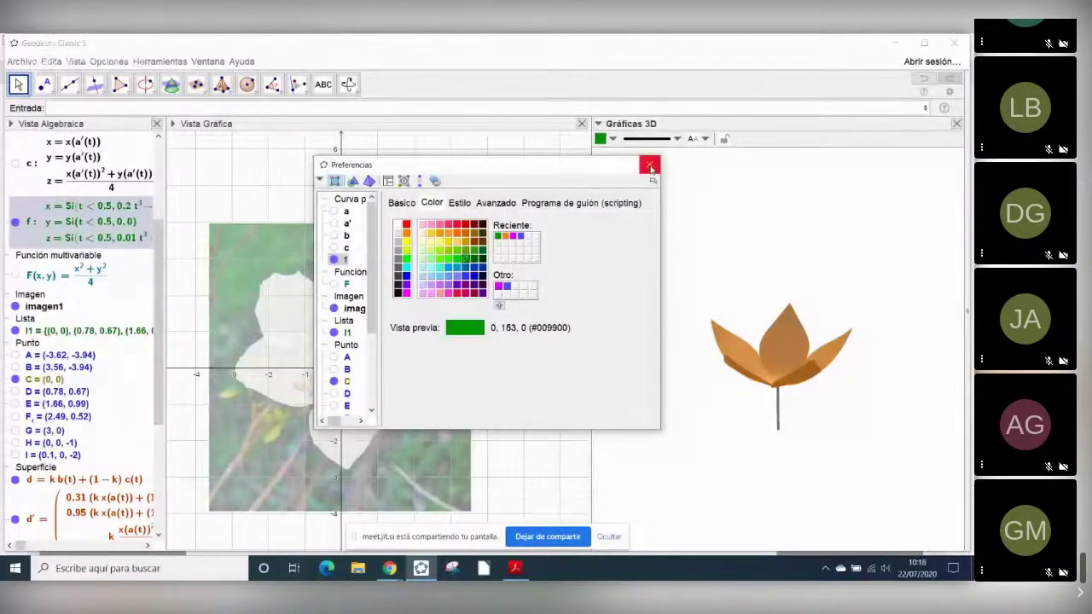
left_click(649, 164)
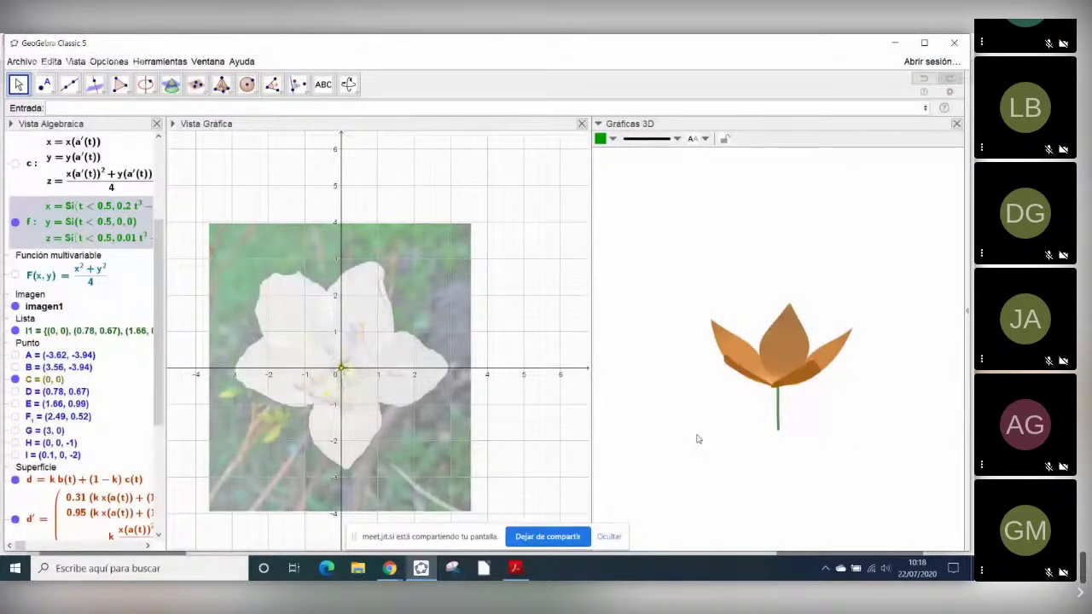
- Redefine the petal surface function as F(x, y) = sqrt(x² + y²) / 4 and inspect the flower's new shape
left_click_drag(698, 439, 680, 422)
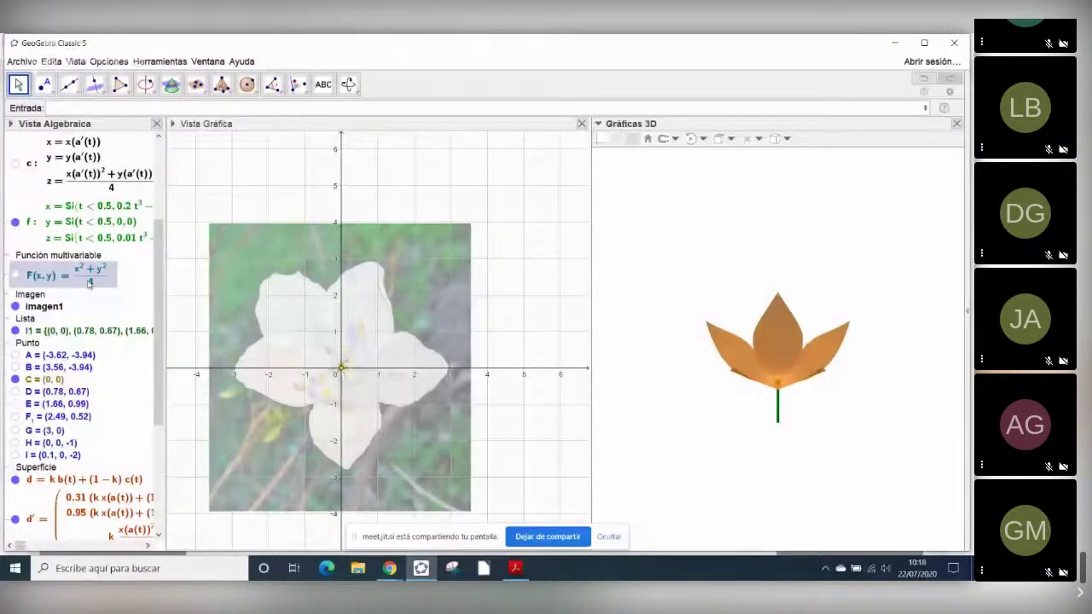
double_click(89, 283)
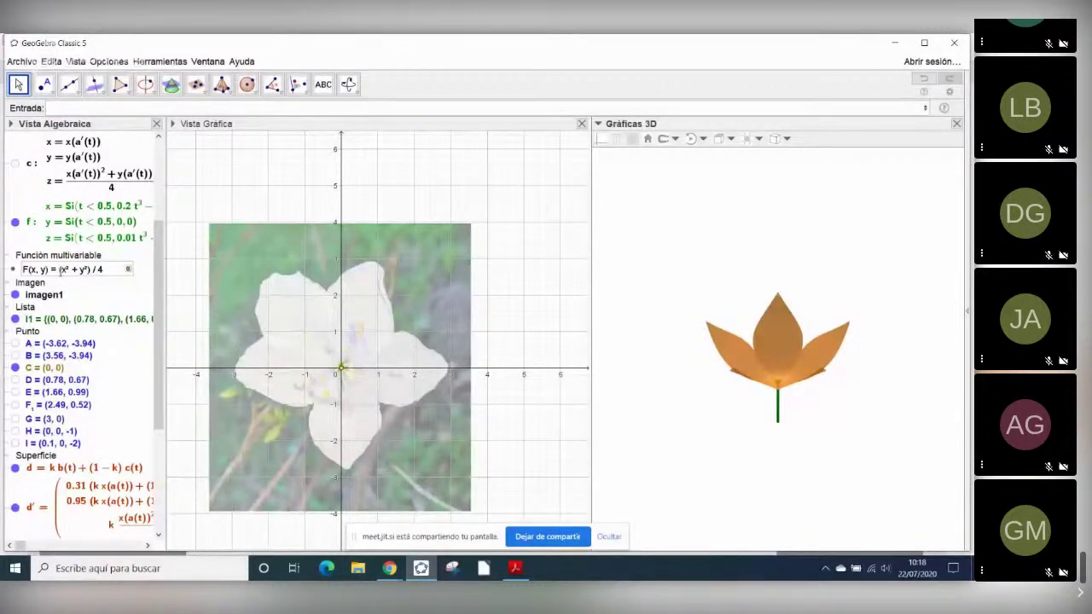
type("sqrt")
key("Return")
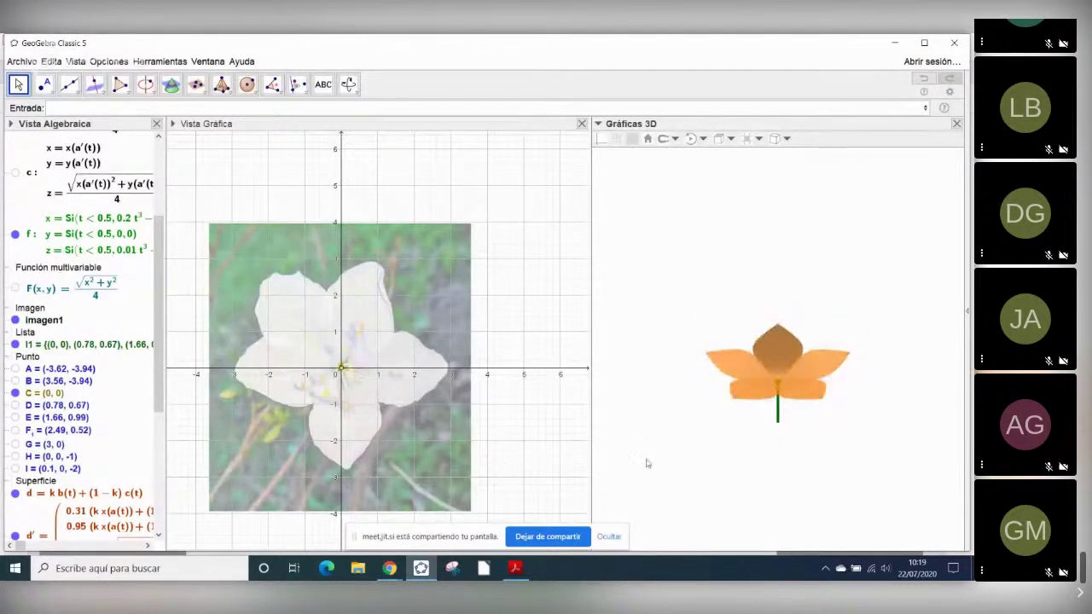
left_click_drag(678, 377, 685, 448)
- Redefine the petal surface function as F(x, y) = 1 / (1 + x² + y²)
double_click(76, 288)
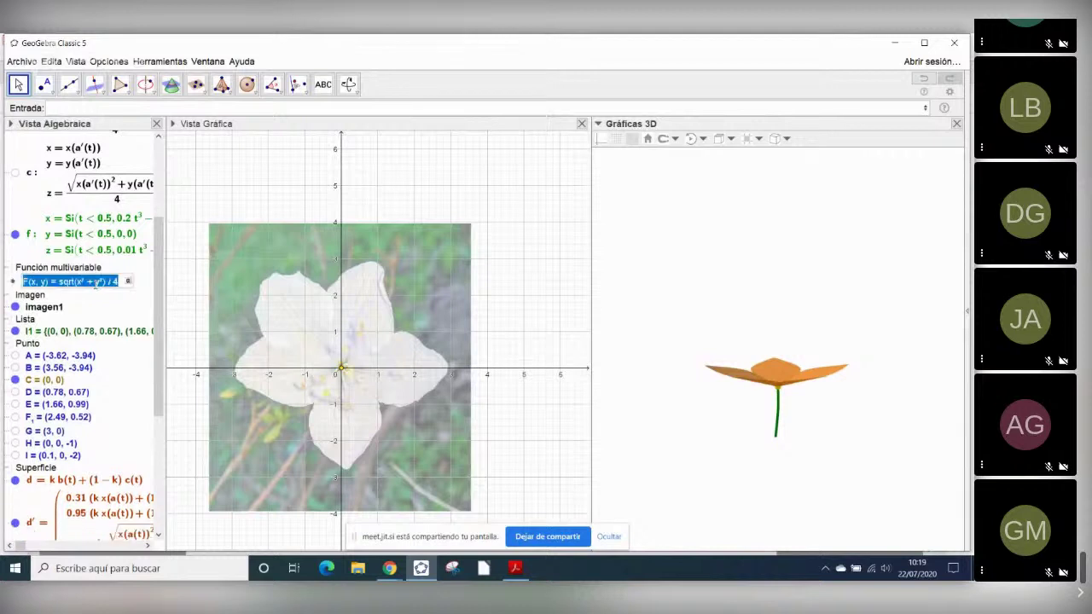
left_click(65, 281)
double_click(64, 281)
left_click_drag(71, 281, 59, 282)
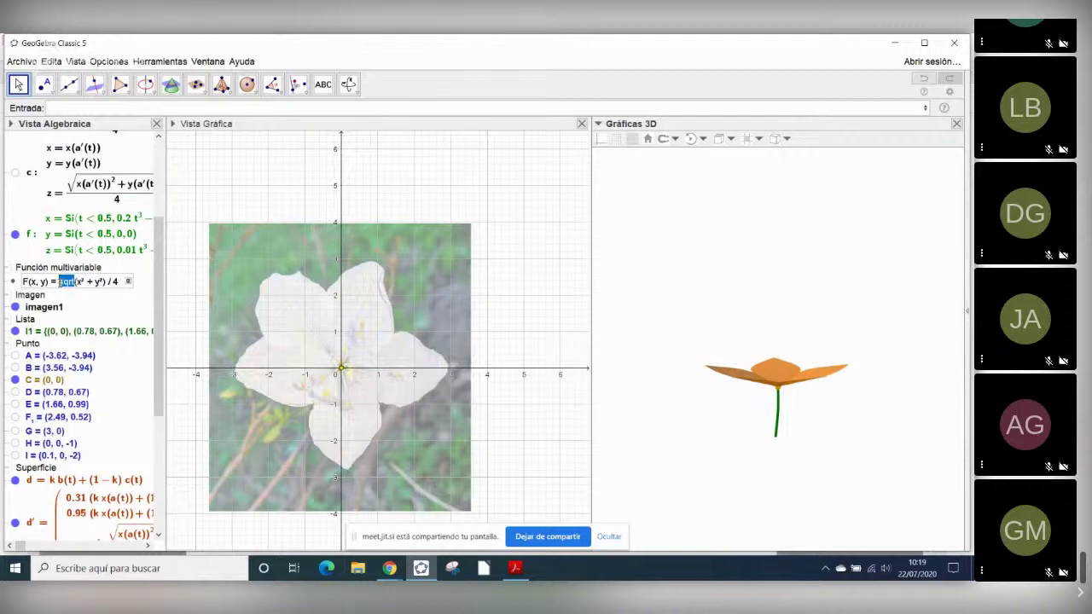
key("BackSpace")
type("1/(1+")
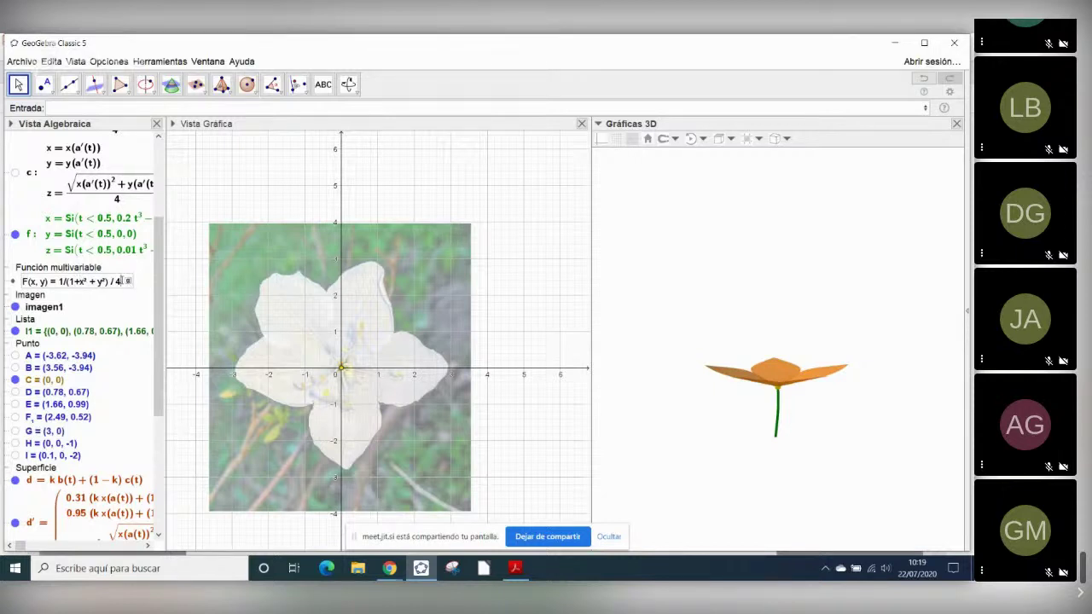
key("BackSpace")
key("BackSpace")
key("BackSpace")
key("BackSpace")
key("Return")
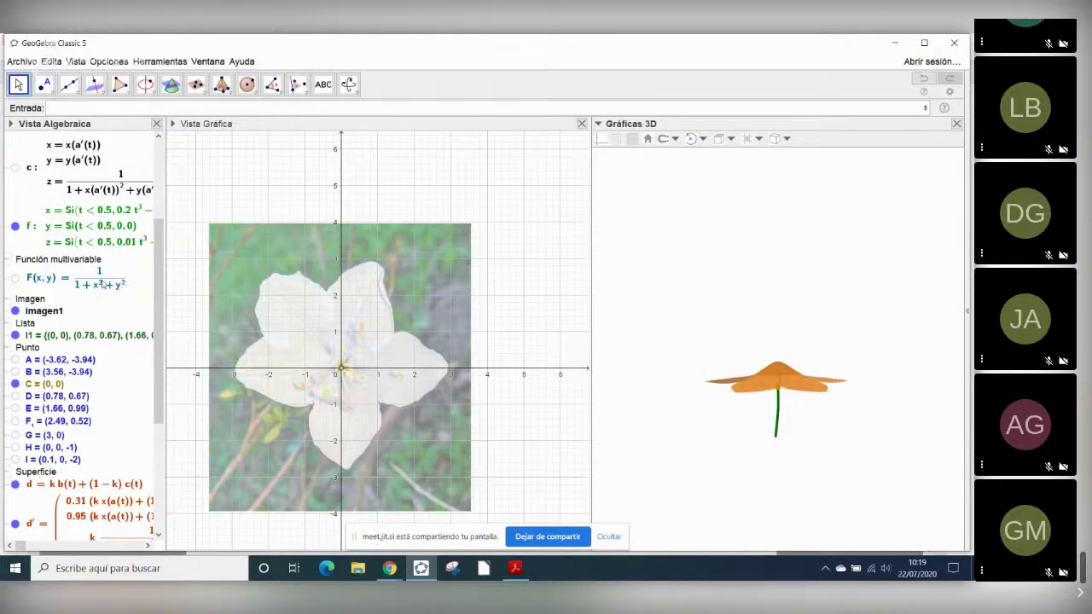
- Negate the petal surface function so that F(x, y) = -1 / (1 + x² + y²)
double_click(98, 284)
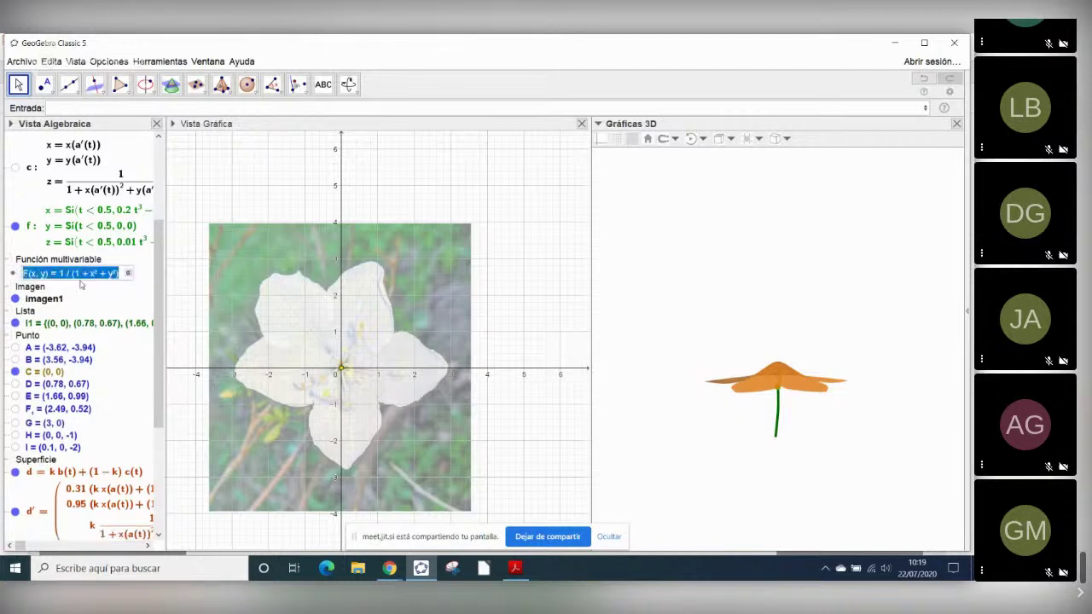
left_click(56, 274)
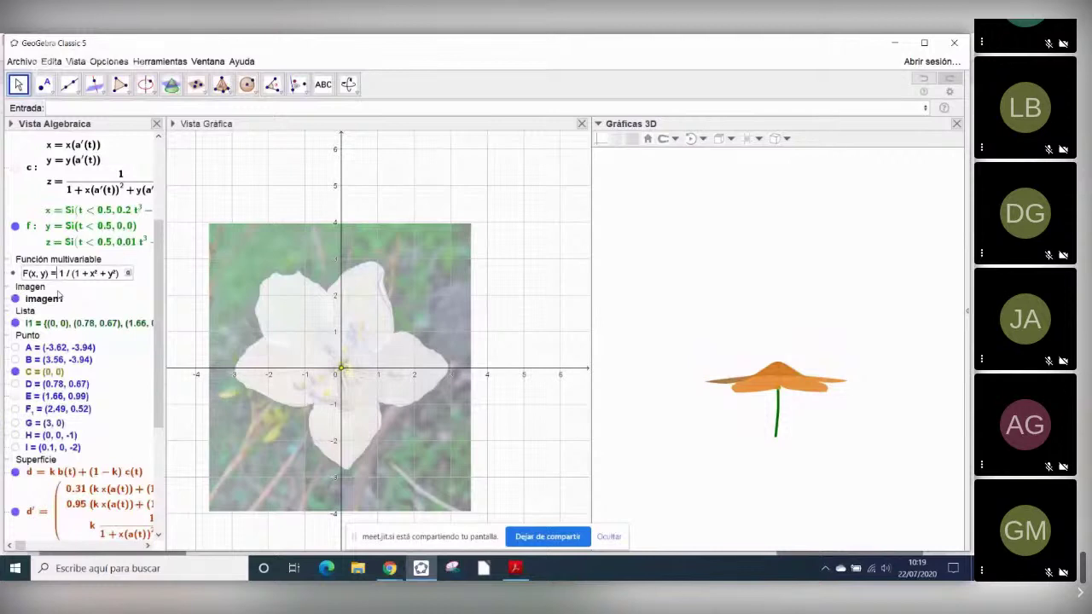
key("Return")
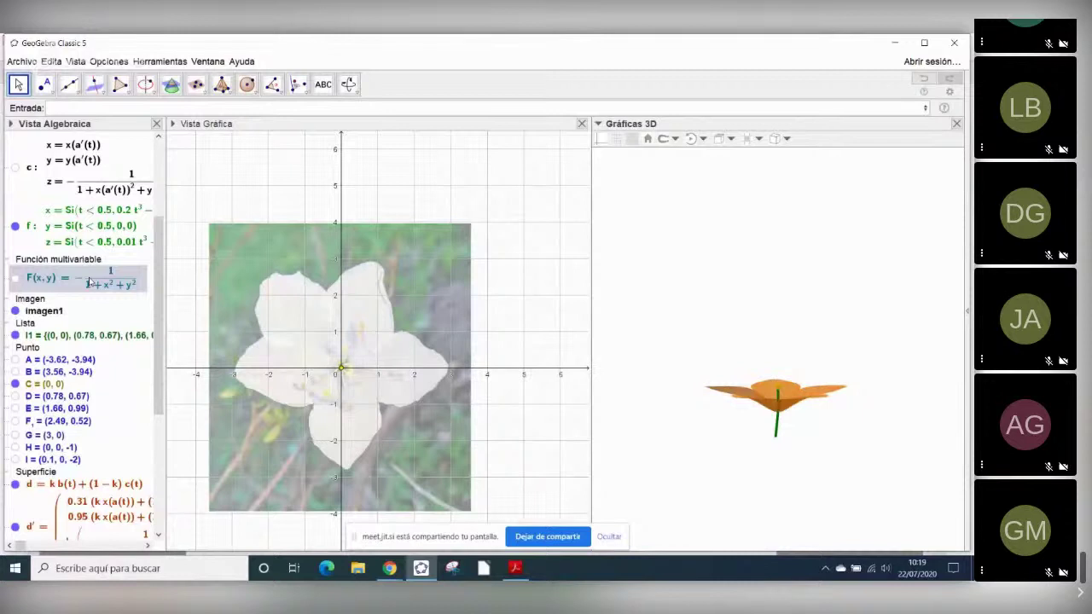
- Redefine the petal surface function as F(x, y) = 1 - 1 / (1 + x² + y²) and view the flower from another angle
left_click(89, 281)
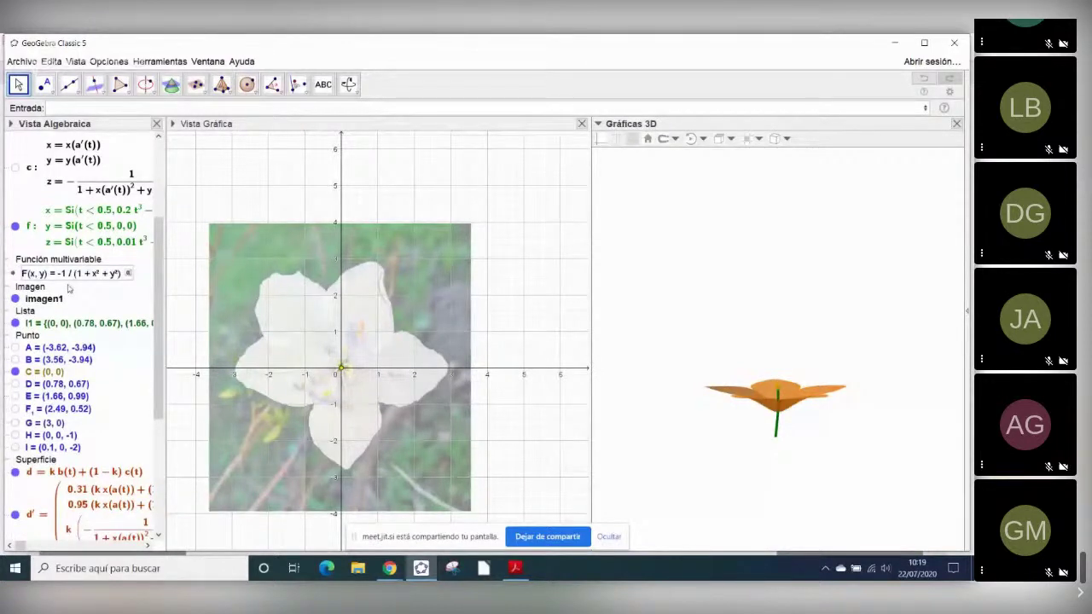
key("Return")
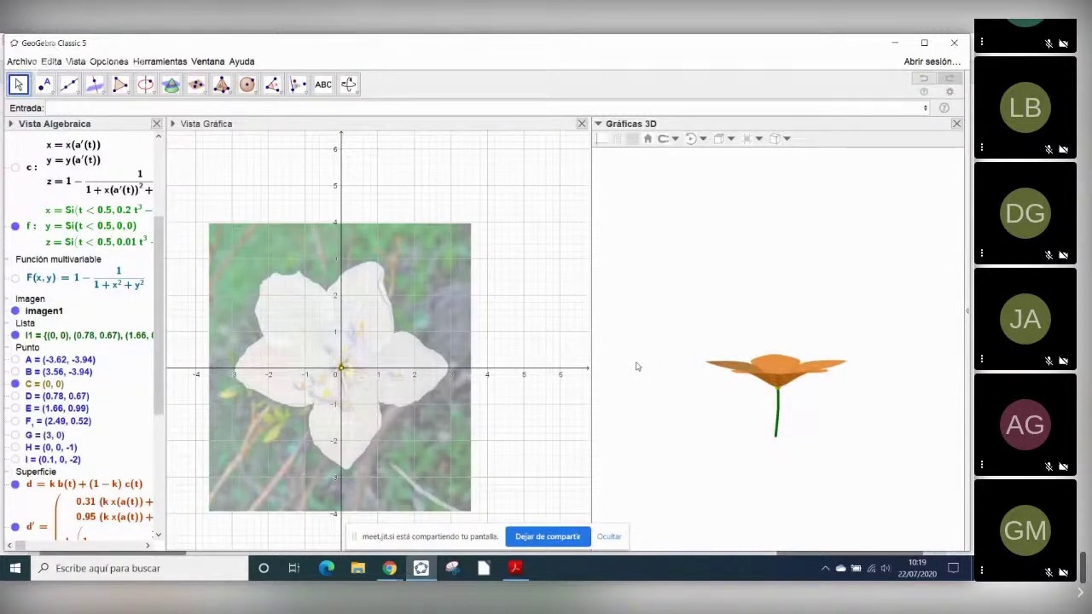
left_click_drag(635, 367, 668, 368)
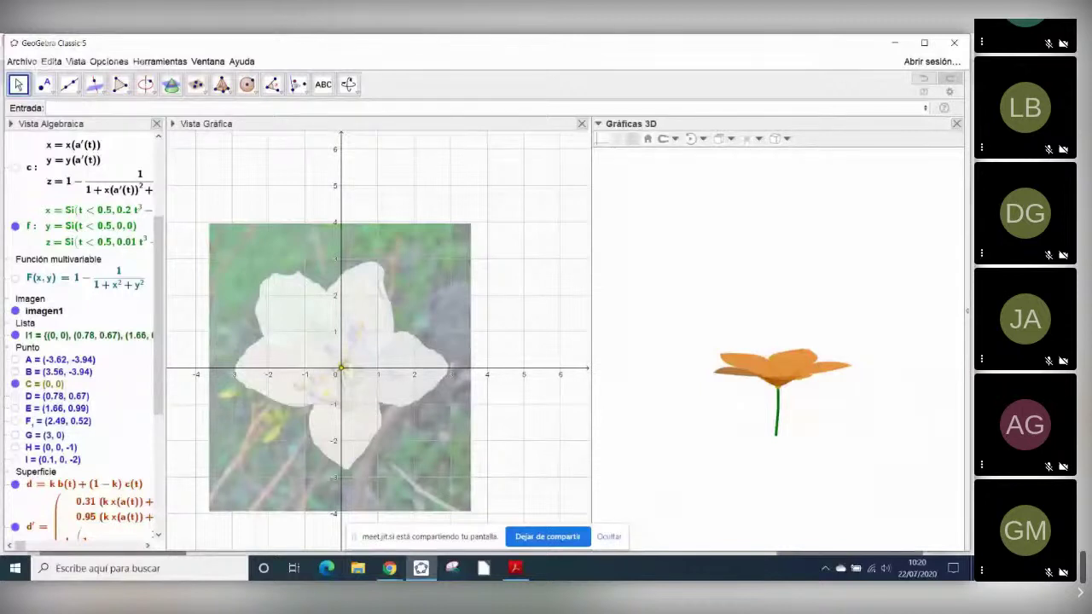
- Switch to the workshop PDF in Acrobat Reader and view the Actividad 1 page
left_click(515, 567)
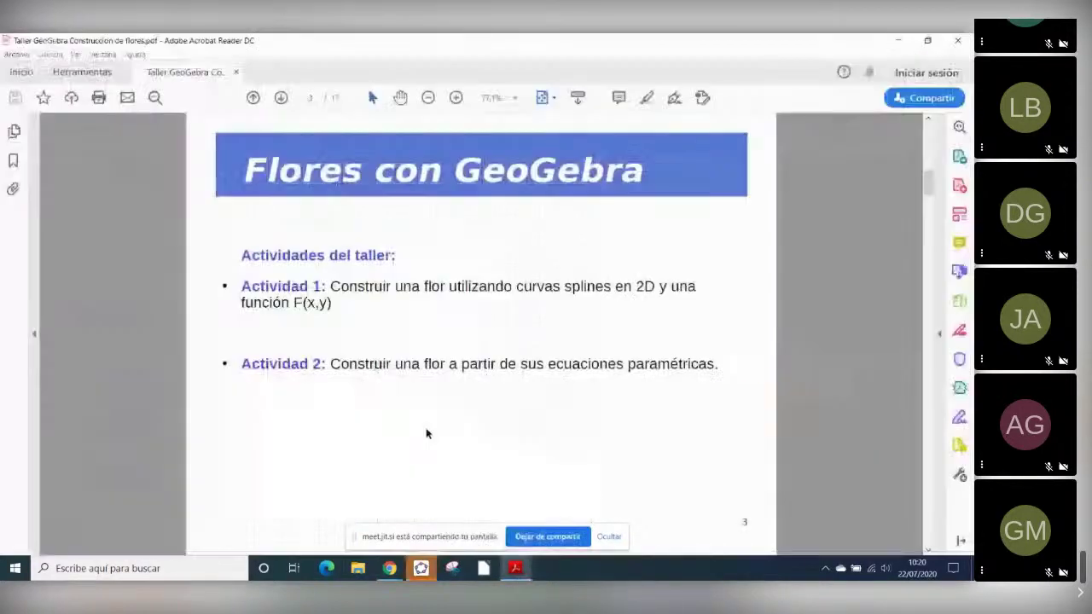
scroll(451, 417, "down", 3)
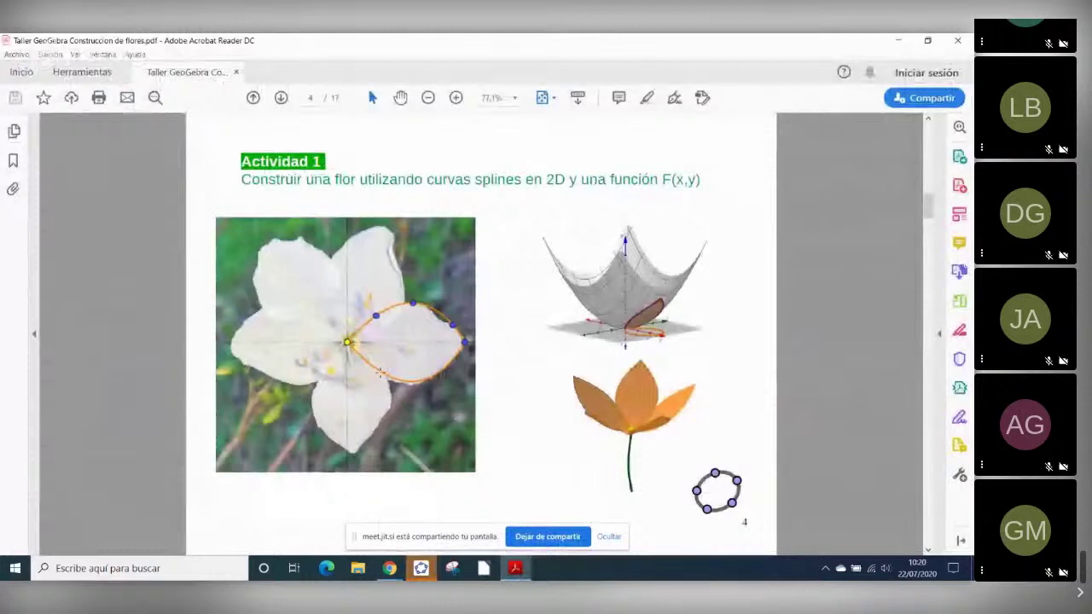
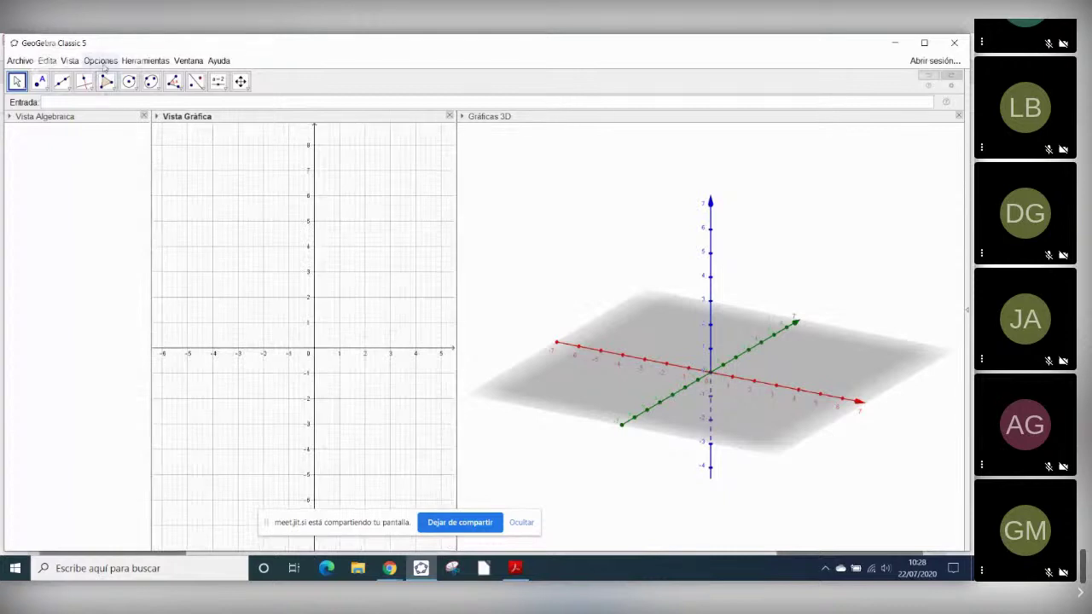
- Increase the interface font size in the blank GeoGebra file and widen the 2D graphics view
left_click(101, 61)
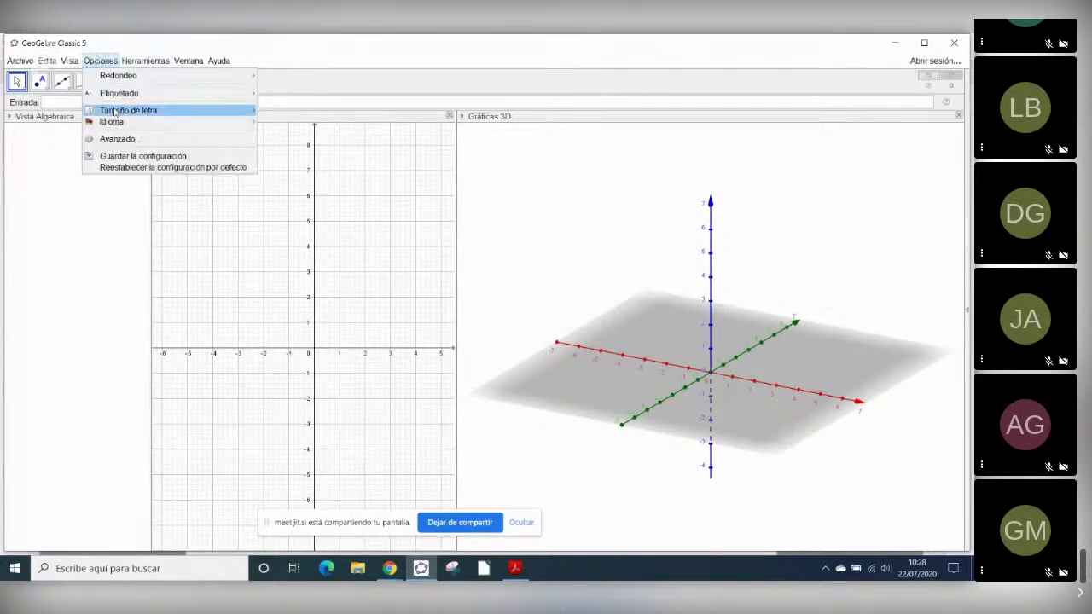
mouse_move(214, 110)
left_click(278, 147)
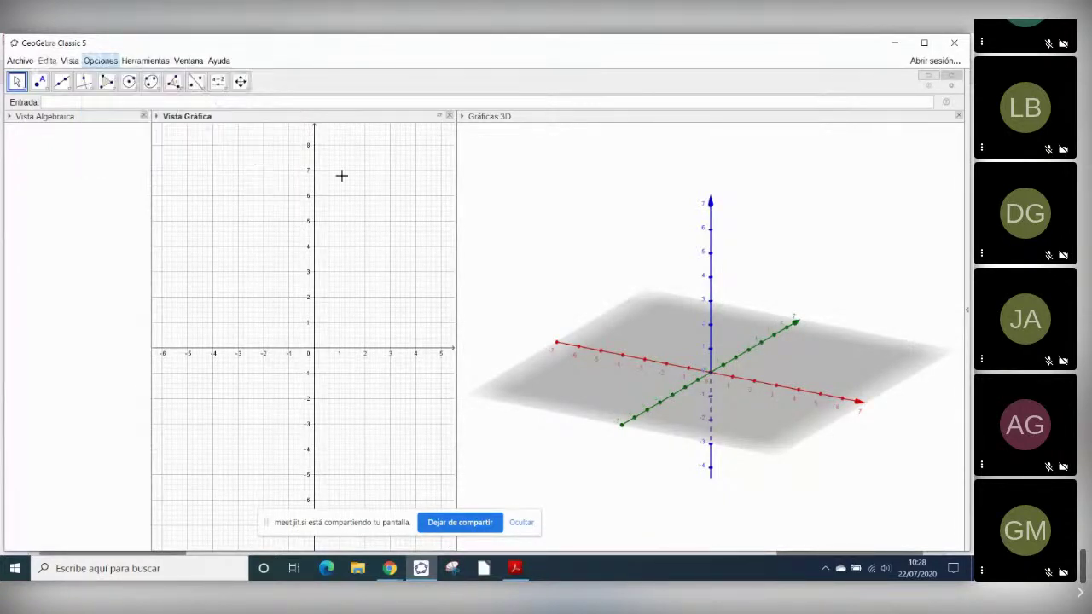
left_click_drag(457, 313, 503, 314)
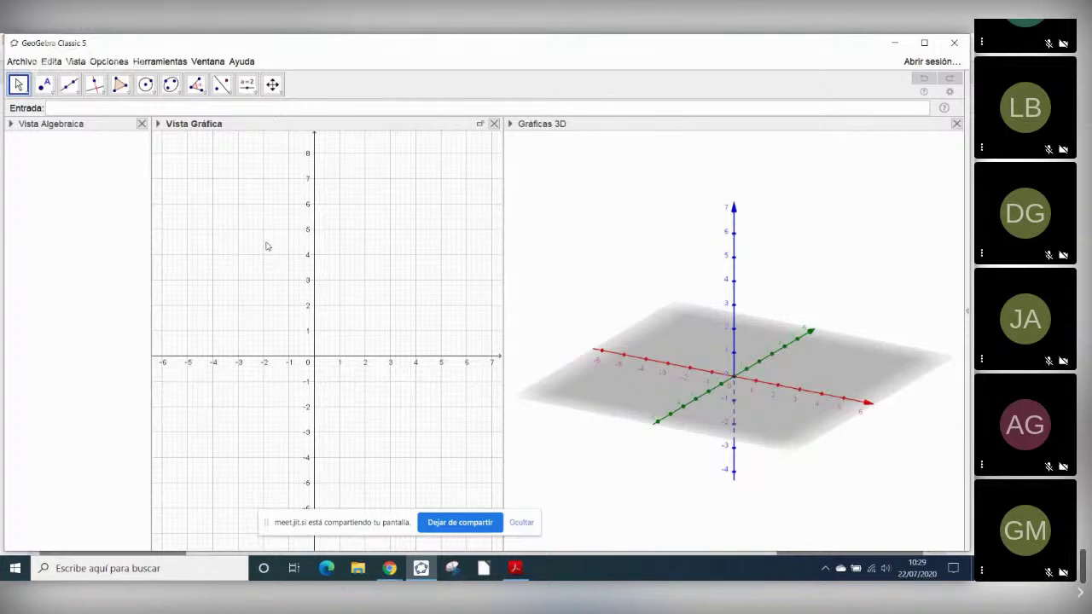
- Define the function f(t) = 2 cos(5t) and hide its graph
left_click(109, 111)
type("f(t)=2 cos")
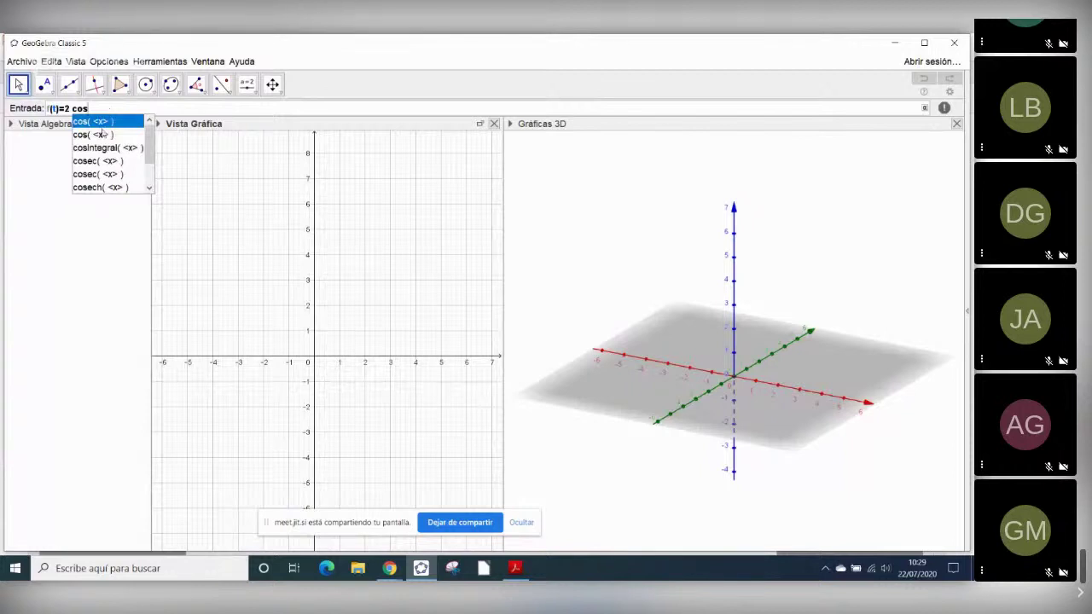
left_click(102, 124)
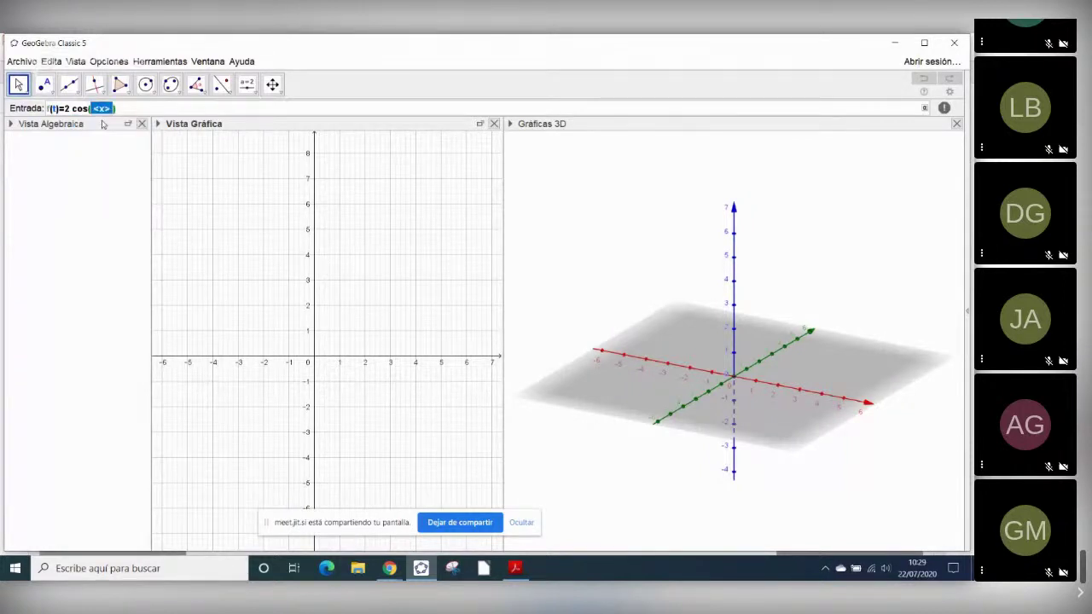
type("5t")
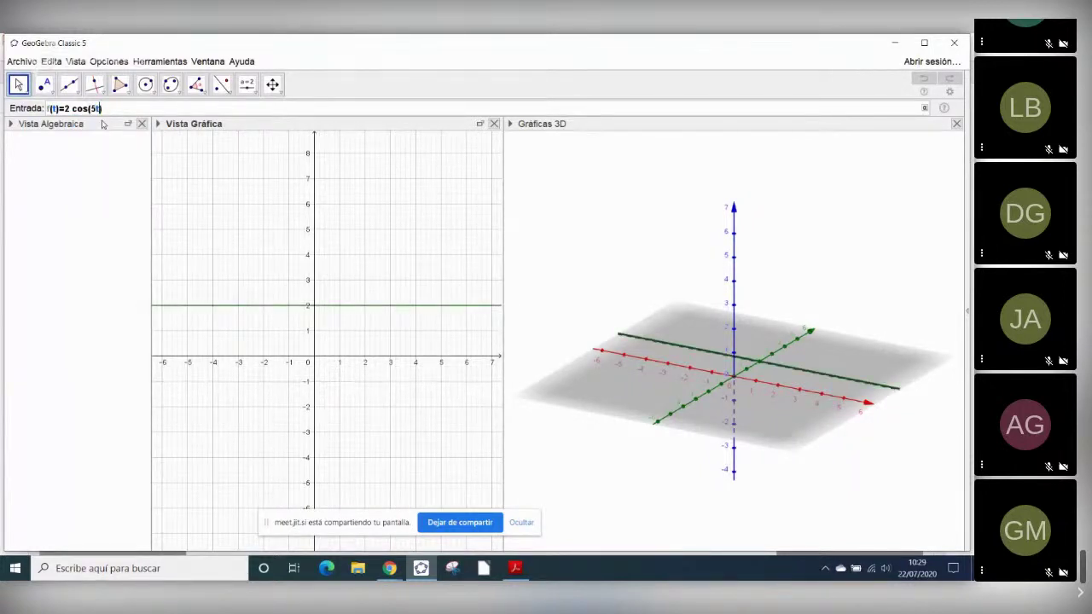
key("Return")
left_click(22, 151)
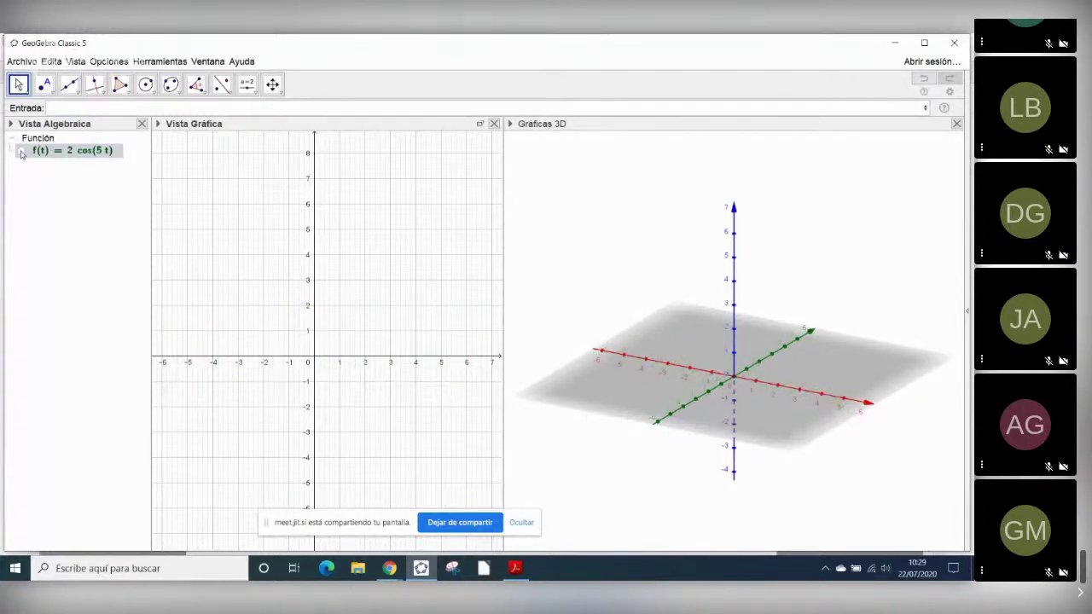
left_click(90, 107)
type("curv")
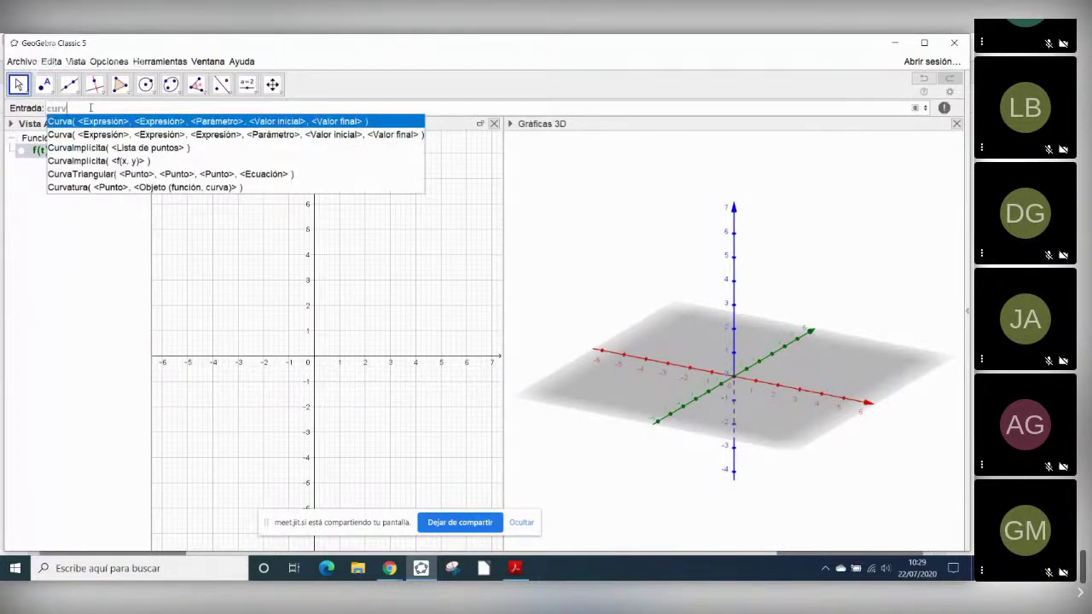
key("Escape")
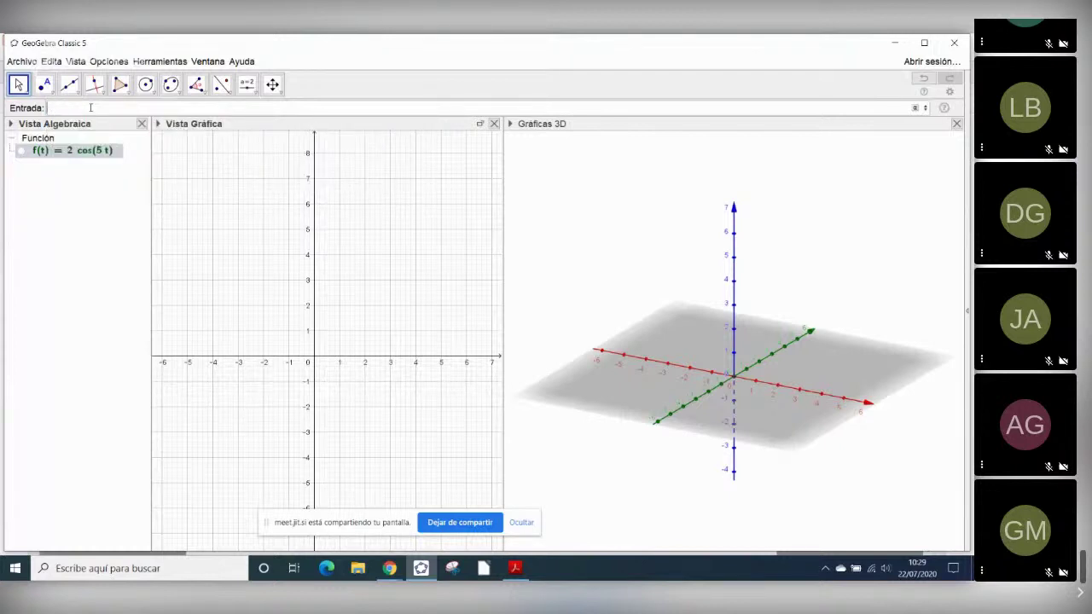
- Try the polar expressions (f(t); t) and (f(t); 3t) as a preview of the petals, and clear the entry
type("(f(t")
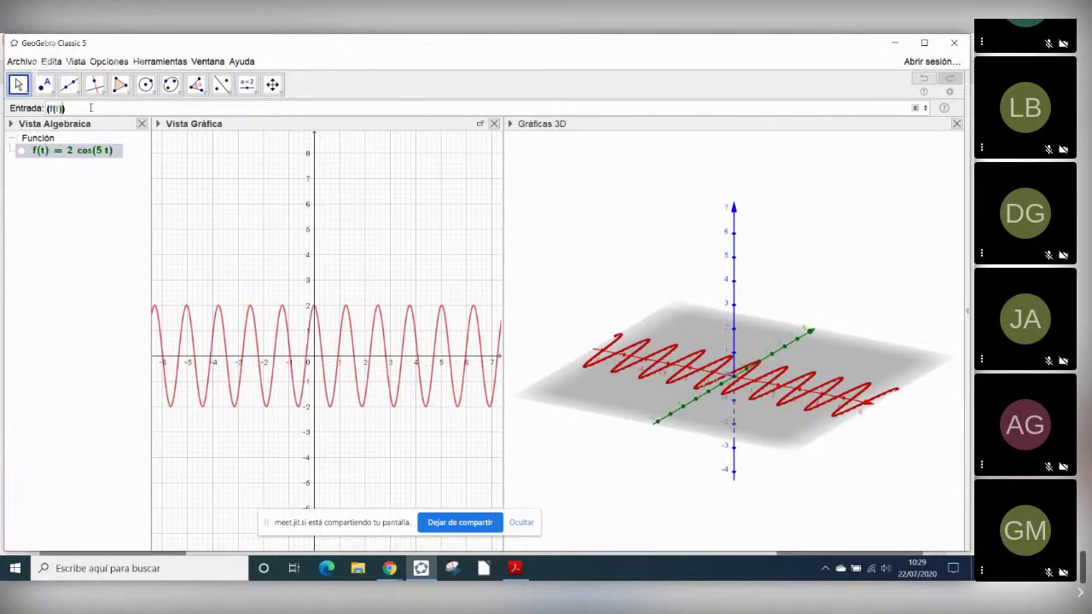
type(",")
type("t")
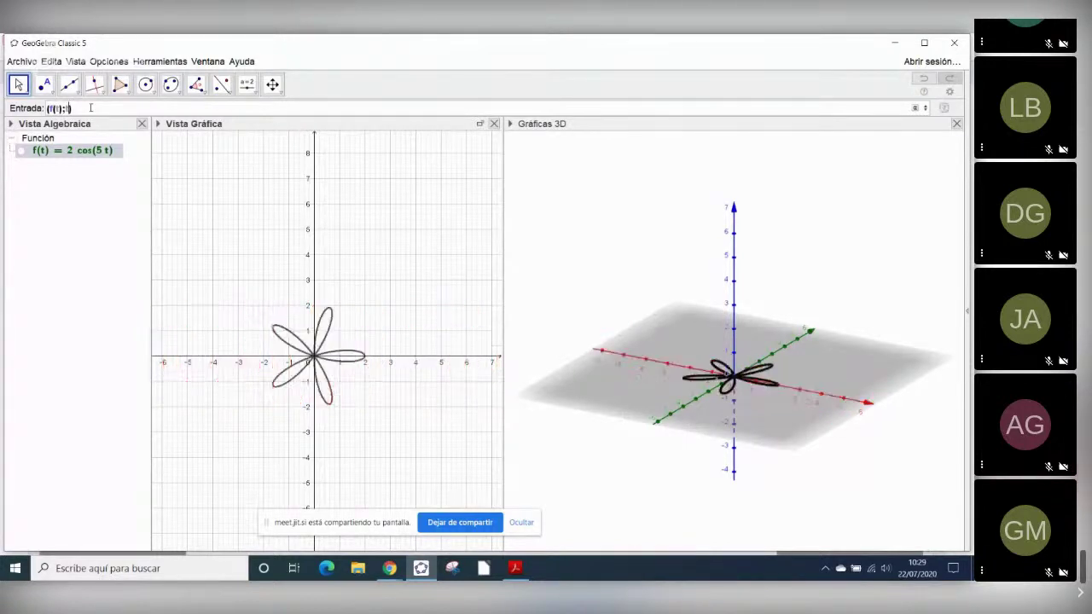
type("3")
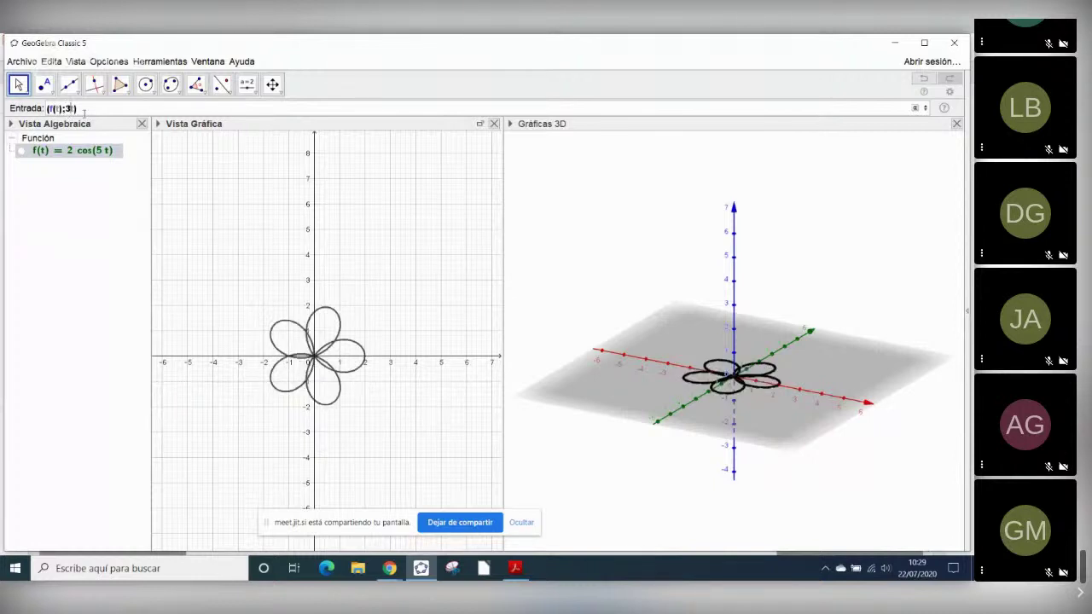
left_click_drag(85, 111, 37, 112)
key("BackSpace")
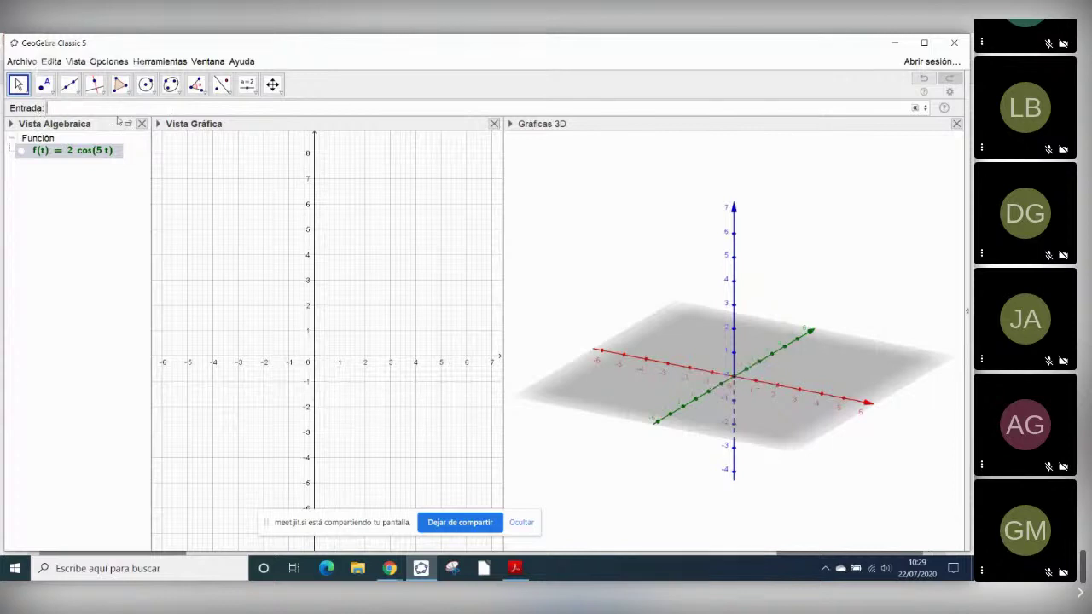
- Begin a two-expression parametric Curva command with f(t)cos(3t) as its first expression
type("curva")
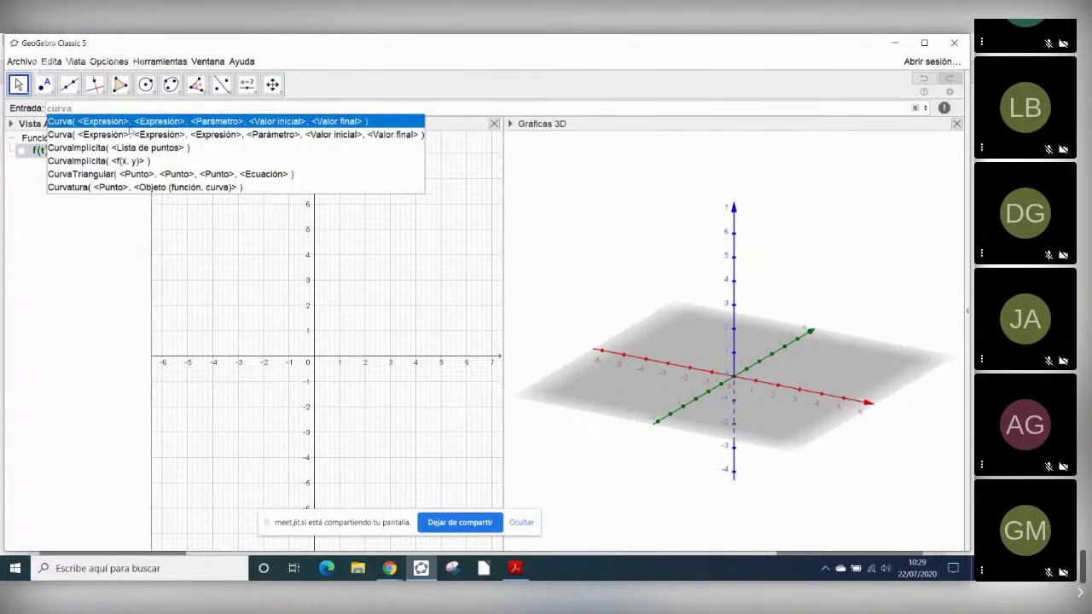
left_click(128, 122)
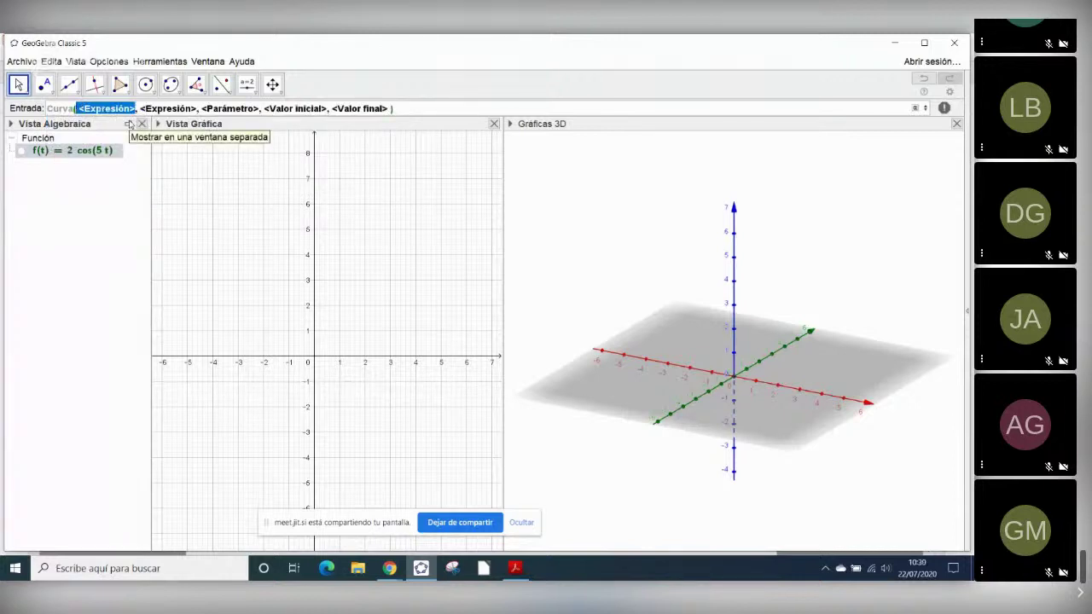
type("f(")
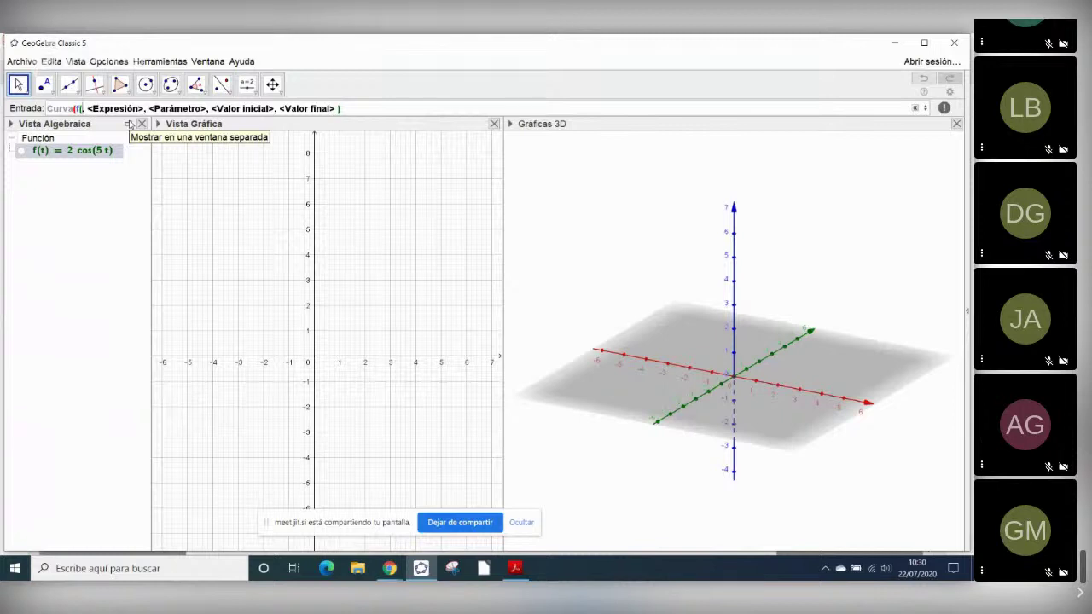
type("t")
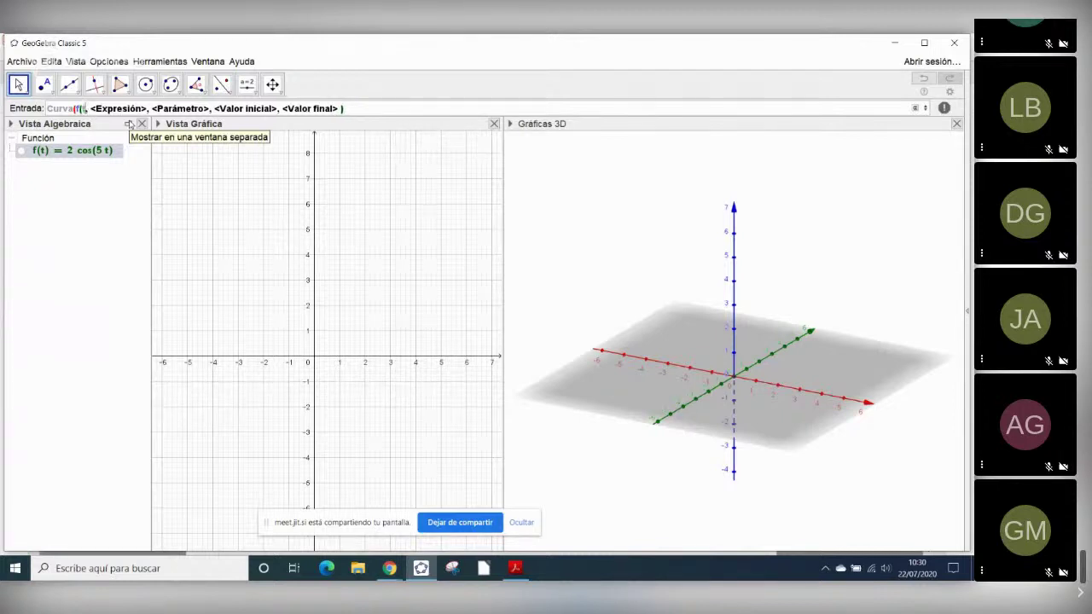
type(")")
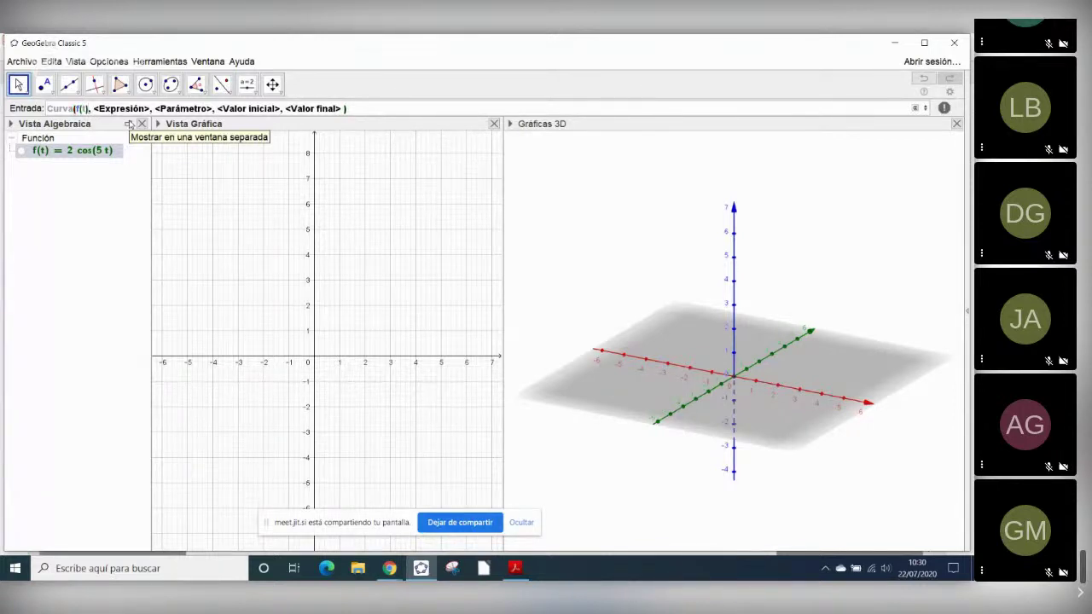
type("co")
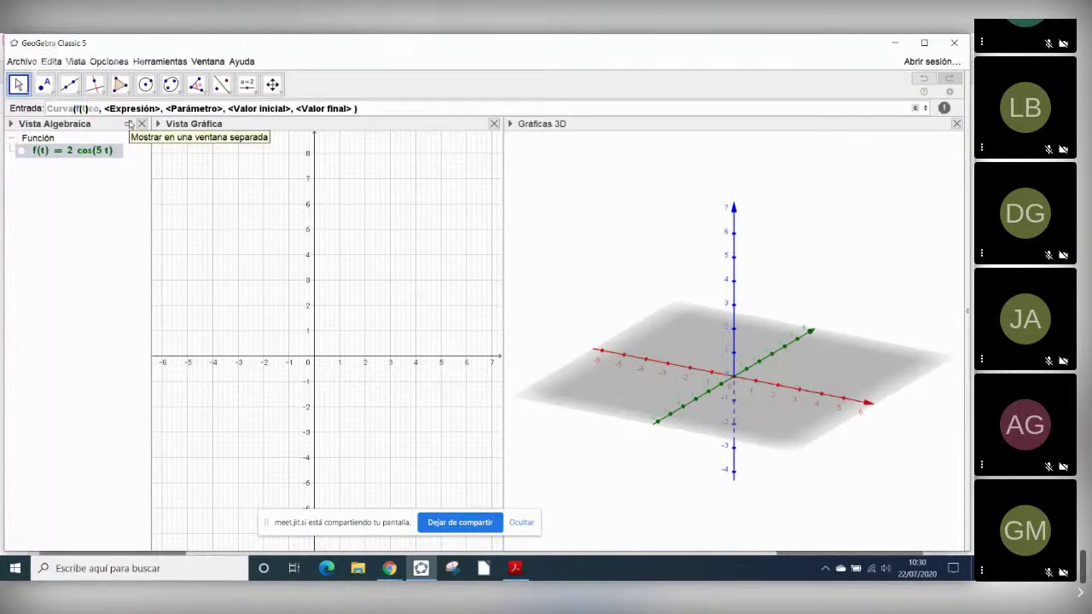
type("s")
left_click(130, 123)
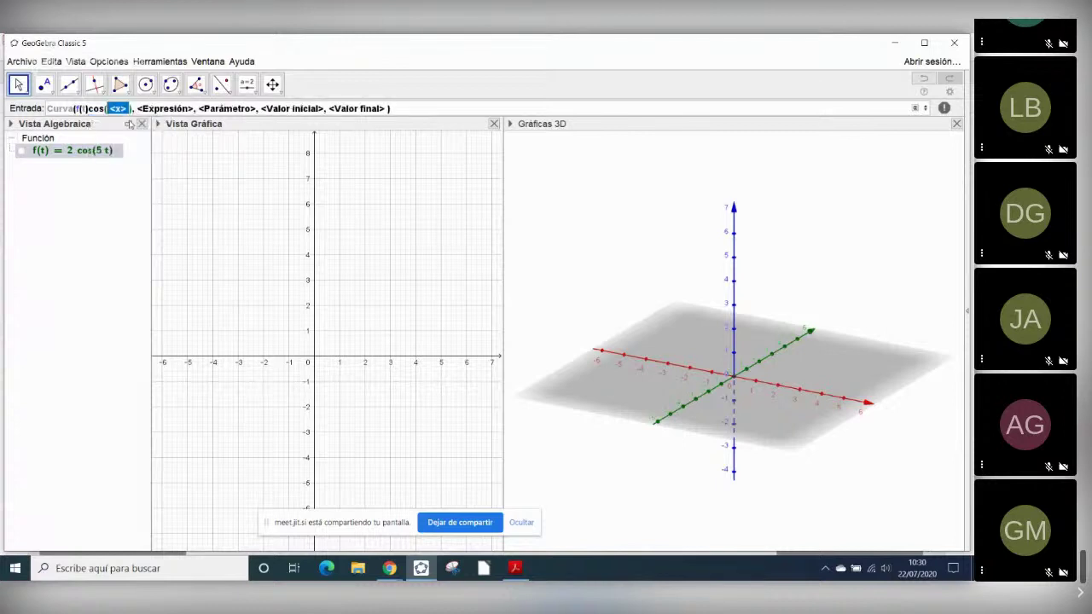
type("3t")
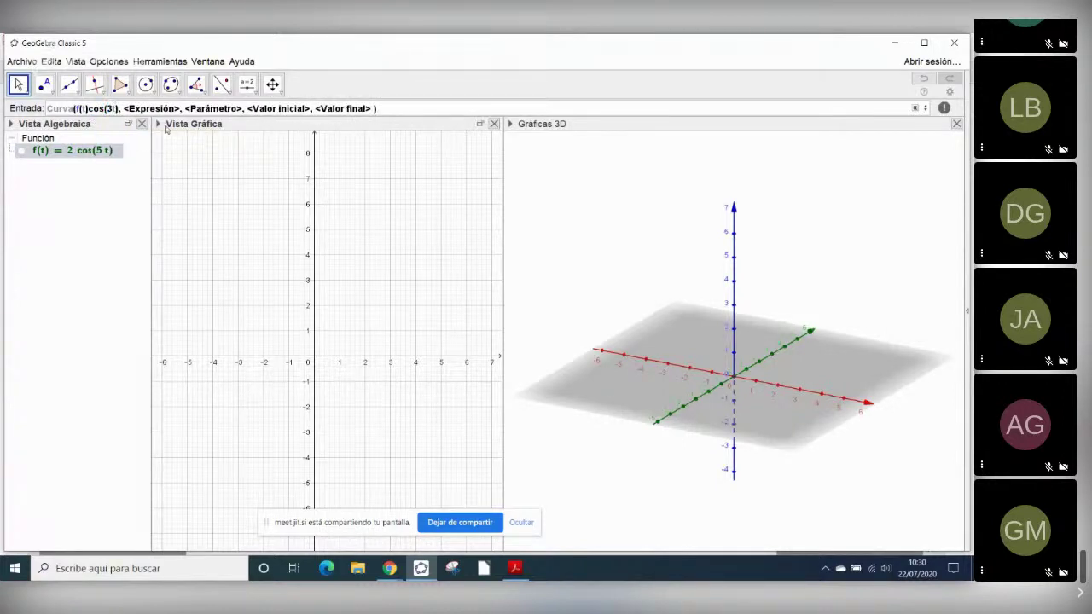
key("Right")
- Complete the plane curve with f(t)sen(3t) as second expression and parameter t running from 0 to 2pi
key("Tab")
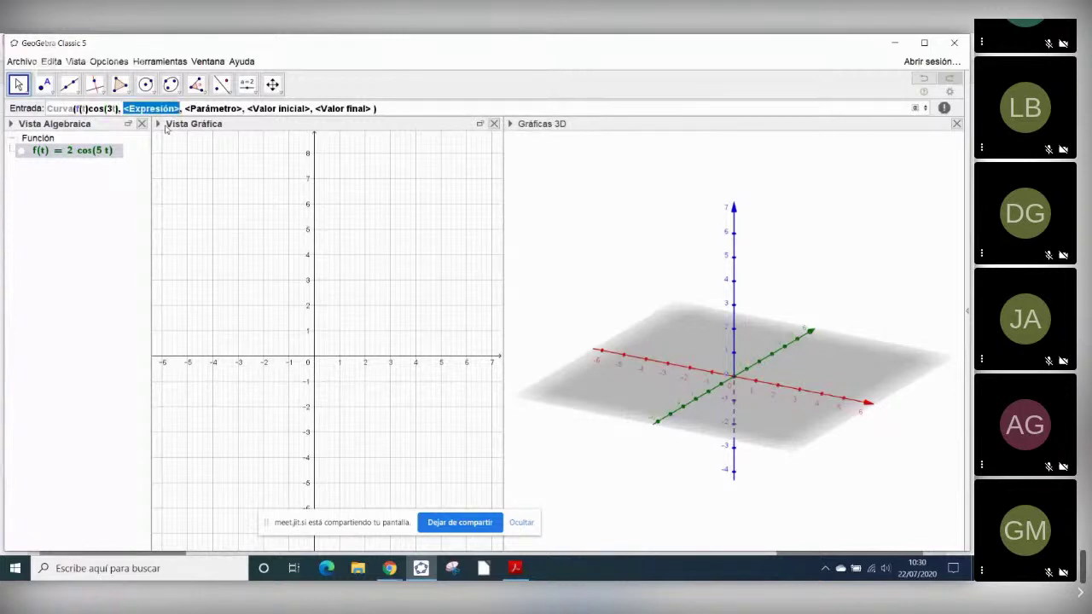
type("f(t)")
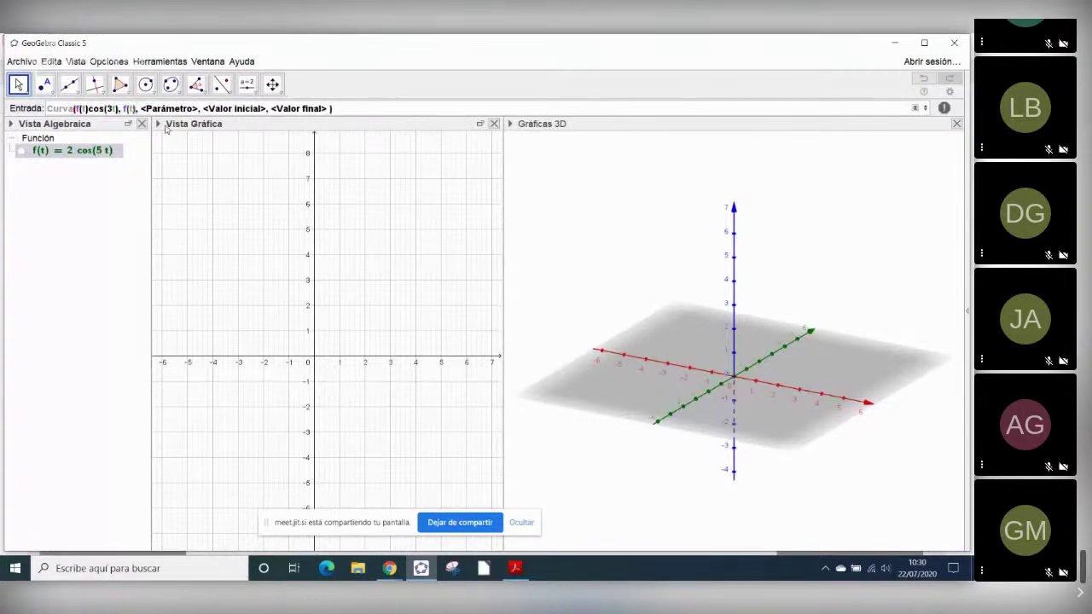
type("sen(3t)")
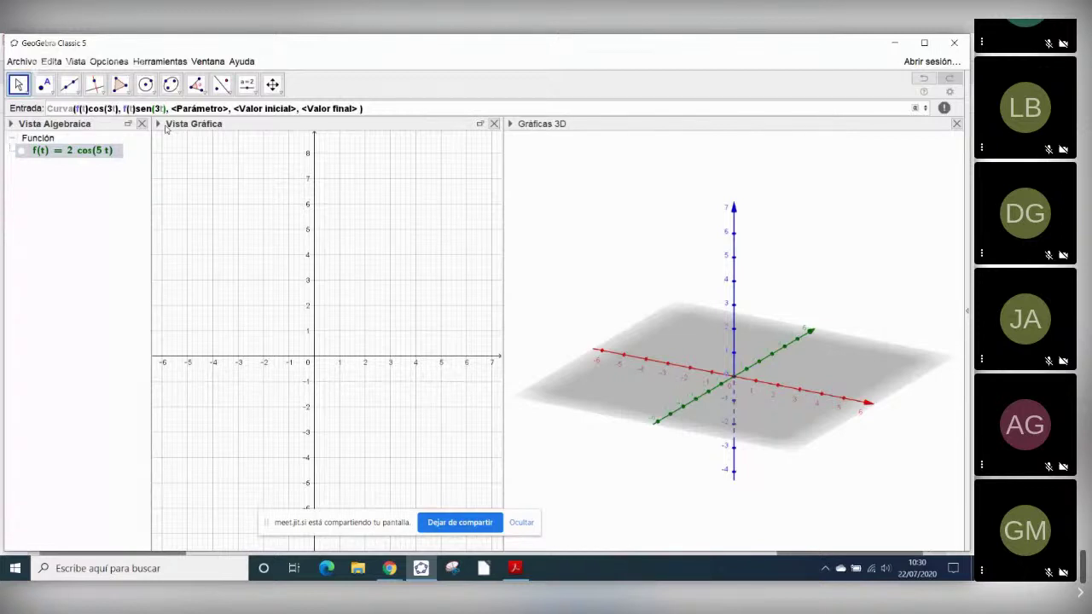
key("Tab")
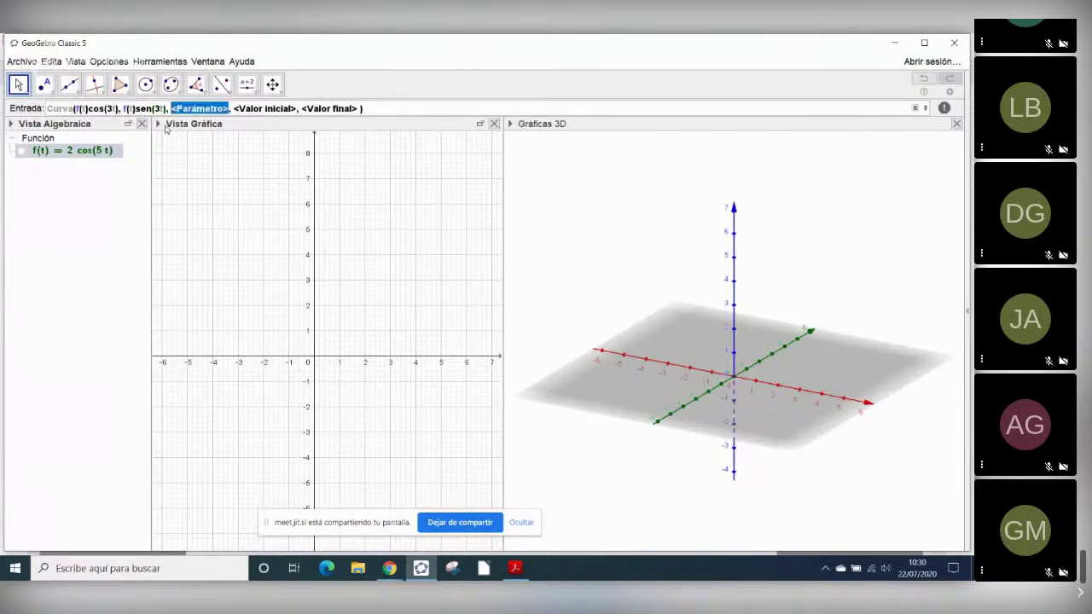
type("t")
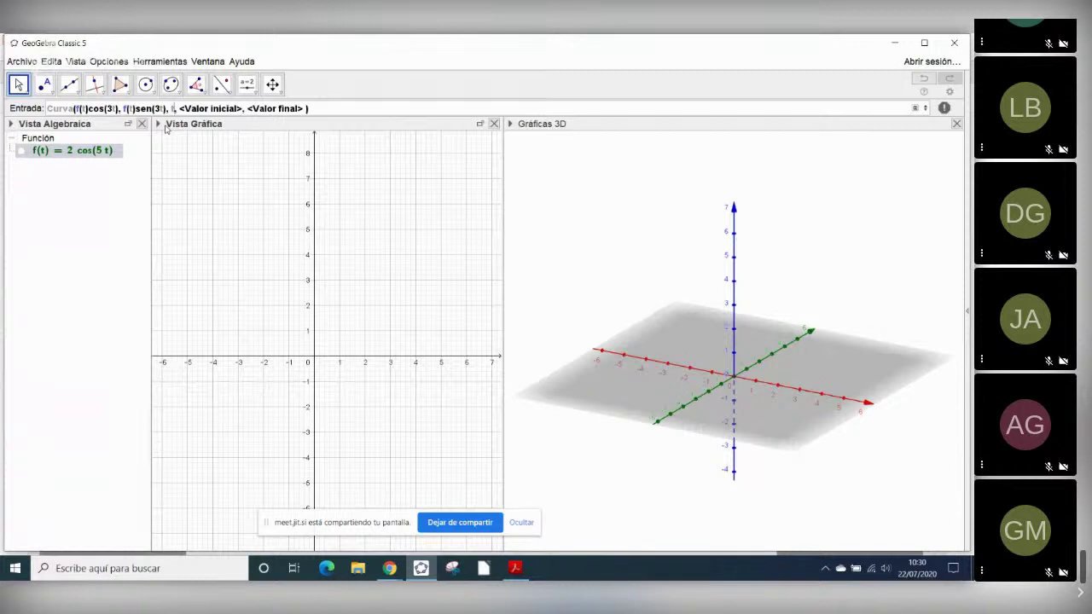
key("Tab")
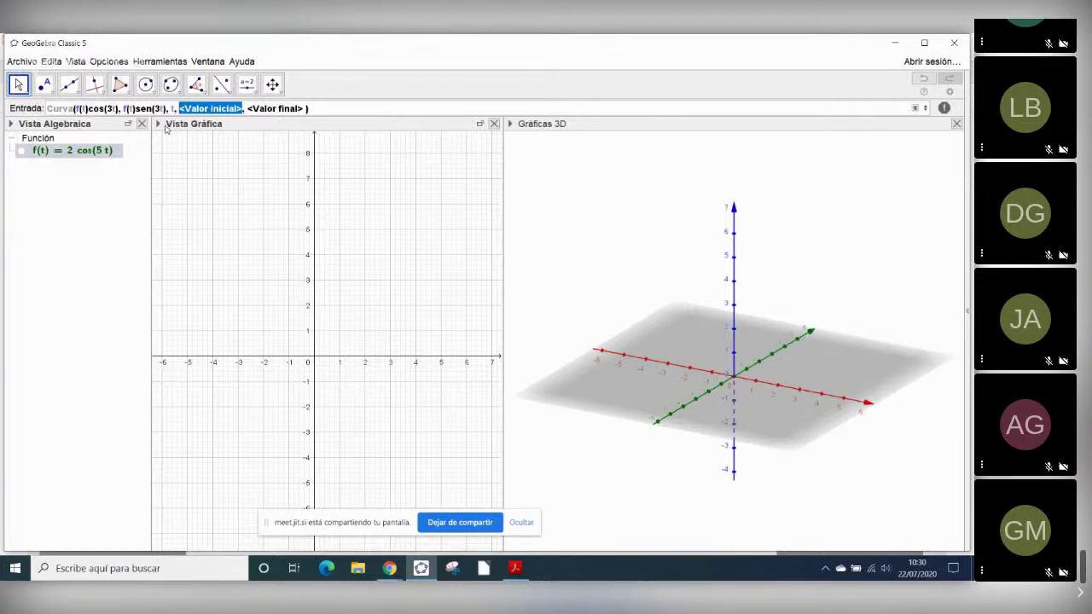
type("0")
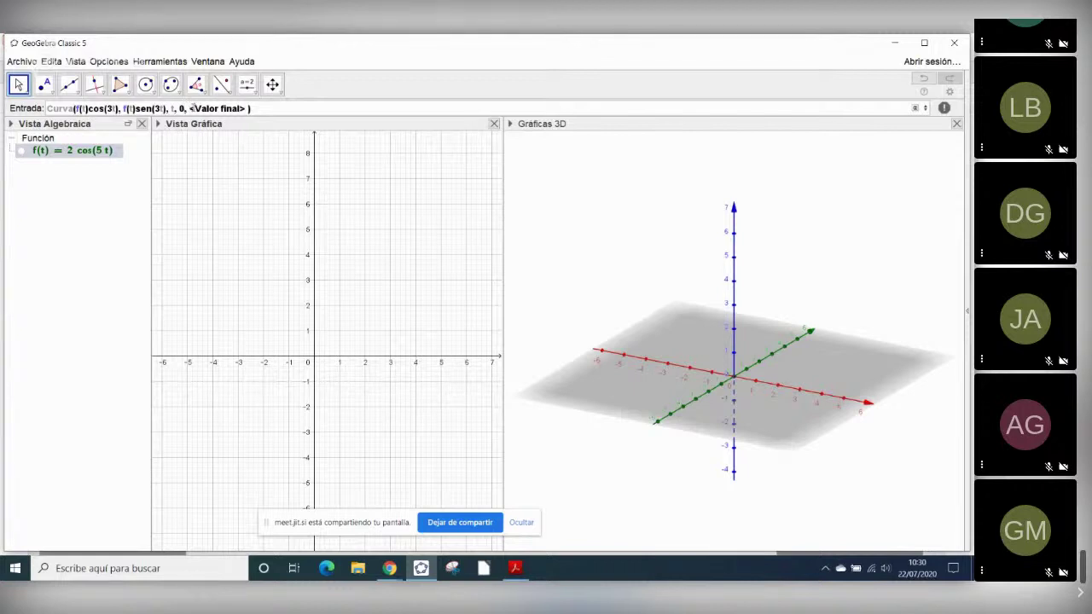
left_click_drag(190, 108, 245, 108)
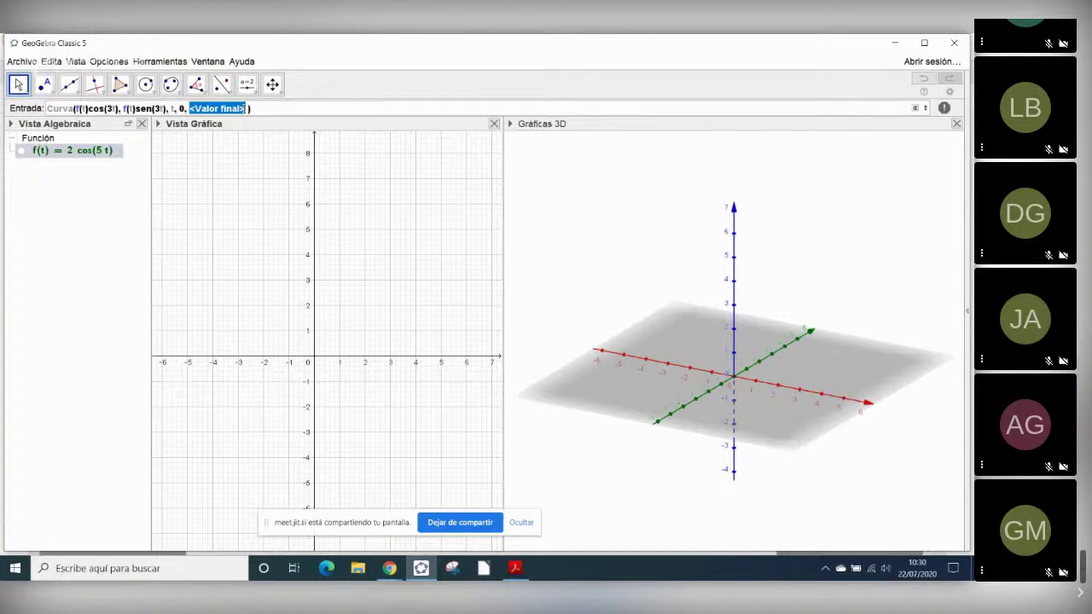
type("2pi")
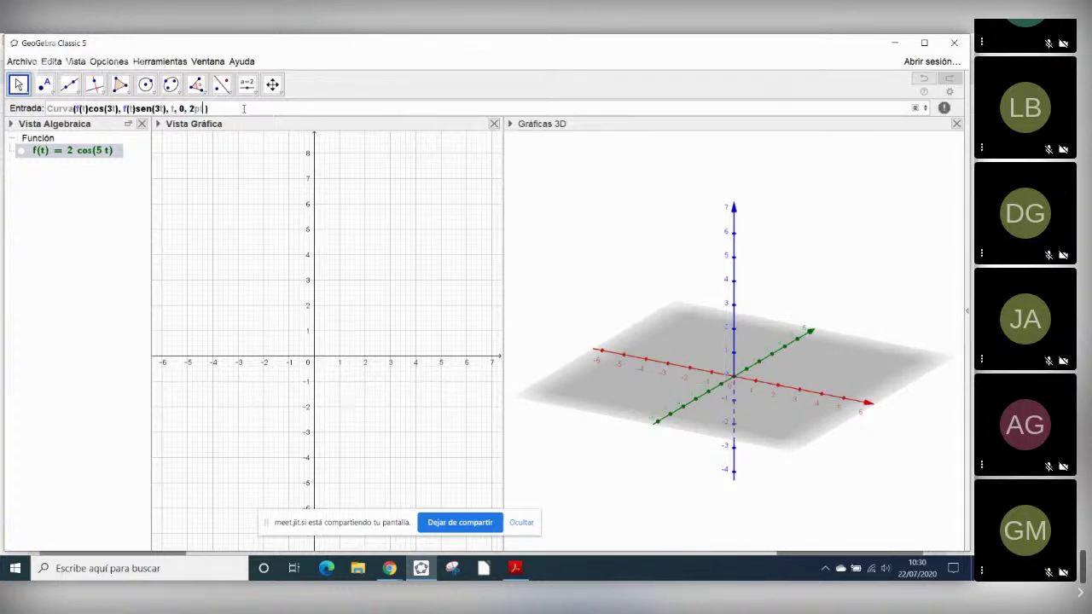
key("Return")
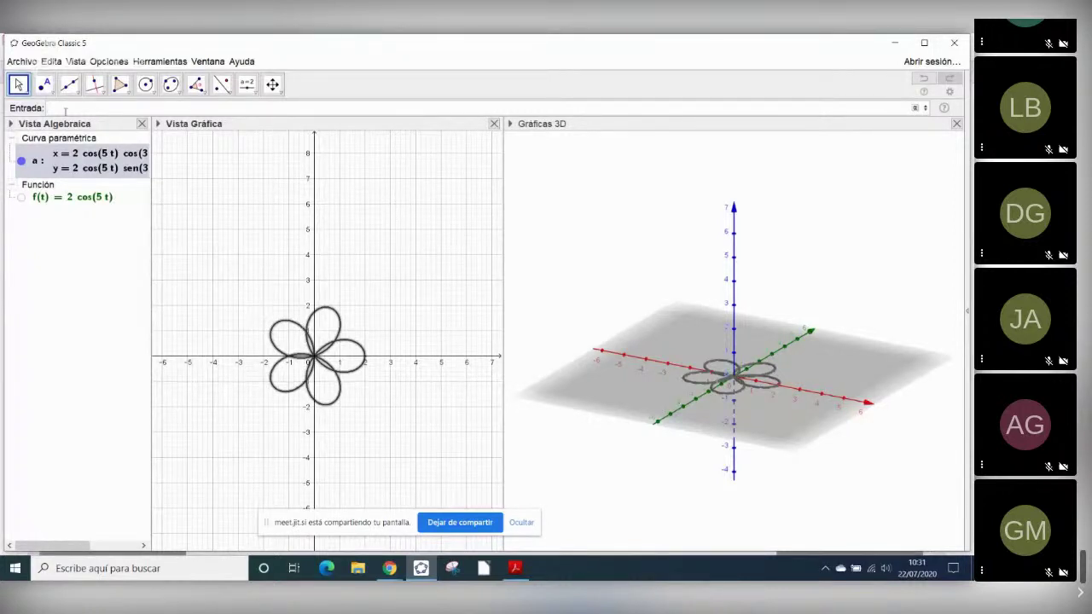
- Define the function g(t) = t^2/4 and hide its graph
type("g(t)")
left_click(65, 110)
type("=")
type("t^2/4")
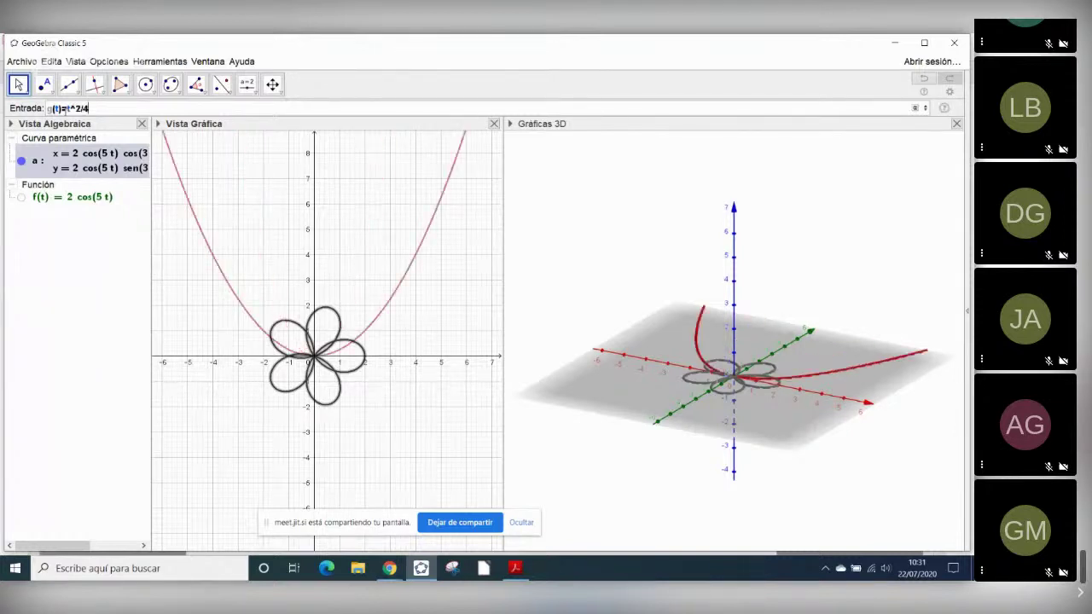
key("Return")
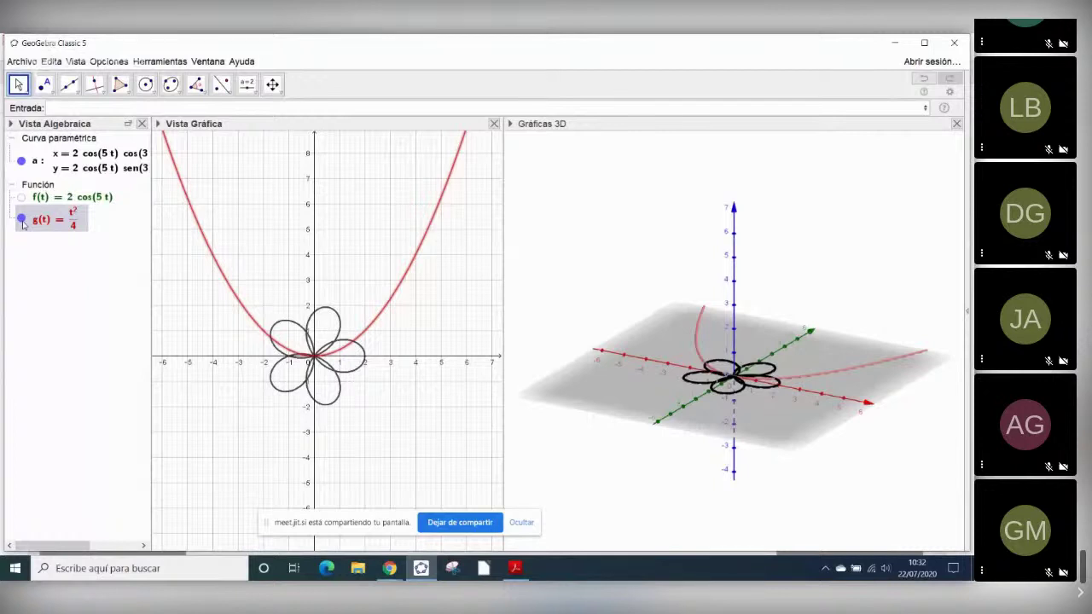
left_click(22, 220)
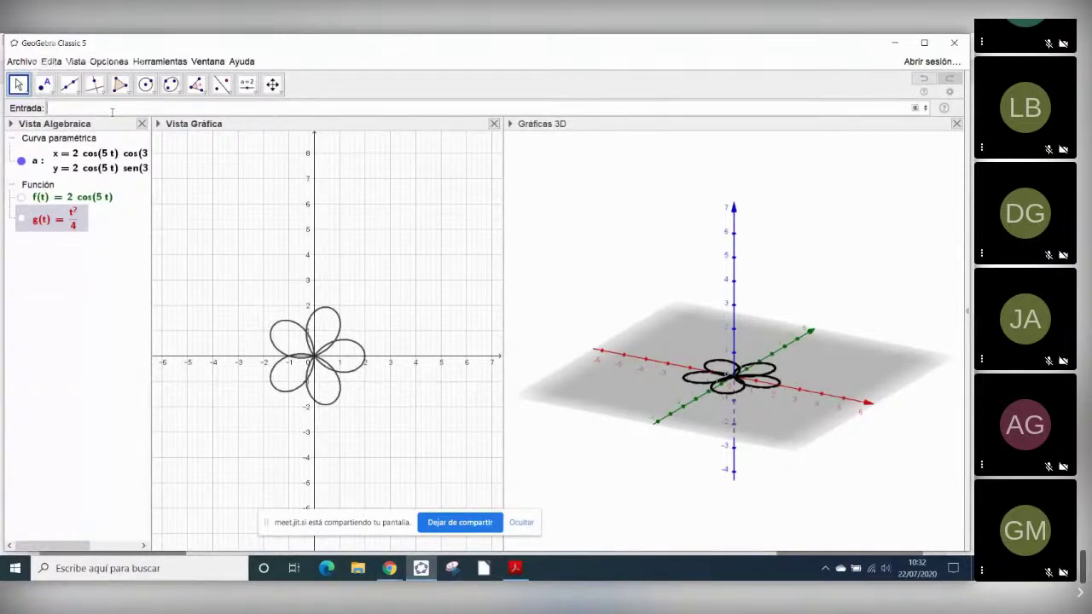
- Reuse the earlier curve command to create the 3D curve Curva(f(t)cos(3t), f(t)sen(3t), g(f(t)), t, 0, 2pi)
key("Up")
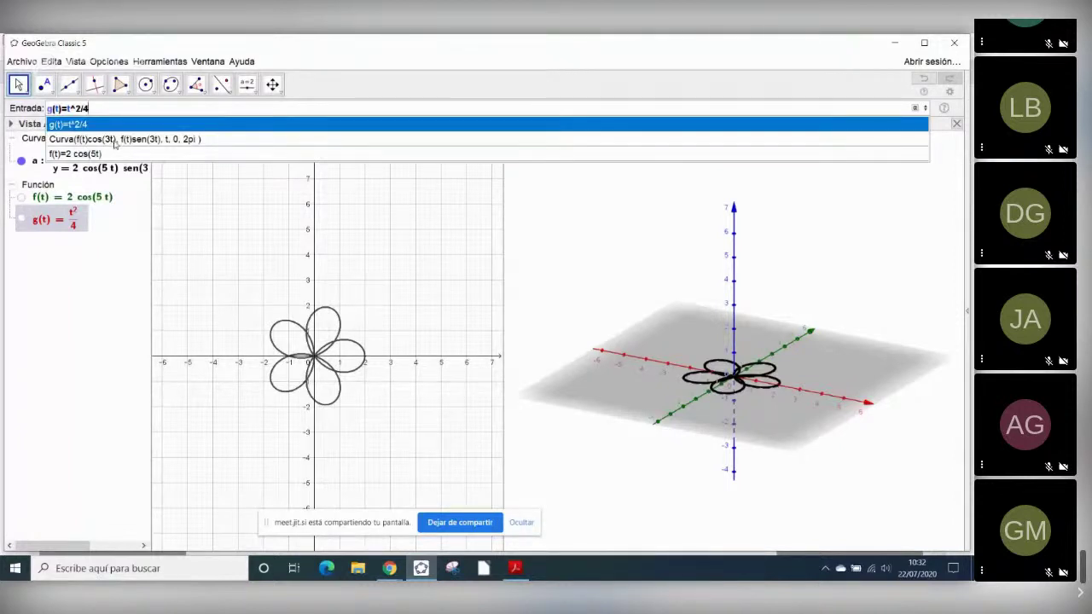
left_click(114, 141)
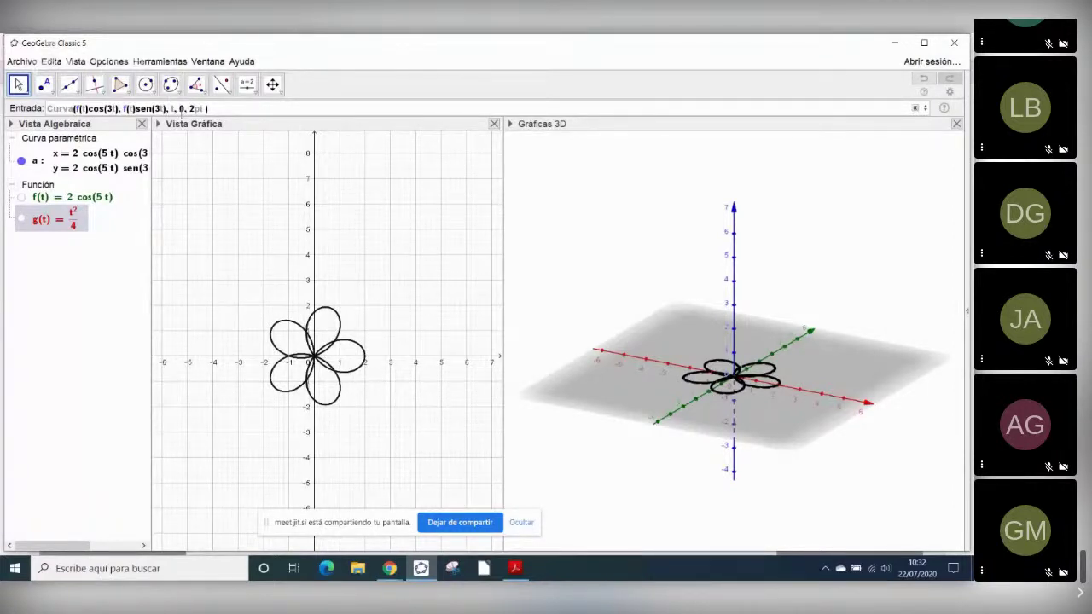
type("g")
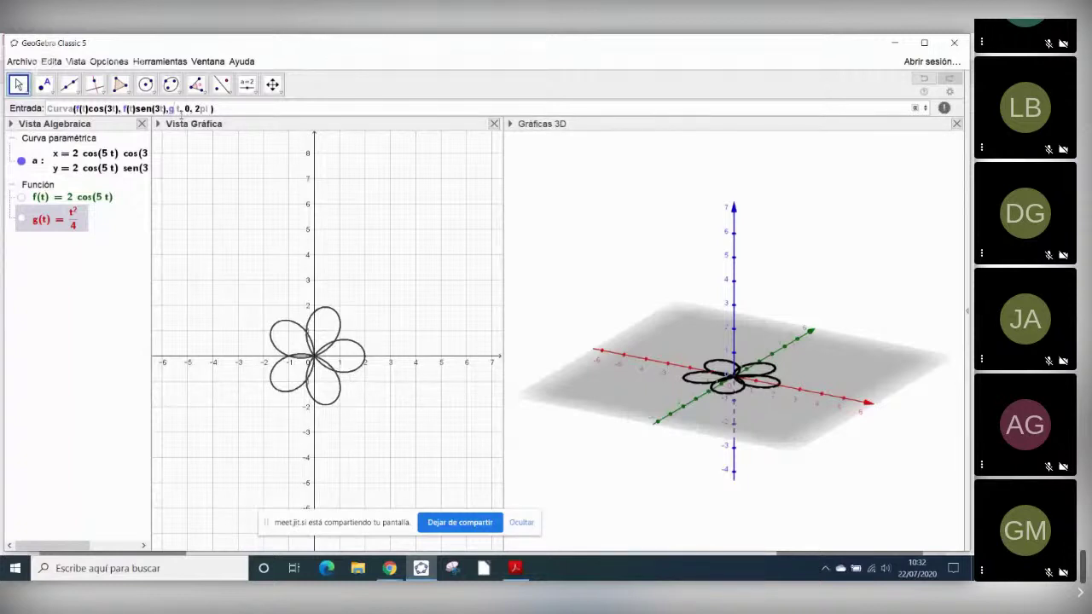
type("(")
type("t), f(t")
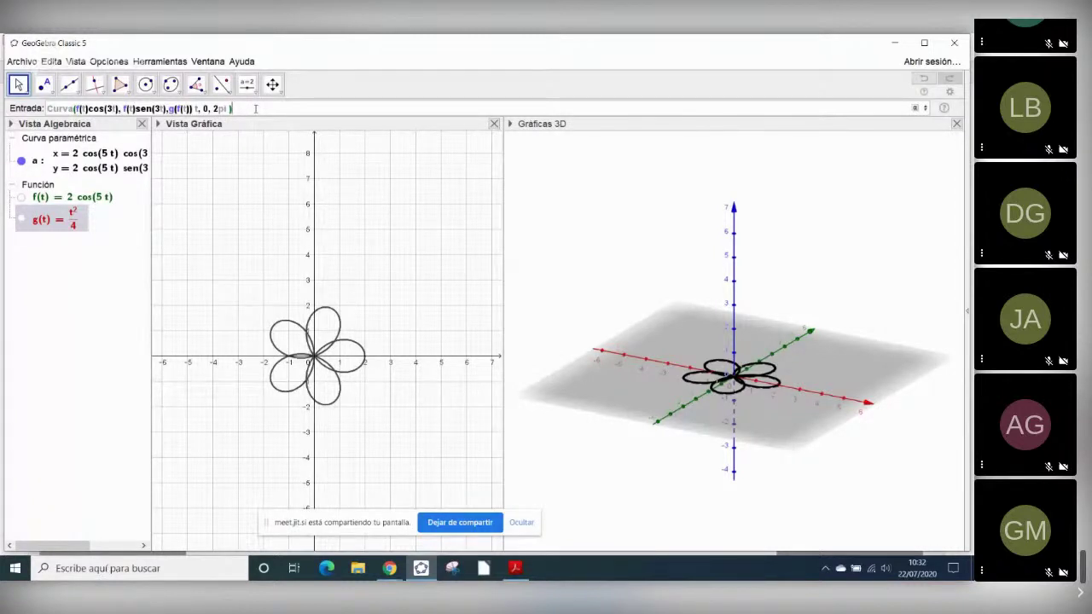
key("Return")
left_click(413, 340)
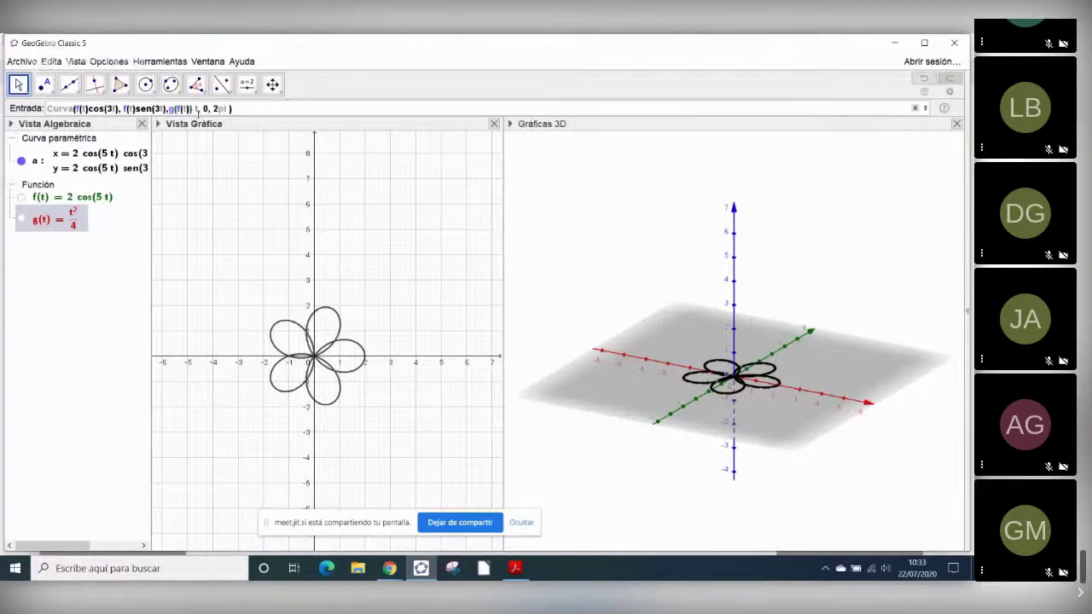
type(",")
key("Return")
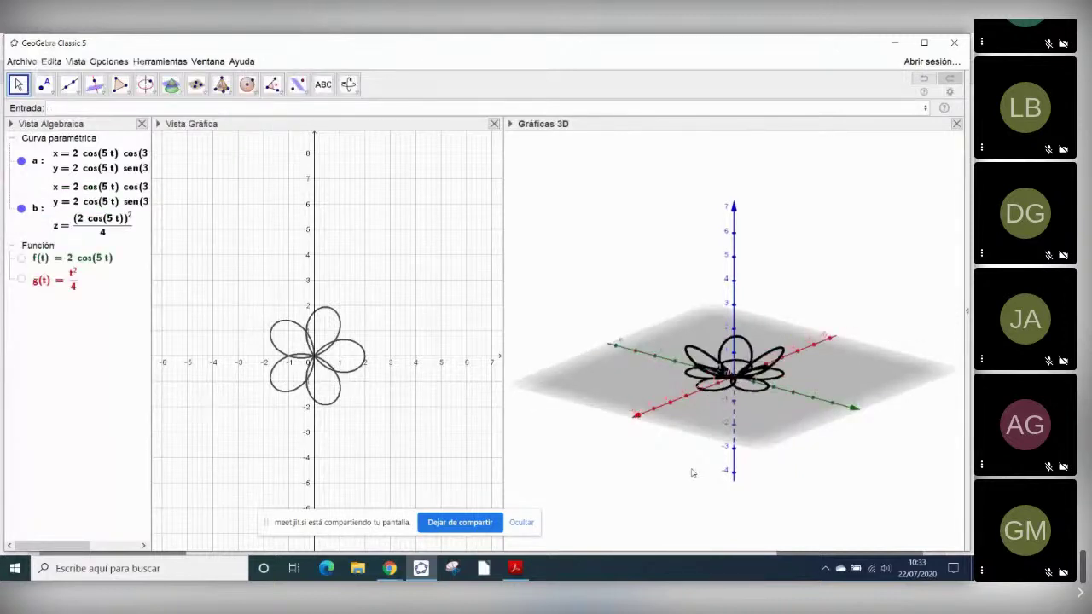
- Remove plane curve a from the 3D graphics view, keeping it in the 2D graphics view
left_click_drag(692, 473, 730, 466)
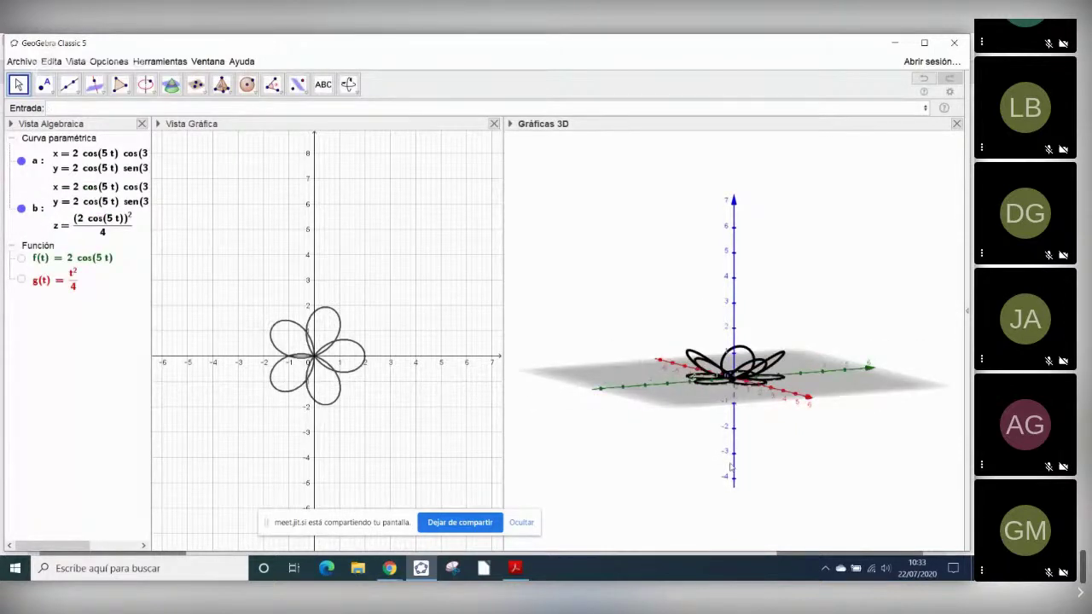
left_click_drag(730, 466, 709, 461)
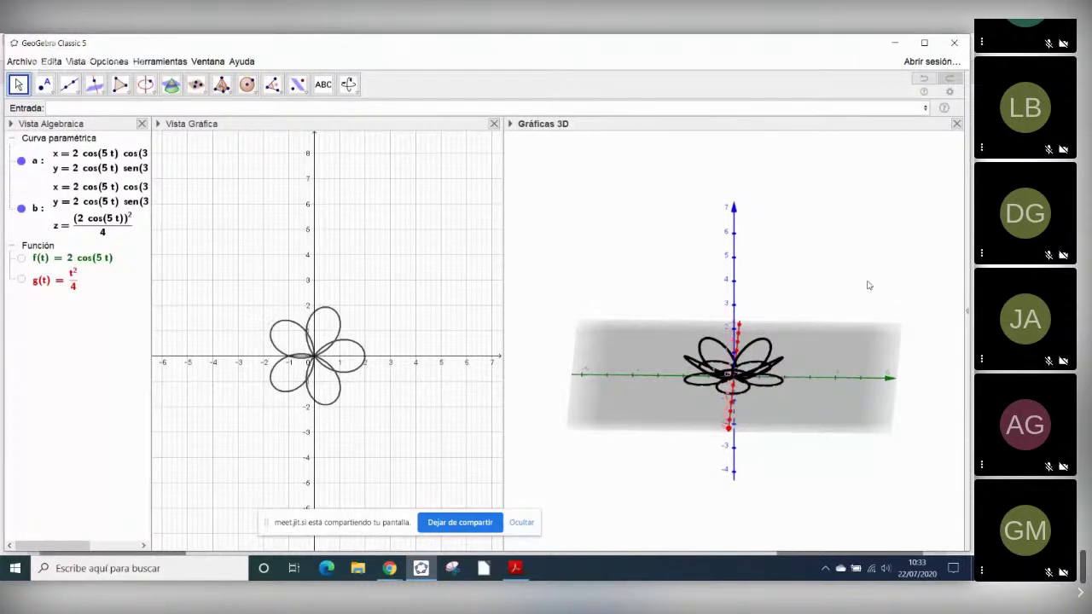
left_click_drag(868, 285, 261, 301)
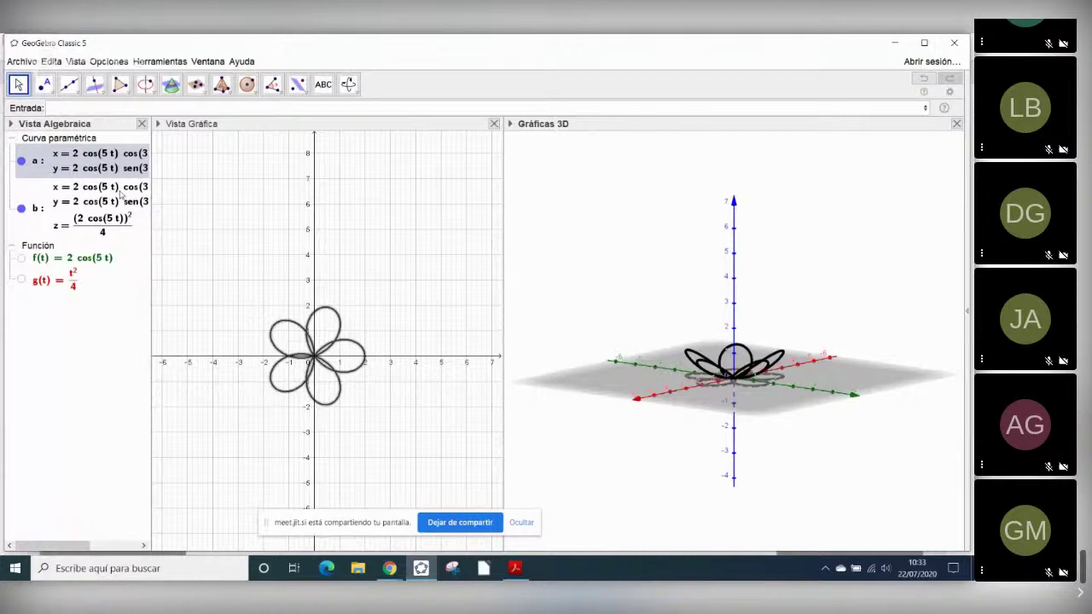
right_click(97, 163)
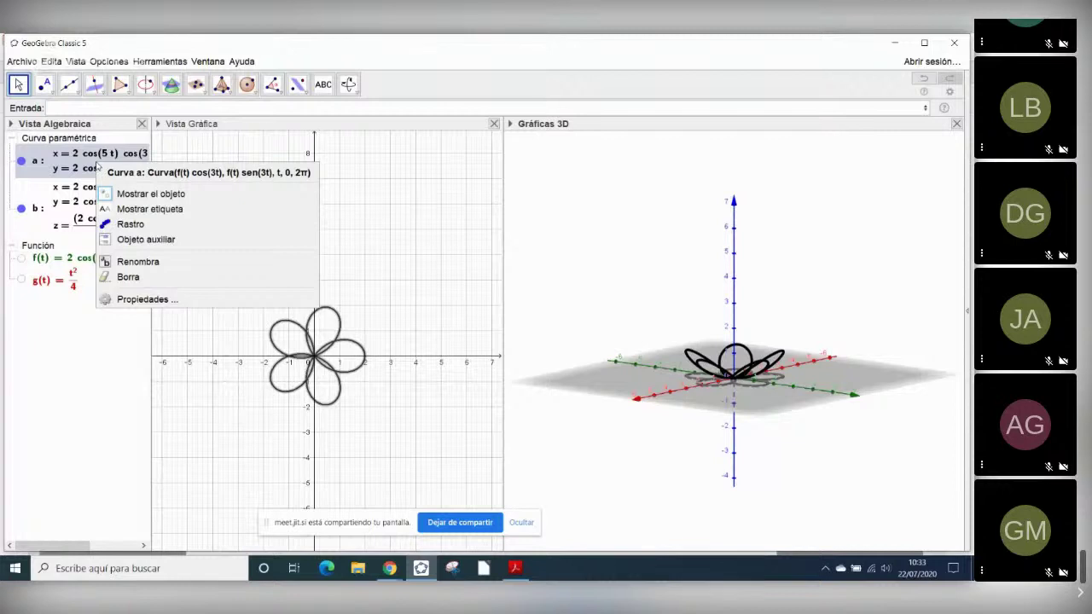
left_click(143, 300)
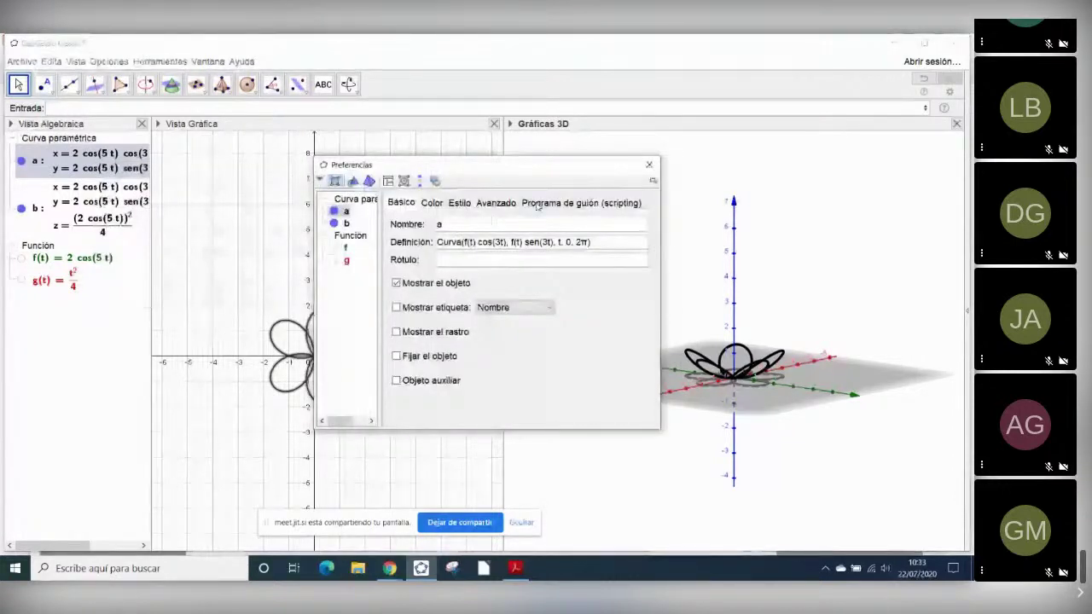
left_click(497, 204)
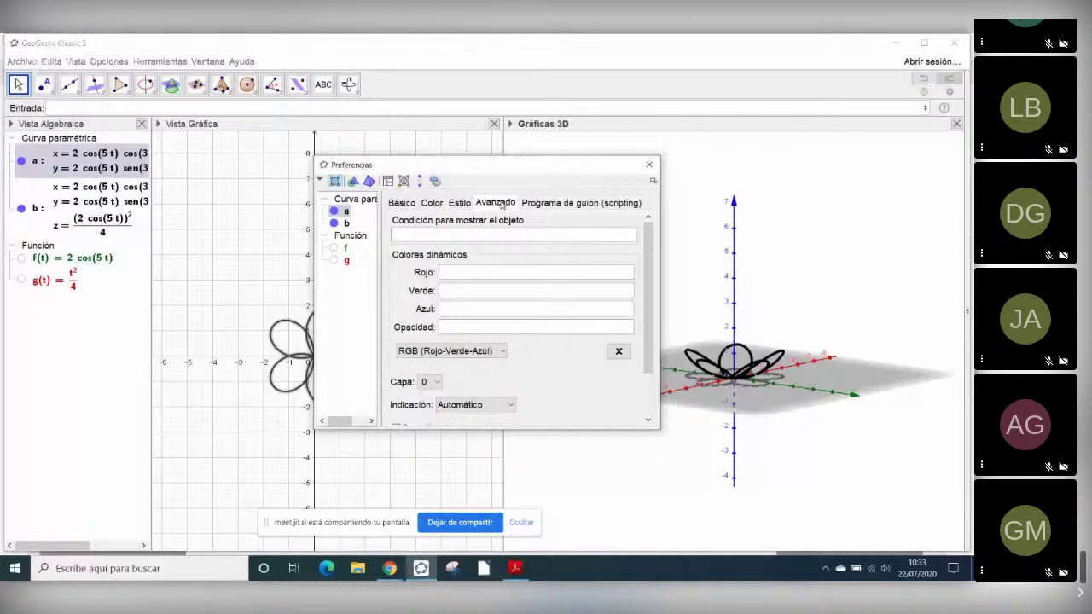
scroll(617, 305, "down", 2)
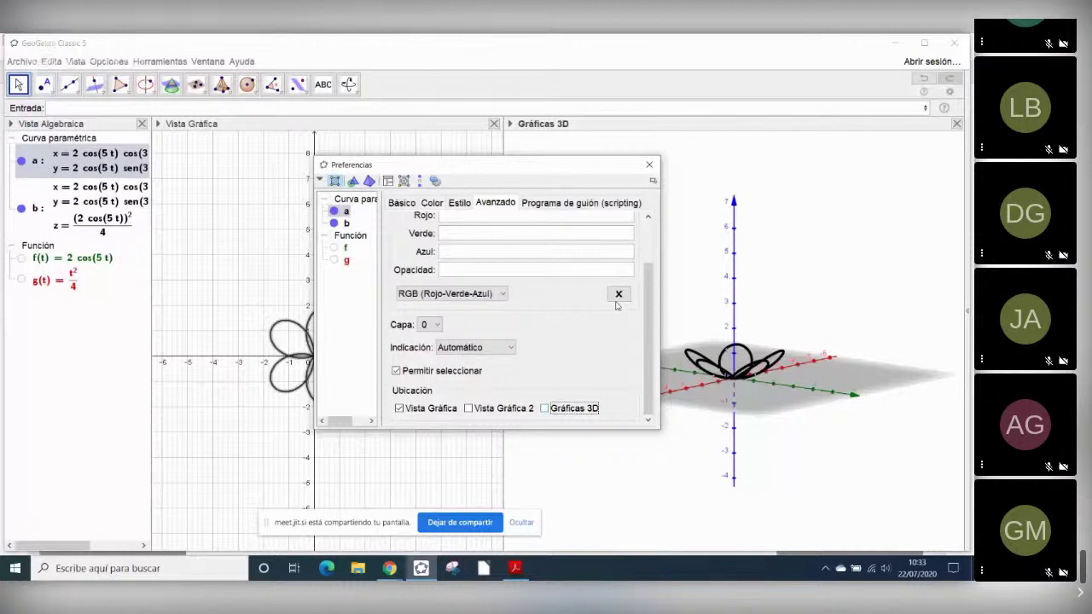
key("Escape")
mouse_move(560, 298)
left_mouse_down()
mouse_move(578, 312)
mouse_move(556, 300)
left_mouse_up()
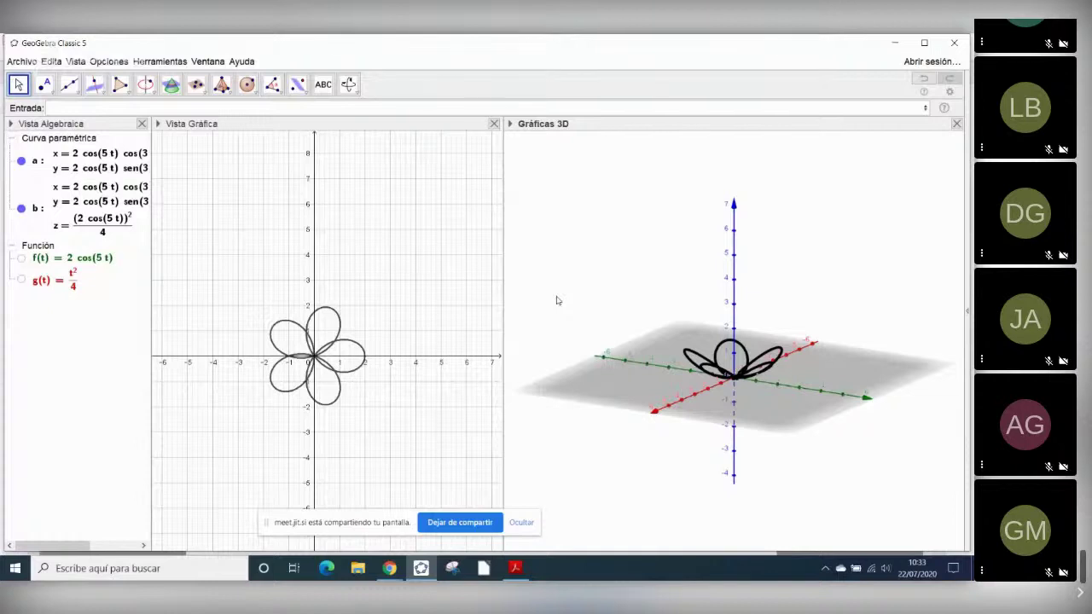
- Create a point at the origin with coordinates (0, 0, 0), at the base of the 3D flower
left_click_drag(556, 300, 608, 306)
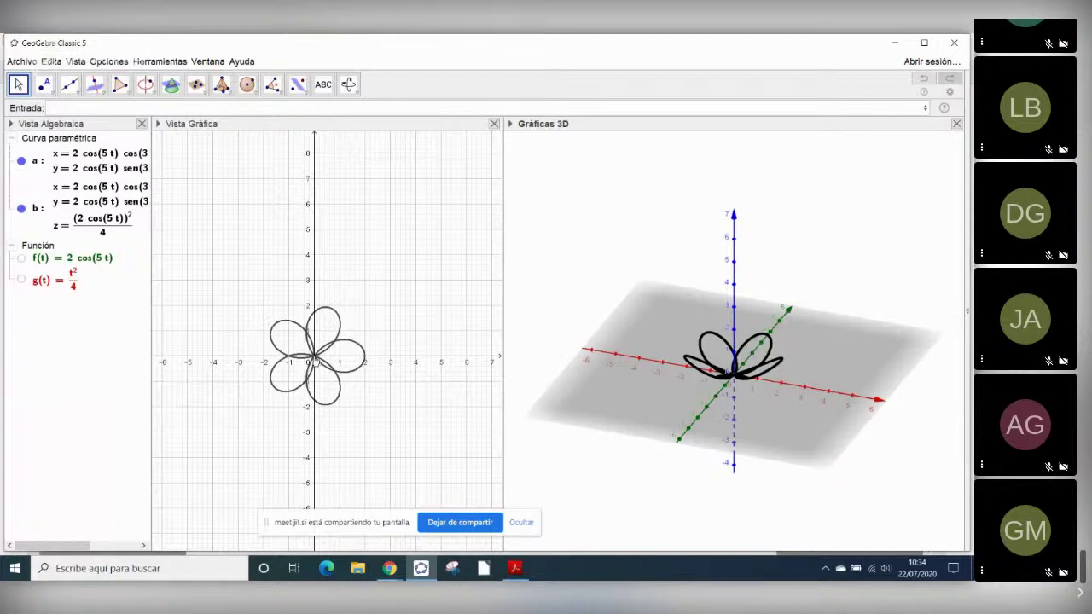
mouse_move(318, 363)
type("(0,0),0")
key("Return")
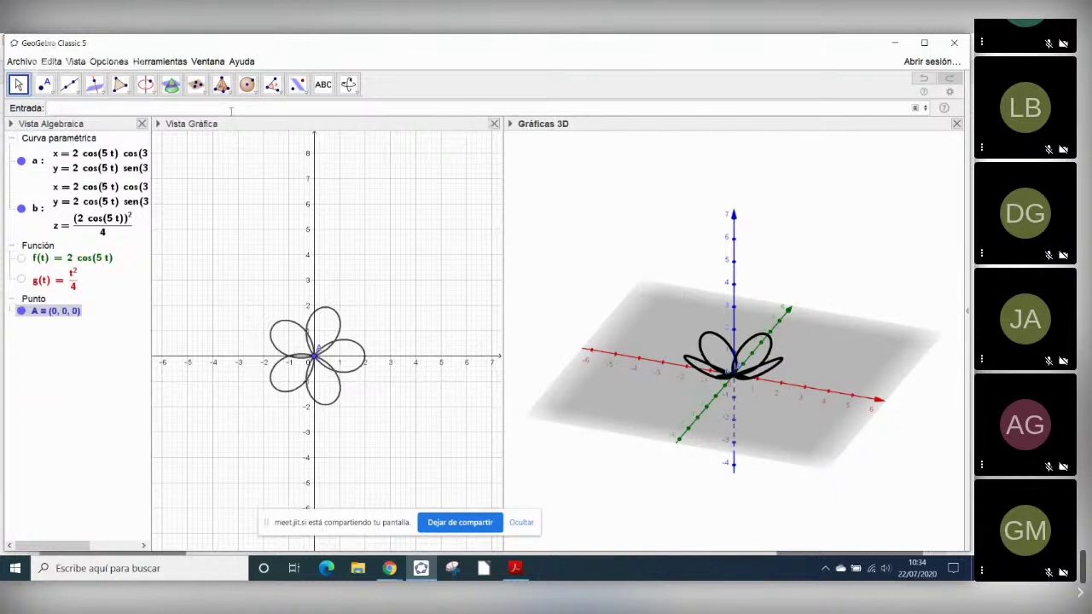
- Write a Superficie command with the expression k A+(1-k) b(t) in place of the placeholder arguments, with parameter k from 0 to 1
type("superfici")
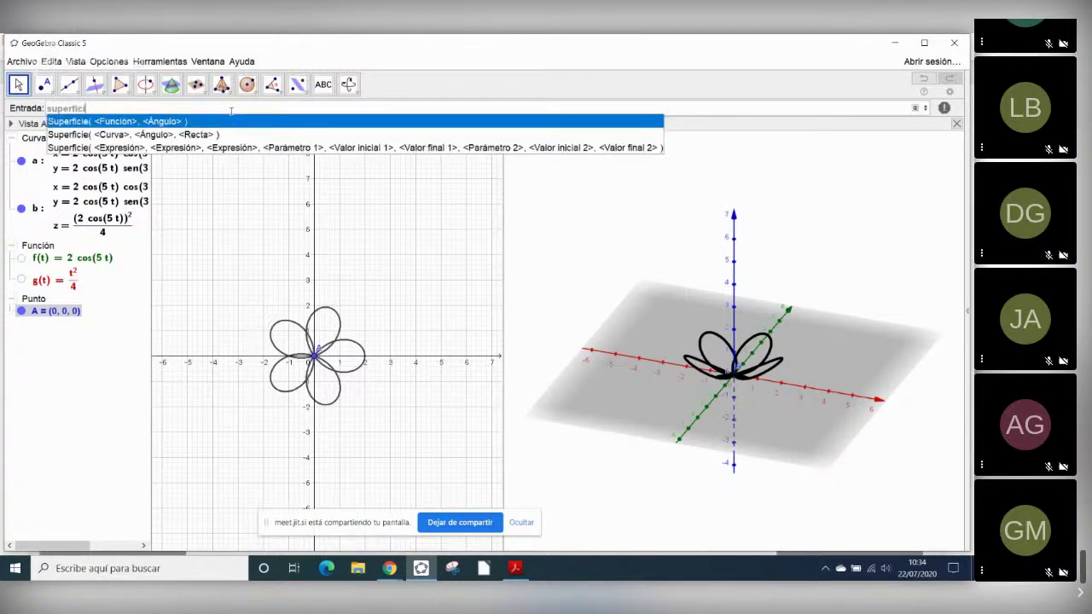
left_click(168, 124)
key("Tab")
left_click_drag(148, 109, 107, 109)
left_click_drag(195, 109, 98, 109)
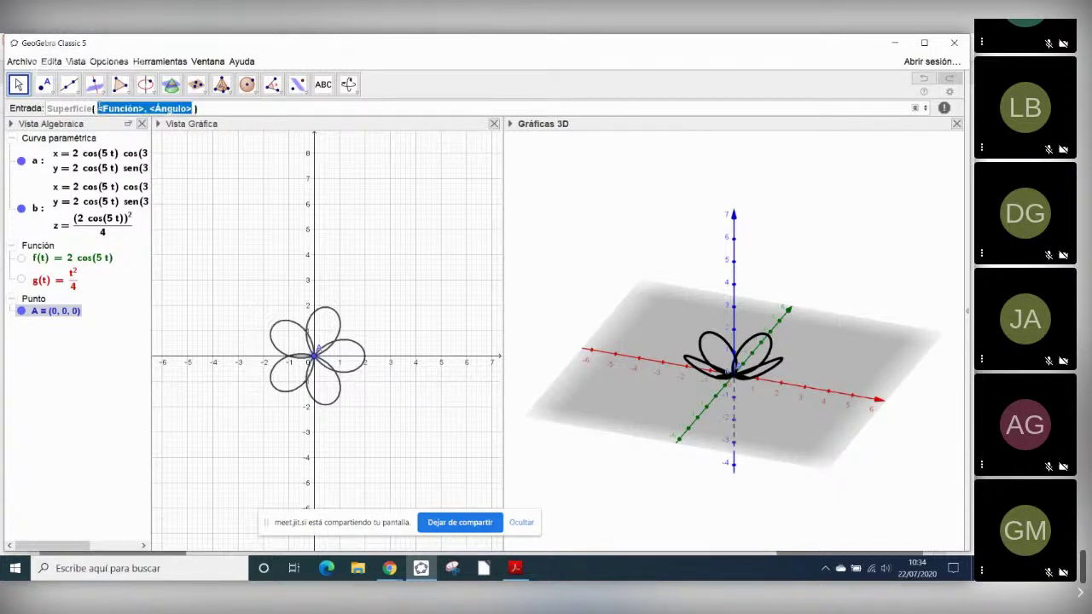
key("BackSpace")
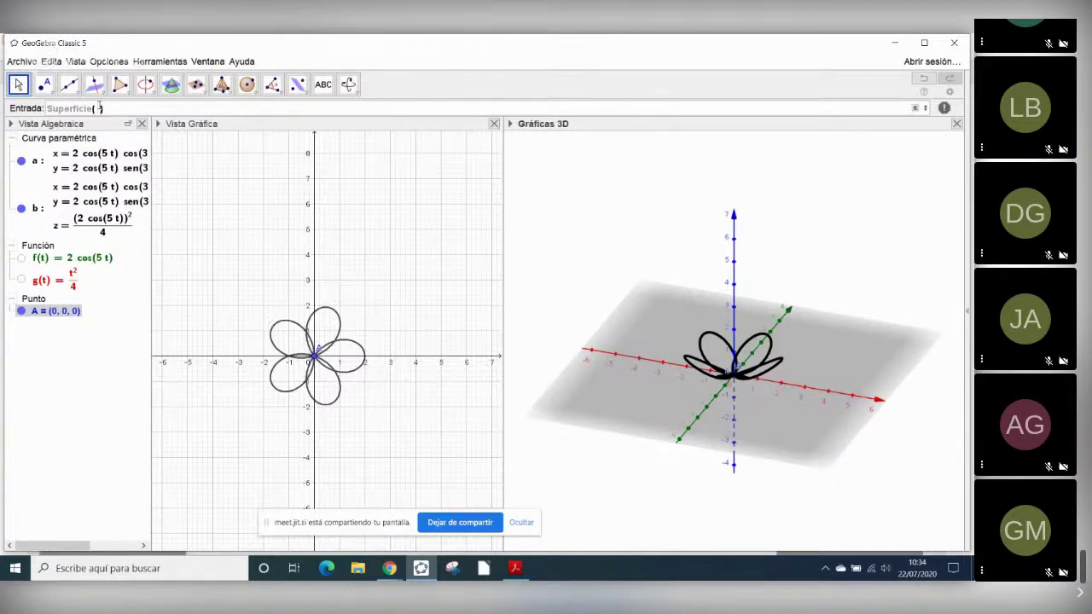
type("A")
type("+(1+")
type("k")
type(")")
type(" b(")
type("t")
type("(")
key("BackSpace")
type("t),k,0,1,")
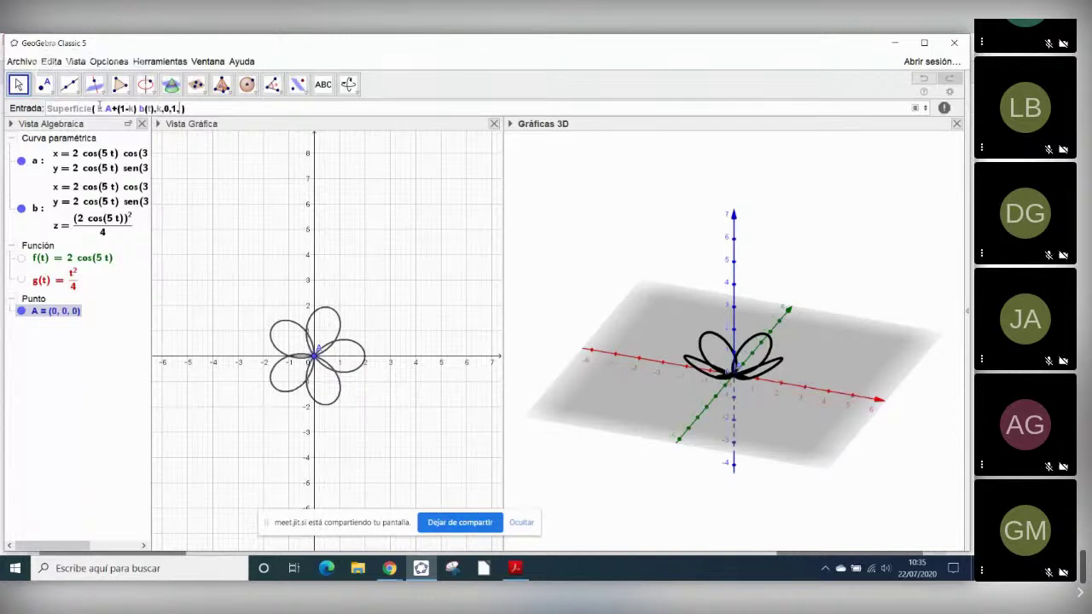
- Complete the petal surface with second parameter t running from 0 to 2pi, and view it from another angle
type("t,")
type("0,2pi")
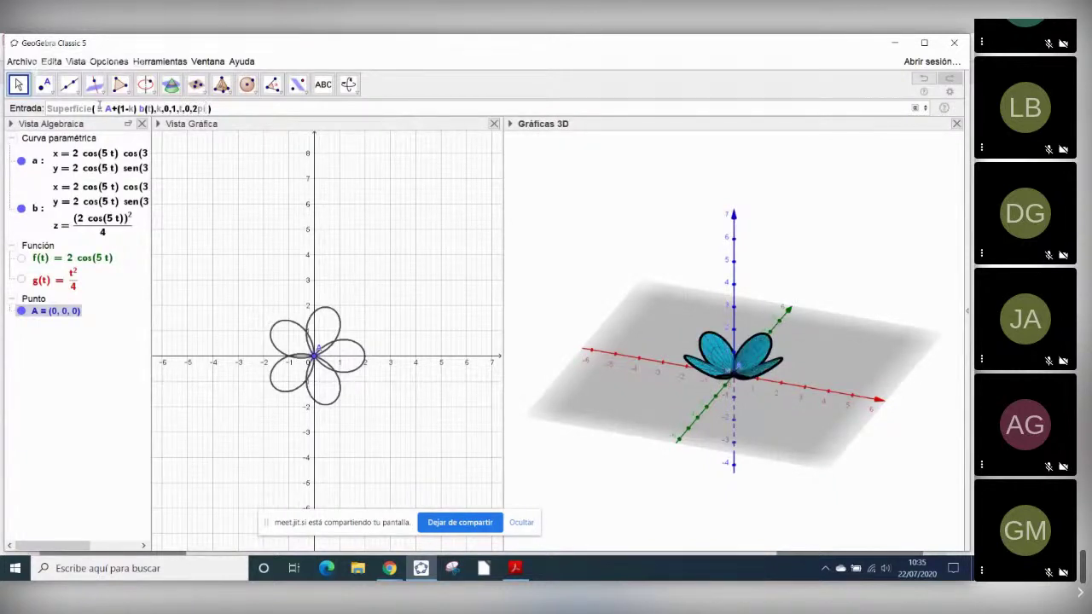
key("Return")
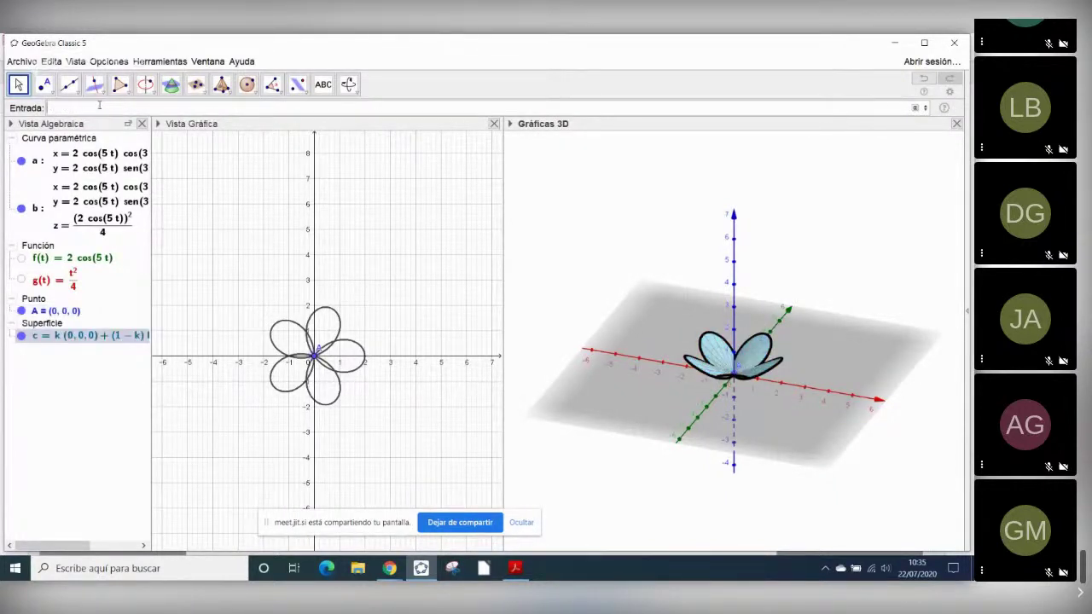
mouse_move(568, 246)
left_mouse_down()
mouse_move(522, 239)
mouse_move(555, 268)
mouse_move(589, 221)
mouse_move(563, 231)
mouse_move(609, 244)
mouse_move(586, 246)
left_mouse_up()
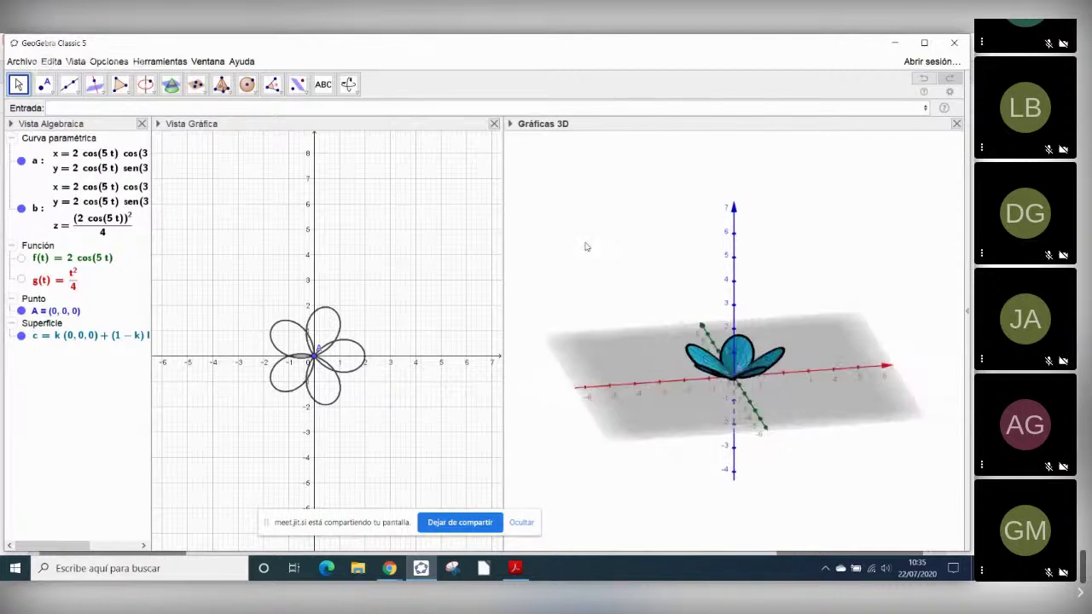
left_click(134, 336)
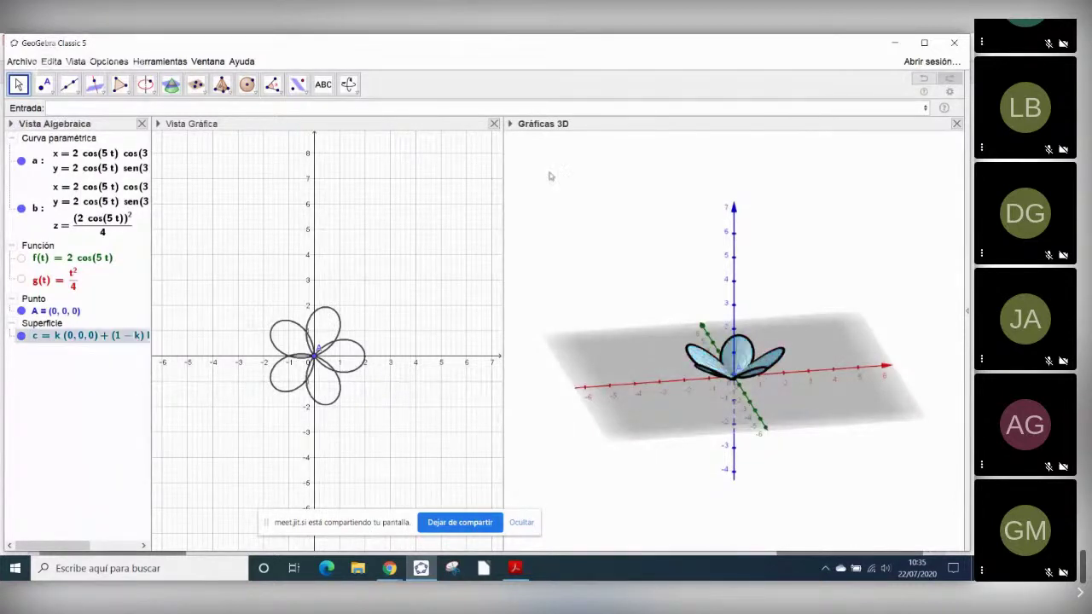
left_click(510, 125)
left_click(590, 139)
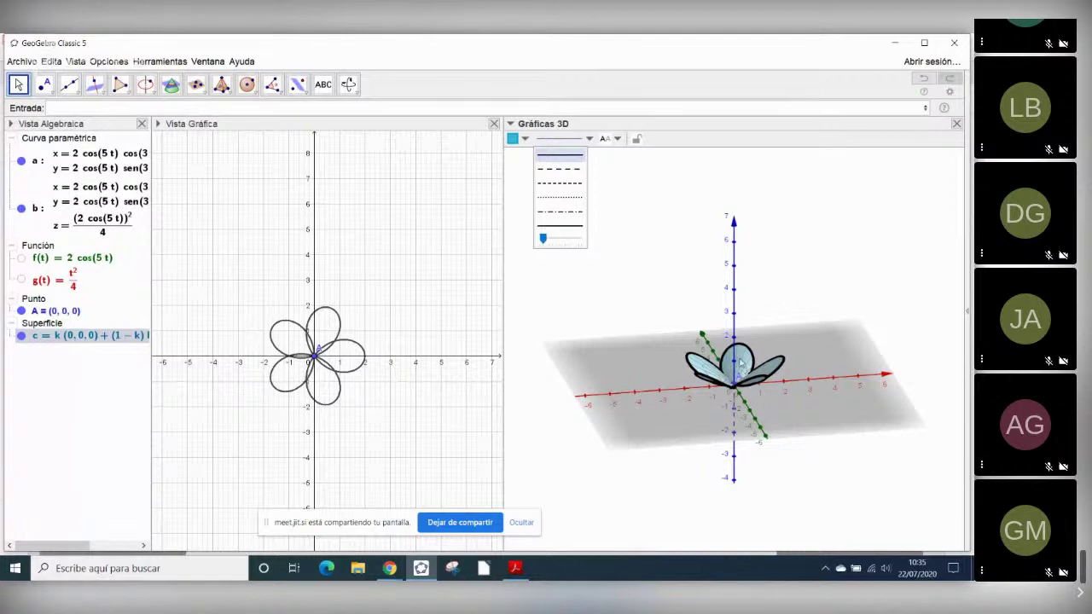
left_click(749, 376)
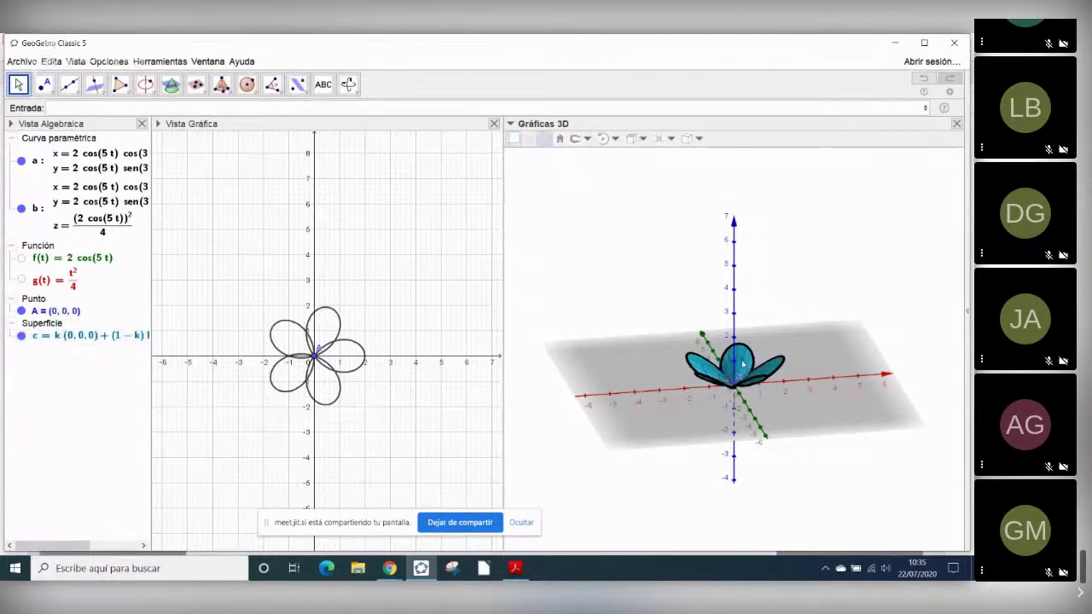
- Reduce the line thickness of petal surface c to its minimum so that no mesh lines are drawn
scroll(715, 406, "up", 5)
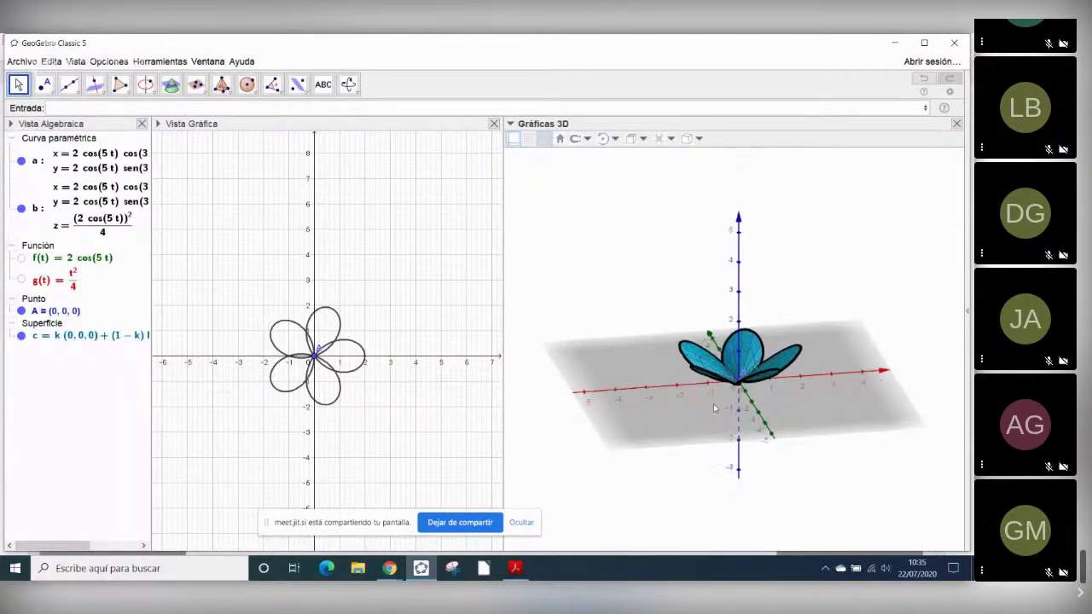
scroll(713, 392, "down", 2)
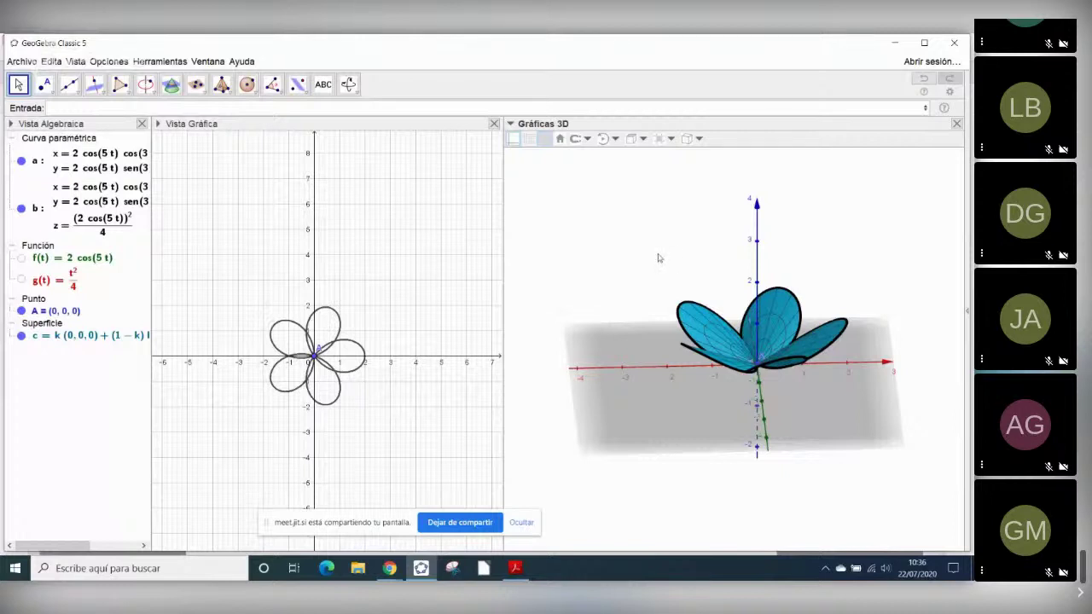
left_click(136, 344)
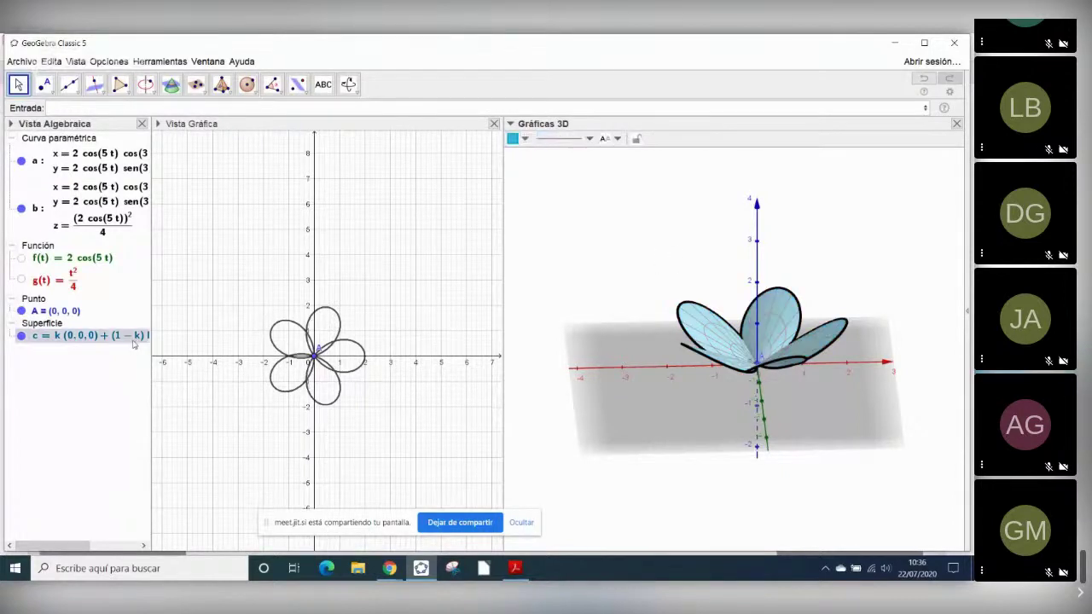
left_click(563, 138)
left_click_drag(543, 239, 528, 246)
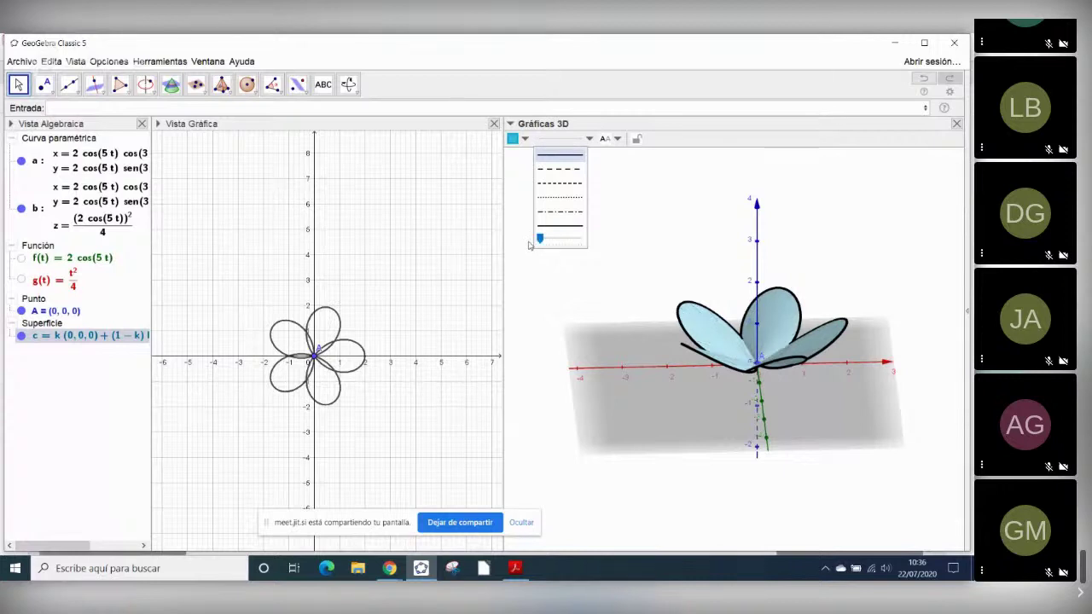
left_click(547, 261)
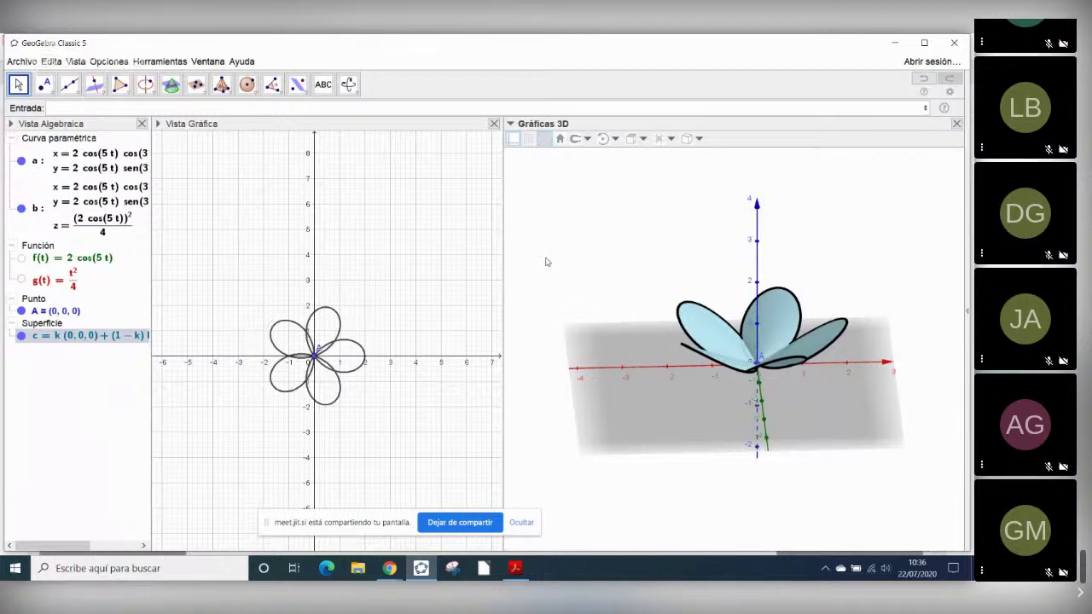
- Set the level of detail (Nivel de detalle) of petal surface c to Calidad in its properties
key("ctrl+e")
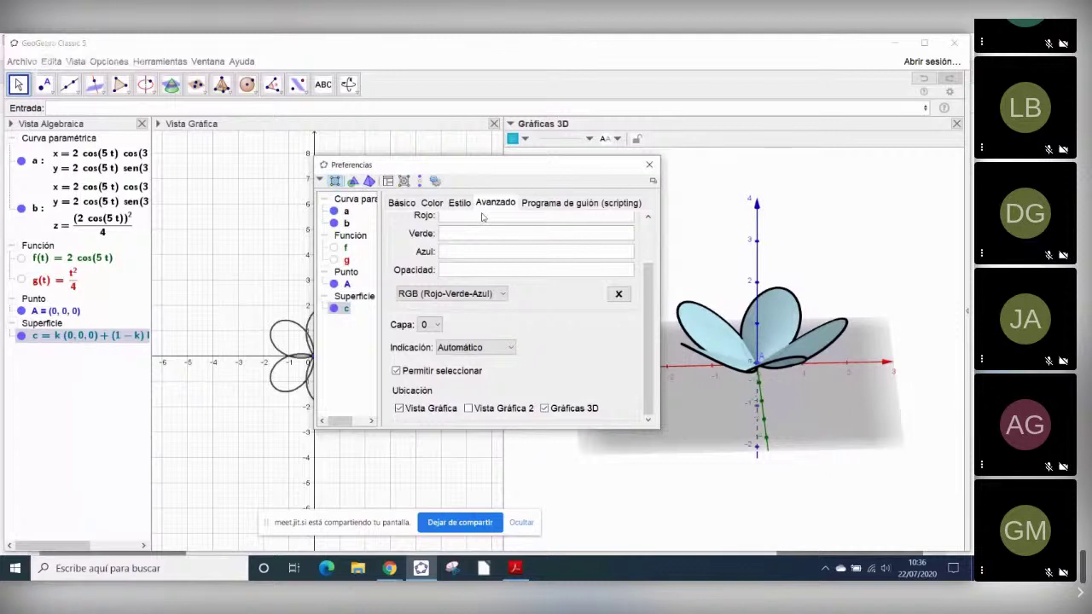
scroll(473, 225, "up", 2)
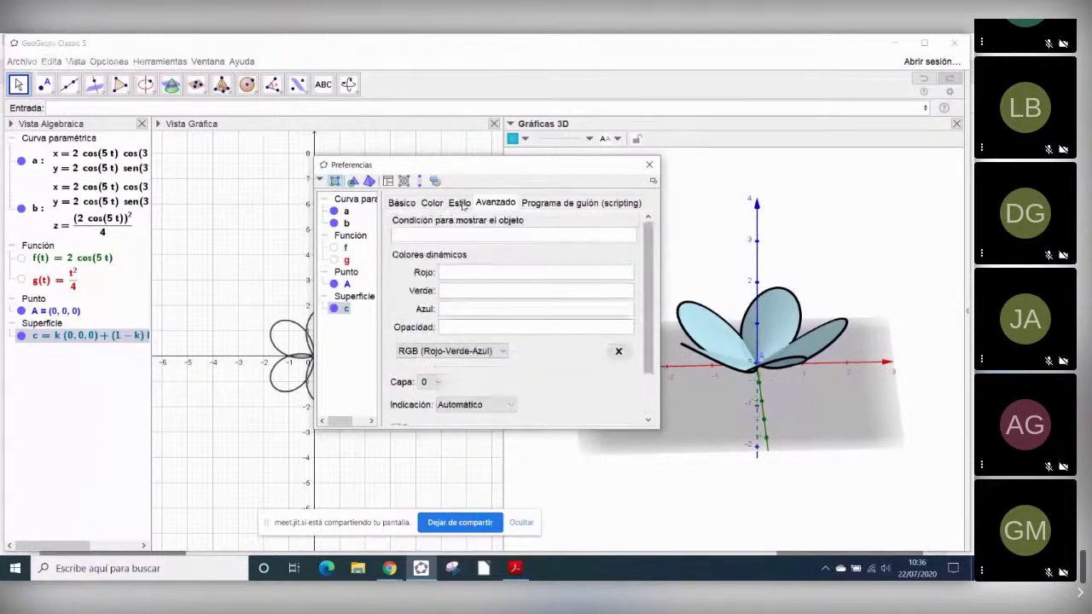
left_click(459, 202)
left_click(482, 227)
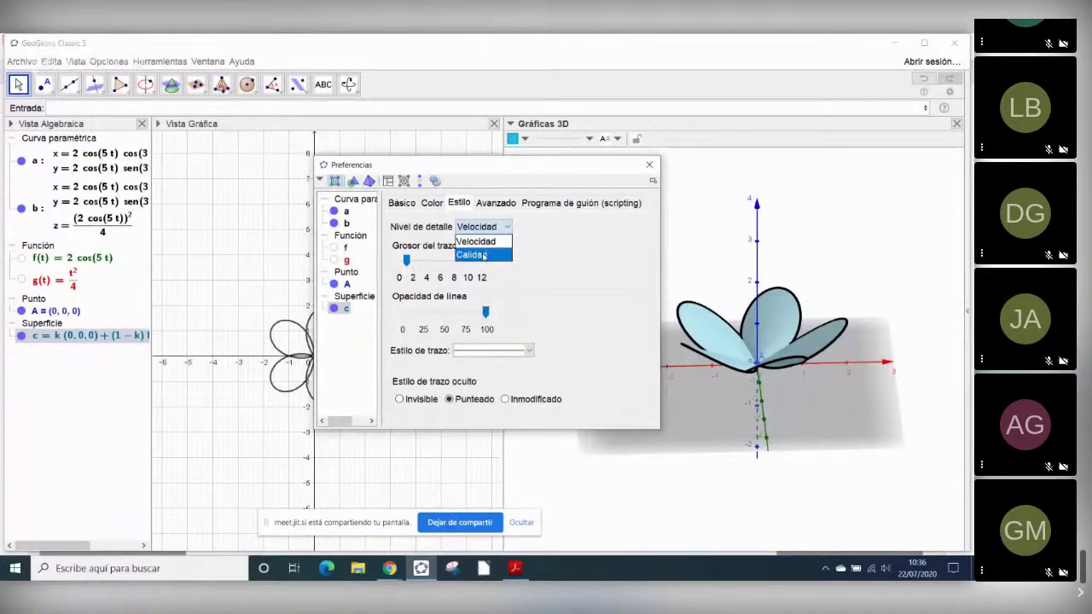
left_click(483, 255)
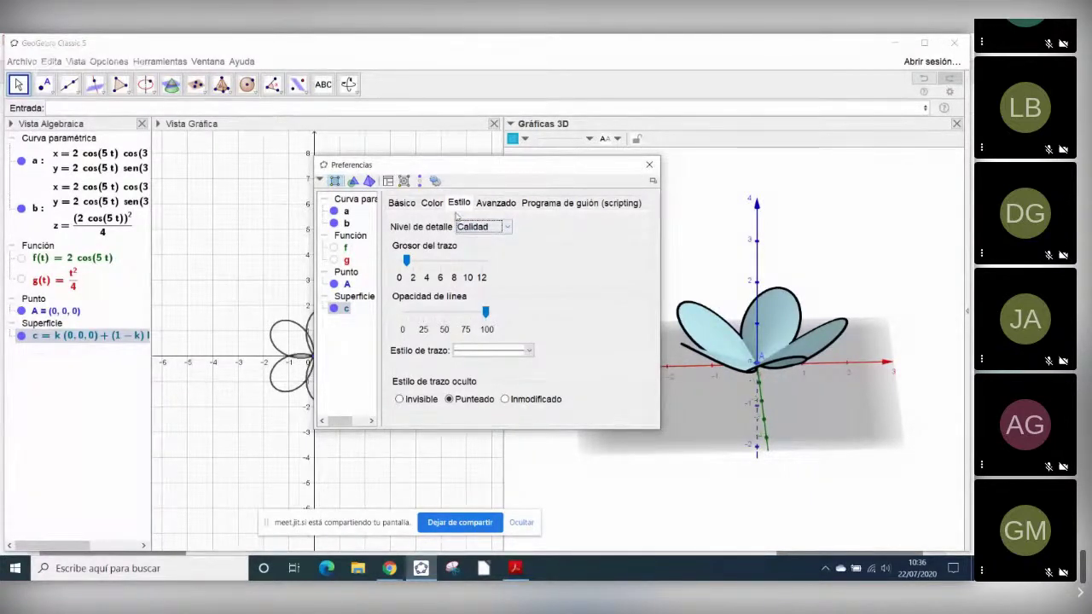
- Recolour petal surface c deep pink and close the preferences
left_click(431, 202)
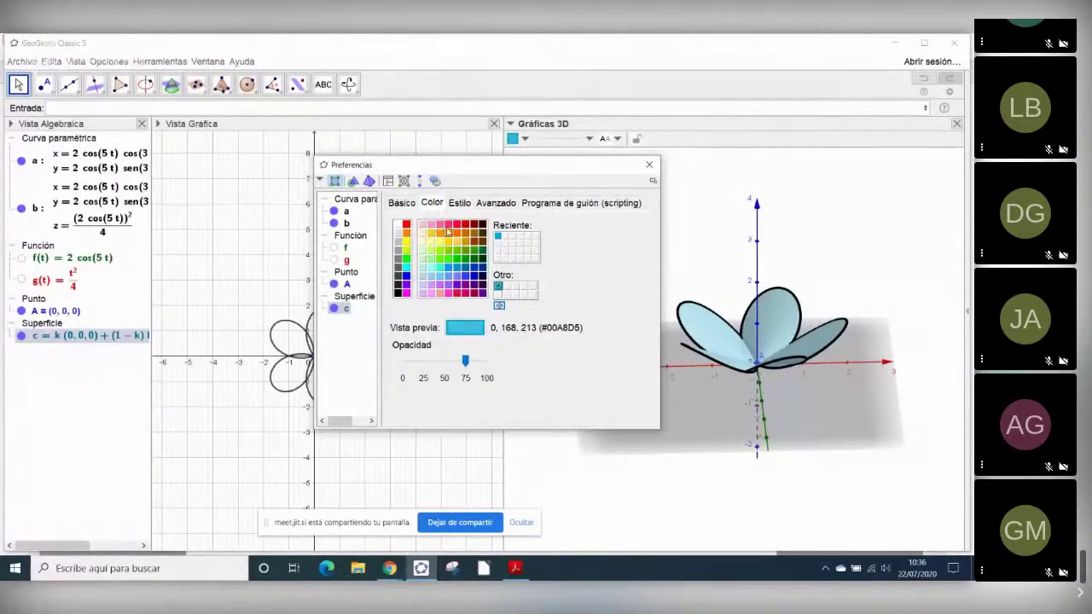
left_click(439, 224)
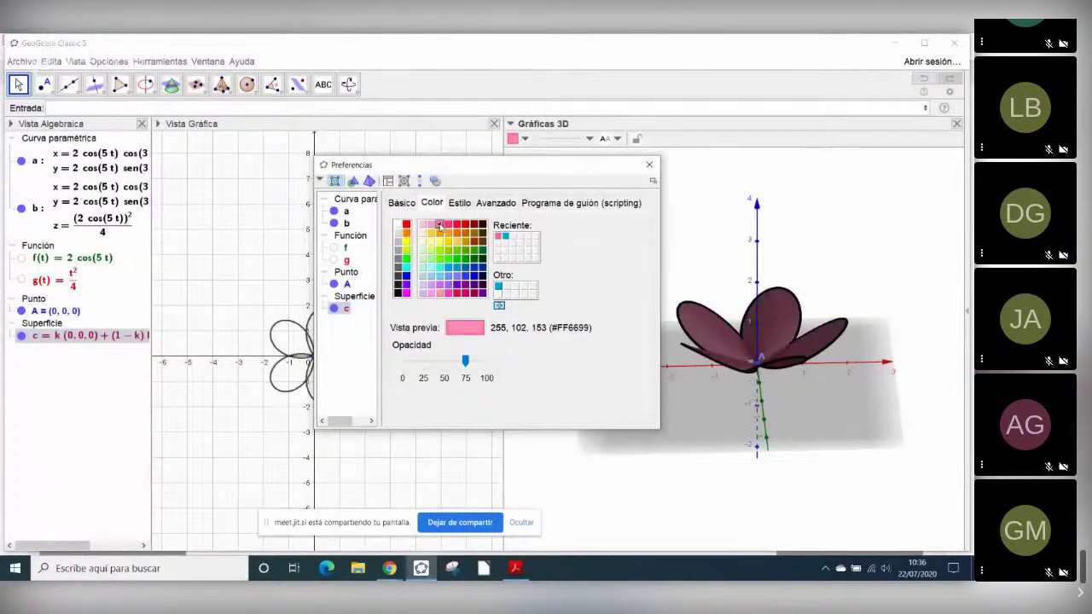
left_click(457, 293)
left_click(649, 164)
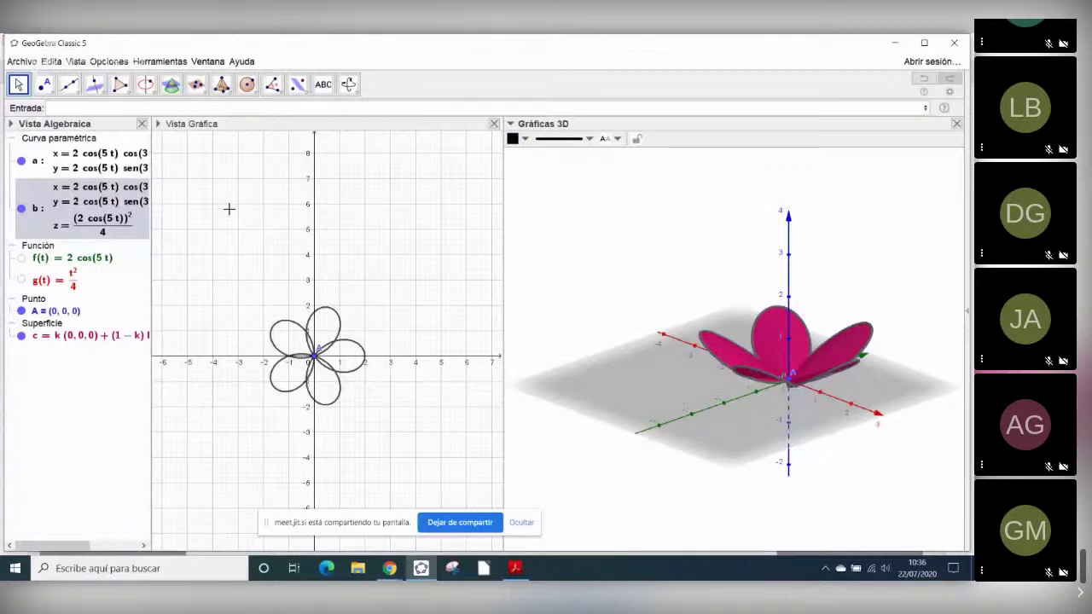
- Restyle the 3D petal outline, curve b, in the same deep pink as the petal surface
left_click(587, 139)
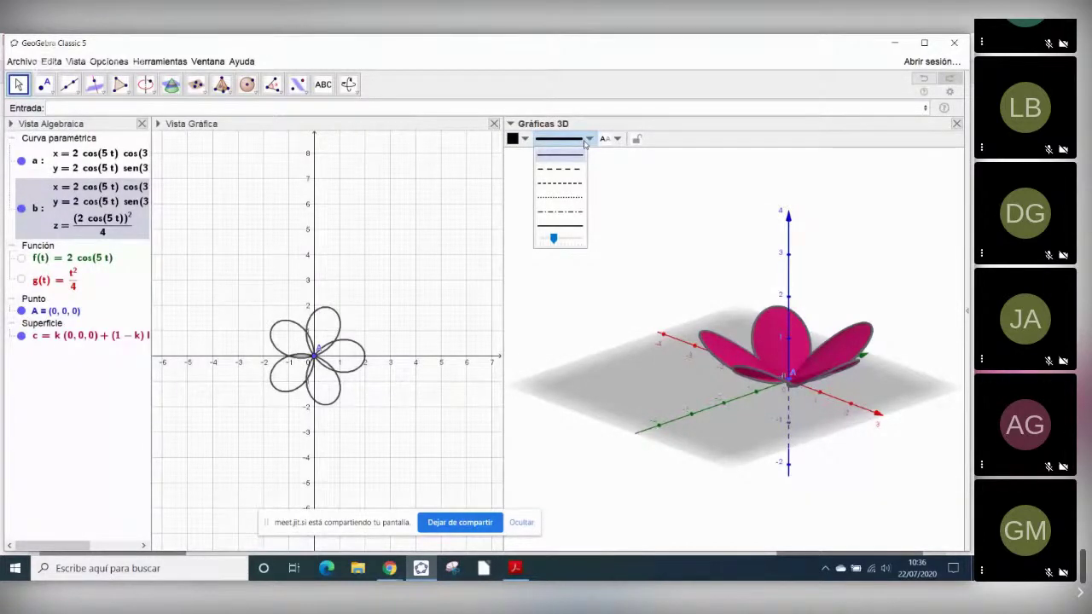
left_click(611, 302)
left_click_drag(611, 302, 560, 299)
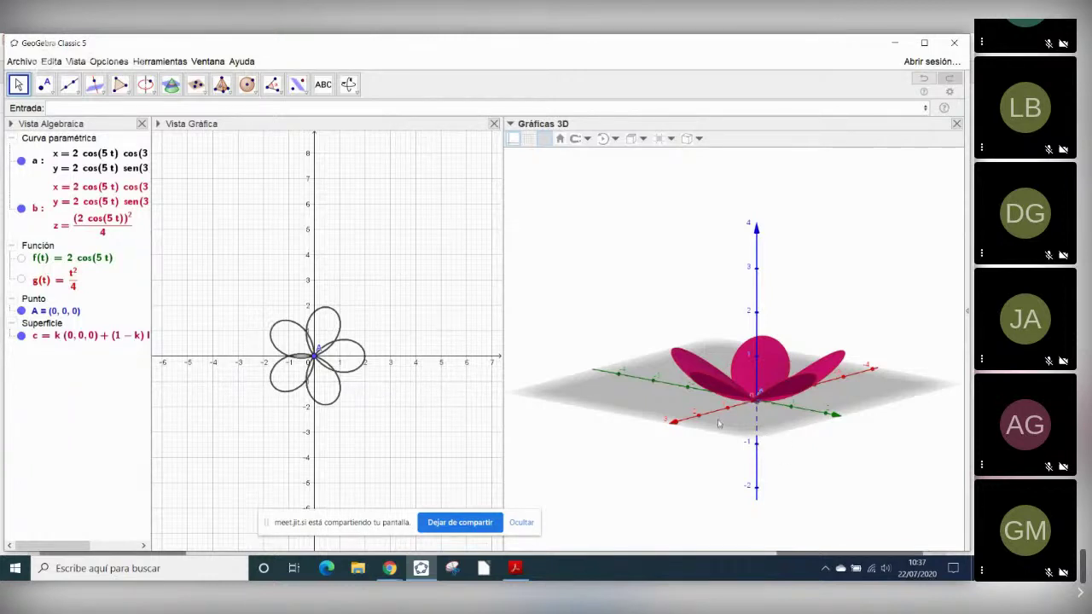
- Place a point on the z-axis at (0, 0, -1) below the flower in the 3D view
left_click(44, 83)
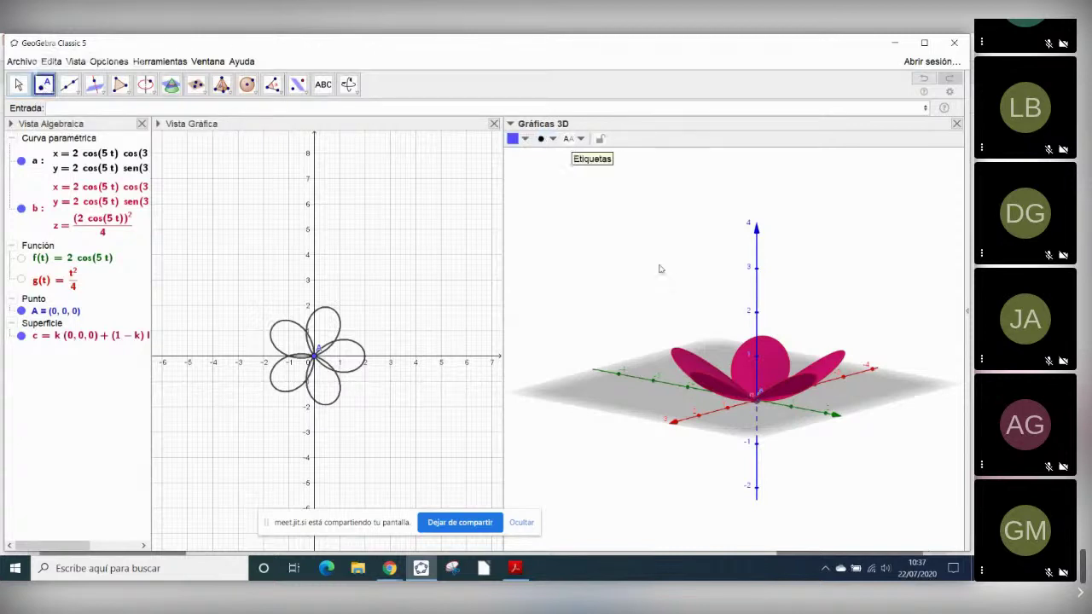
left_click(756, 442)
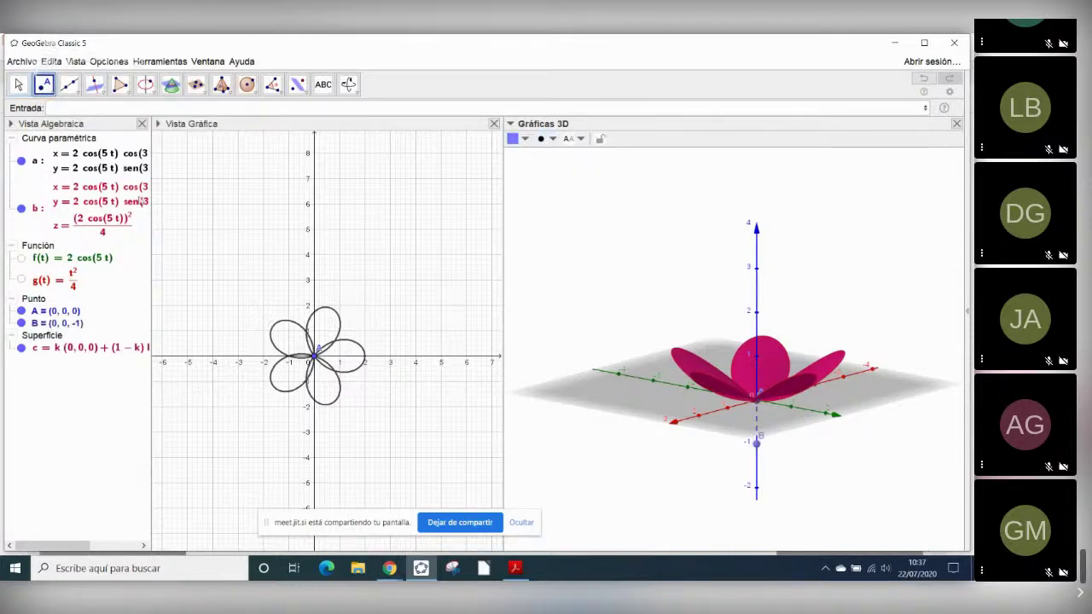
key("Escape")
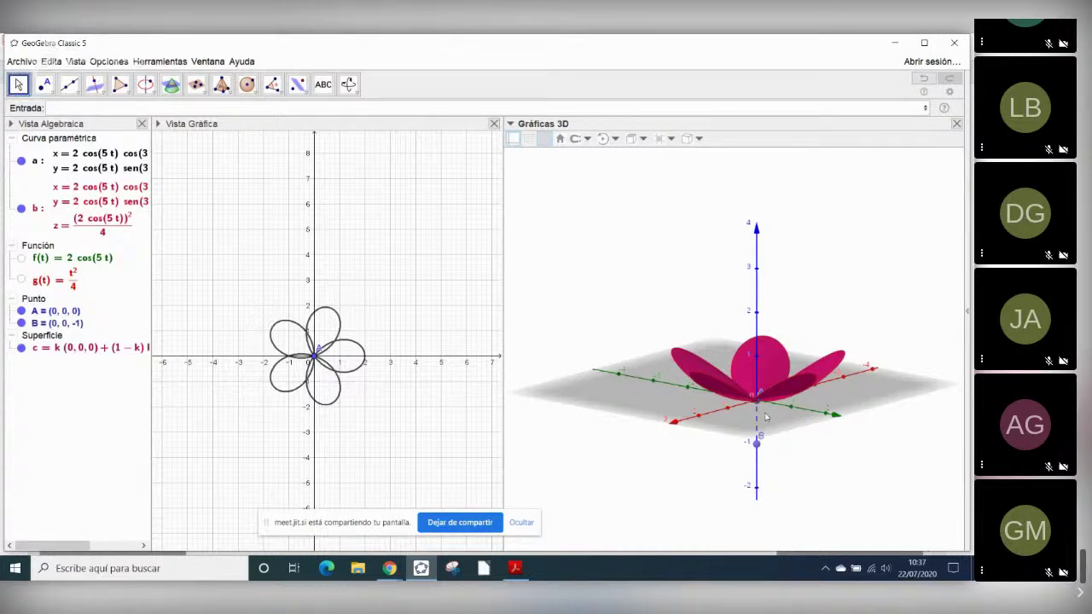
- Create a point at (0.1, 0, -2) by entering its coordinates
left_click(60, 108)
type("(")
type("0,1")
type(",")
type("0")
key("BackSpace")
type(",-2")
key("Return")
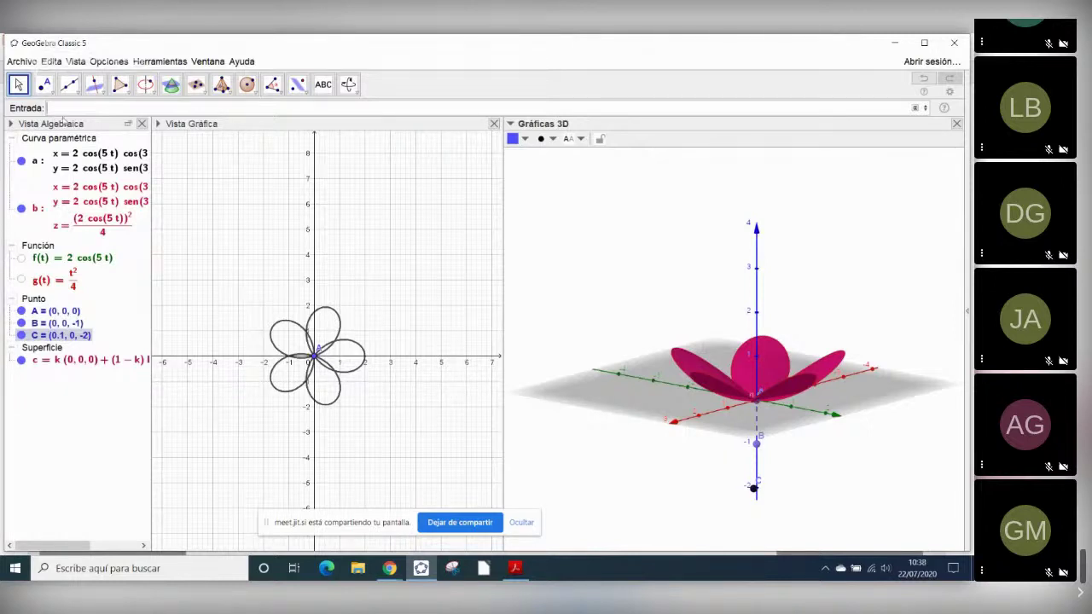
- Create the flower's stem as a spline through points A, B and C with spline({A, B, C})
left_click(61, 313)
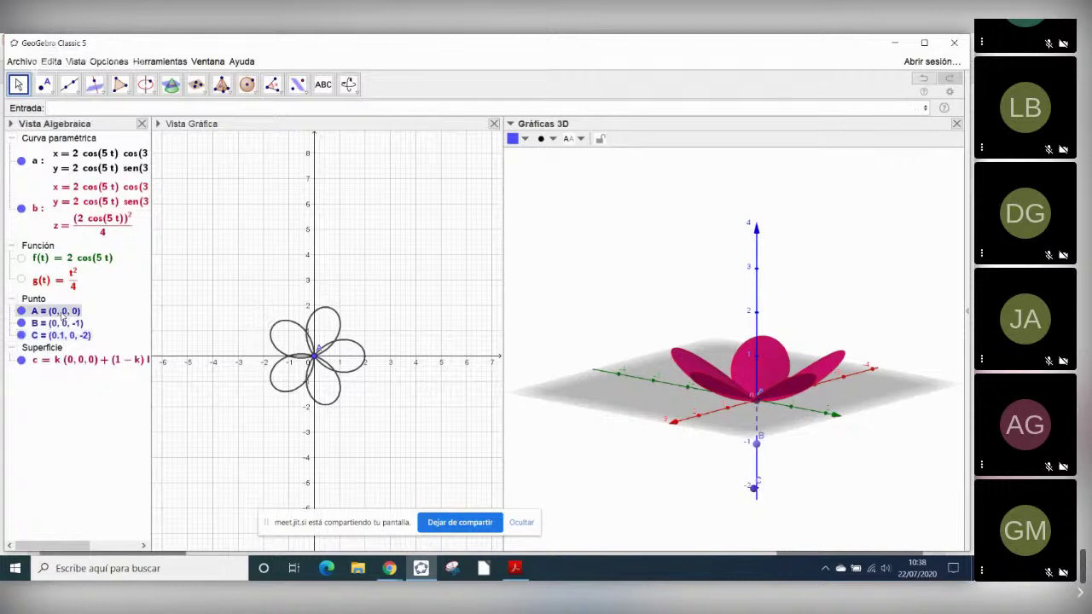
left_click(61, 335, "shift")
left_click_drag(63, 334, 53, 109)
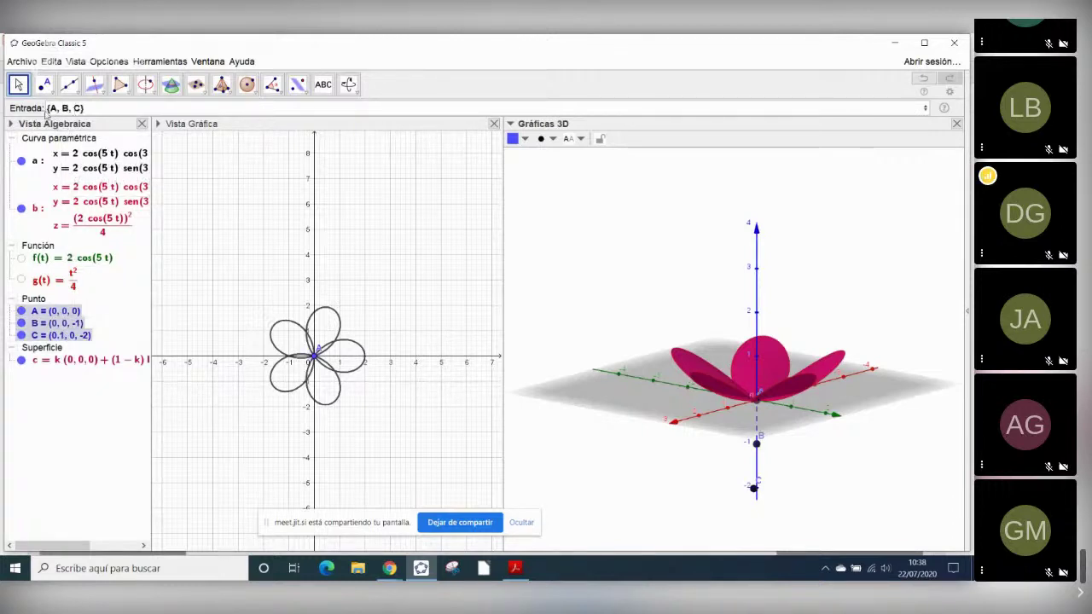
left_click(51, 109)
type("spline")
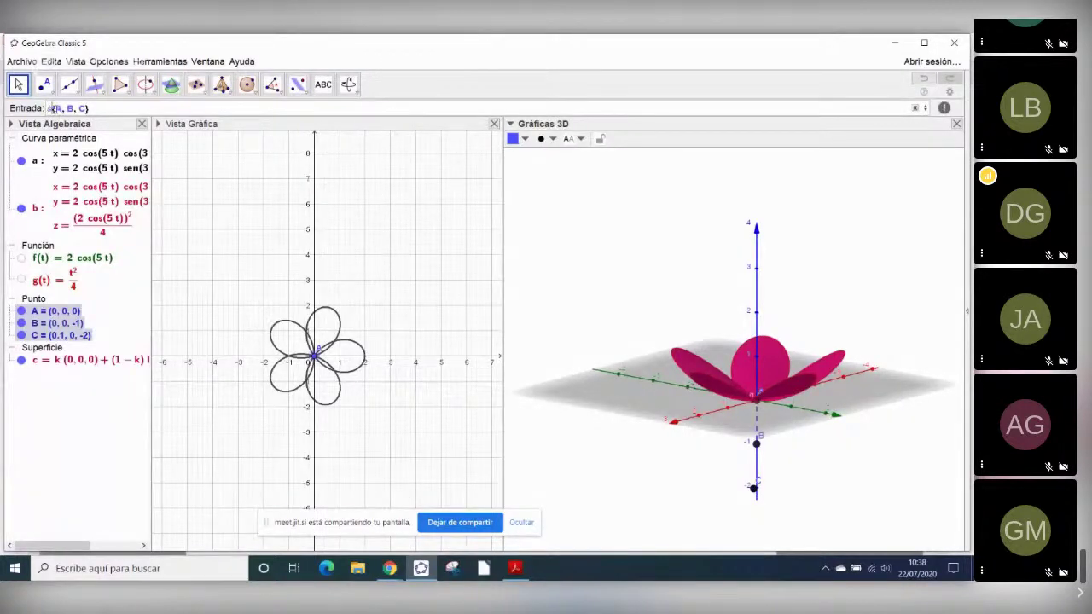
key("Escape")
type("(")
left_click(116, 109)
type(")")
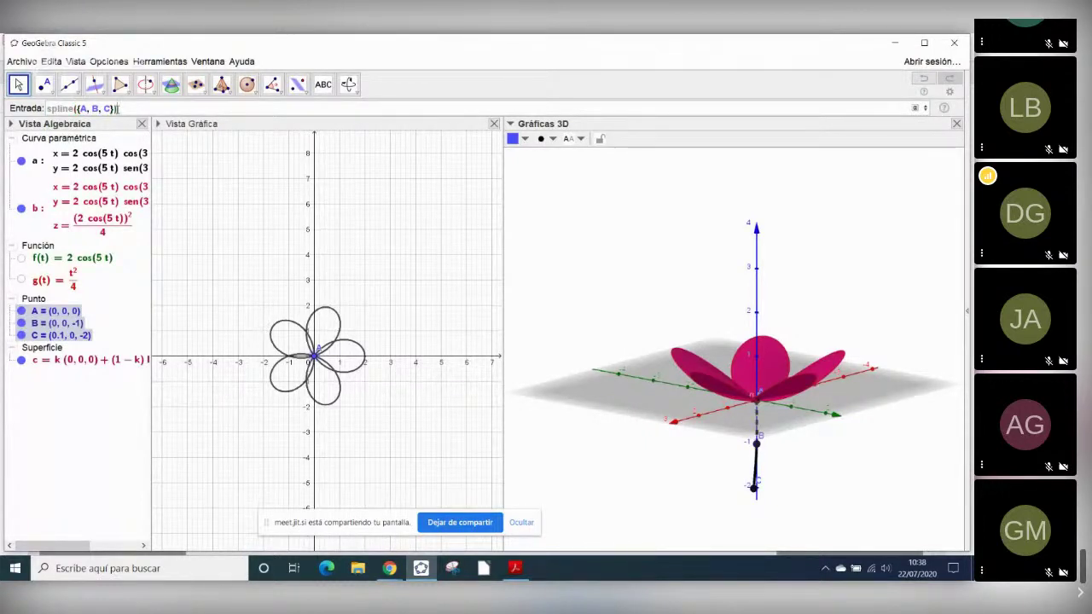
key("Return")
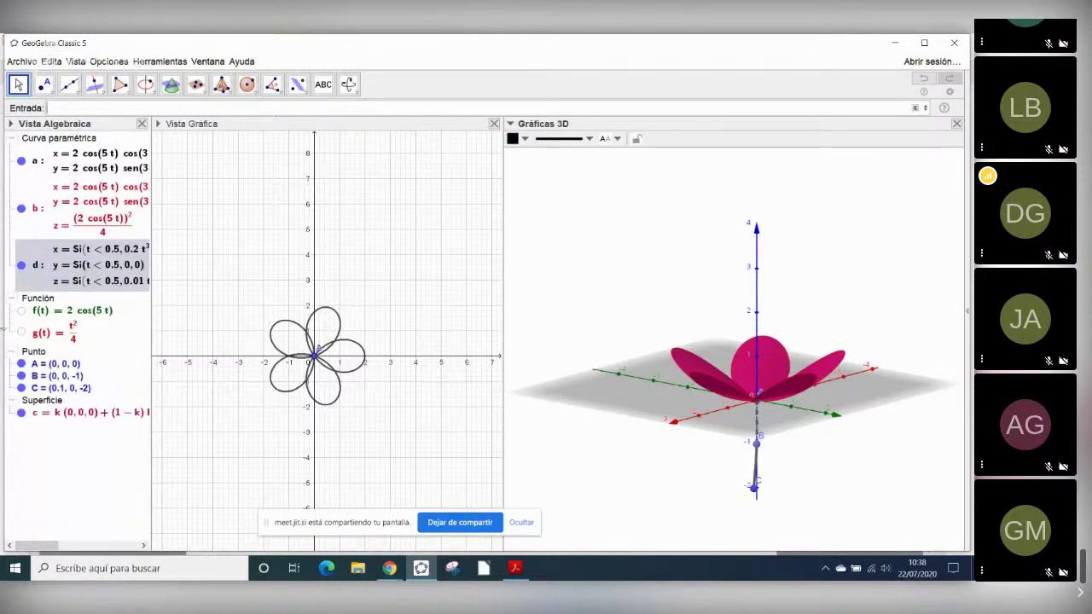
- Hide points B and C and recolour the stem spline dark green
left_click(39, 378)
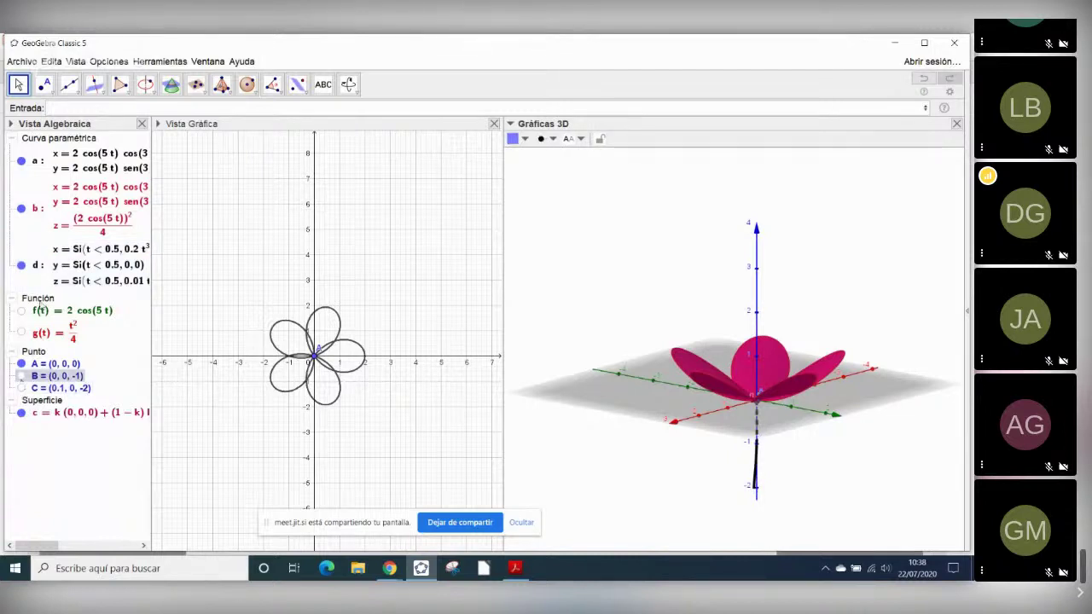
left_click(85, 275)
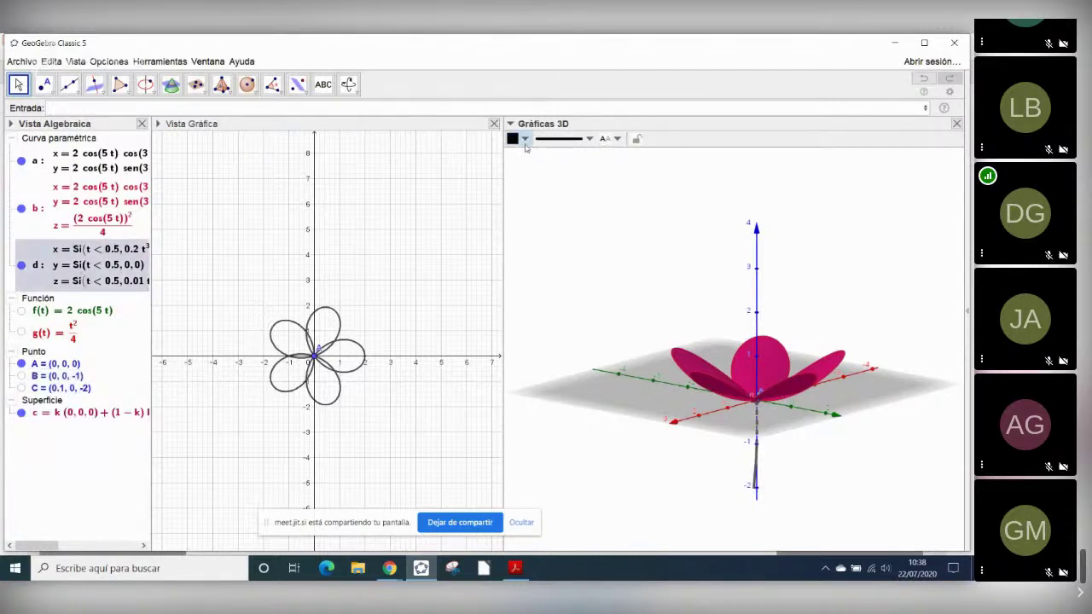
left_click(524, 141)
left_click(550, 168)
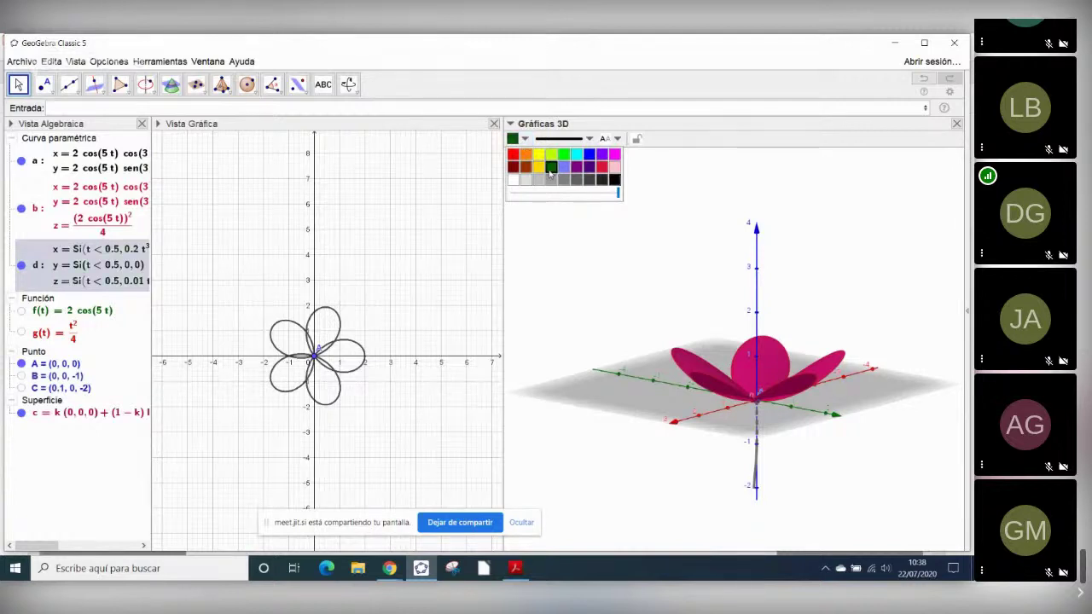
- Adjust the line thickness of the green stem spline and check it from another angle
left_click(562, 138)
left_click_drag(554, 240, 554, 245)
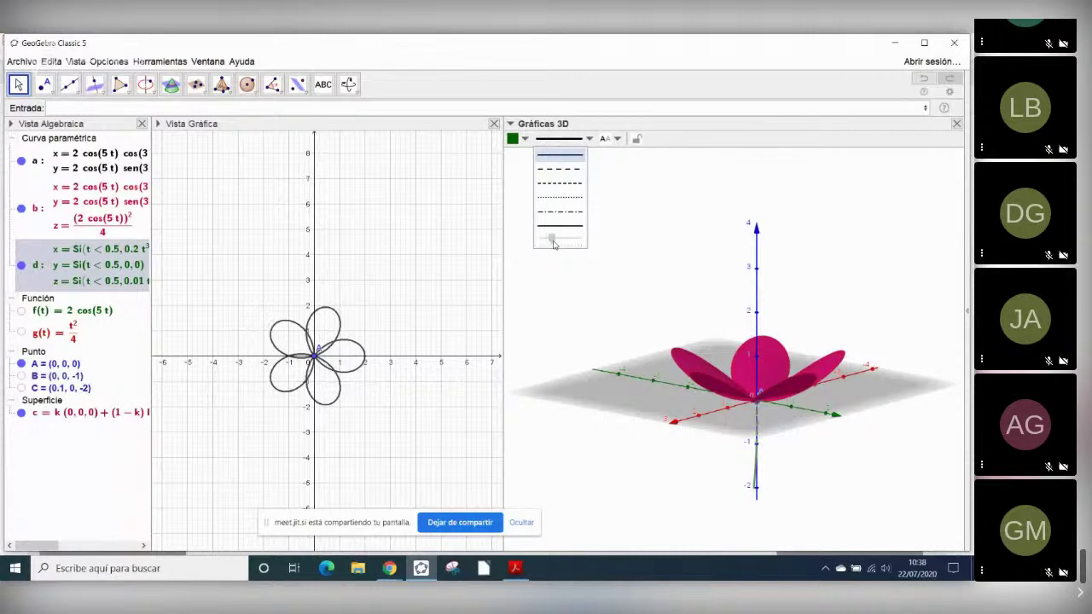
left_click(589, 307)
left_click_drag(609, 312, 270, 295)
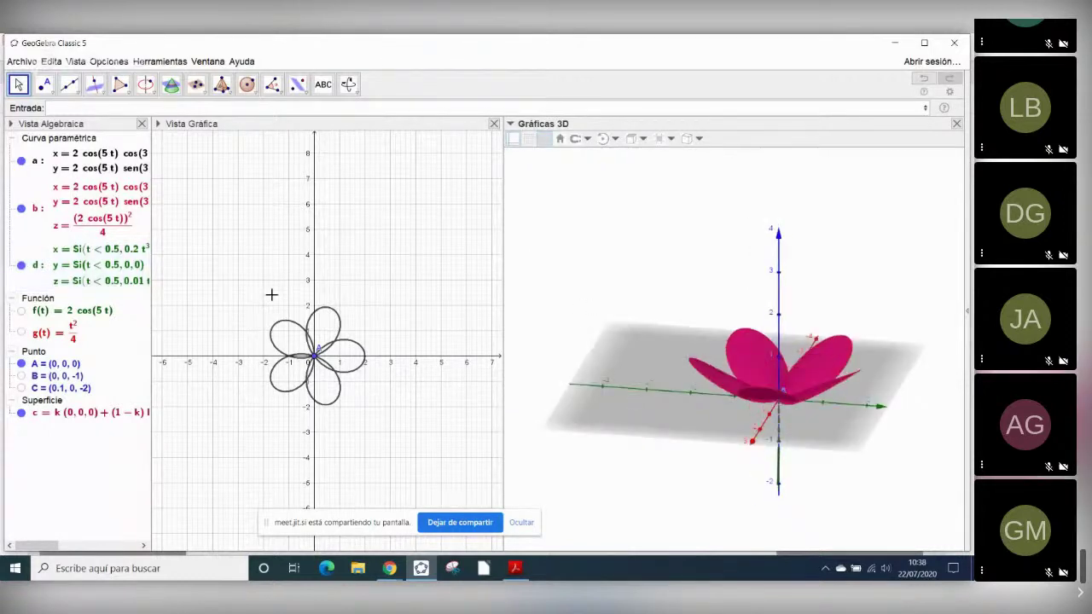
- Switch to the Jitsi meeting in Chrome to check the call, and return to the GeoGebra flower
left_click(108, 290)
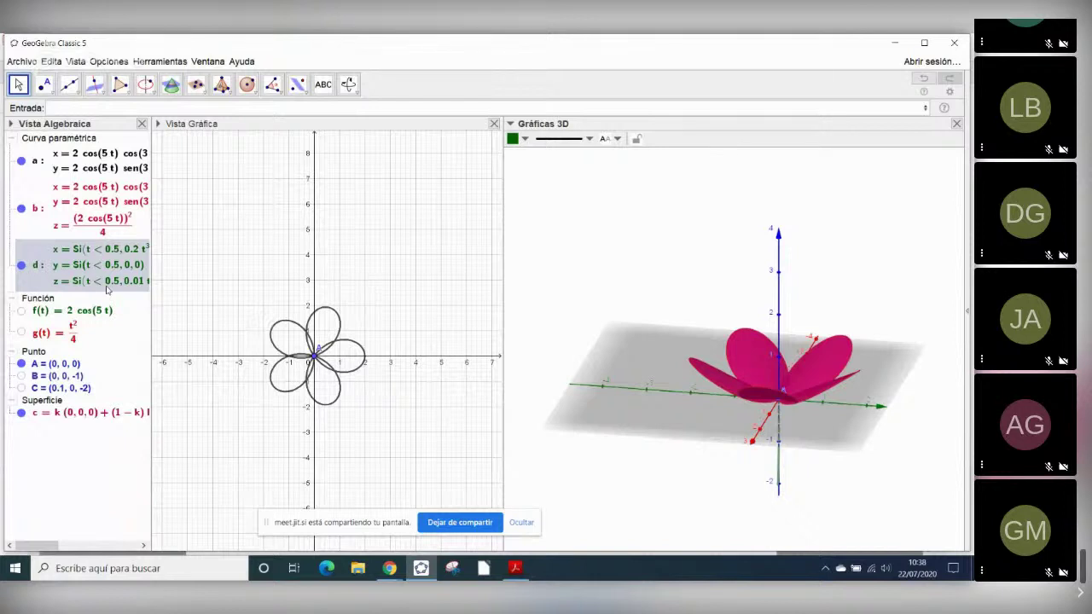
left_click(389, 568)
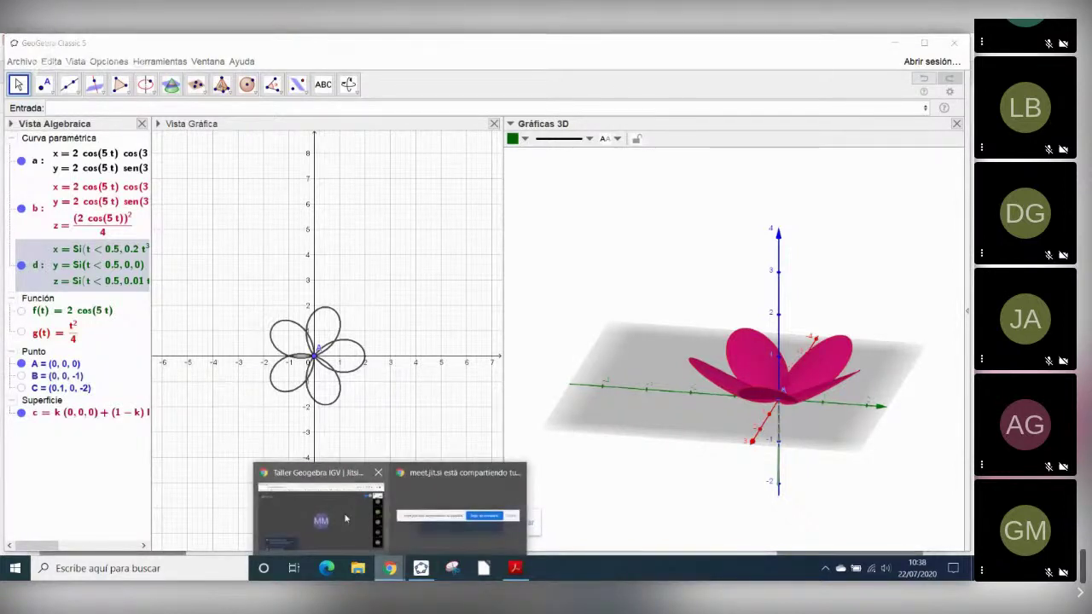
left_click(346, 517)
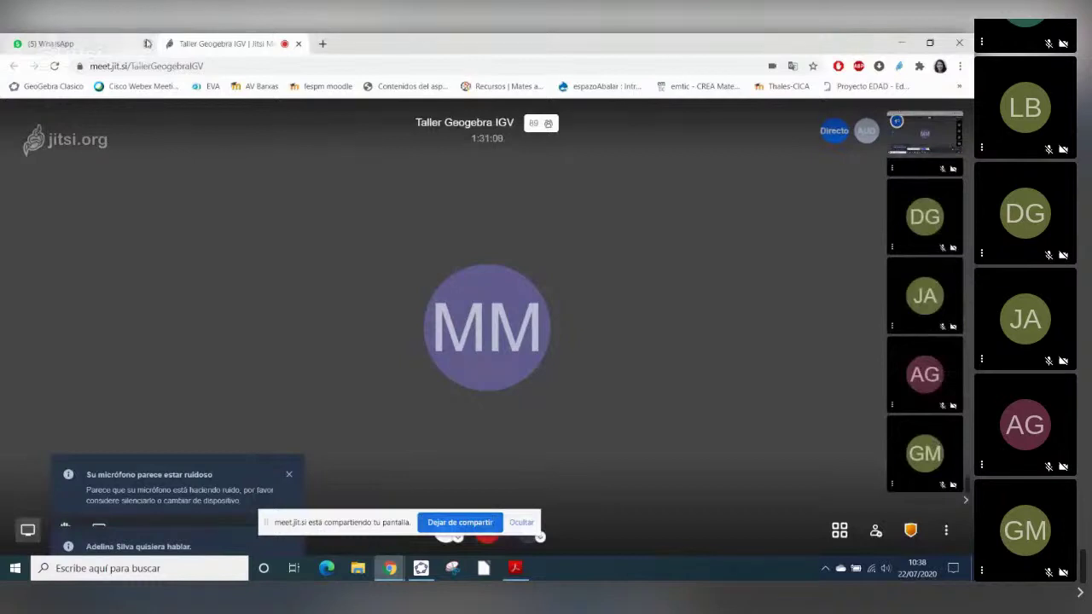
left_click(147, 44)
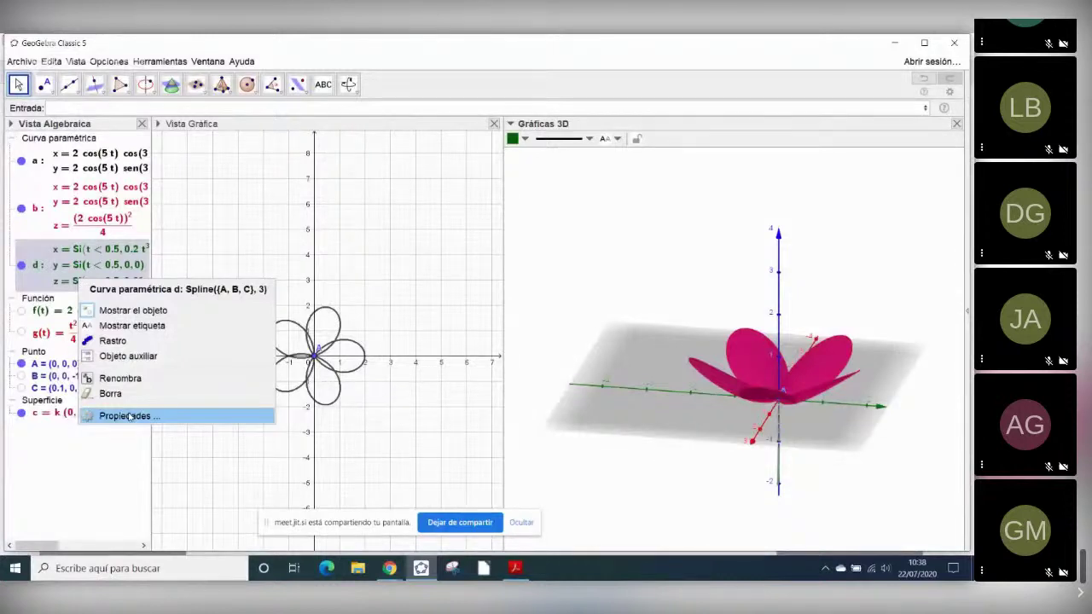
- Recolour the stem spline a brighter green and check it from a slightly different angle
left_click(128, 416)
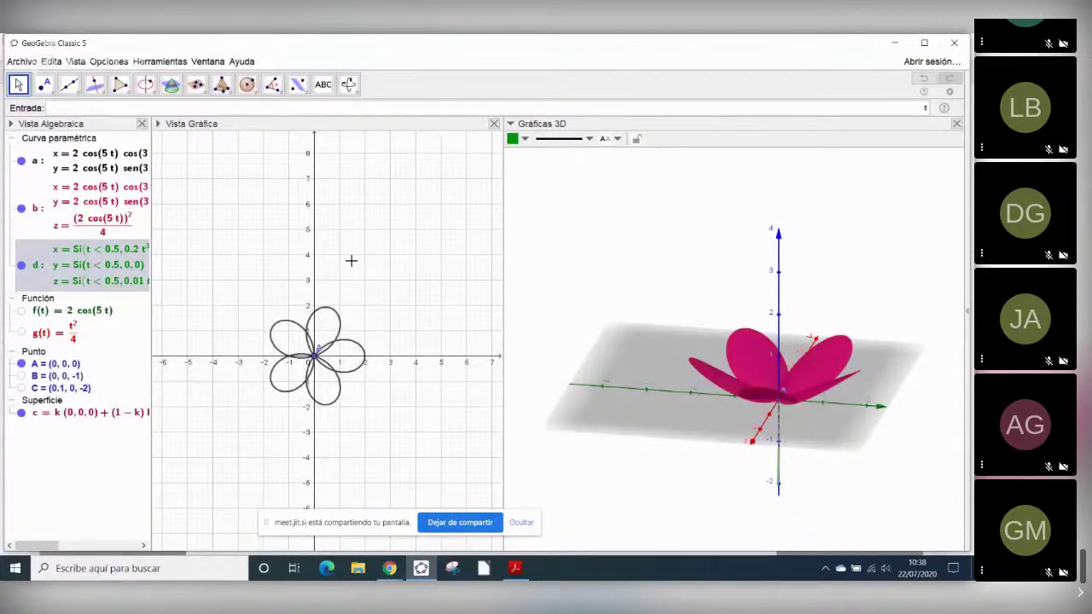
left_click(595, 292)
mouse_move(595, 292)
left_mouse_down()
mouse_move(583, 284)
mouse_move(597, 295)
mouse_move(580, 299)
mouse_move(607, 294)
mouse_move(573, 302)
mouse_move(594, 299)
left_mouse_up()
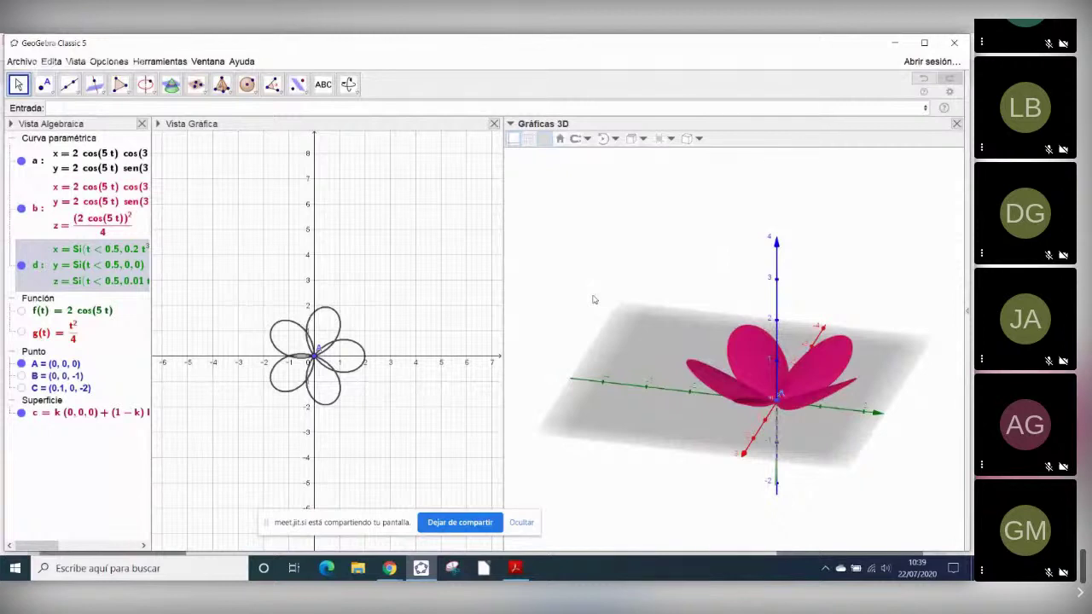
left_click(594, 300)
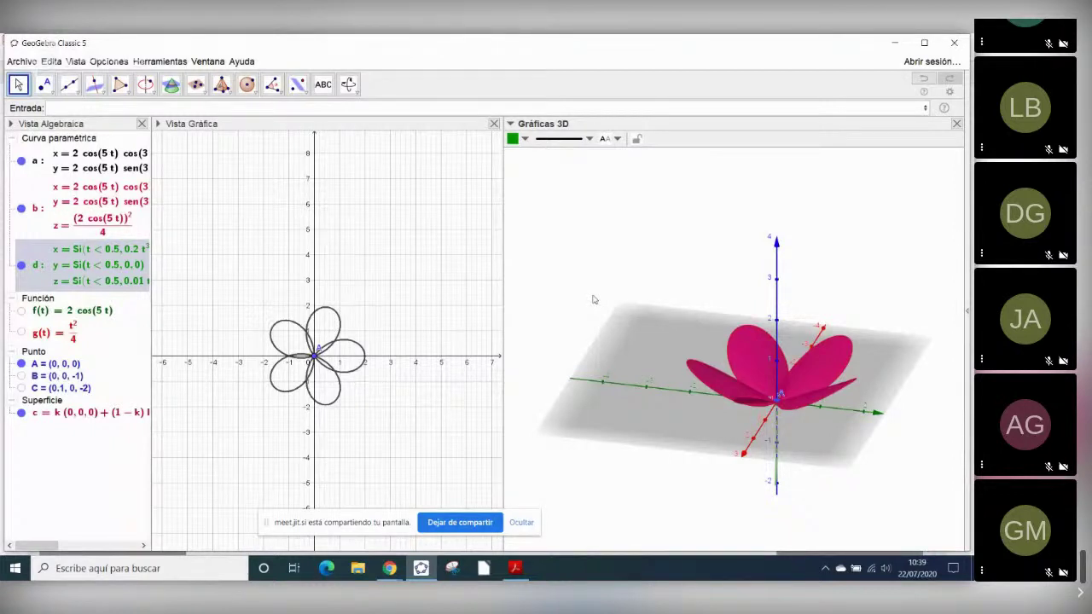
- Start a 3D Curva command with the component expressions t, 0 and 2 ln(t+1) for a stamen
left_click(307, 108)
type("curv")
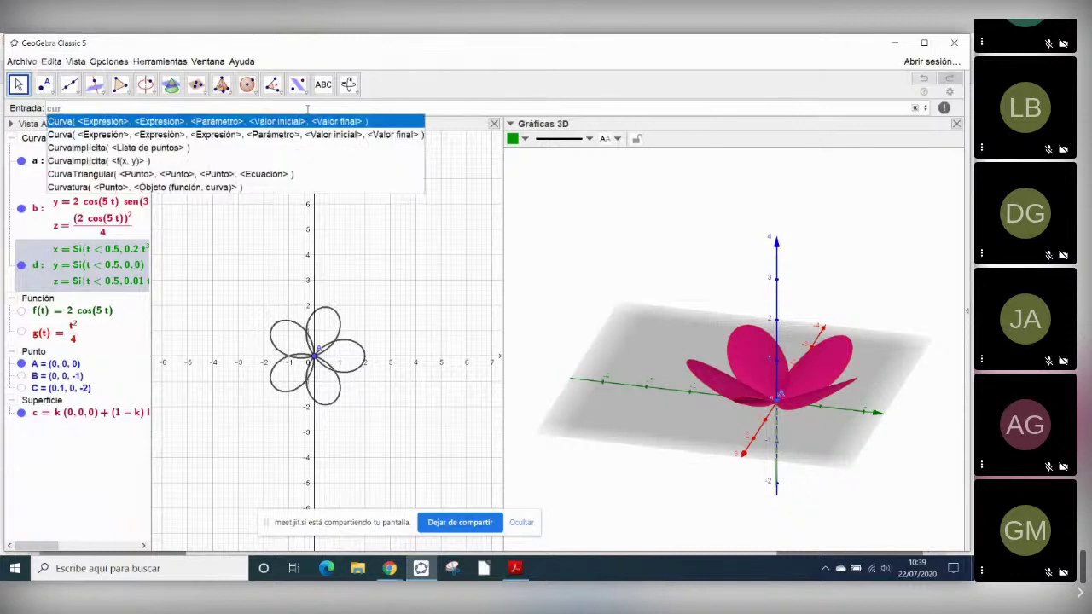
left_click(148, 134)
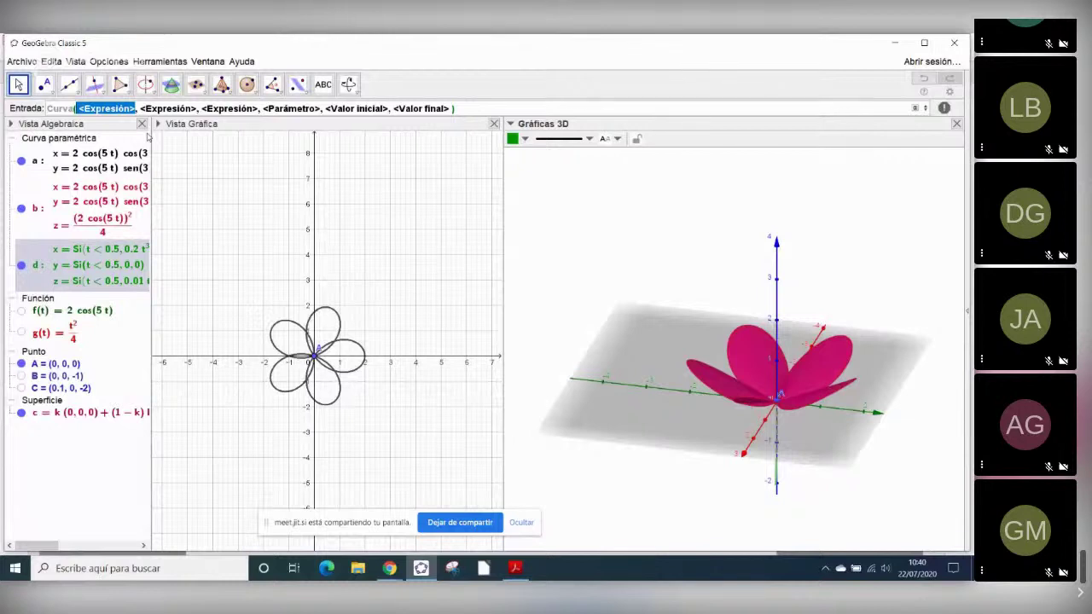
key("BackSpace")
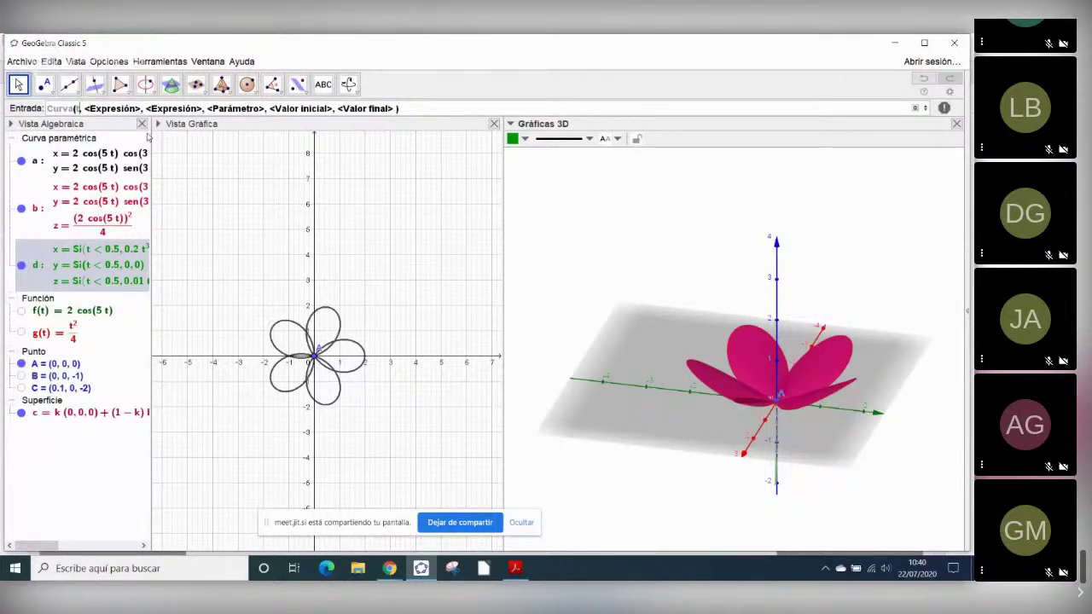
type("t")
key("Tab")
type("0")
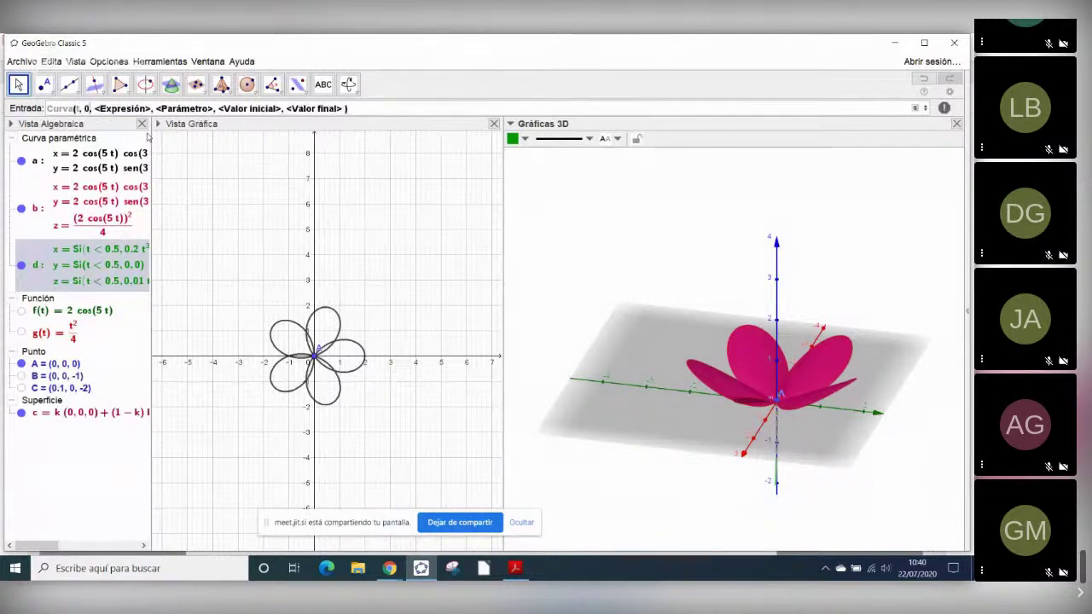
key("Tab")
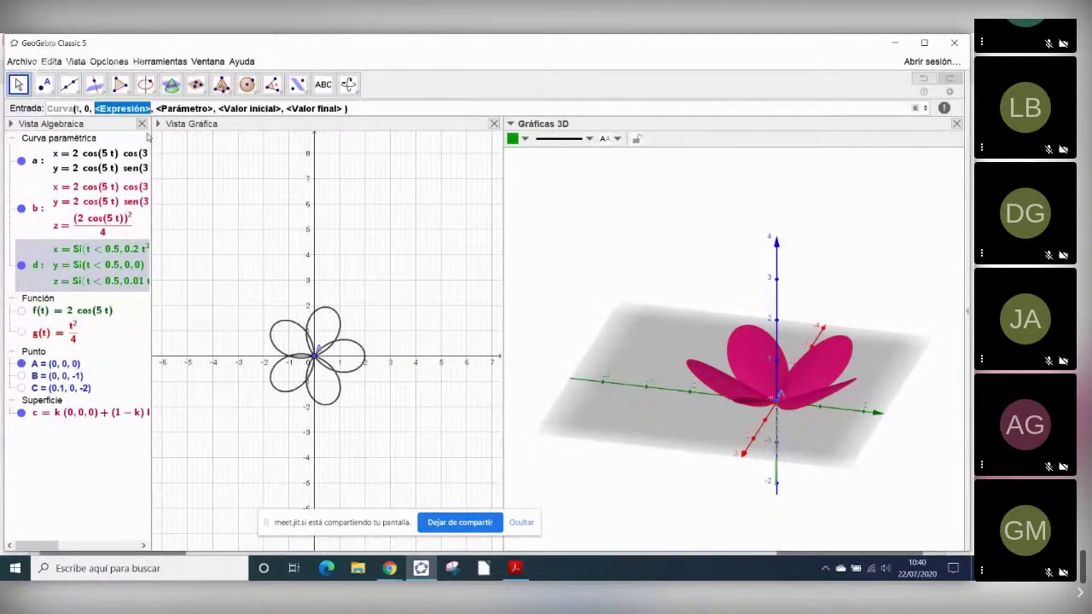
type("ln(")
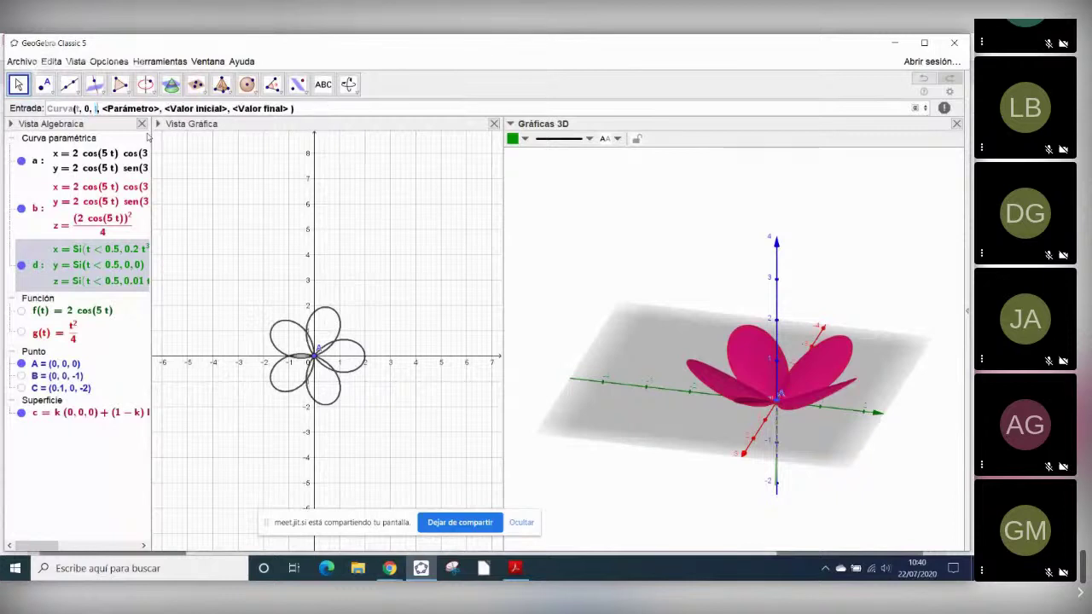
type("t+1")
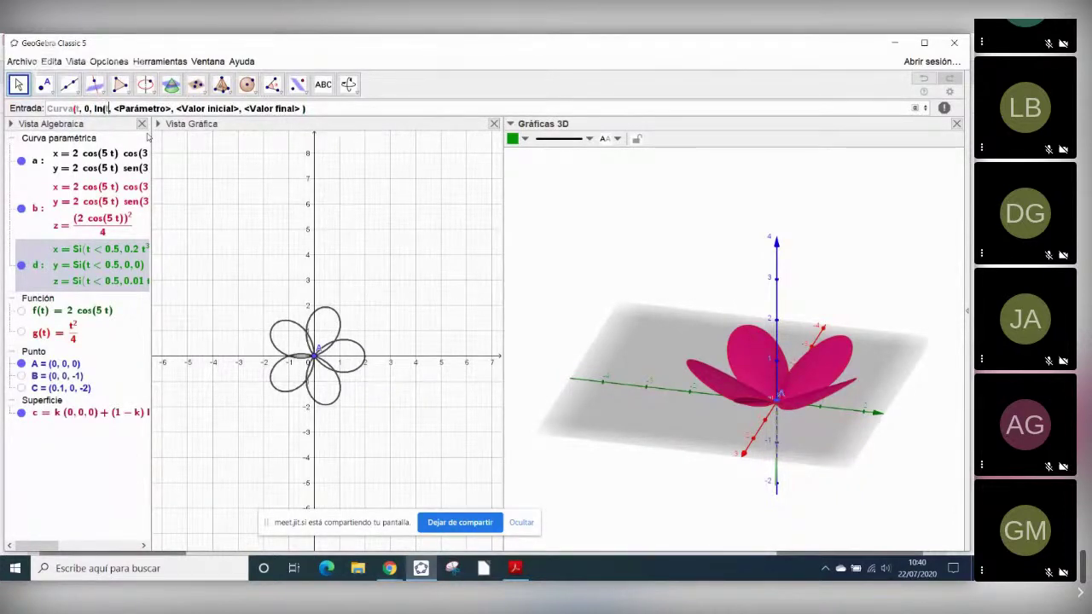
type(")")
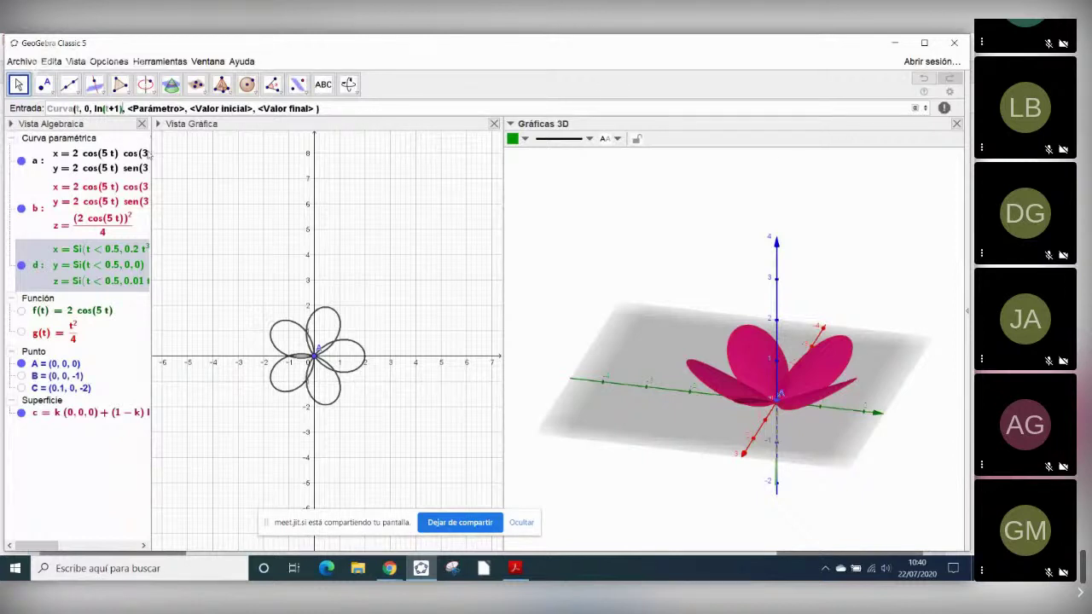
left_click(94, 108)
type("2")
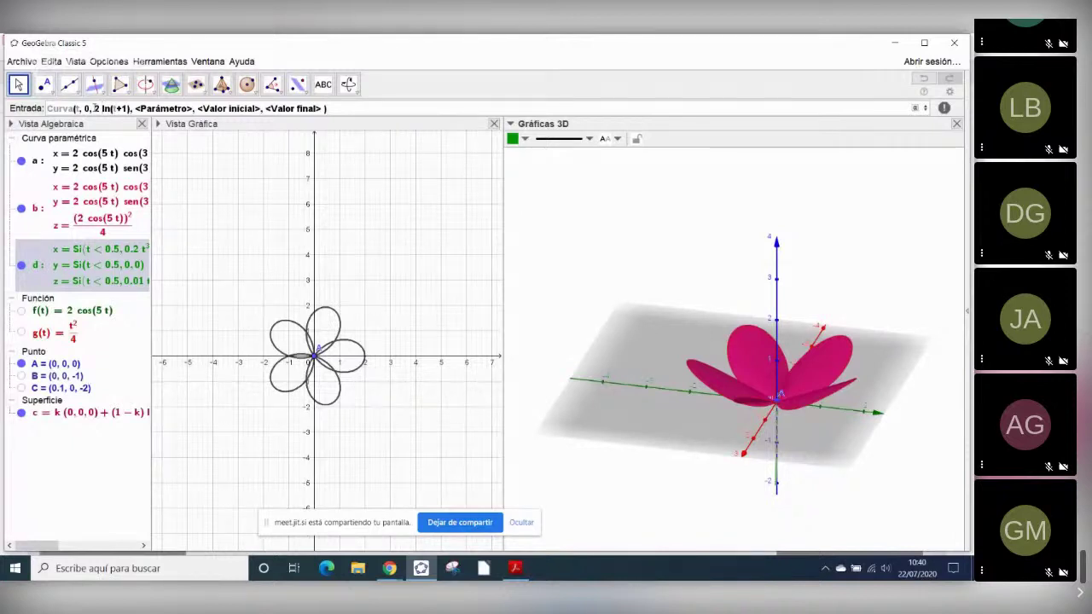
- Complete the stamen curve with parameter t running from 0 to 1 and create it
key("Right")
key("Right")
key("Right")
key("Right")
key("Right")
key("Right")
key("Right")
key("Right")
key("Right")
key("Right")
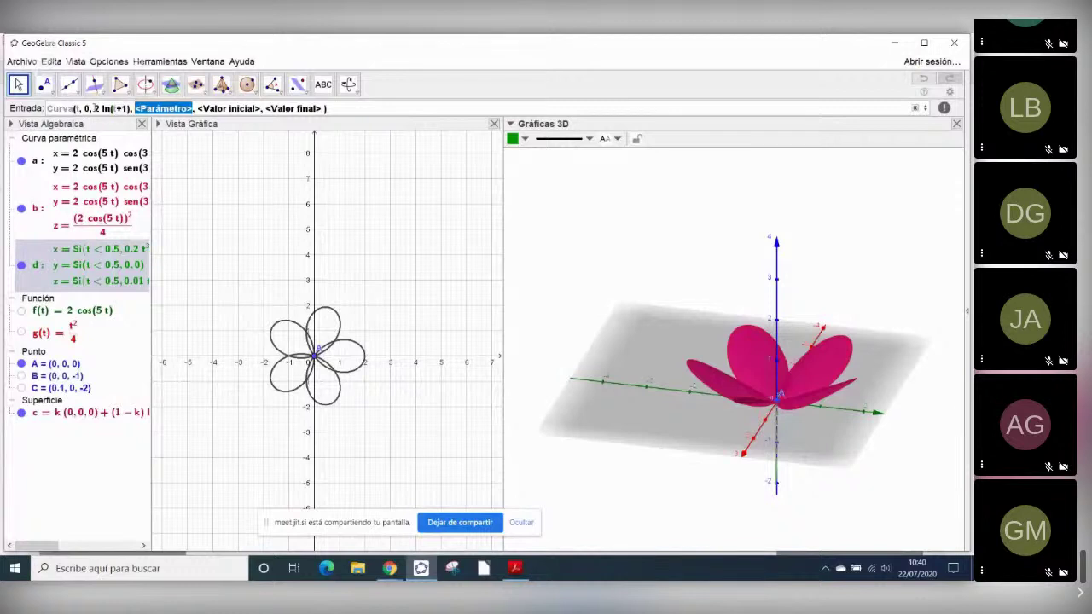
type("t")
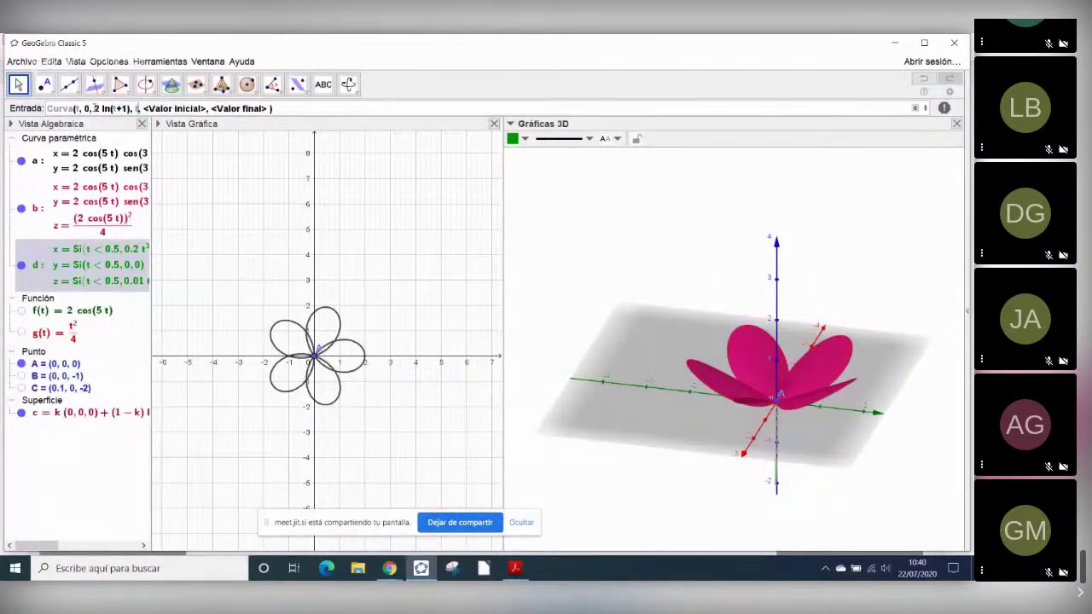
key("Right")
key("Right")
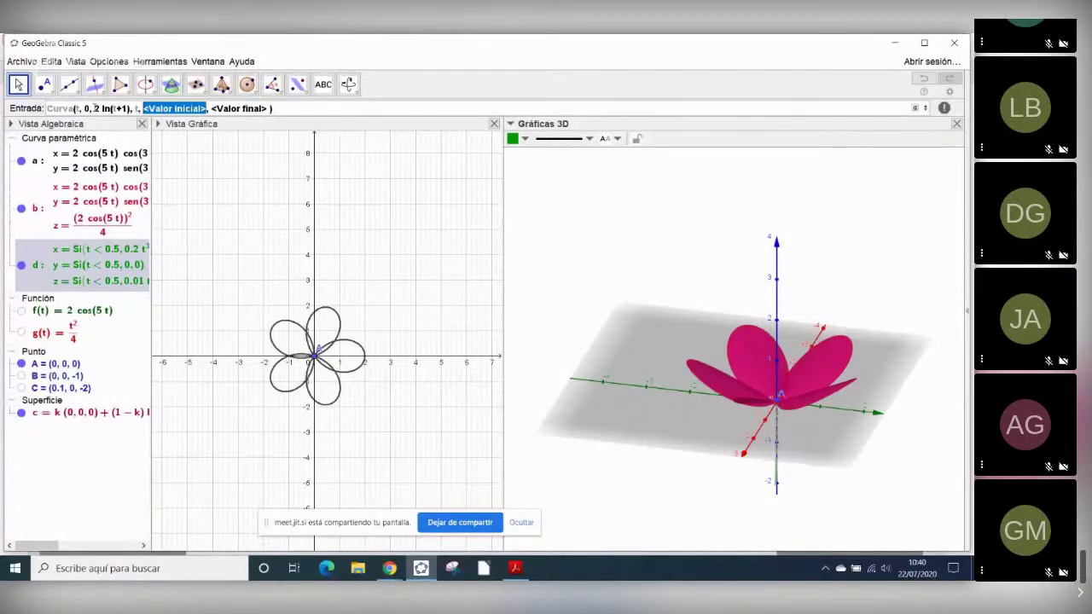
type("0")
key("Right")
key("Right")
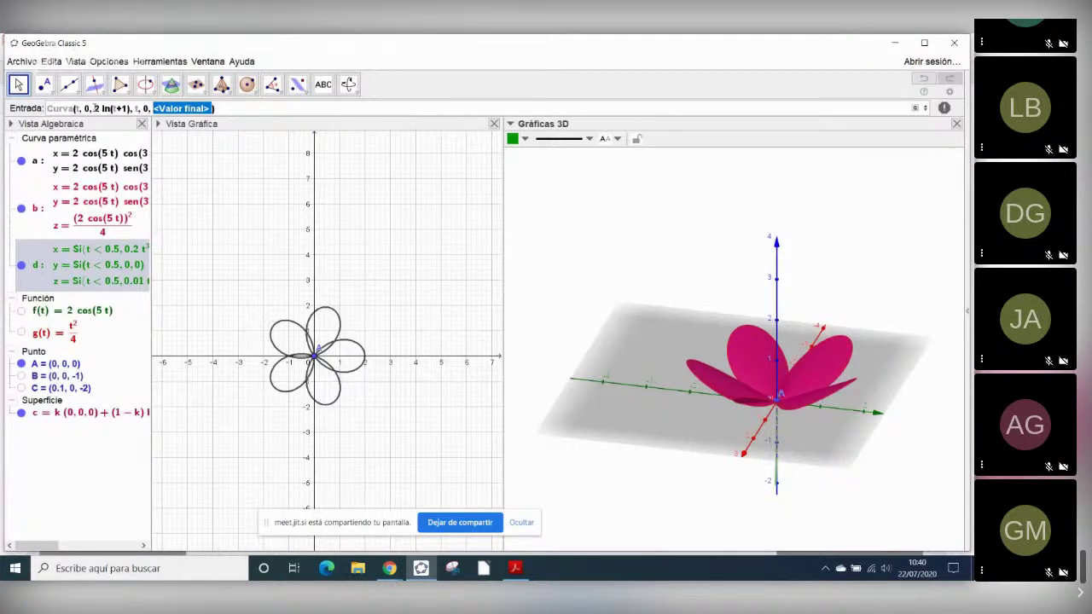
type("1")
key("Return")
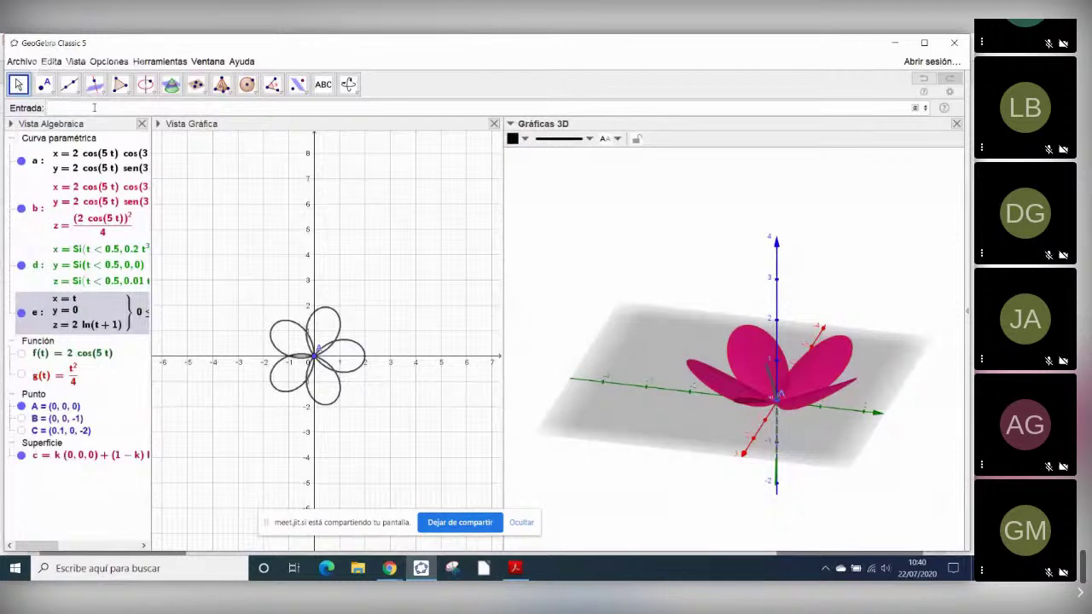
- Redefine the stamen curve e with 0.5 as its final parameter value and check it from another angle
left_click_drag(588, 443, 550, 482)
double_click(119, 312)
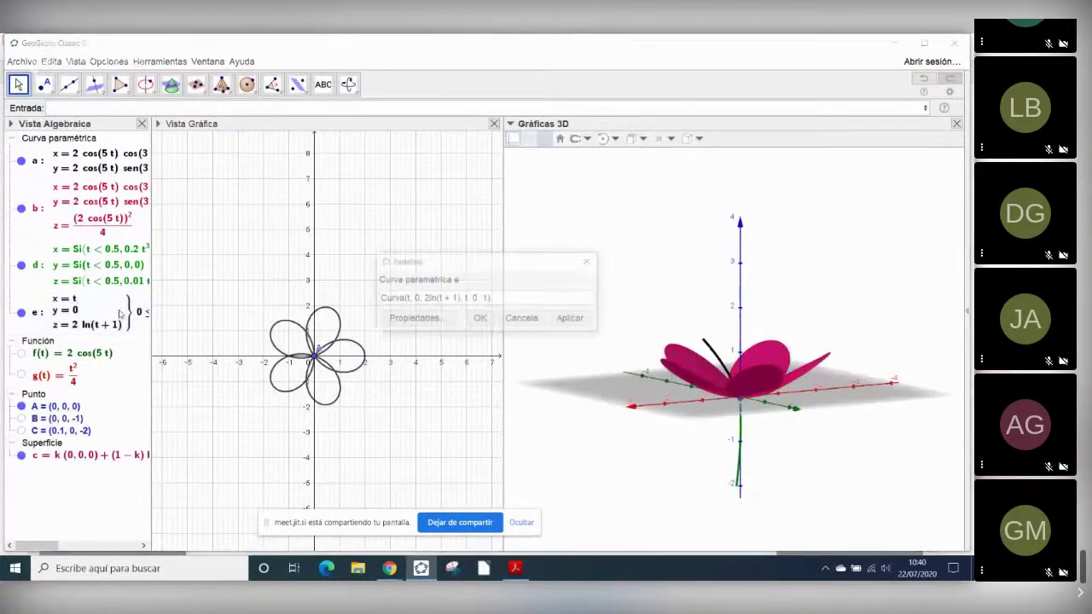
left_click(486, 299)
key("BackSpace")
type("0.5")
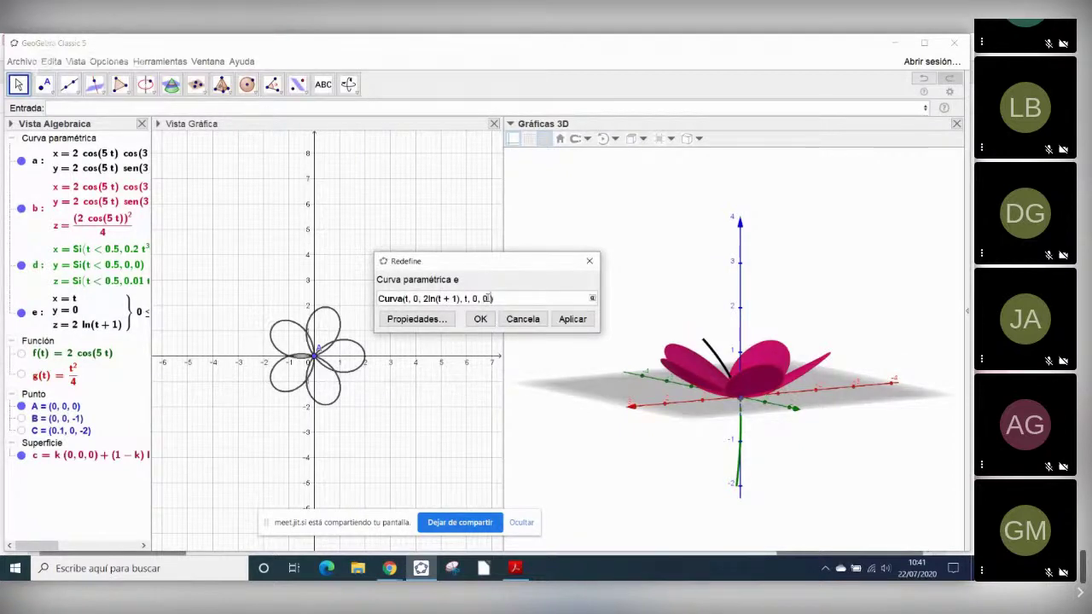
key("Return")
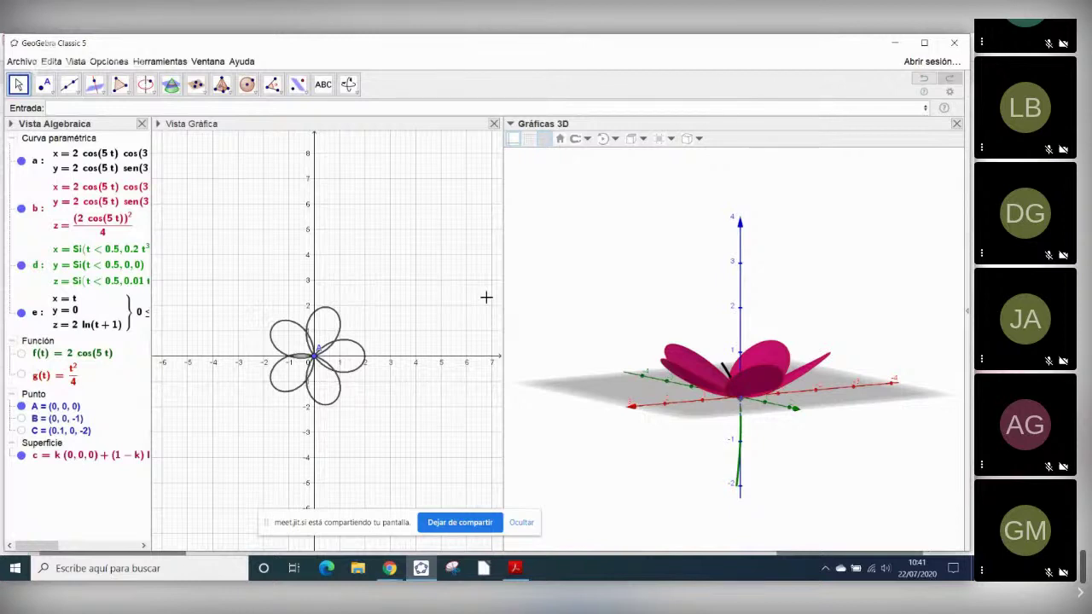
left_click_drag(609, 293, 664, 320)
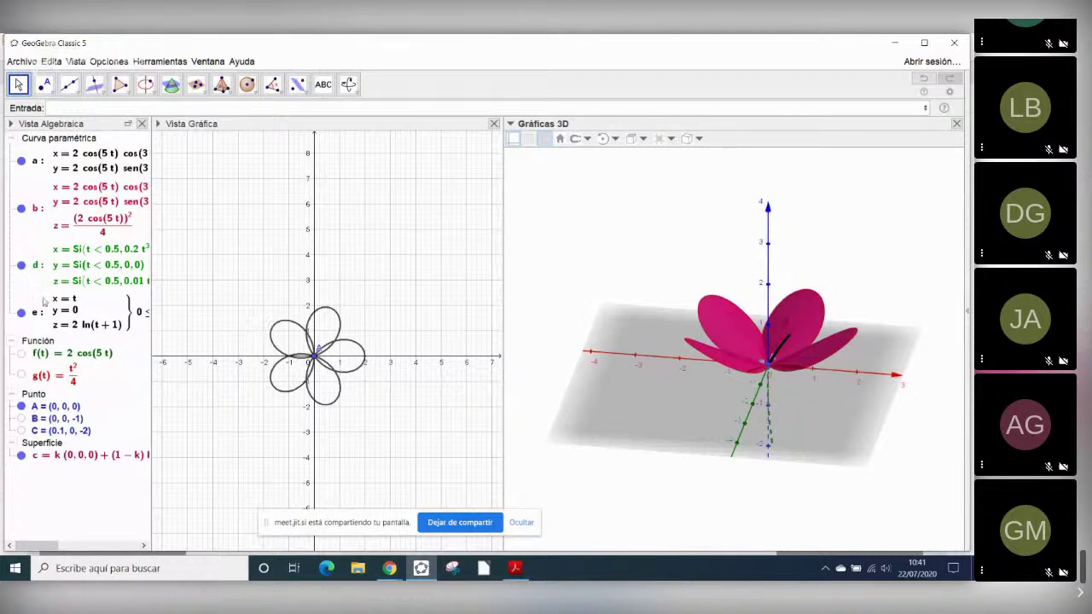
left_click(75, 323)
double_click(75, 323)
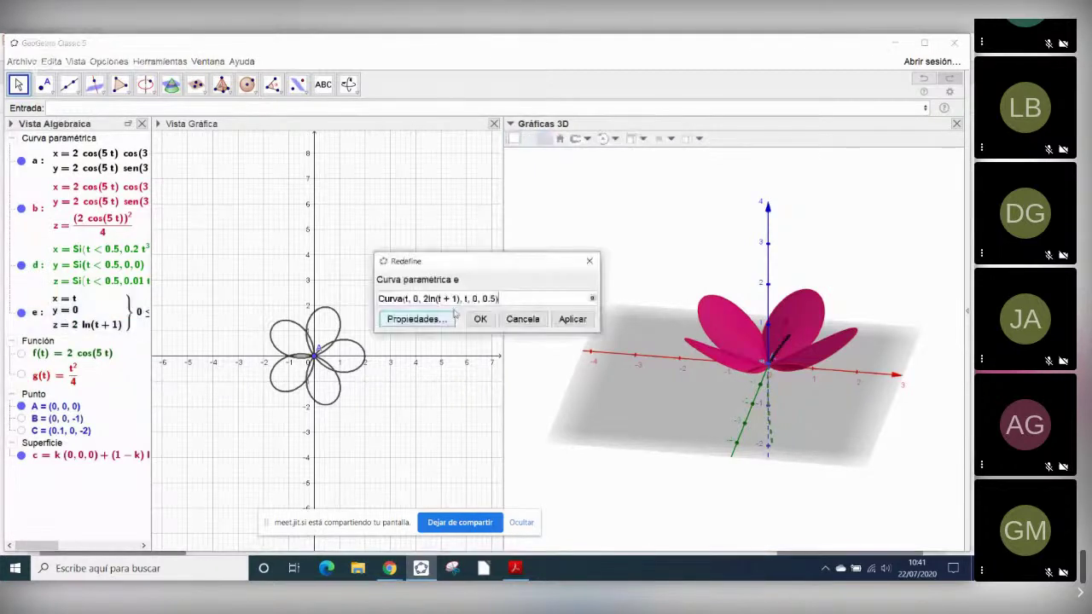
left_click(590, 262)
- Create a point at the tip of the stamen curve with e(0.5) and check it in 3D
type("e(0.")
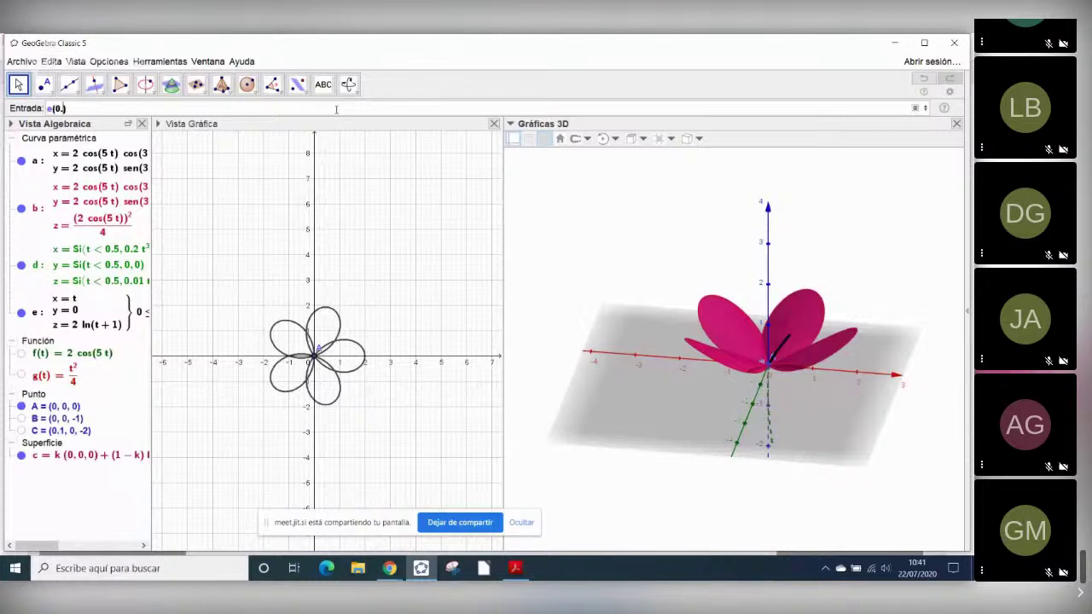
type("5")
key("Return")
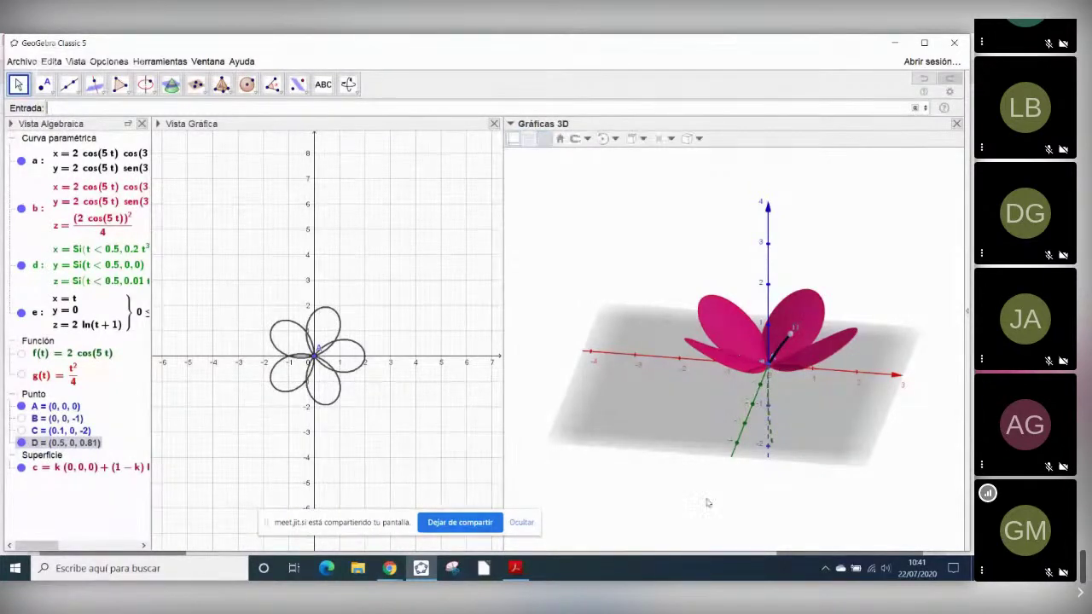
left_click_drag(706, 503, 704, 506)
left_click(704, 506)
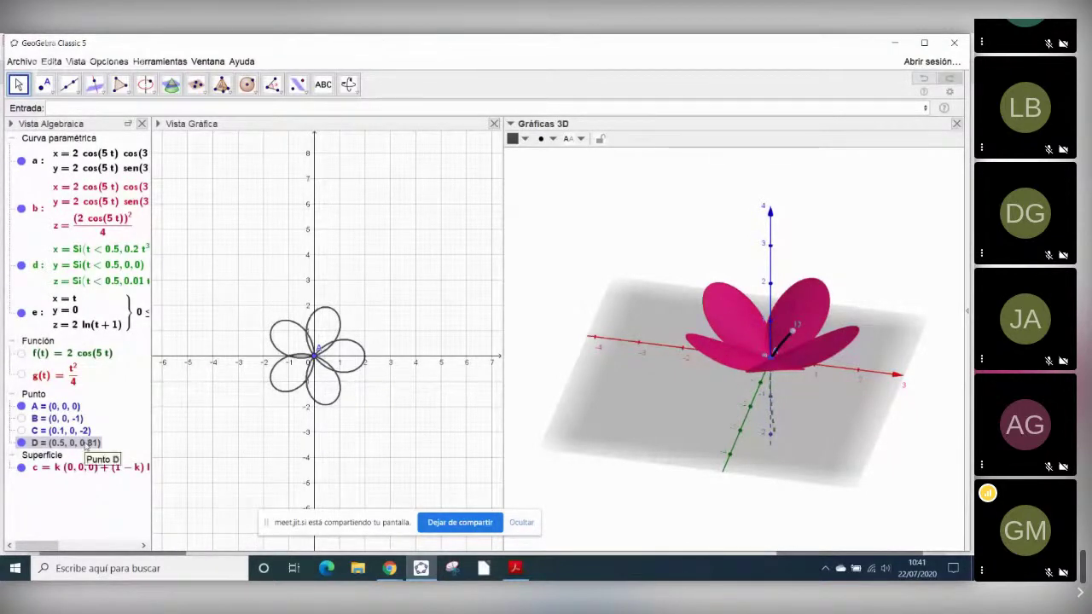
- Start a Secuencia command in the form with expression, variable, initial value and final value
left_click(66, 109)
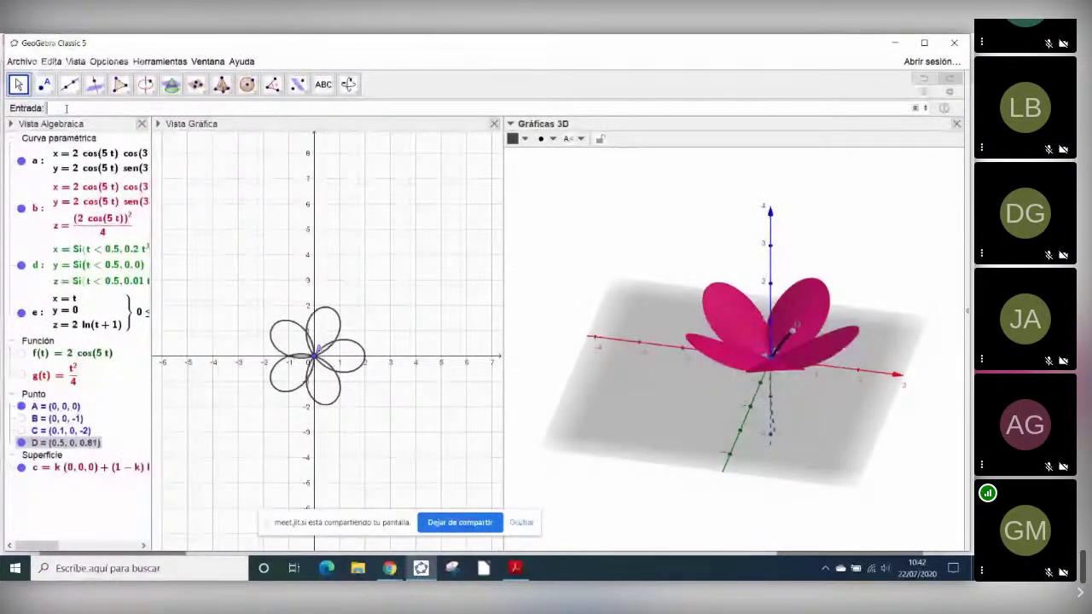
left_click(66, 109)
type("secu")
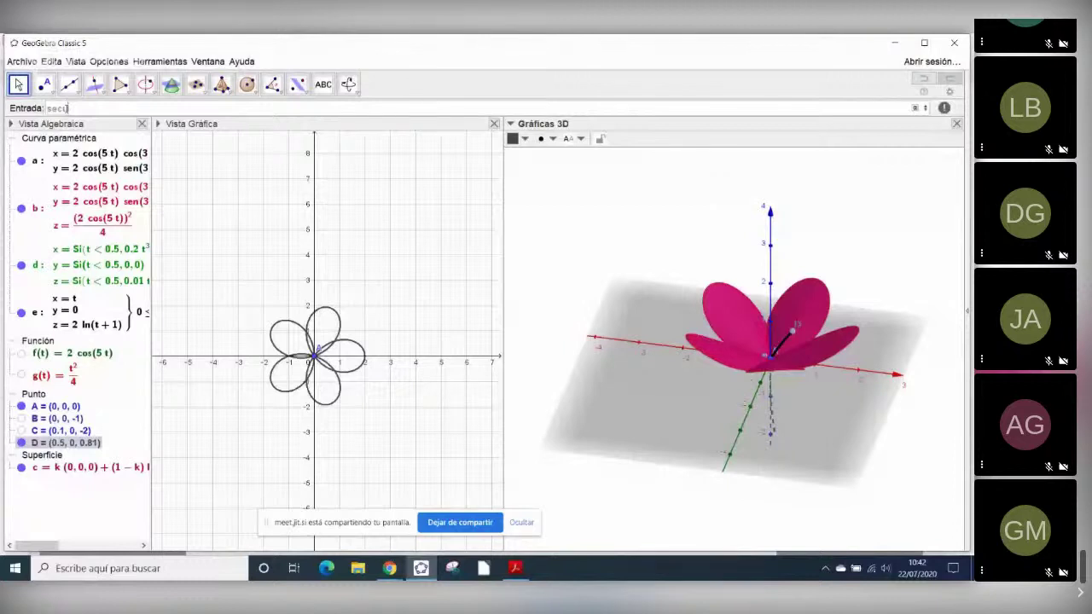
type("encia")
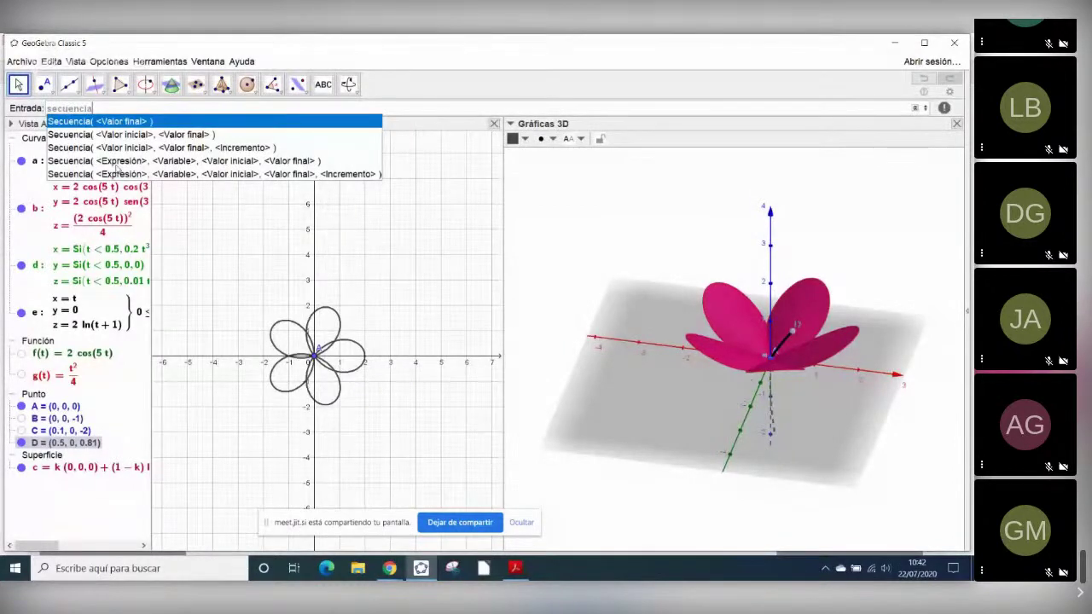
left_click(149, 160)
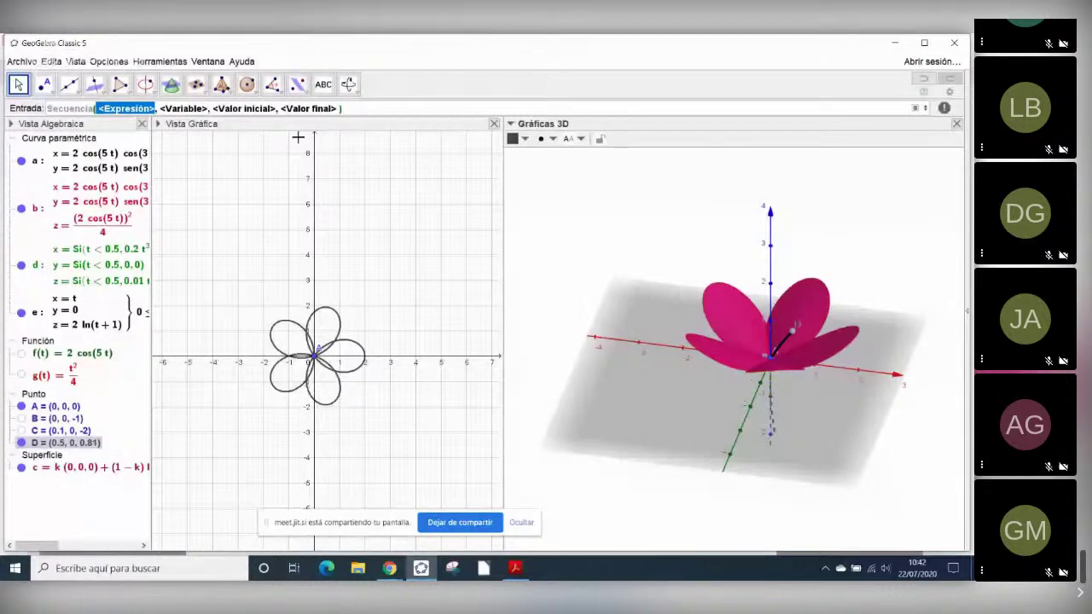
- Fill the sequence's expression with a Rota command that rotates curve e by 72° about EjeZ
type("rota")
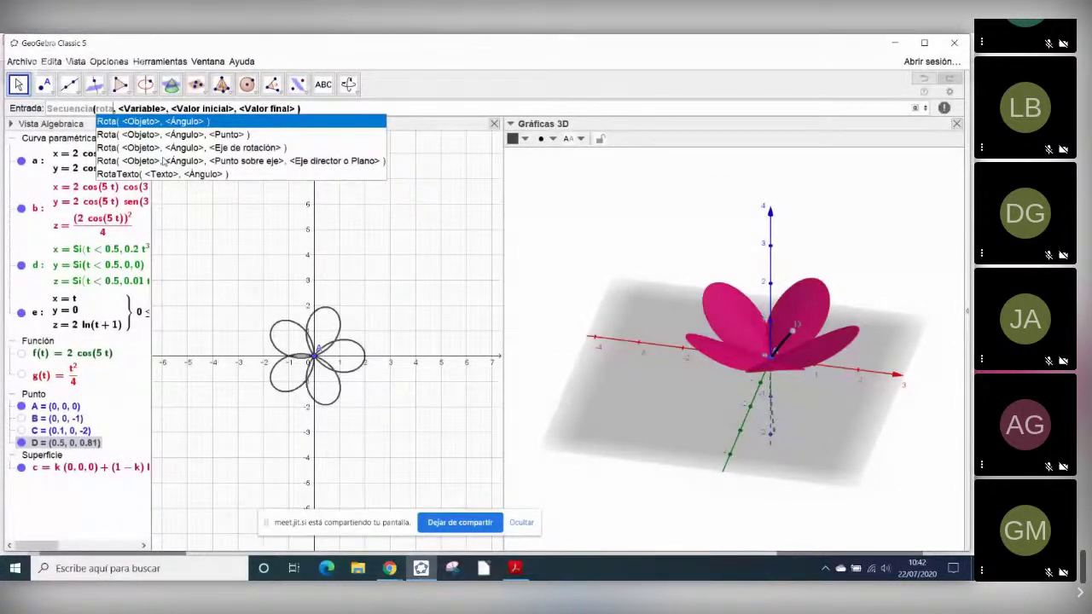
left_click(235, 149)
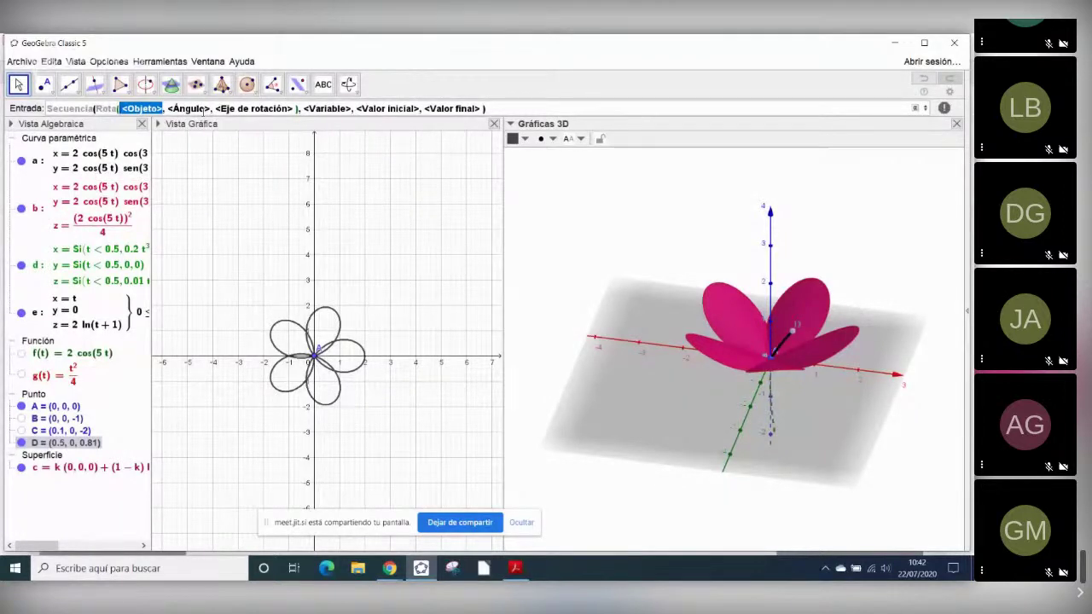
type("e")
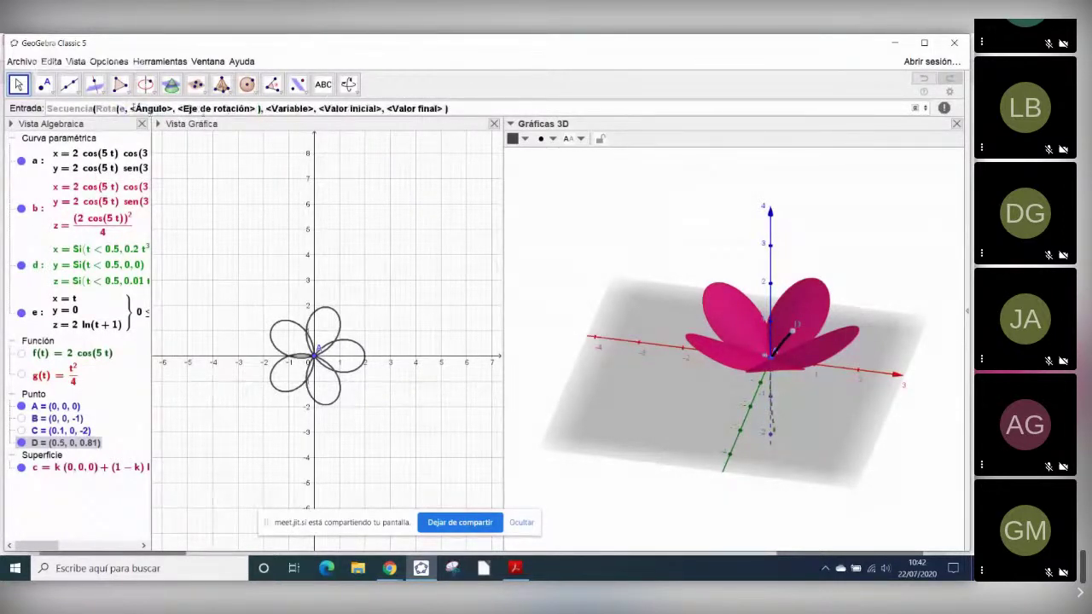
left_click(145, 108)
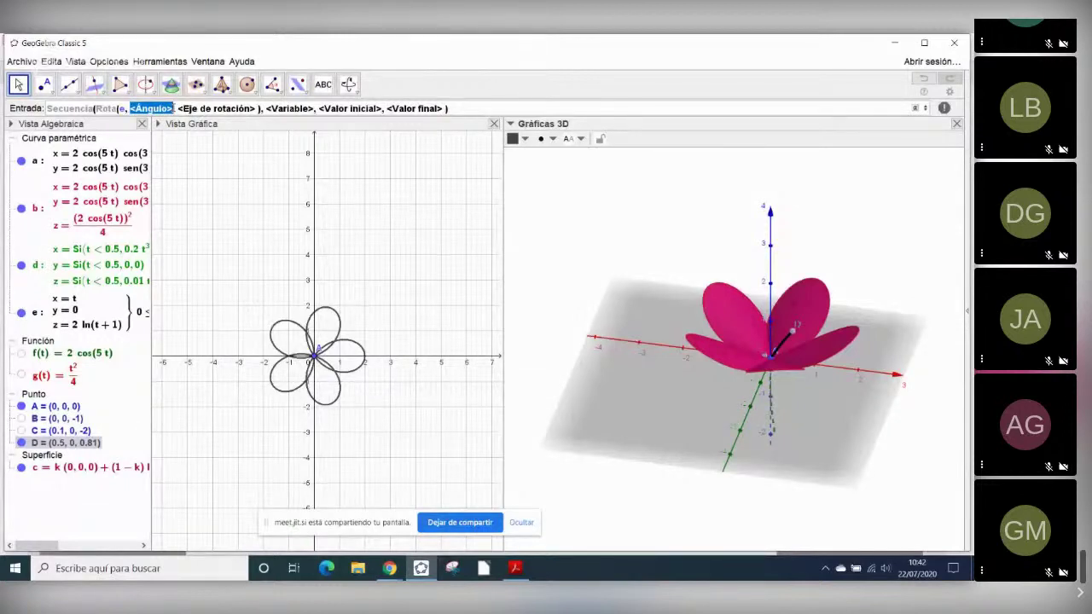
type("72")
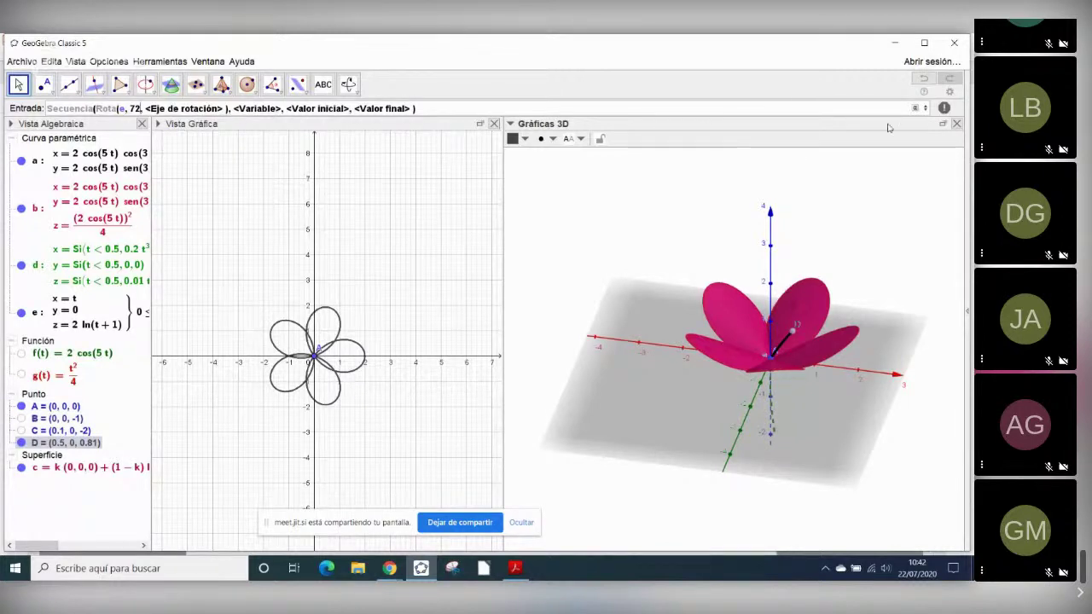
left_click(917, 111)
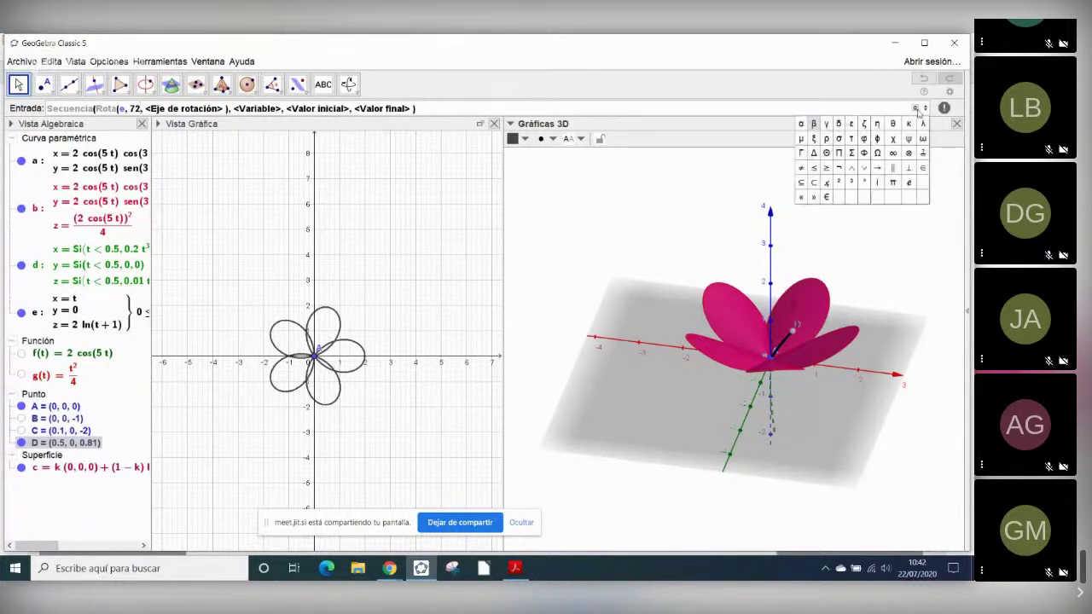
left_click(863, 187)
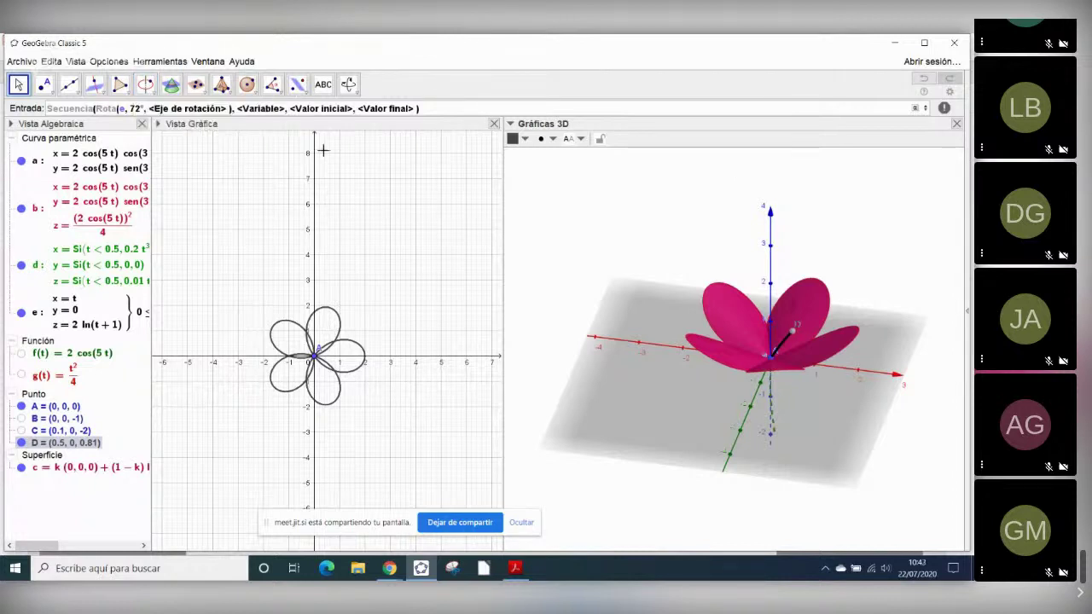
left_click_drag(147, 108, 224, 110)
type("E")
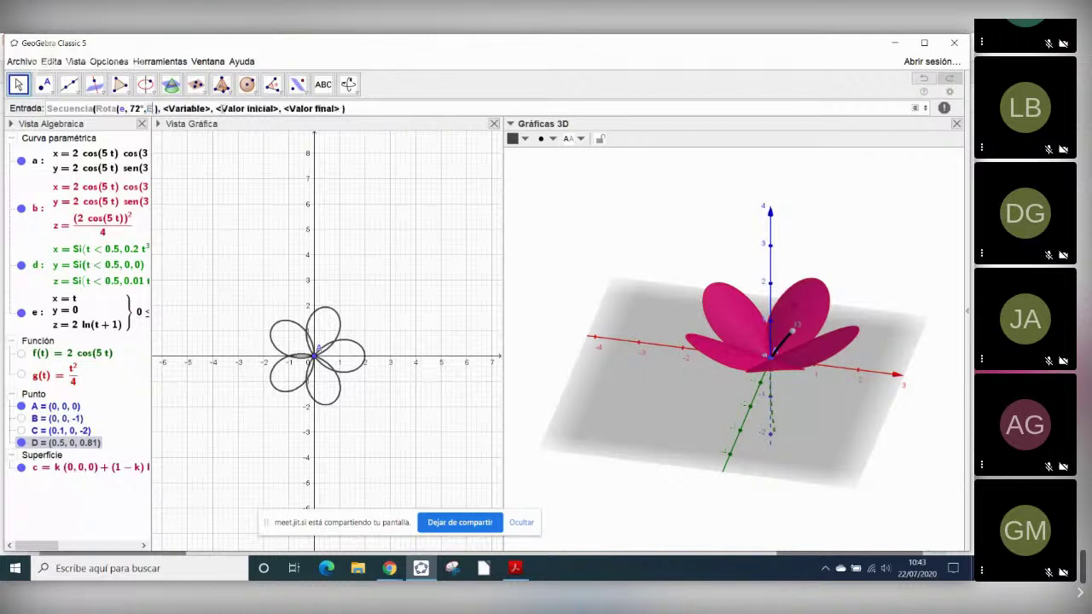
type("jeZ")
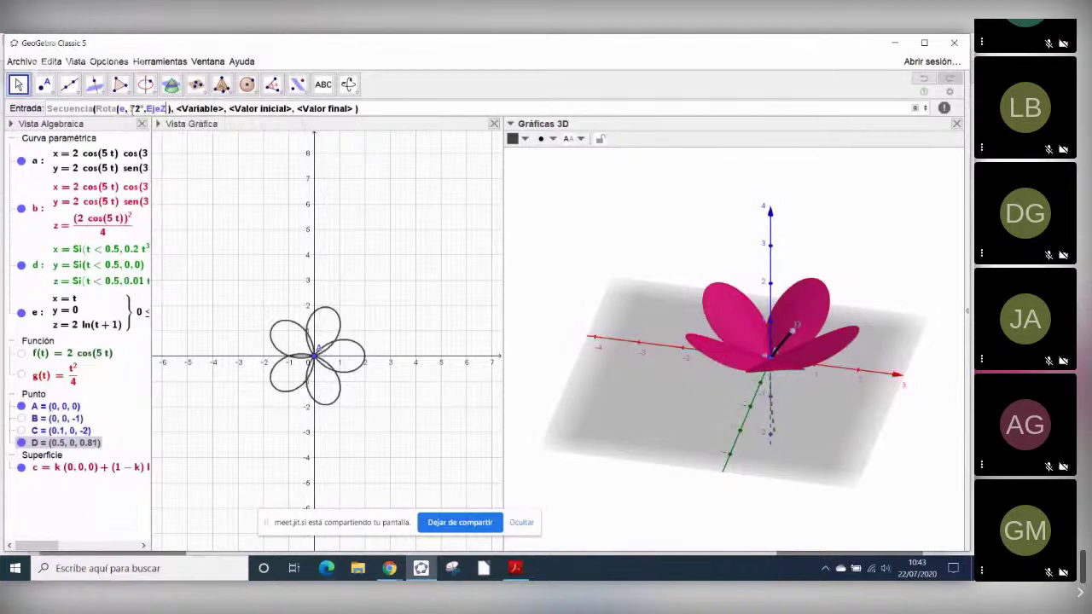
- Multiply the 72° angle by k, set the sequence variable k from 1 to 5, and create the rotated stamen curves
left_click(133, 109)
type("k")
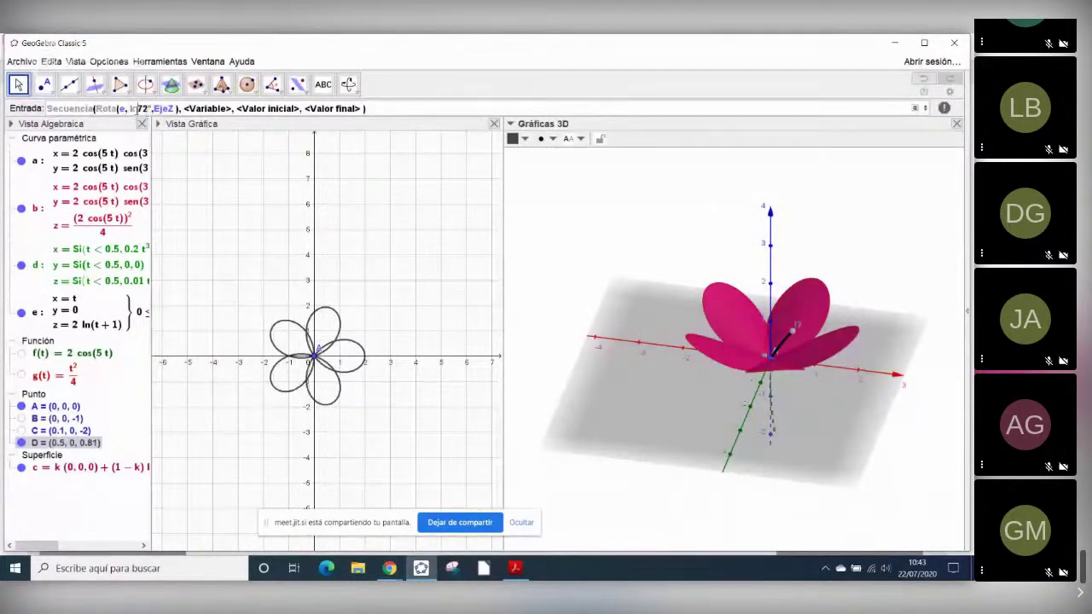
left_click(186, 108)
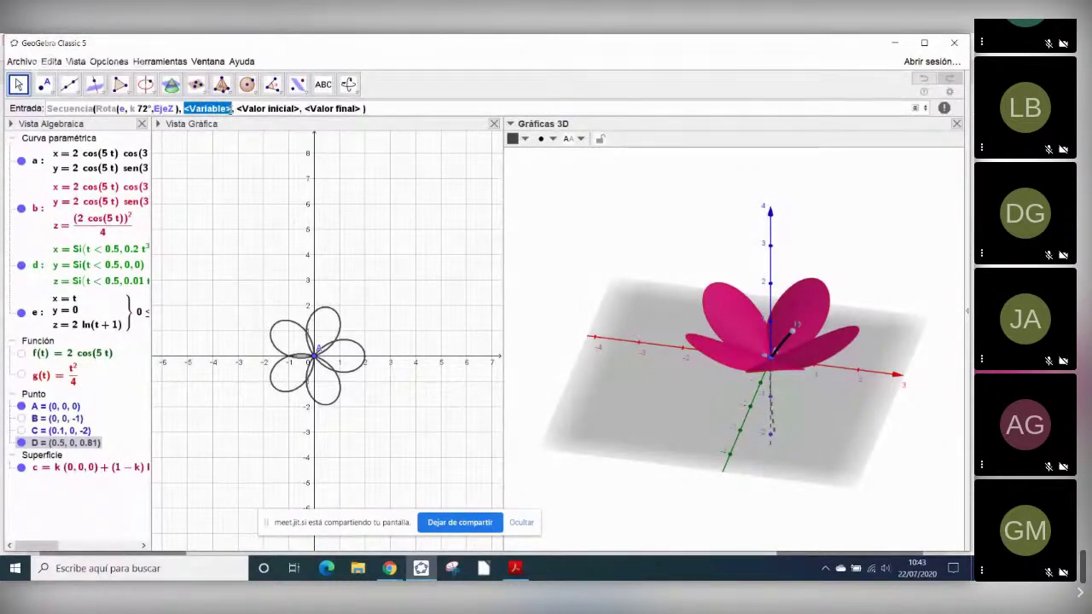
type("k")
left_click_drag(196, 108, 257, 108)
type("1")
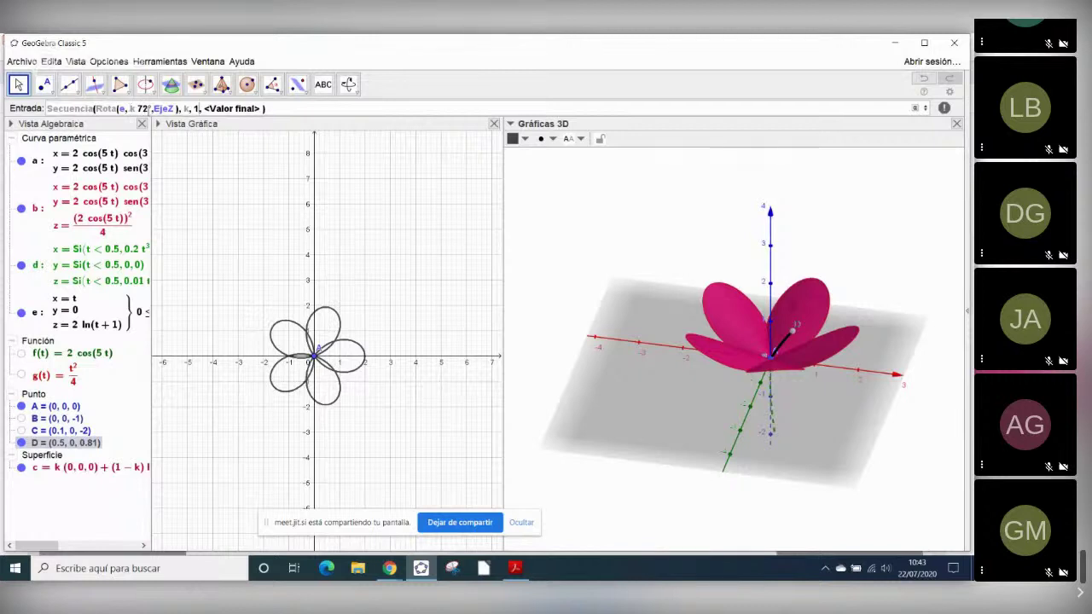
left_click_drag(205, 108, 261, 108)
type("5")
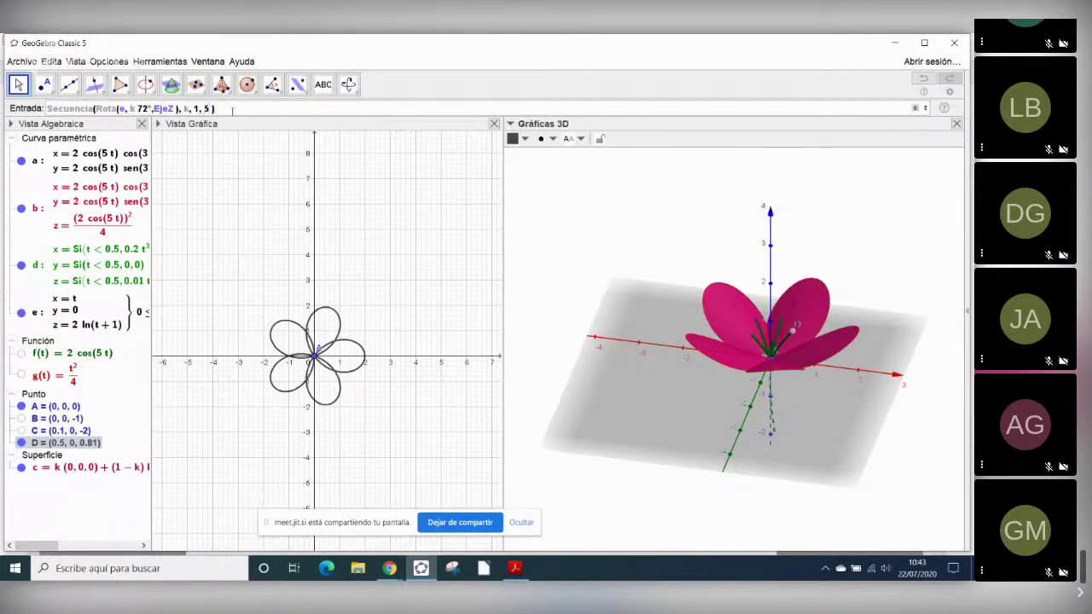
key("Return")
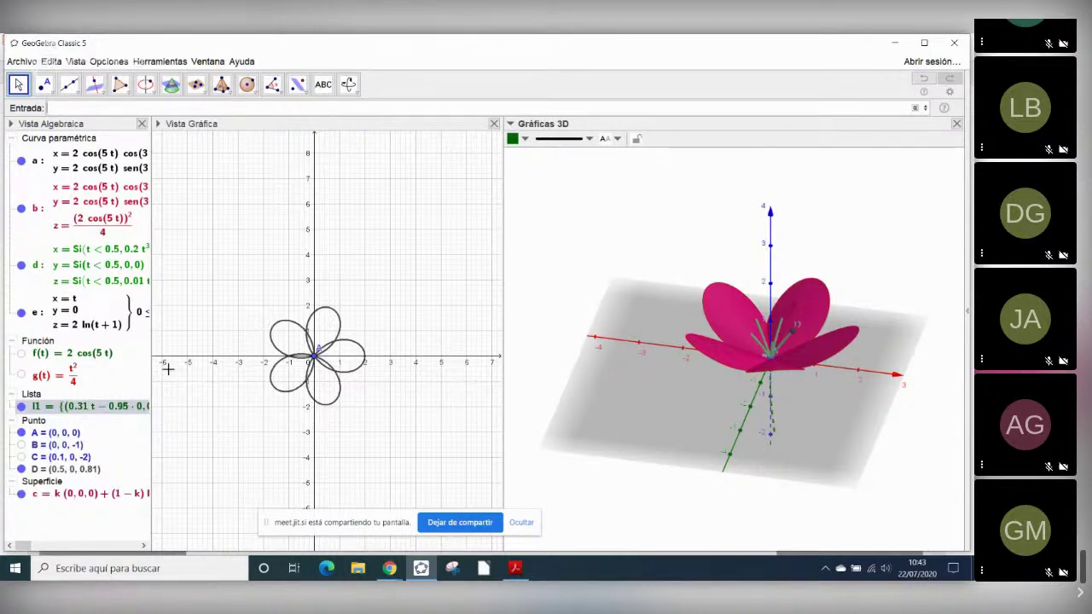
- Reuse the stamen sequence with point D in place of e to create the rotated tips, Secuencia(Rota(D, k 72°, EjeZ), k, 1, 5)
left_click(58, 107)
key("Up")
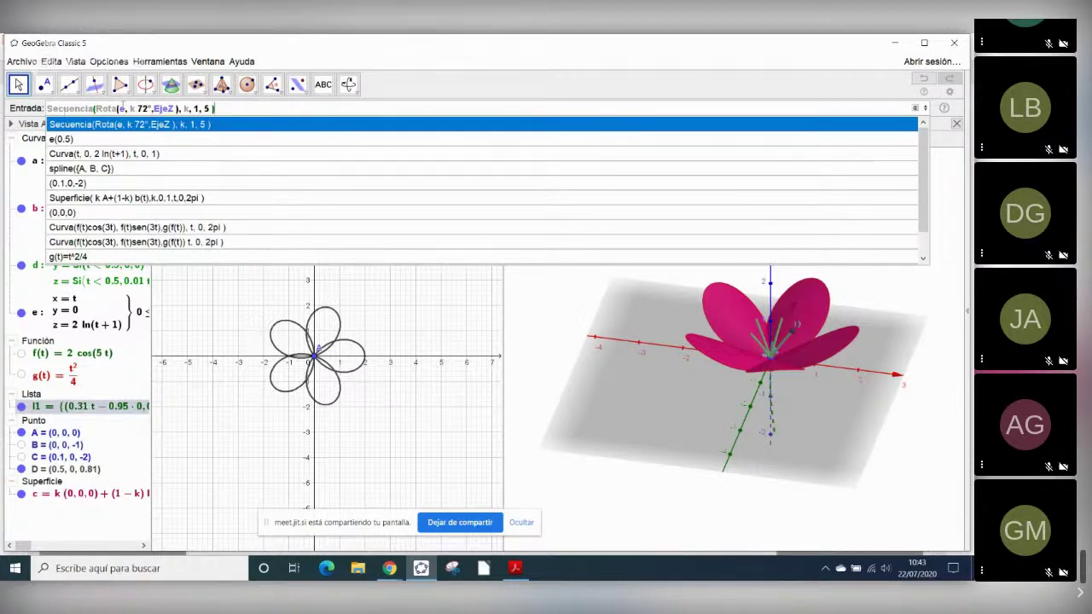
left_click(176, 108)
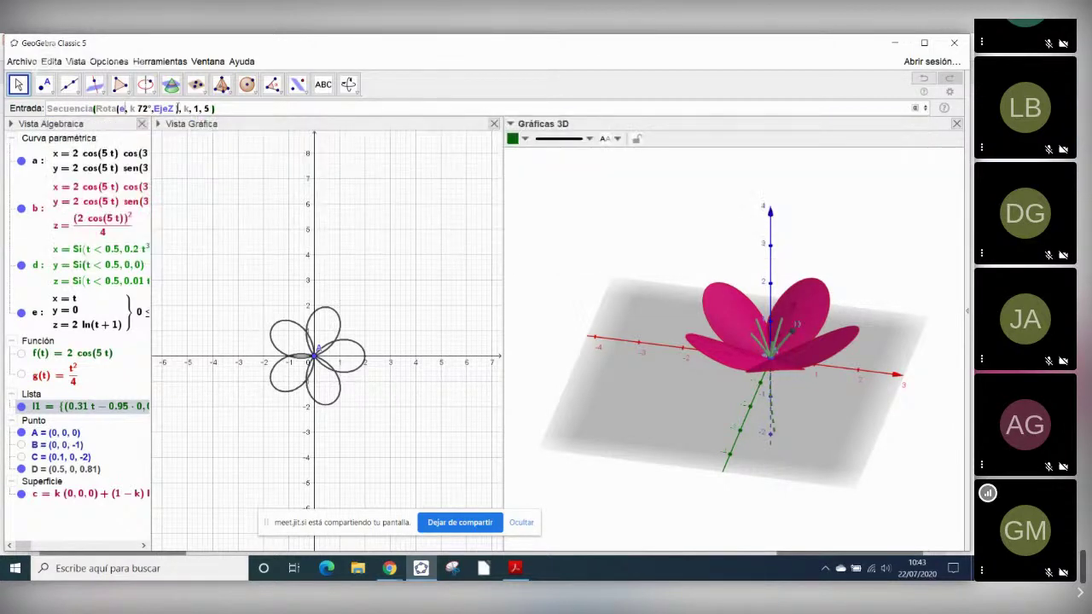
key("BackSpace")
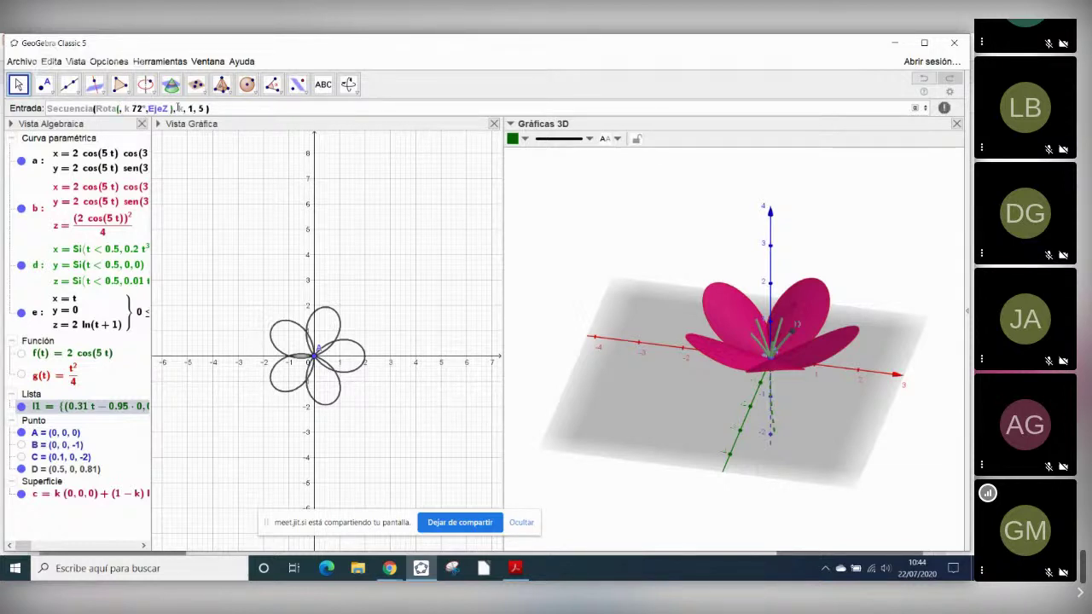
type("D")
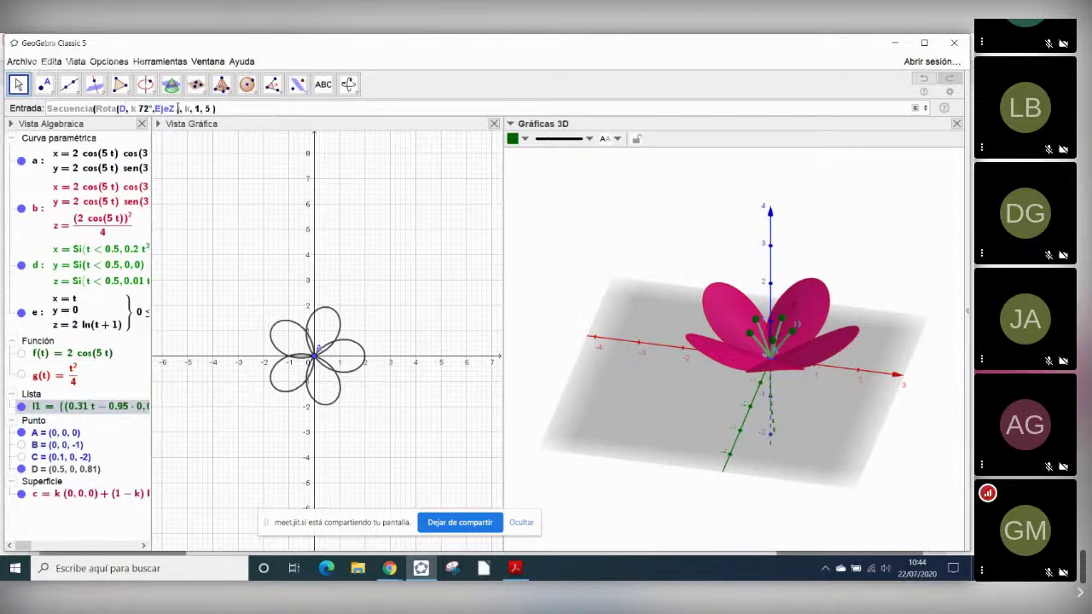
key("Return")
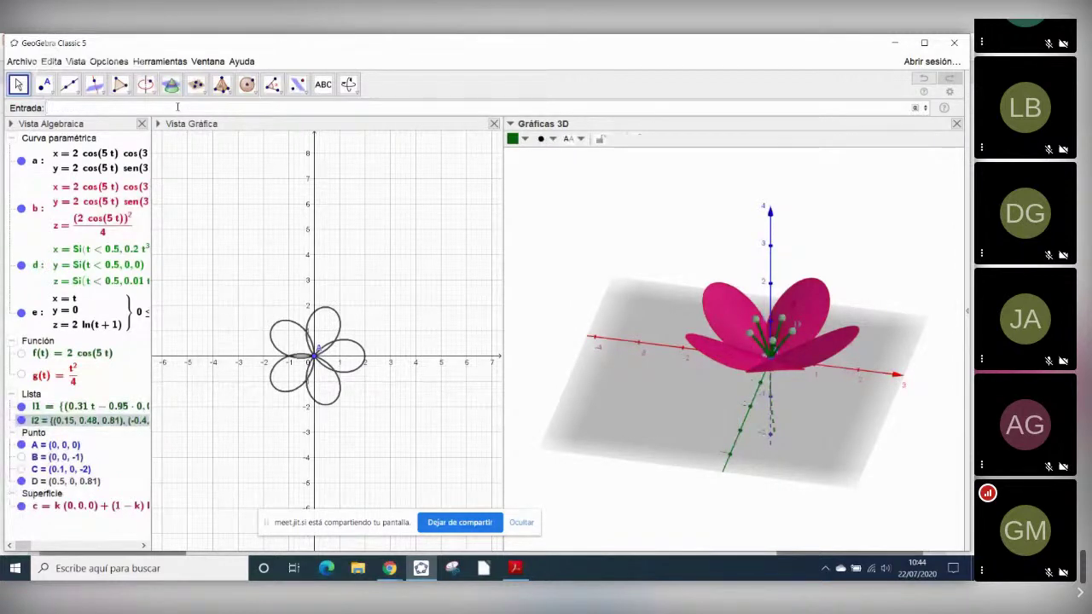
- Hide the original stamen curve e and point D, and reduce the point size of list l2
left_click(22, 314)
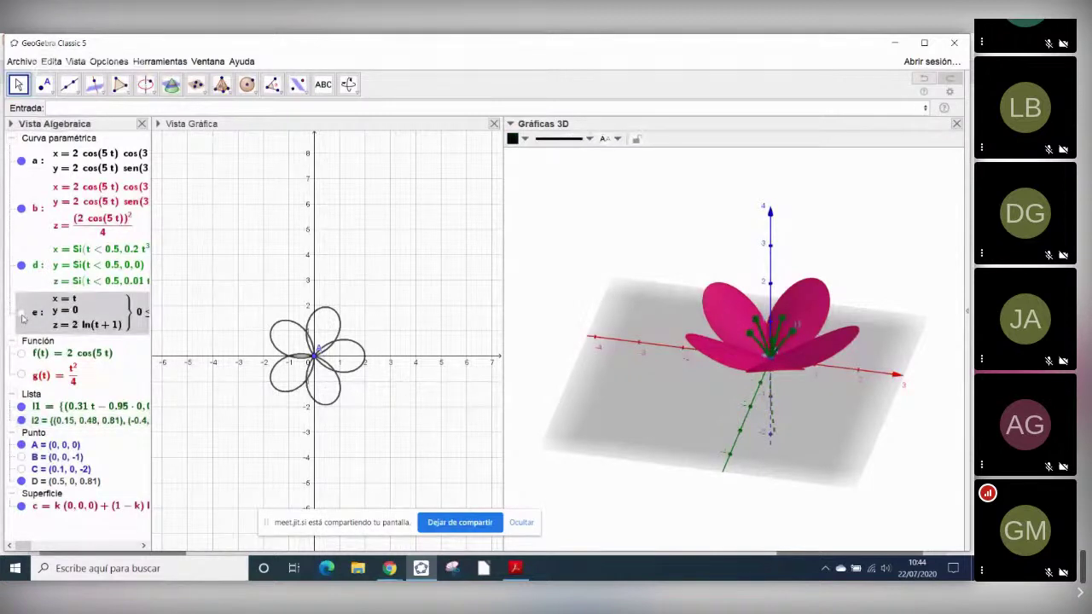
left_click(22, 481)
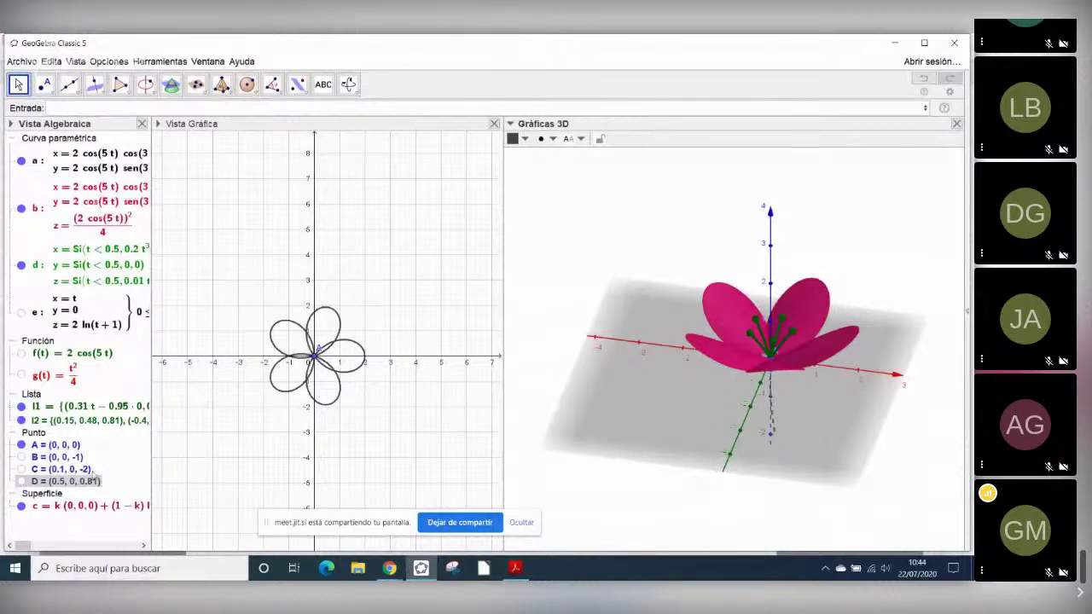
left_click(100, 422)
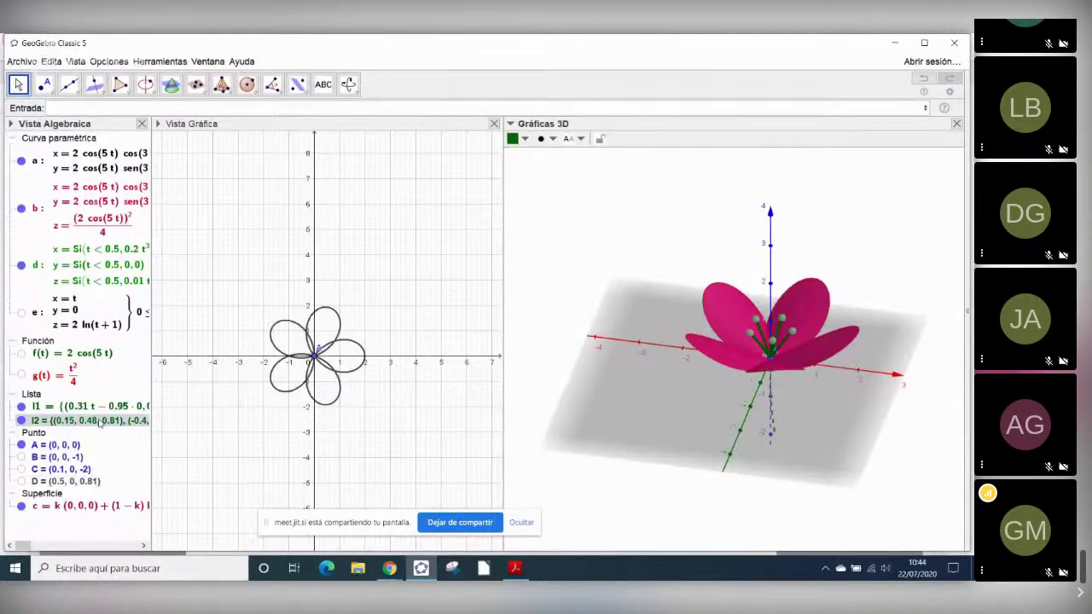
left_click(552, 139)
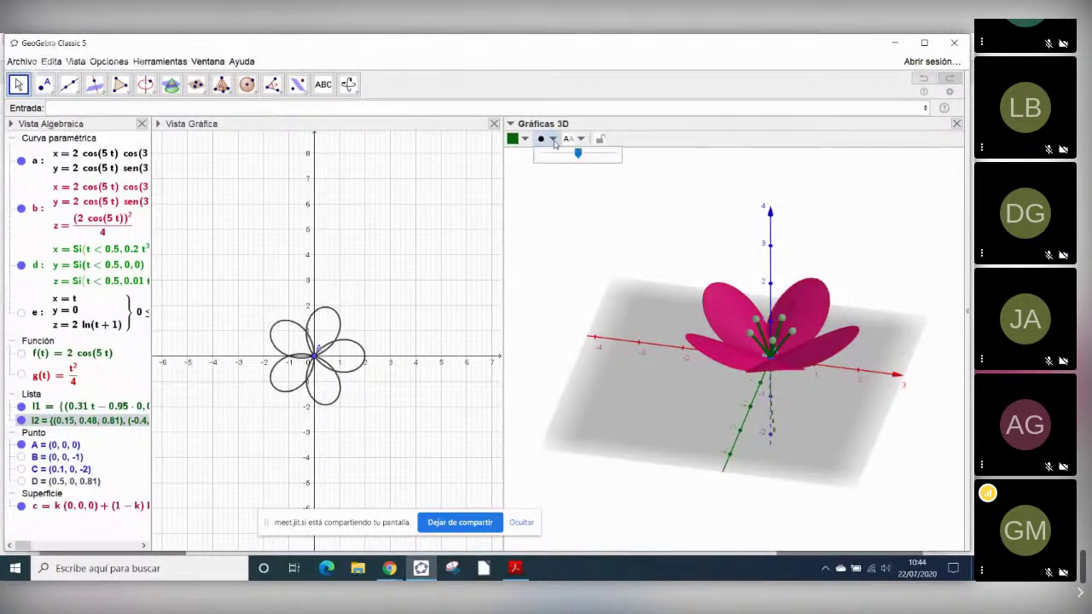
left_click_drag(577, 154, 552, 158)
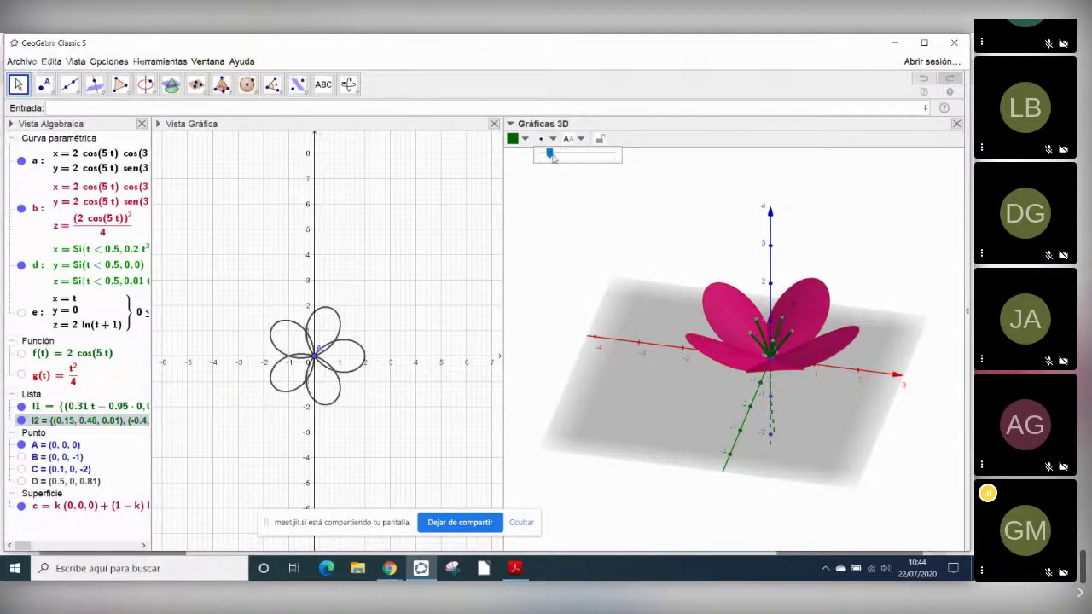
left_click(655, 263)
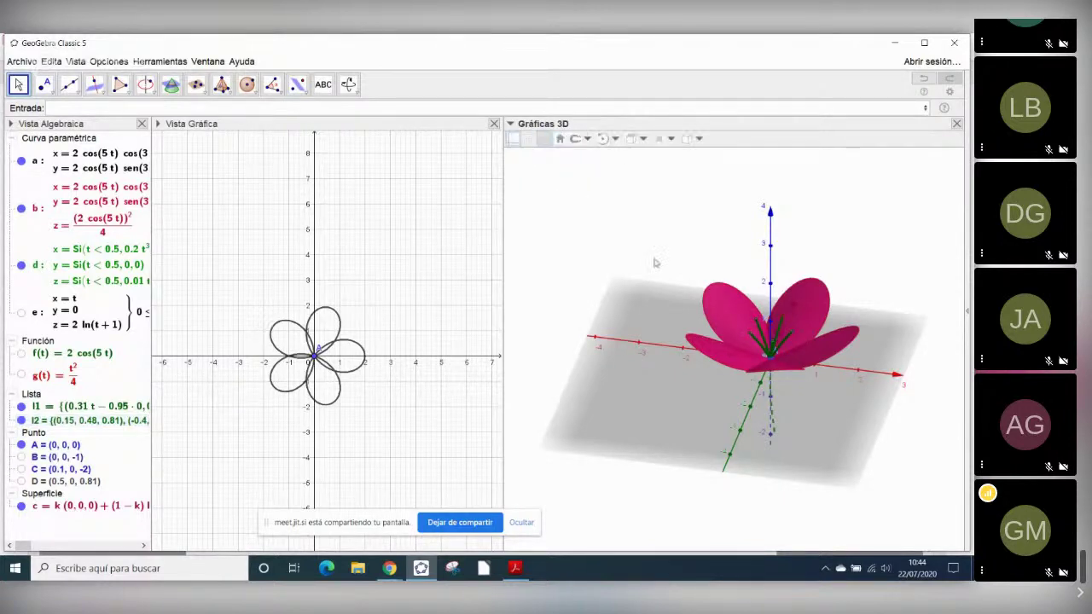
- Colour the stamen tips l2 and the stamen curves l1 light yellow (255, 255, 102)
left_click(118, 421)
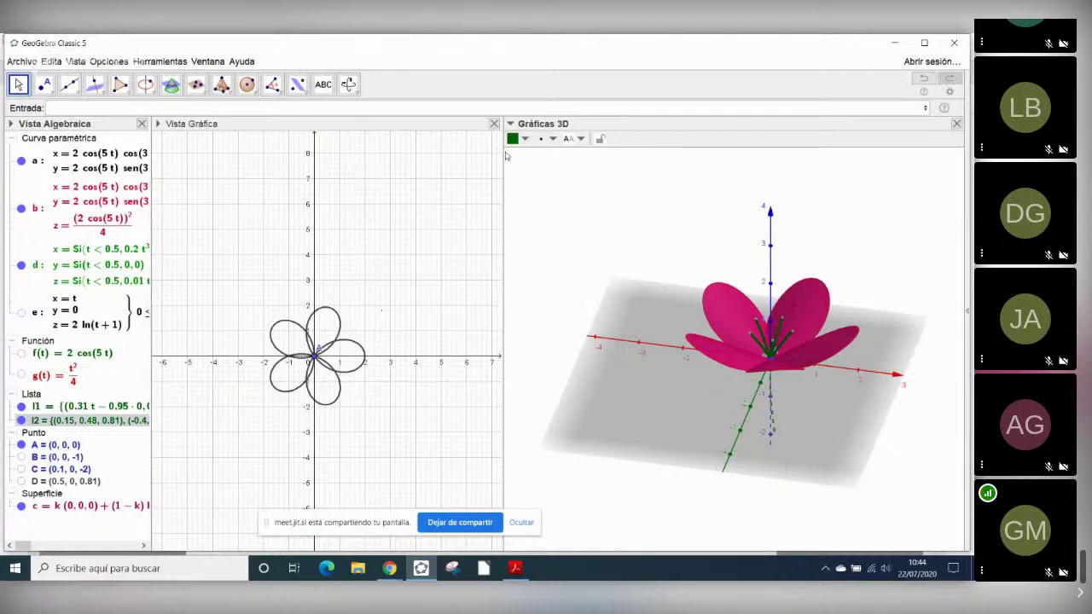
right_click(93, 420)
left_click(178, 513)
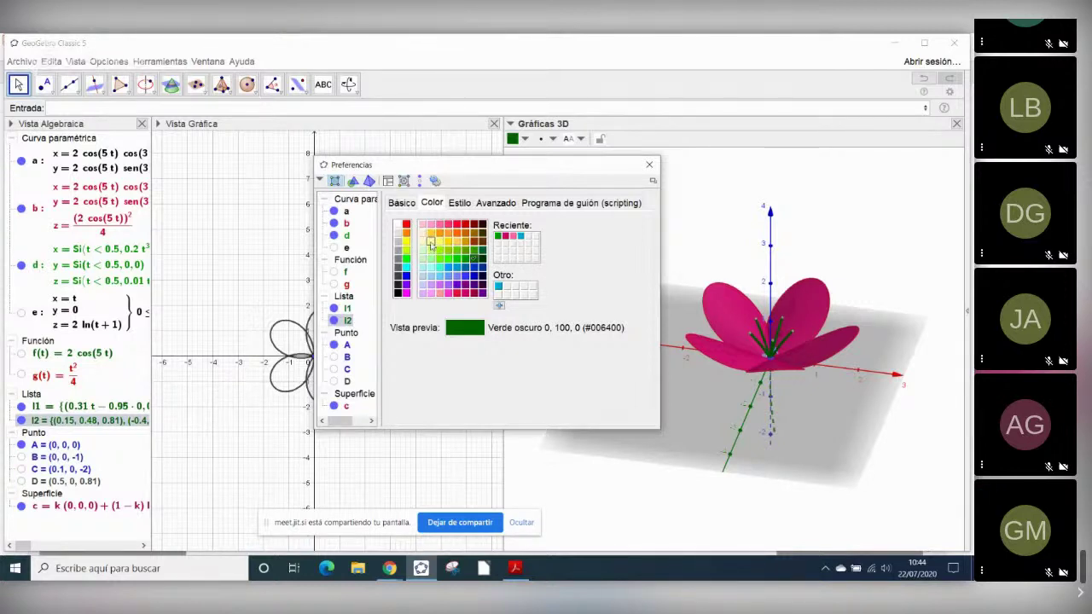
left_click(438, 241)
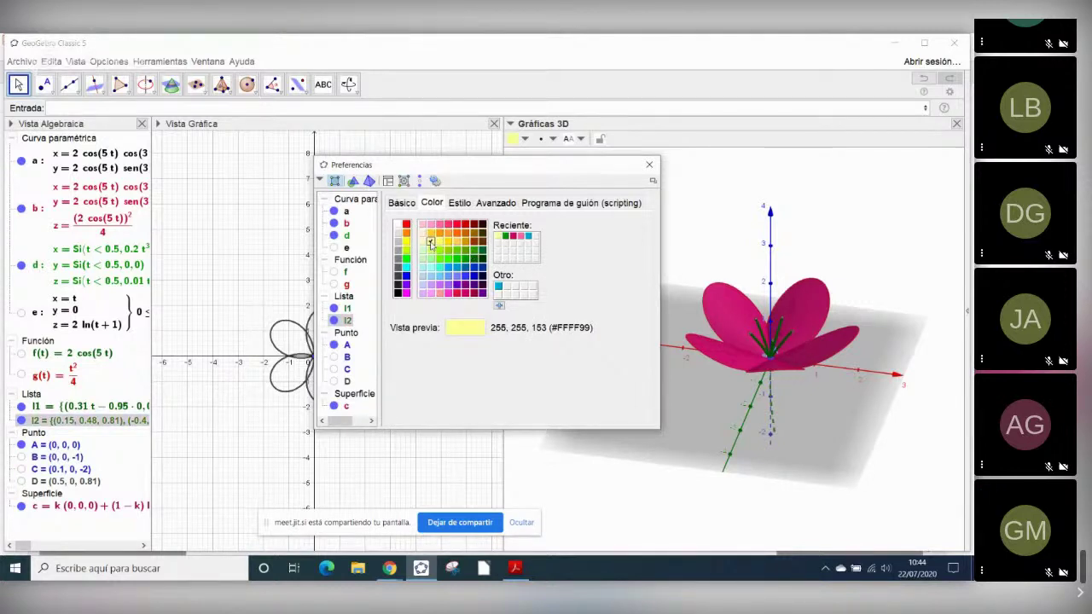
left_click(94, 406)
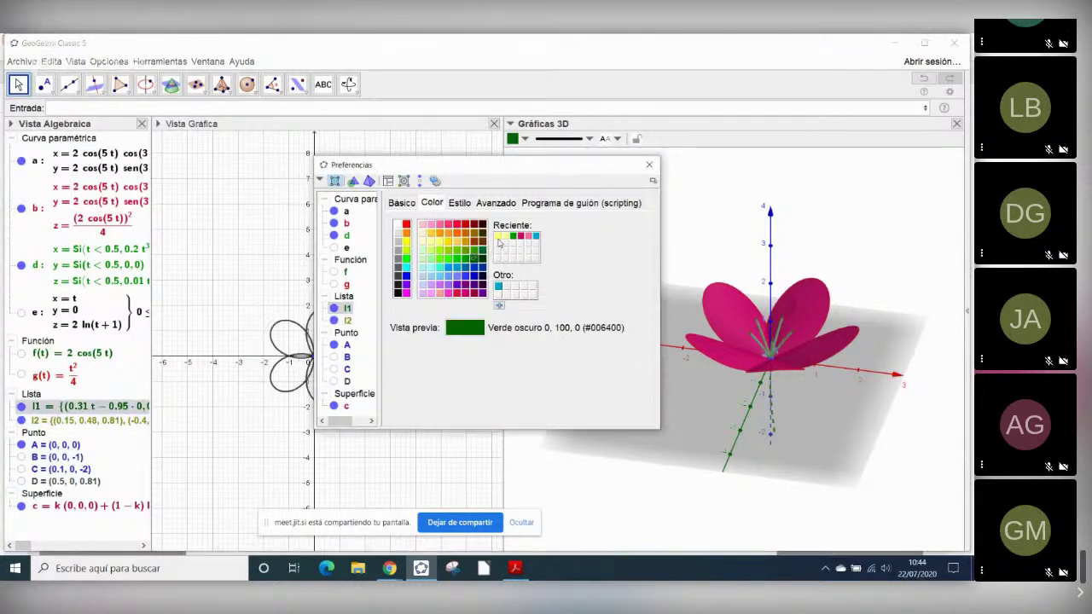
left_click(498, 237)
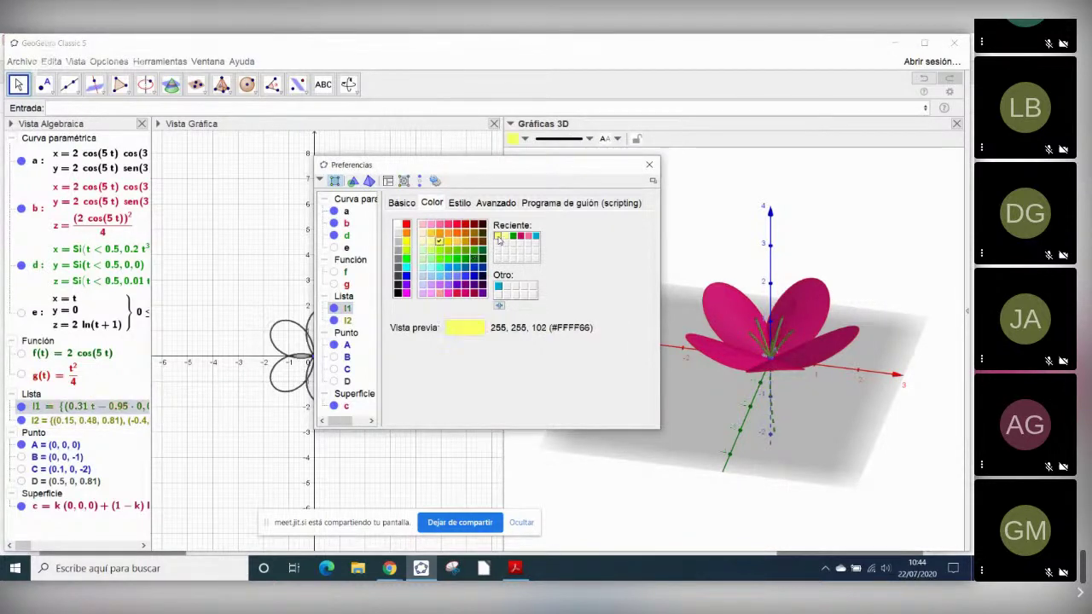
- Reduce the stroke thickness of list l1 to about 3 and set the point size of list l2 to 3
left_click(461, 205)
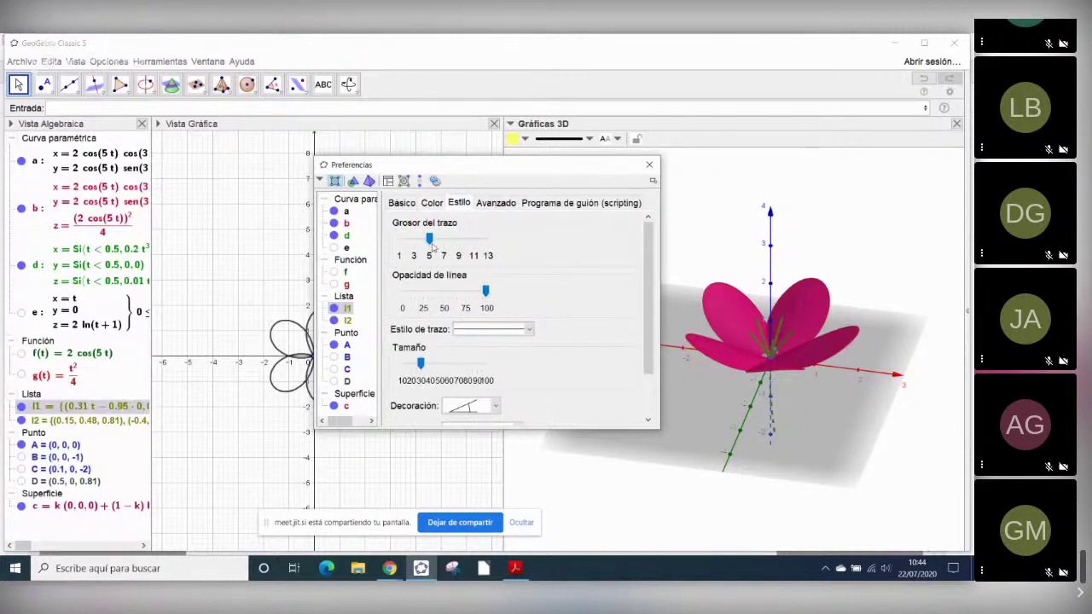
left_click_drag(430, 243, 415, 243)
left_click(92, 421)
left_click(423, 241)
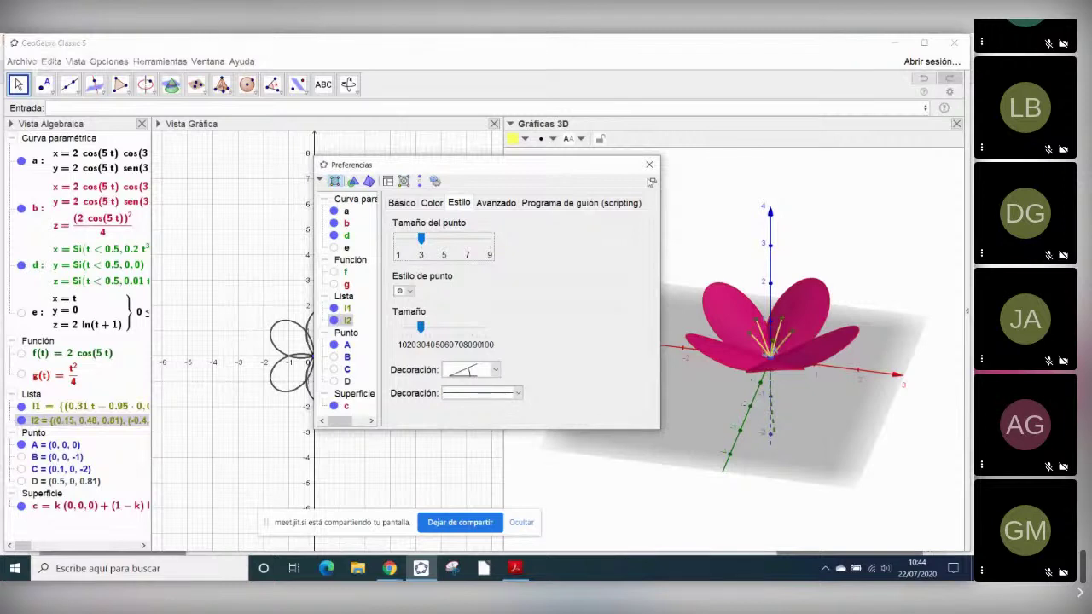
left_click(649, 164)
- Colour the petal surface c cyan
mouse_move(673, 244)
left_mouse_down()
mouse_move(634, 236)
mouse_move(675, 236)
mouse_move(660, 224)
mouse_move(646, 231)
mouse_move(658, 234)
left_mouse_up()
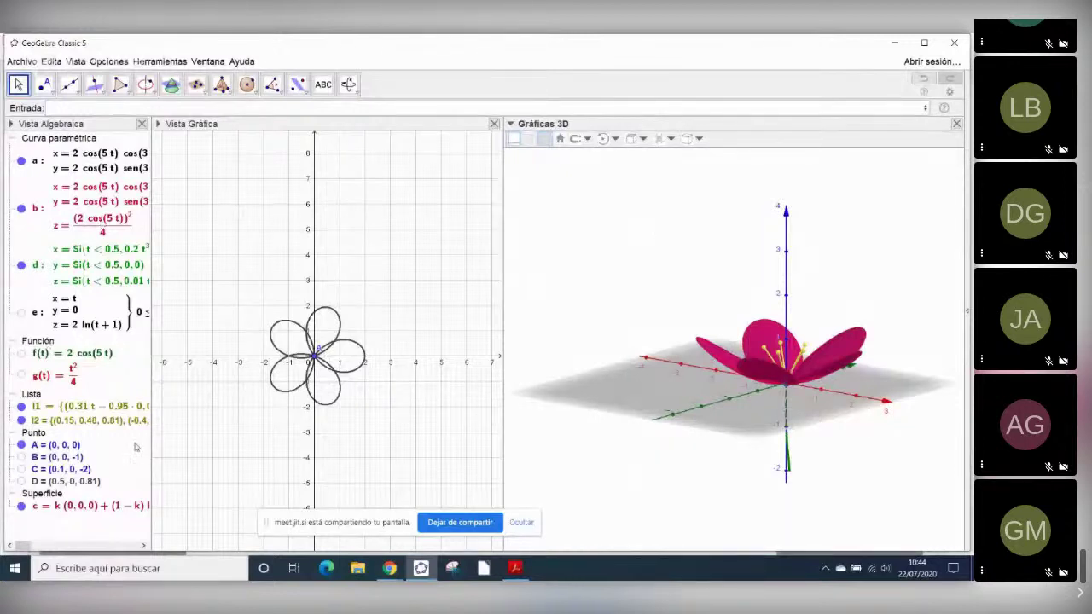
left_click(118, 506)
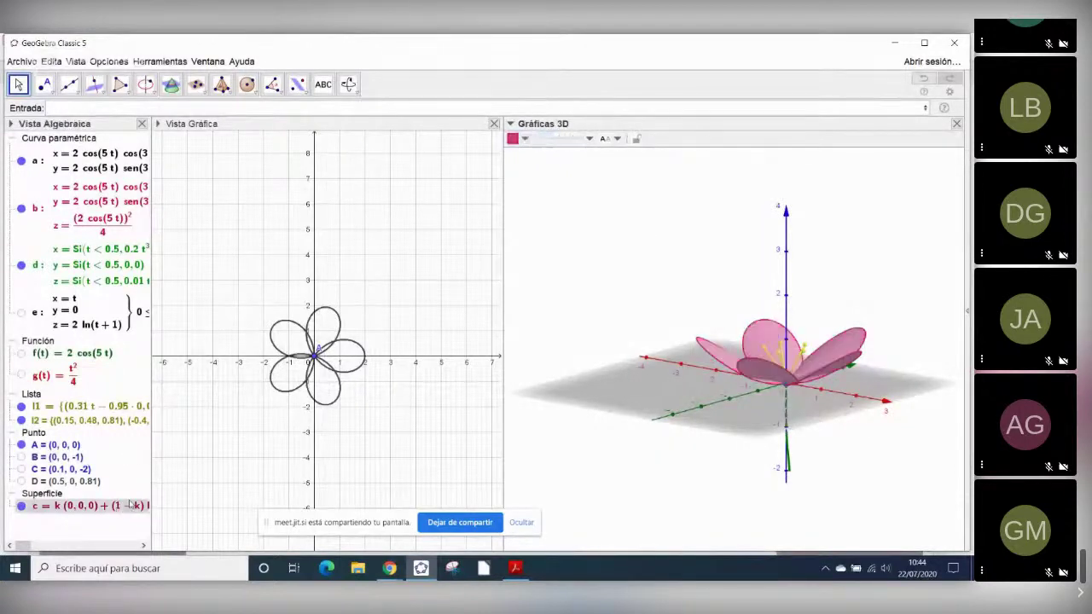
left_click(522, 141)
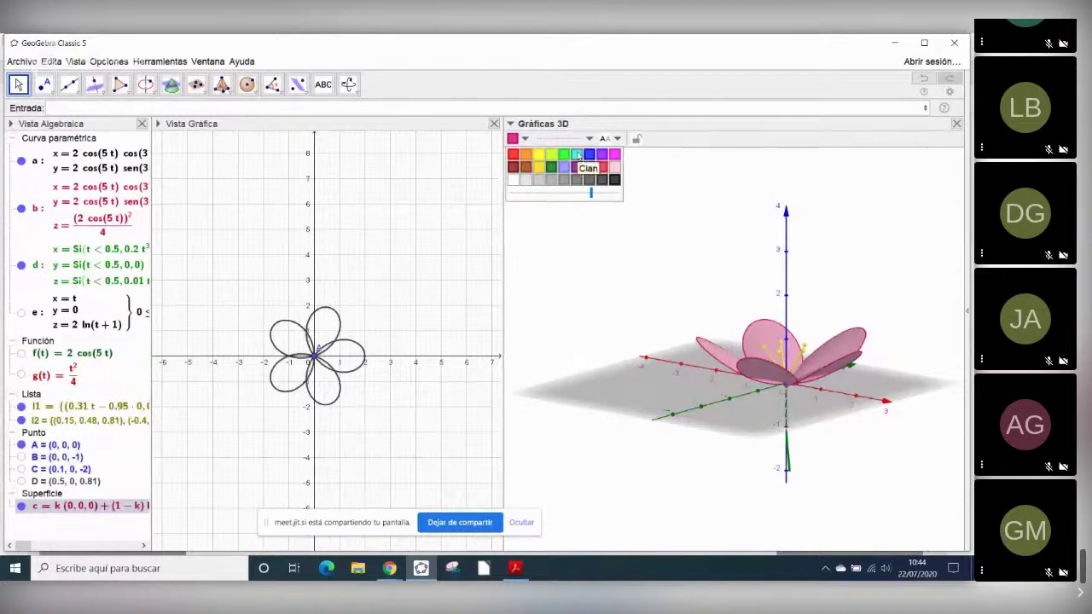
left_click(577, 155)
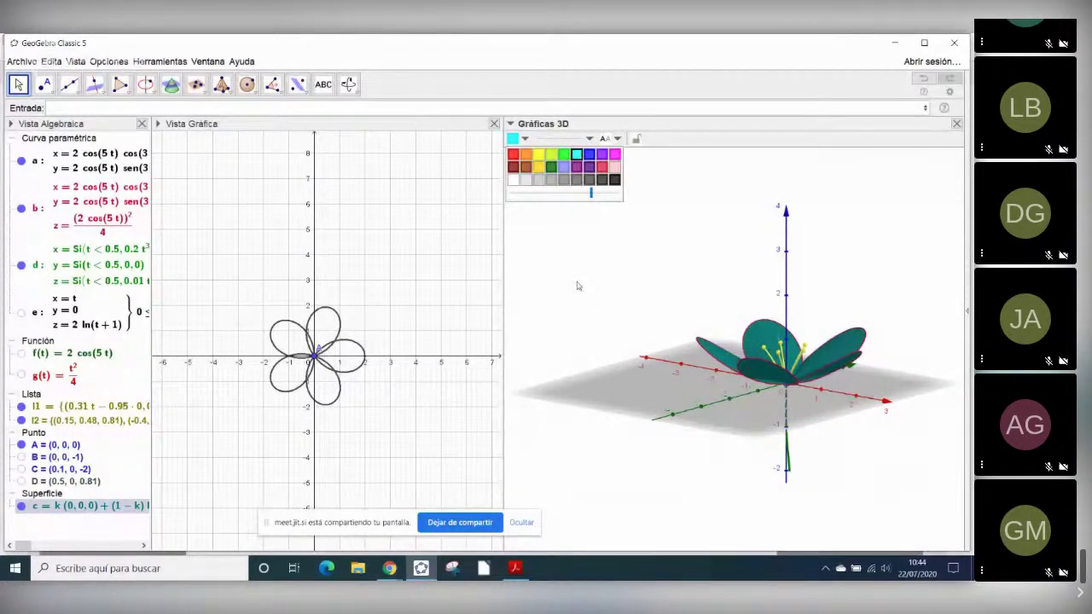
left_click_drag(576, 285, 577, 302)
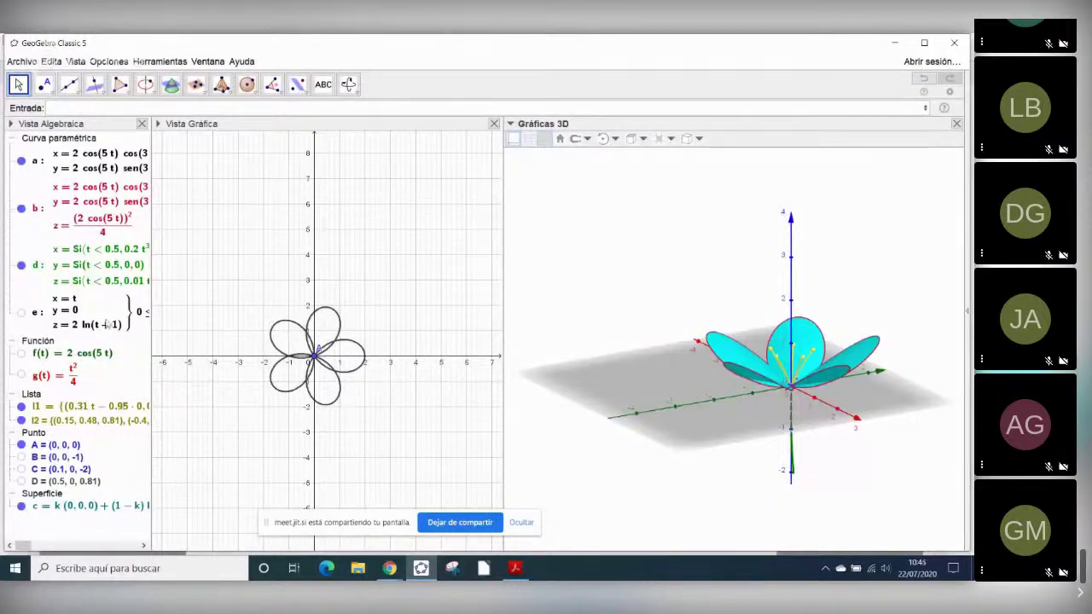
- Colour the petal outline curve b light violet-blue
left_click(105, 200)
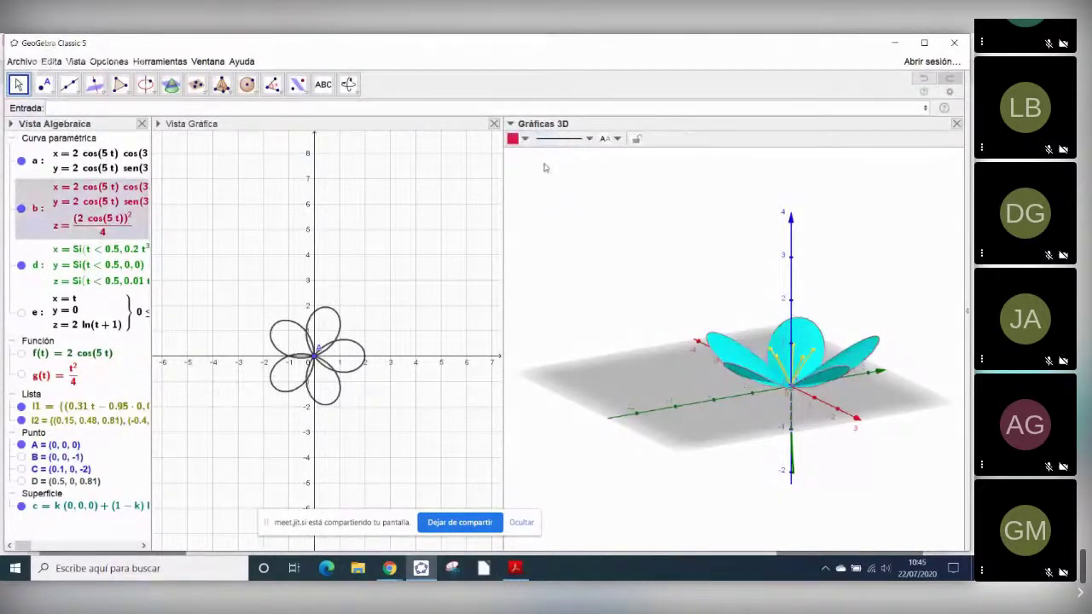
left_click(512, 139)
left_click(586, 154)
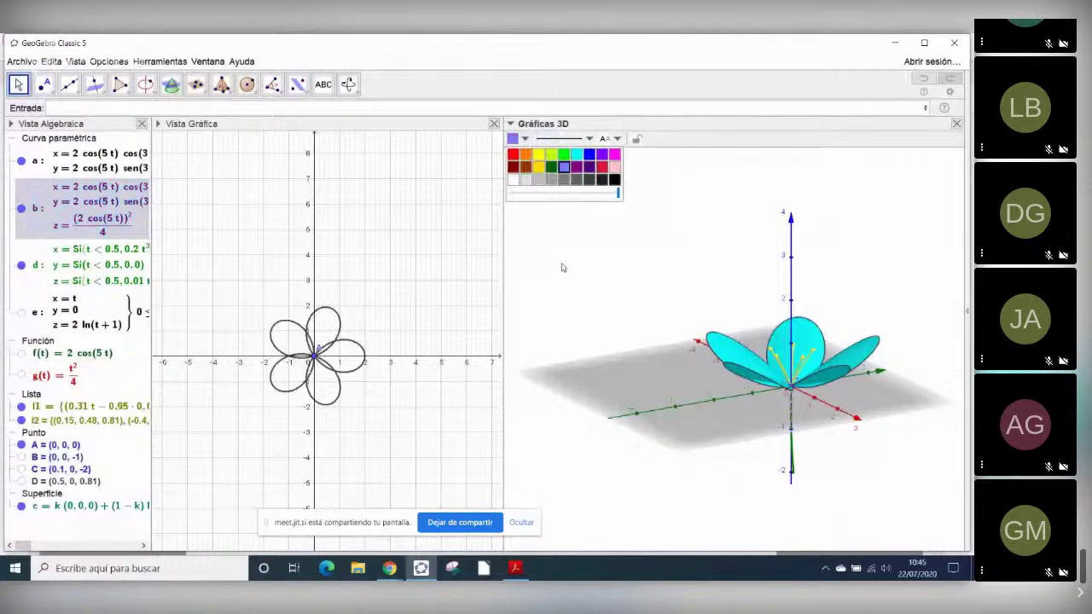
left_click(622, 276)
mouse_move(622, 276)
left_mouse_down()
mouse_move(616, 263)
mouse_move(638, 285)
mouse_move(626, 267)
mouse_move(597, 278)
mouse_move(608, 277)
left_mouse_up()
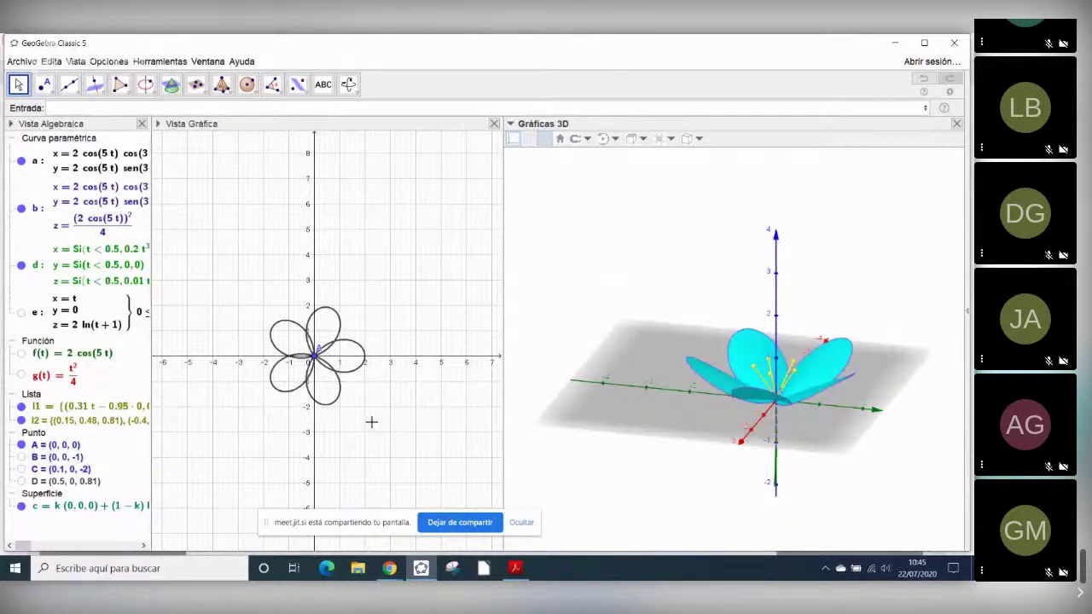
- Place a new point on the x-axis at (1, 0) in the 2D graphics view
scroll(371, 422, "up", 4)
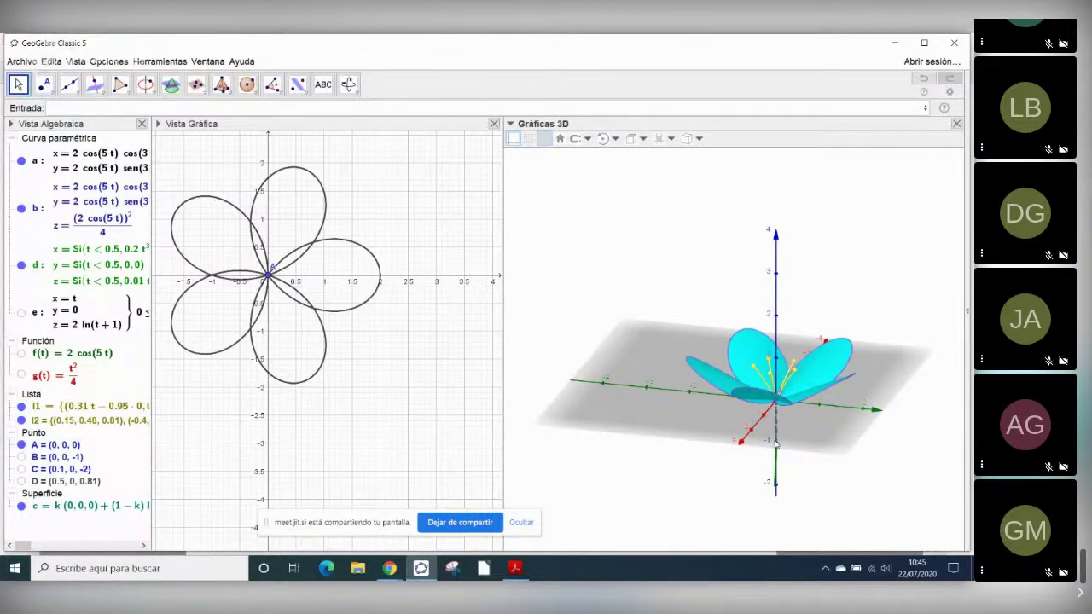
left_click_drag(341, 443, 408, 462)
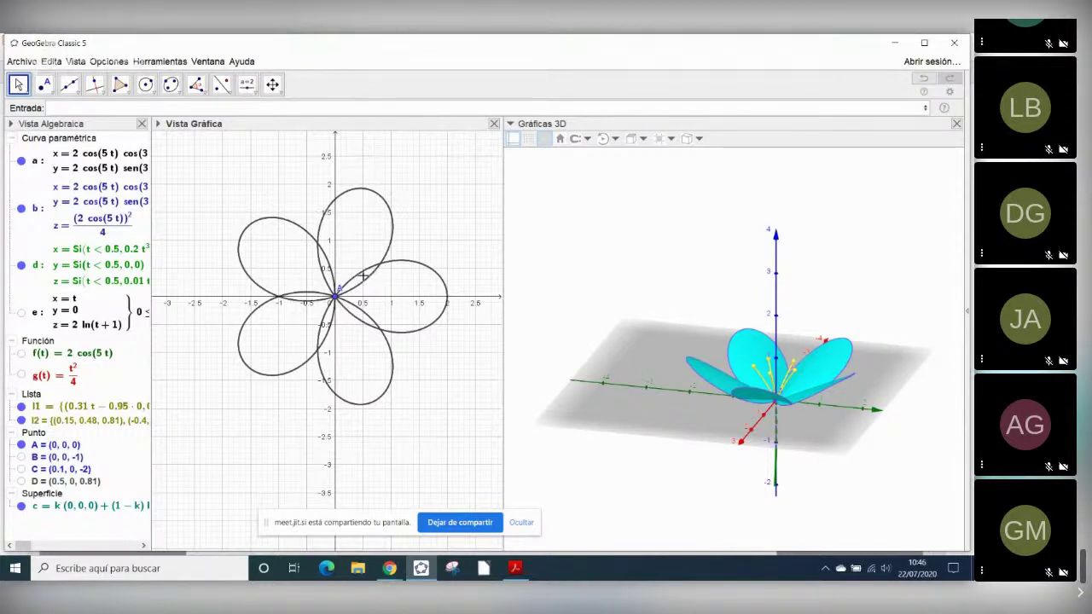
left_click(44, 84)
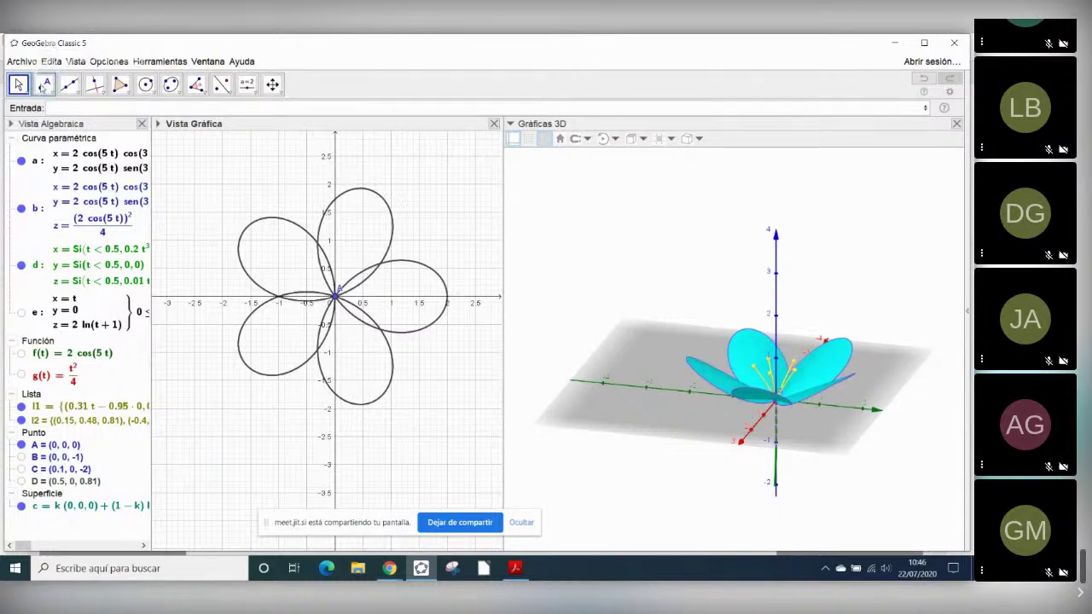
left_click(391, 300)
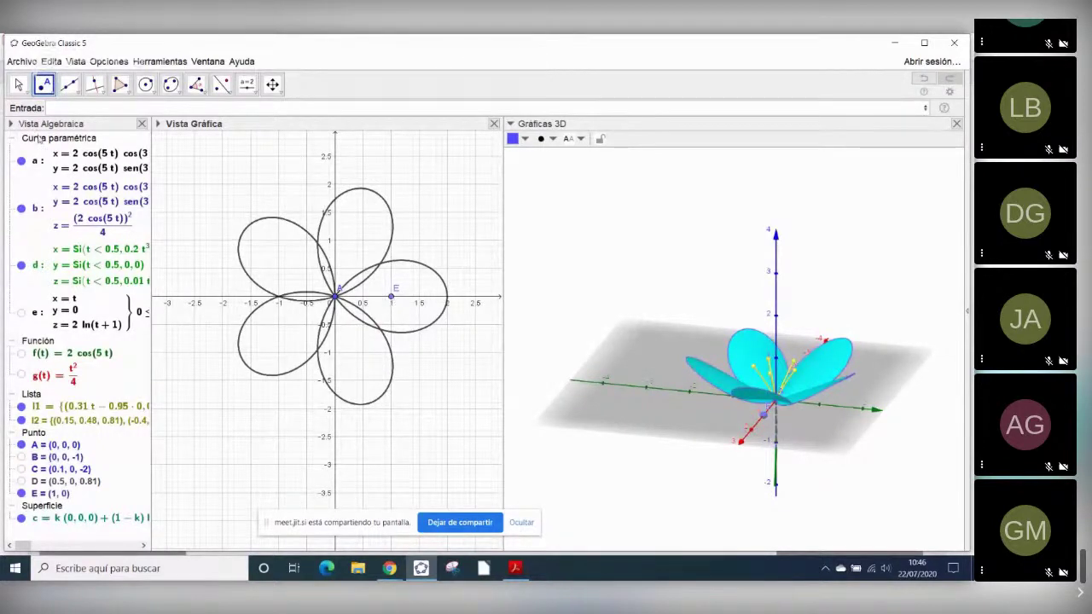
- Hide the flat flower curve a to clear the 2D graphics view
left_click(18, 84)
left_click(22, 160)
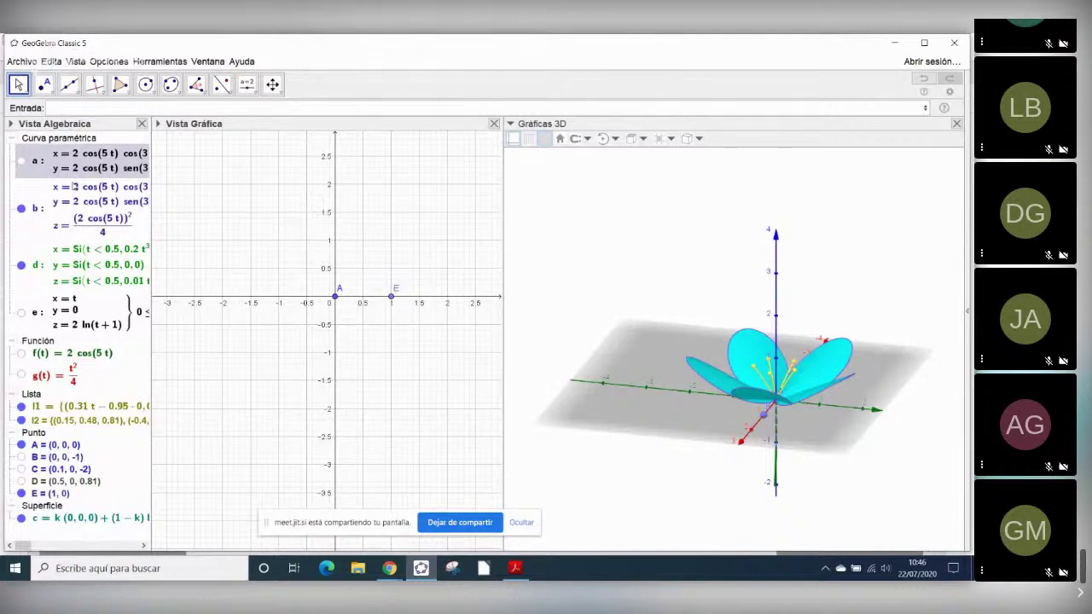
left_click(21, 160)
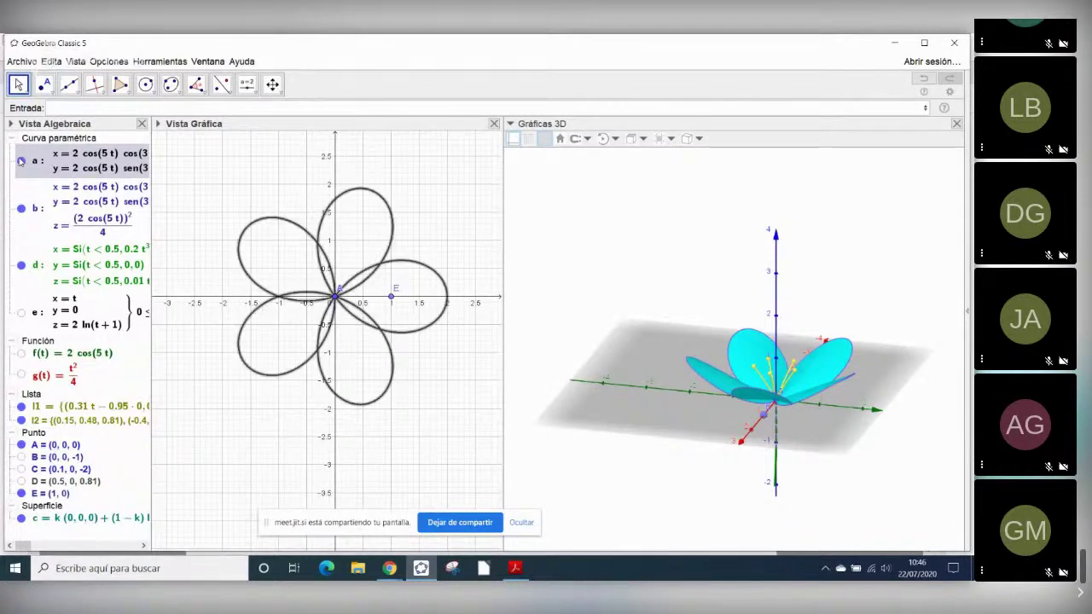
left_click(22, 160)
- Place two points above the x-axis between A and E, at about (0.33, 0.27) and (0.76, 0.25)
scroll(312, 320, "up", 4)
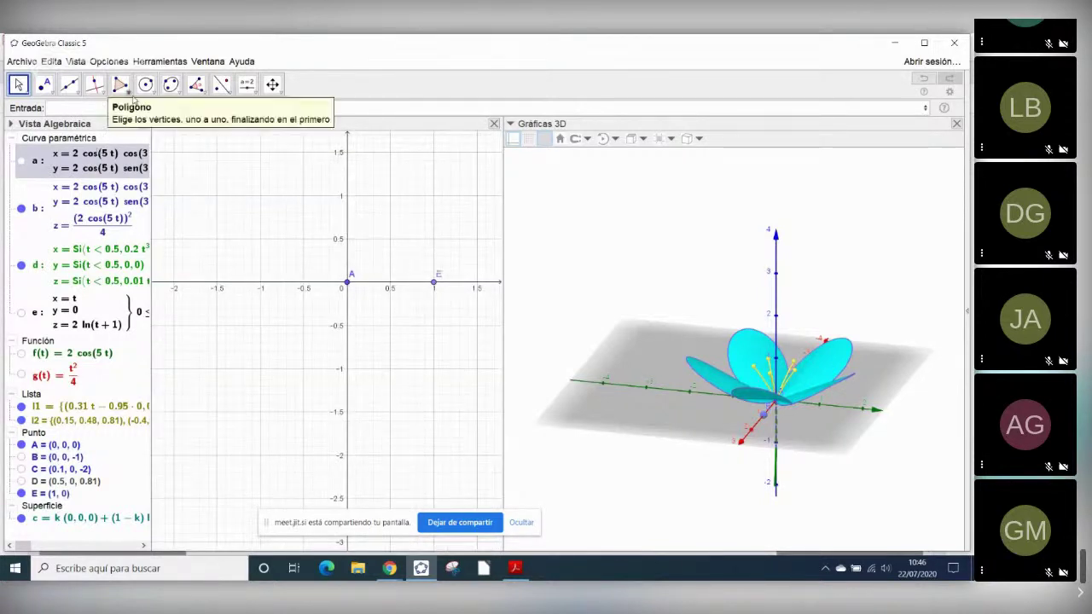
left_click(45, 84)
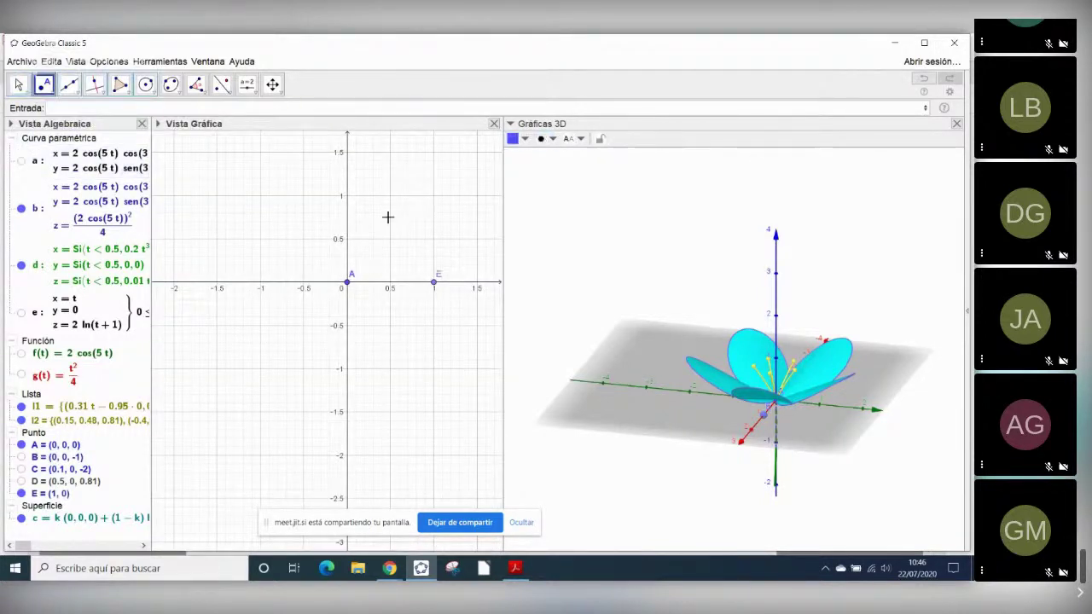
left_click(376, 258)
left_click(413, 259)
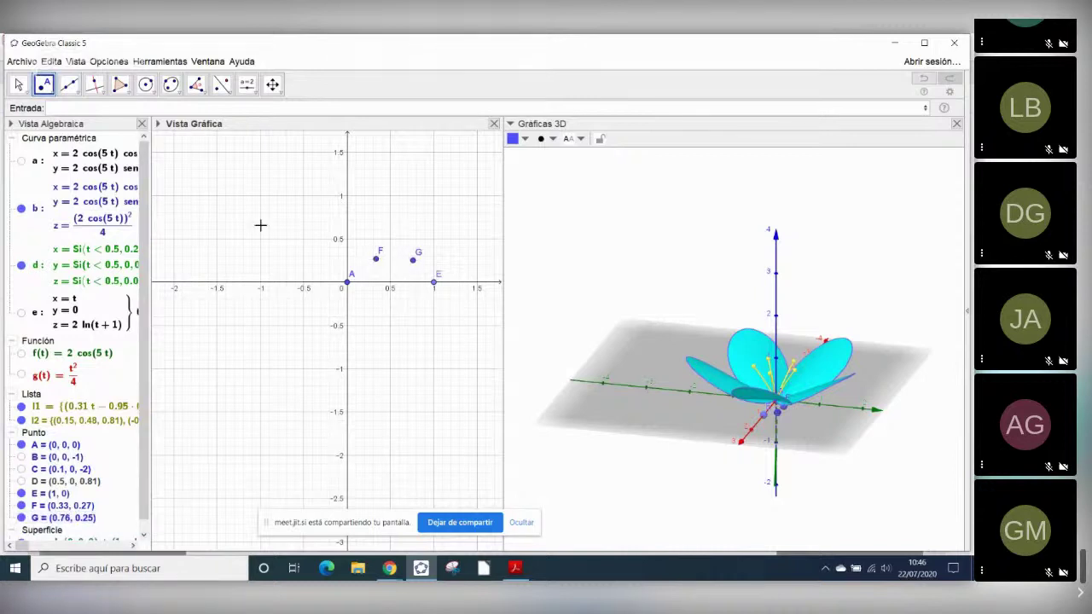
- Create a spline through points A, F, G and E in that order with Spline({A, F, G, E})
left_click(18, 84)
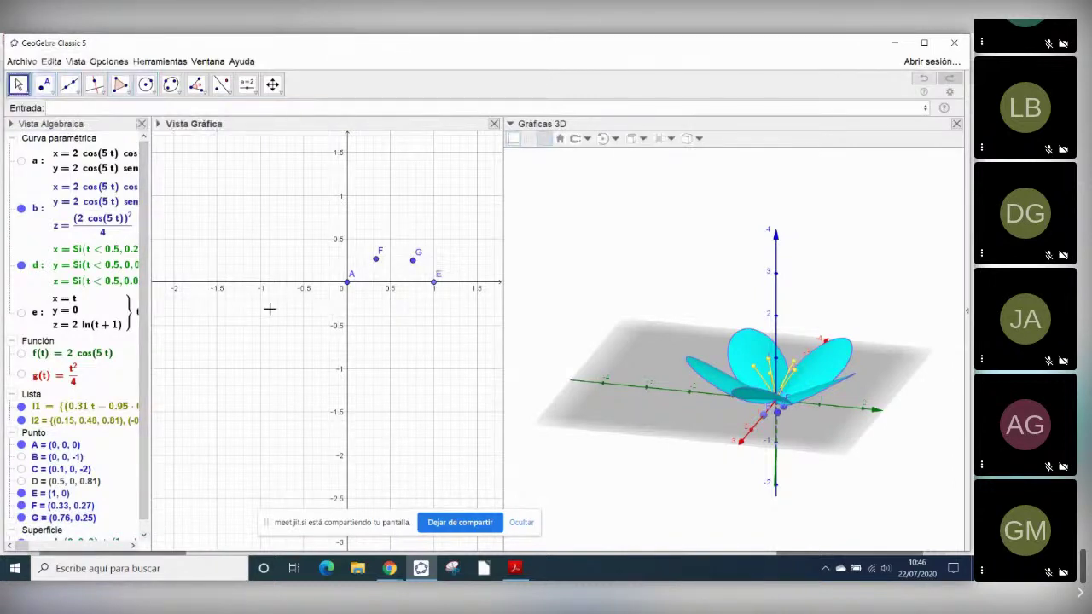
left_click(348, 282)
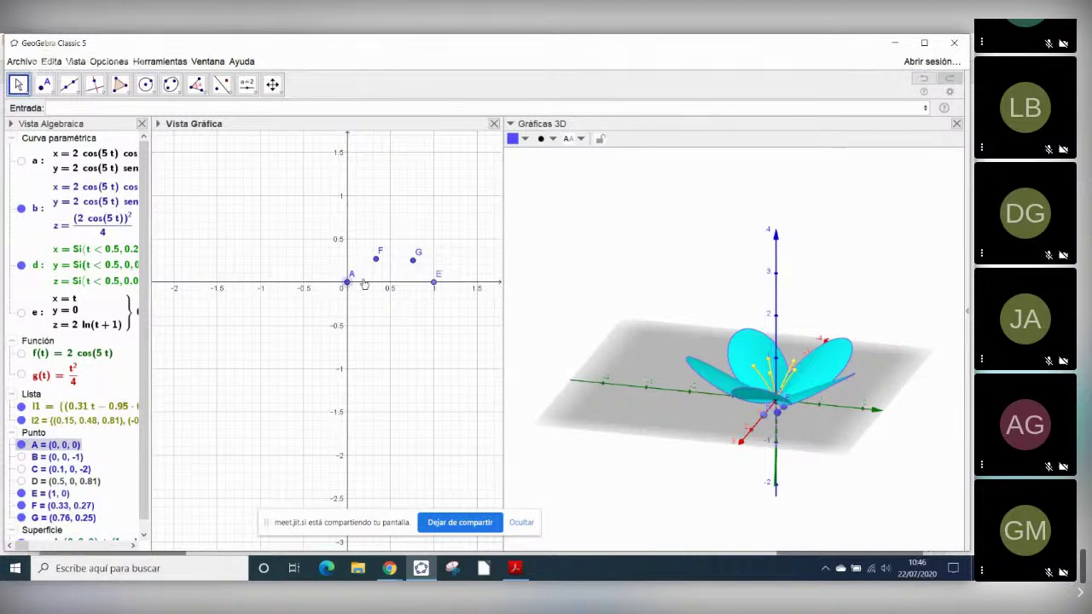
left_click(376, 258, "ctrl")
left_click(413, 260, "ctrl")
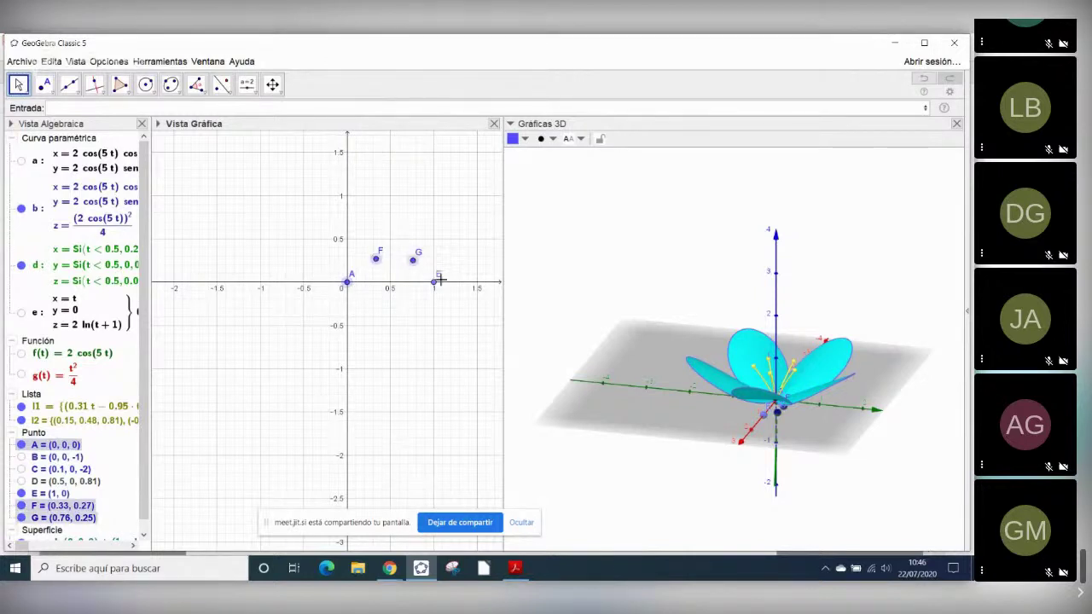
left_click(435, 282, "ctrl")
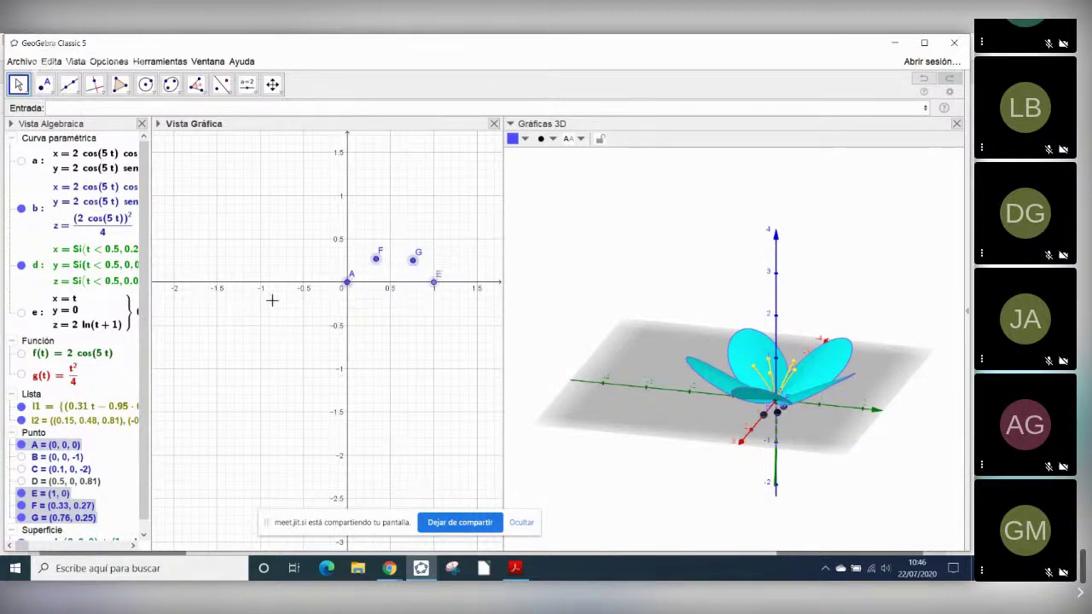
left_click_drag(59, 499, 70, 107)
type("spline")
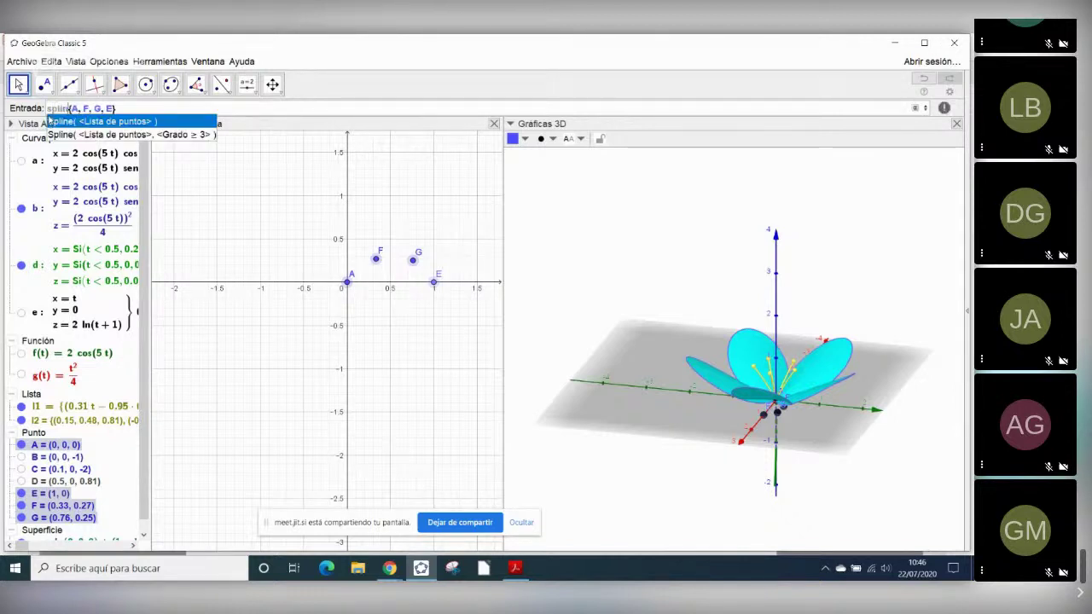
type("(")
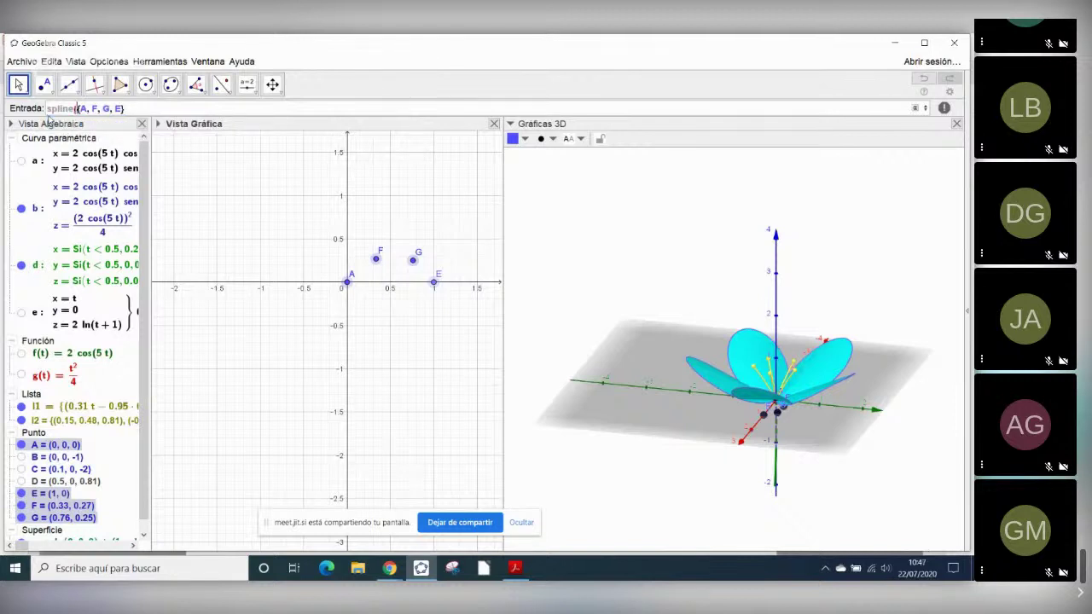
left_click(144, 111)
type(")")
key("Return")
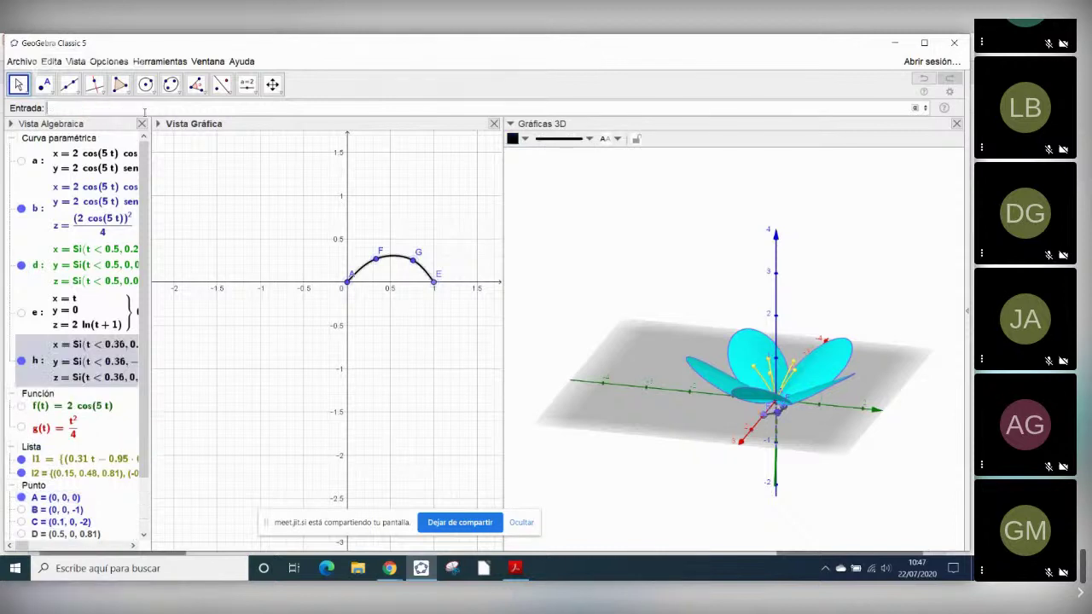
mouse_move(698, 485)
left_mouse_down()
mouse_move(729, 486)
mouse_move(717, 480)
left_mouse_up()
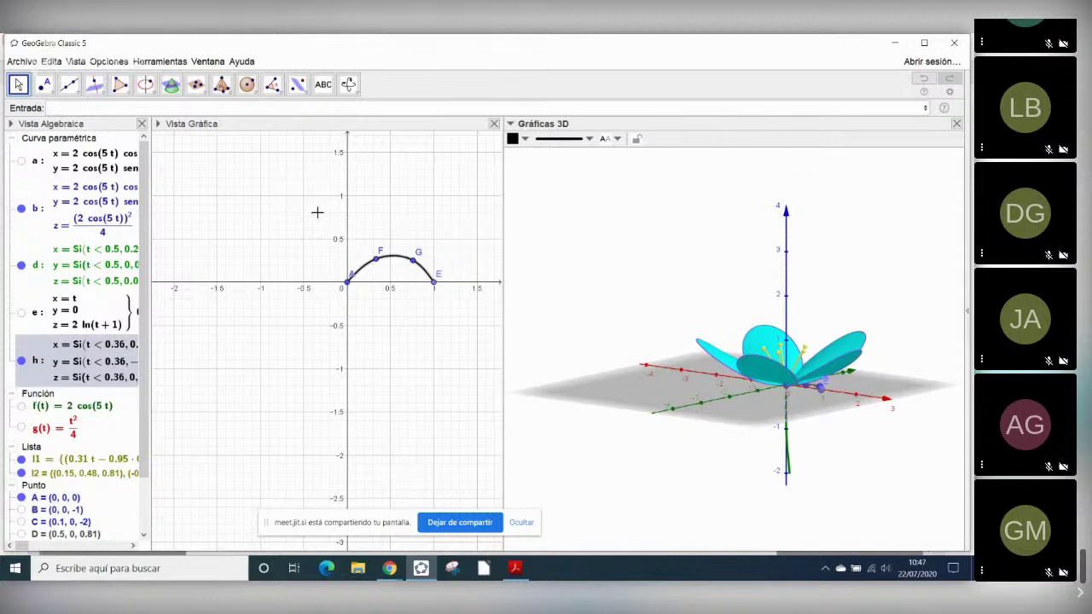
- Reflect the spline h across the x-axis to form the lower half of the leaf outline
left_click_drag(338, 245, 271, 292)
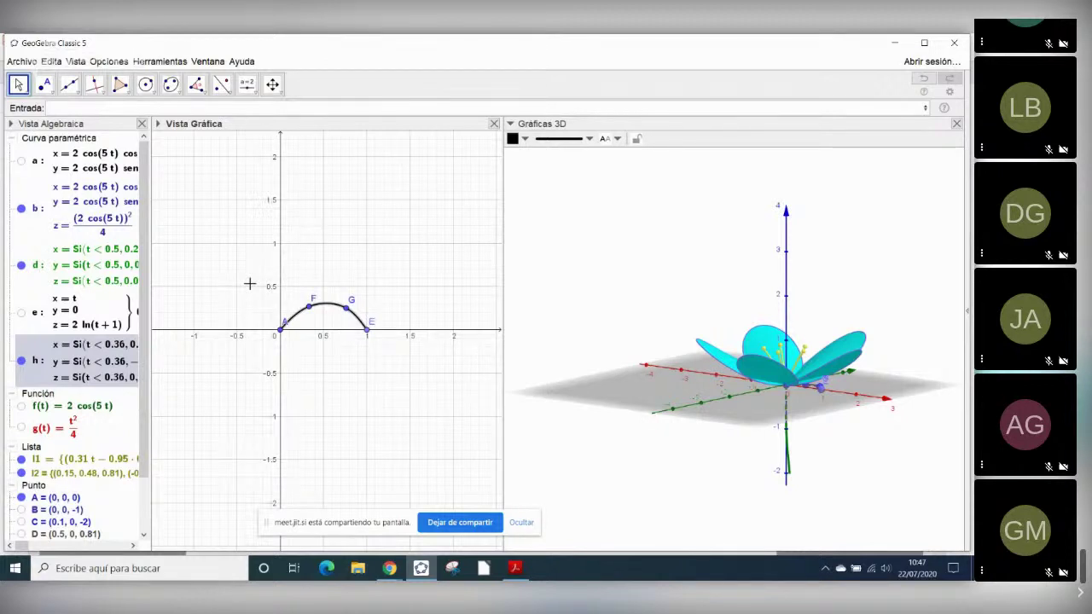
left_click(206, 256)
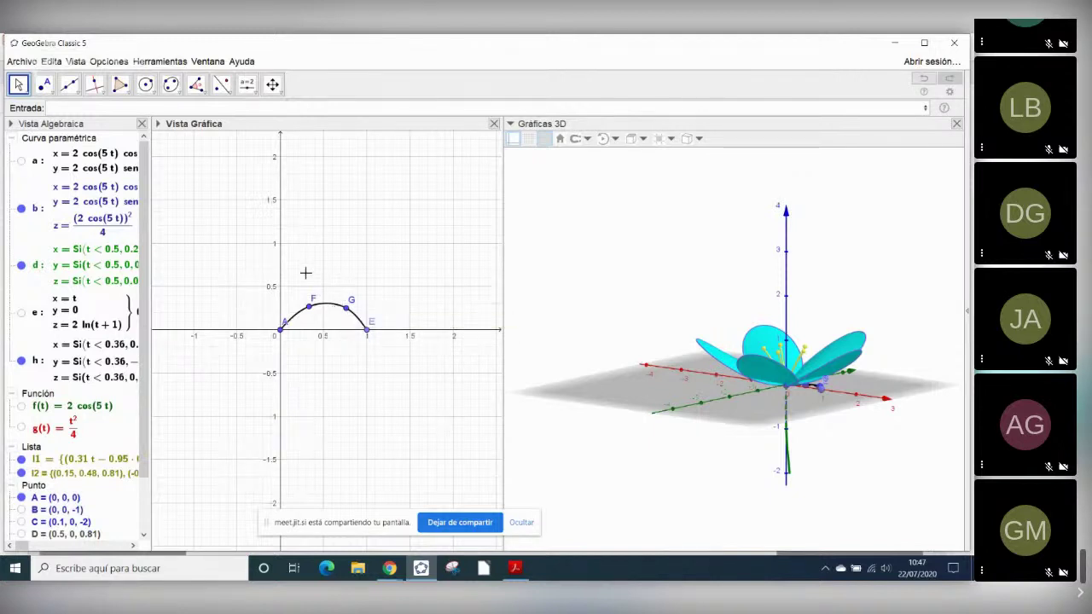
left_click(256, 96)
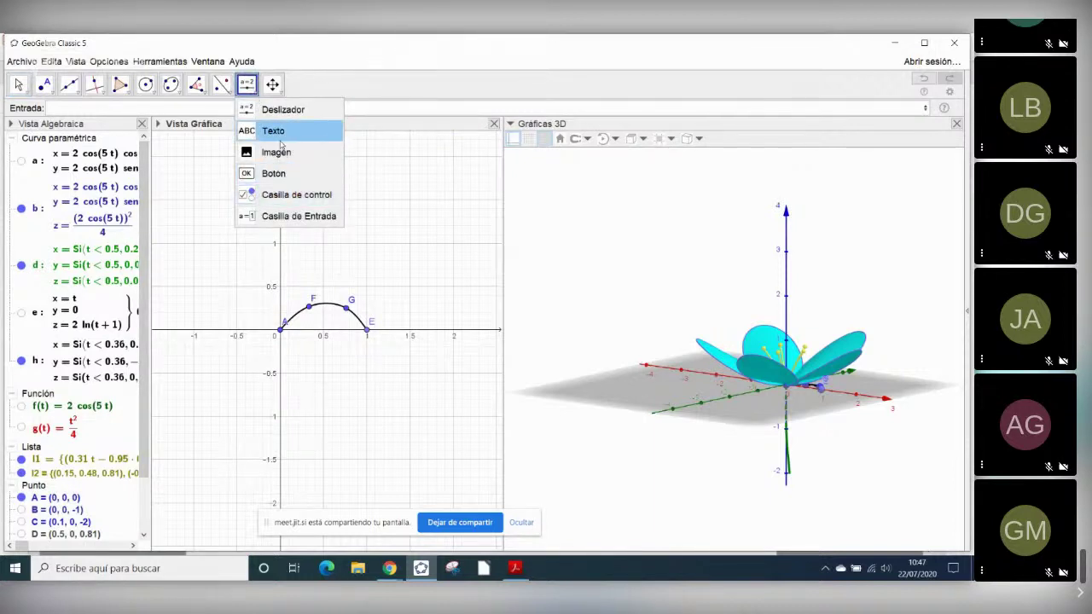
mouse_move(221, 85)
left_click(239, 111)
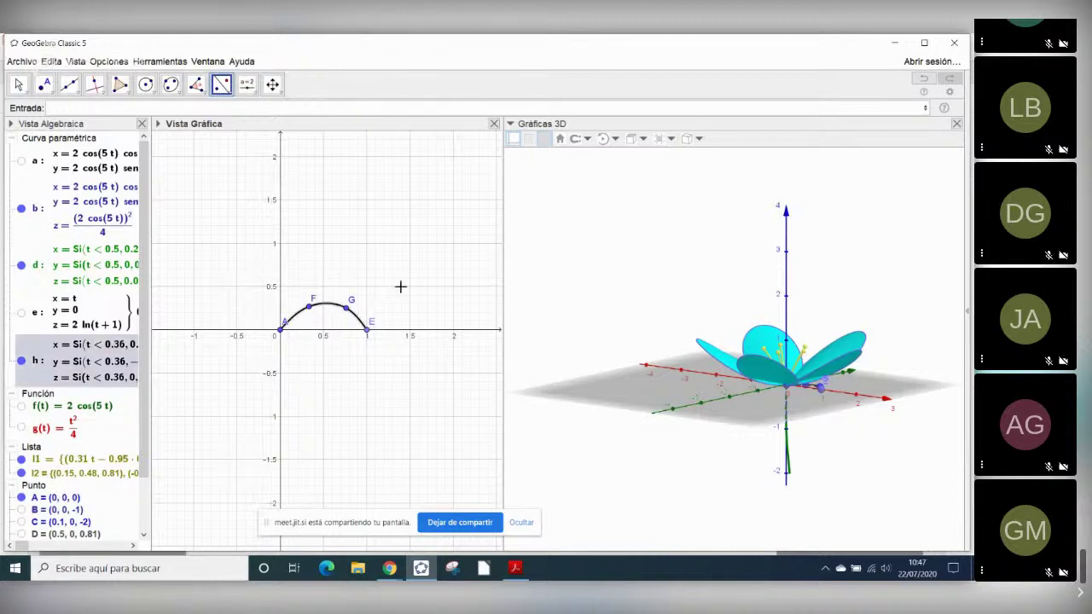
left_click(404, 331)
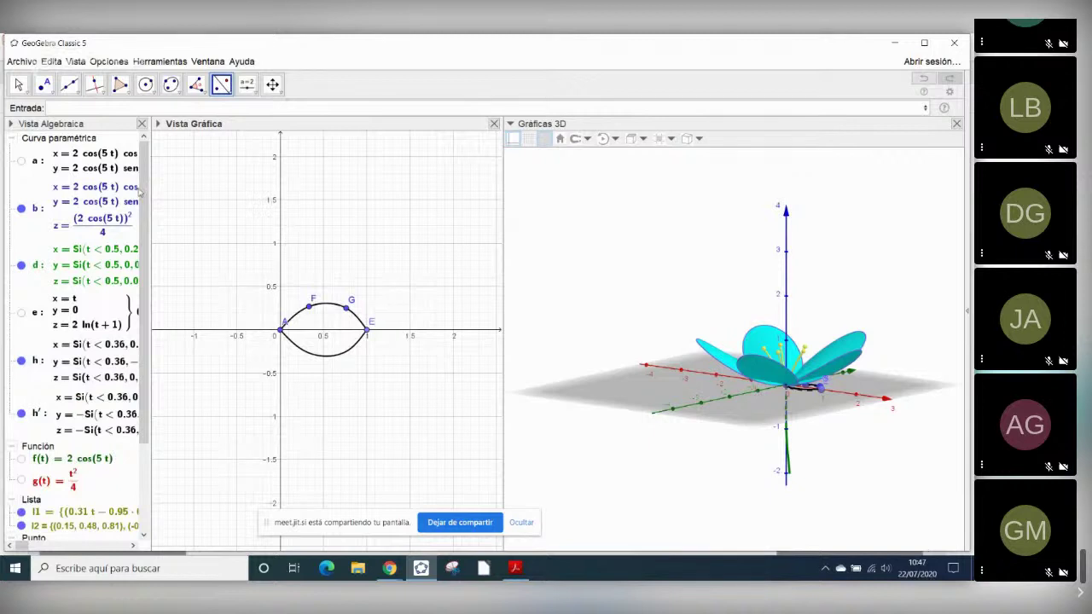
left_click(19, 84)
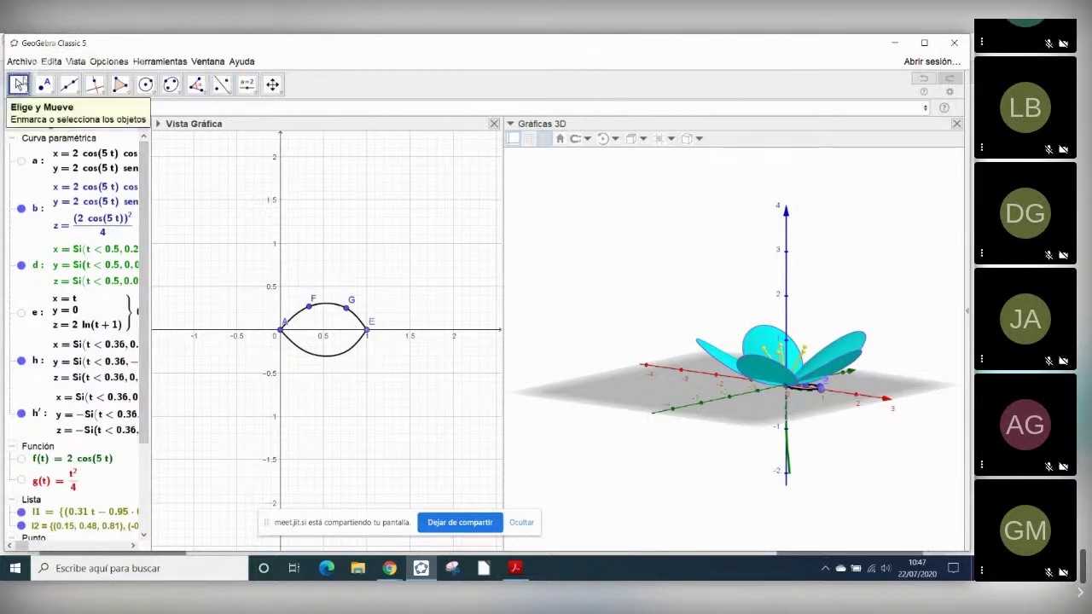
left_click(18, 84)
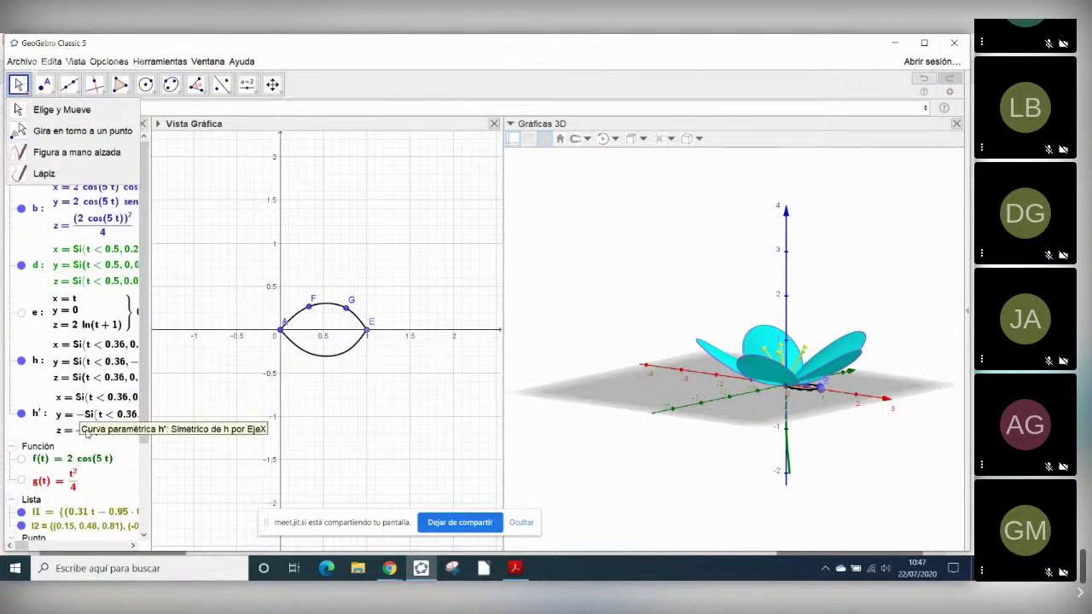
left_click(433, 451)
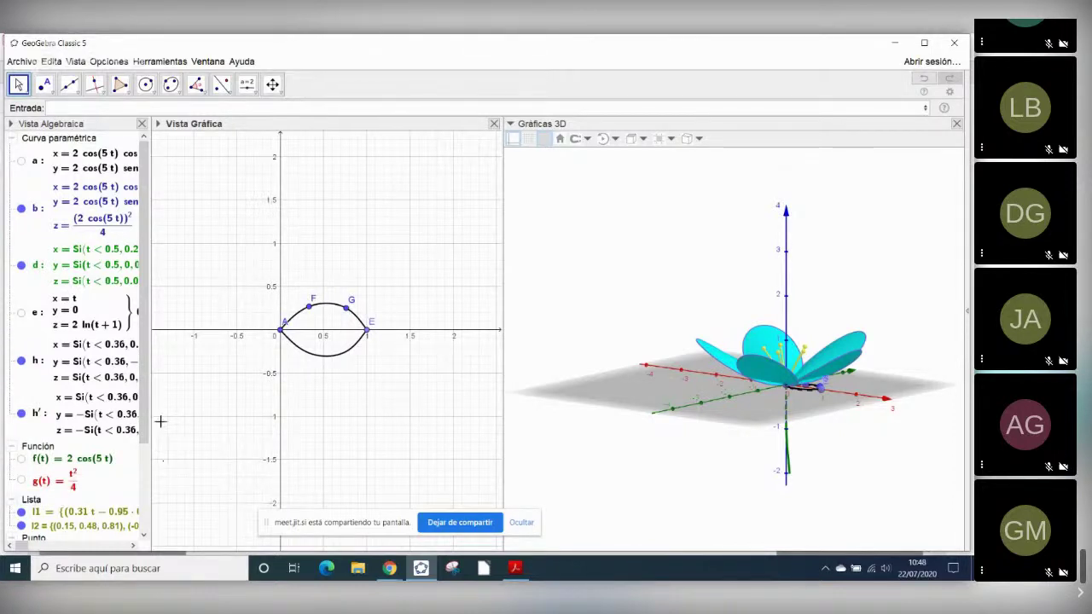
- Start a three-expression Curva command with x(h(t)) and y(h(t)) as its first two expressions
left_click(80, 107)
type("curva")
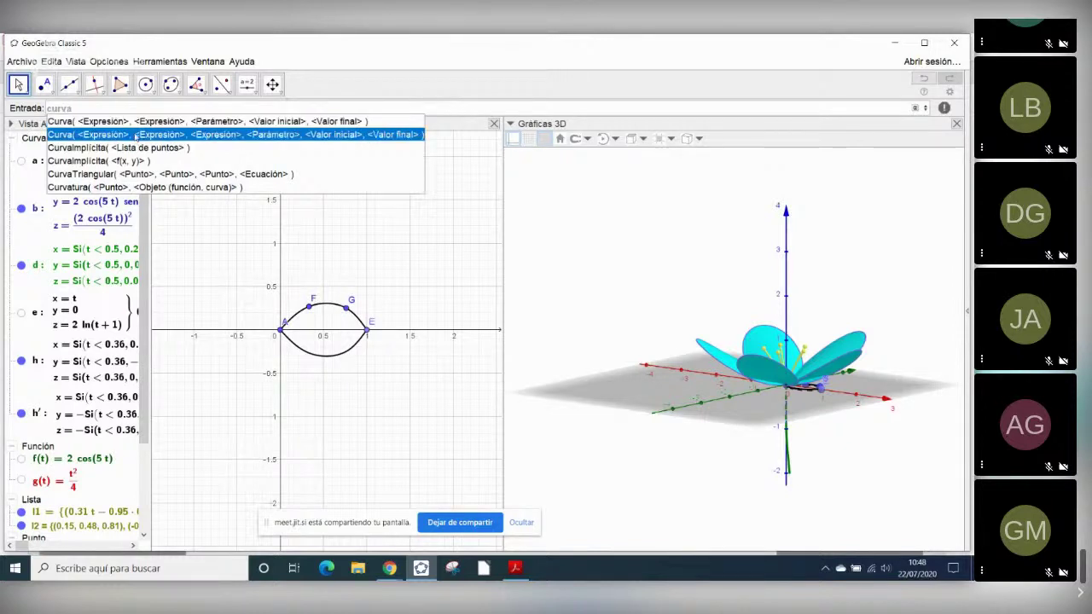
left_click(306, 135)
type("x(")
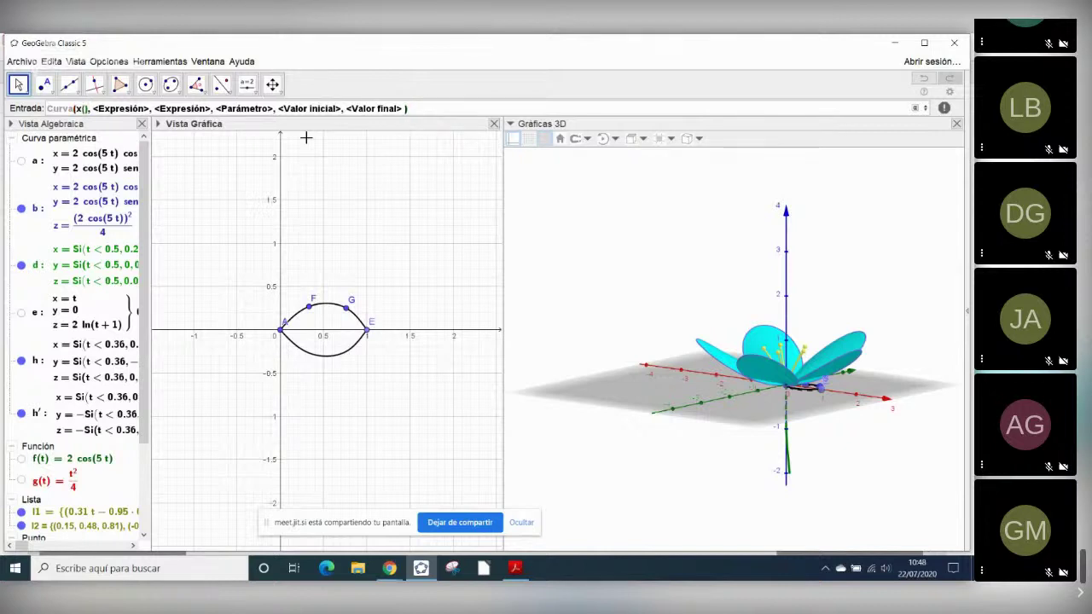
left_click(136, 109)
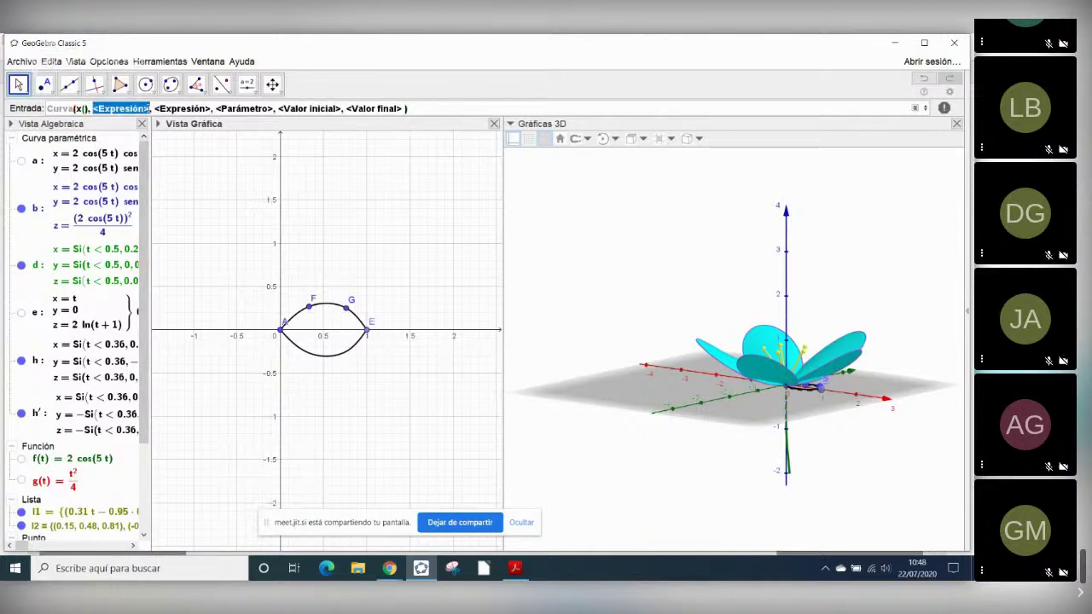
type("y(")
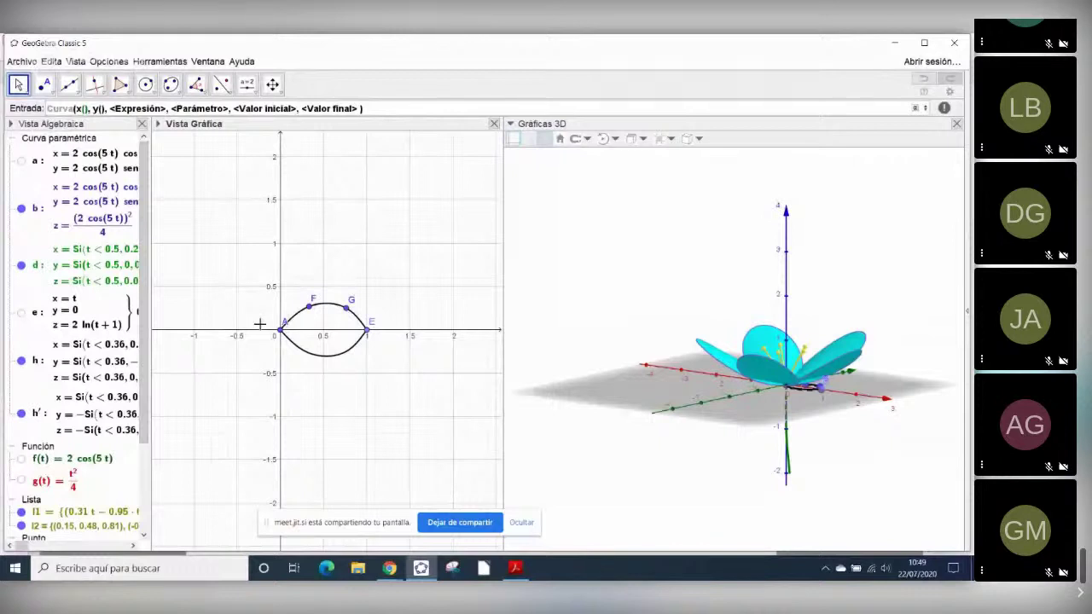
left_click(51, 364)
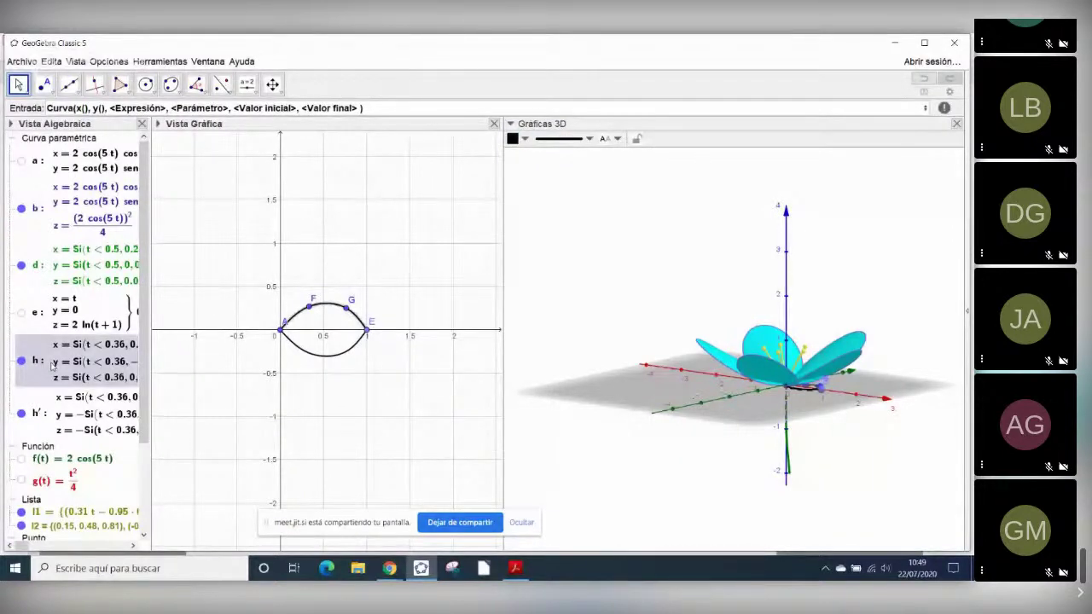
left_click(83, 108)
type("h(")
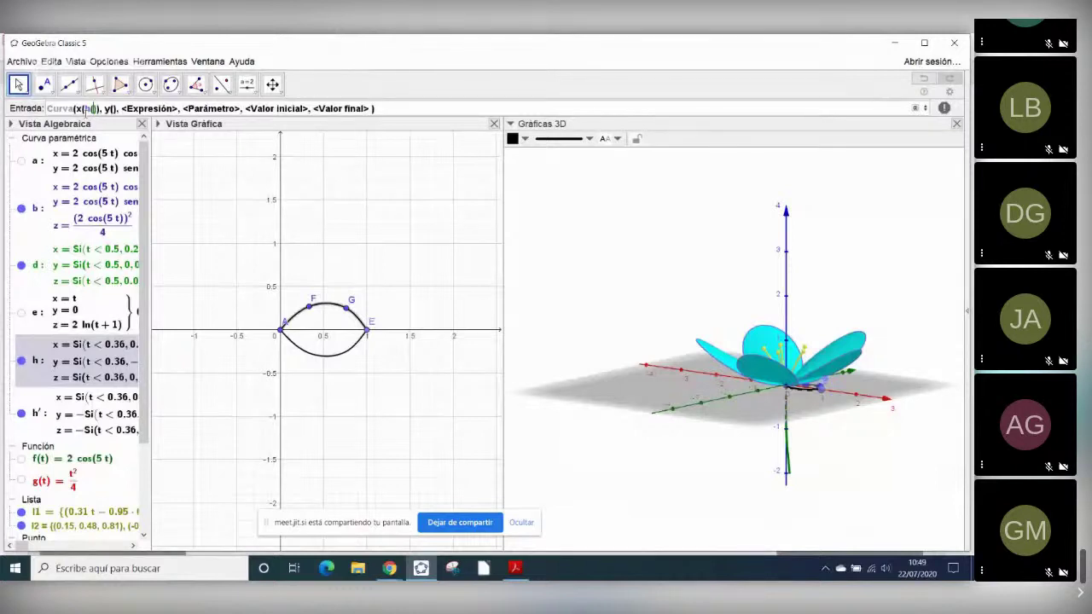
type("t")
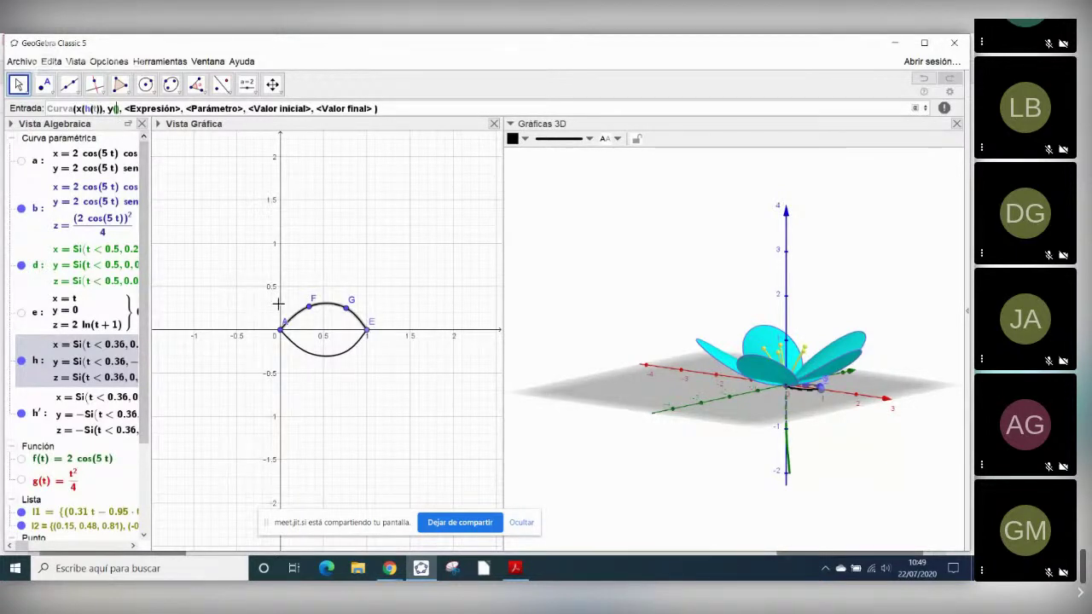
type("h")
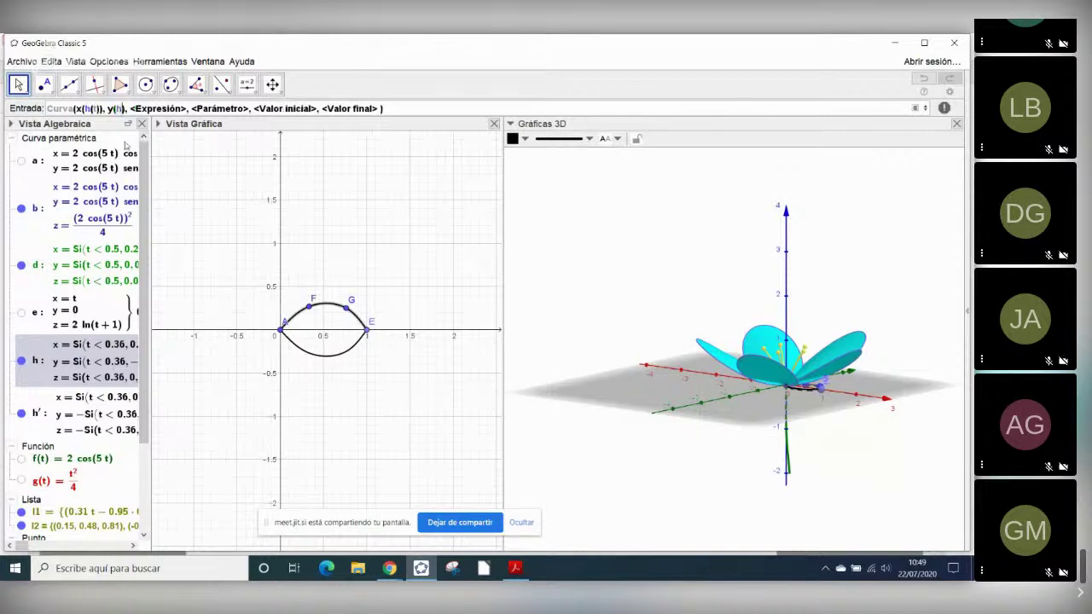
type("(")
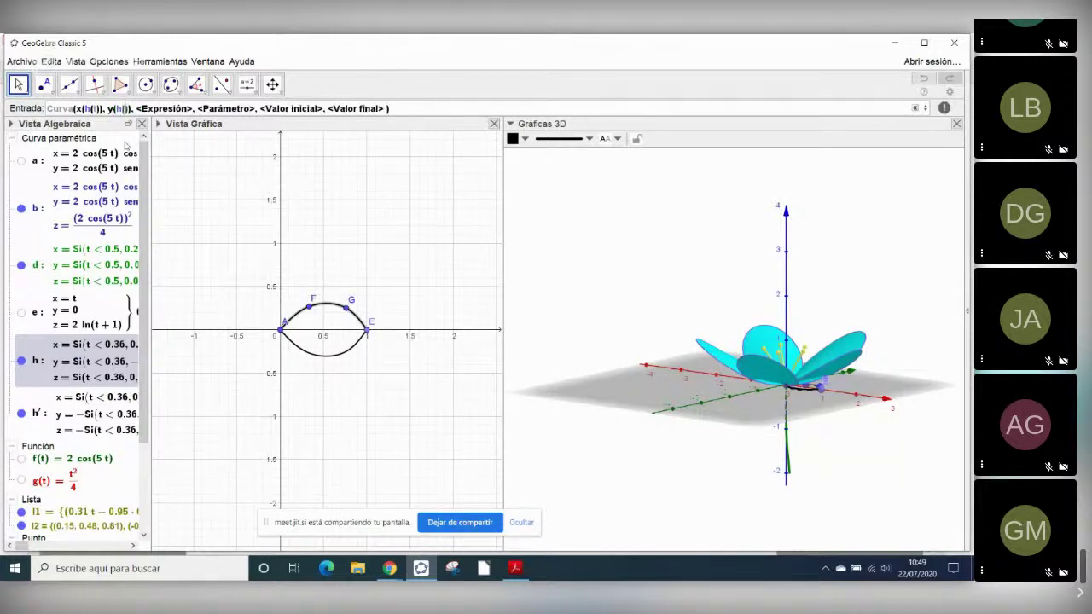
type("t")
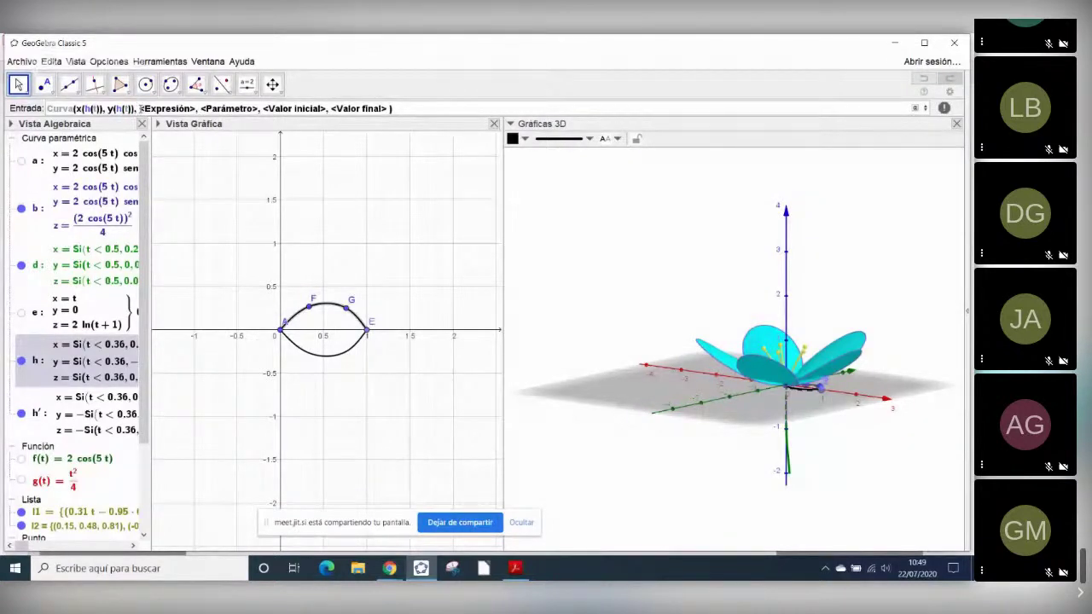
- Complete the 3D curve with g(h(t)) as its third expression and parameter t from 0 to 1
left_click_drag(141, 108, 195, 110)
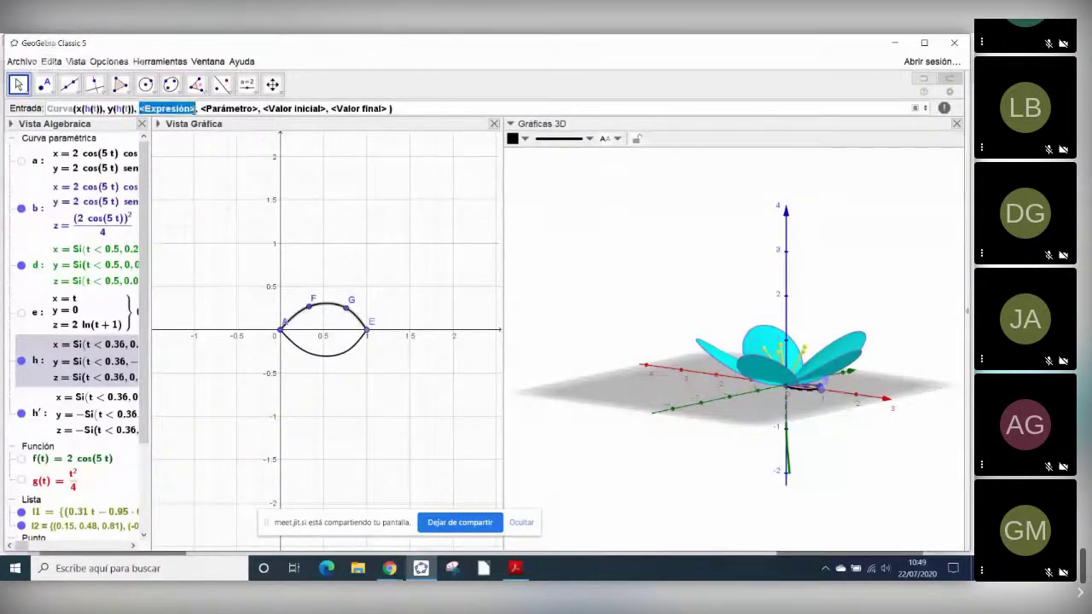
type("g")
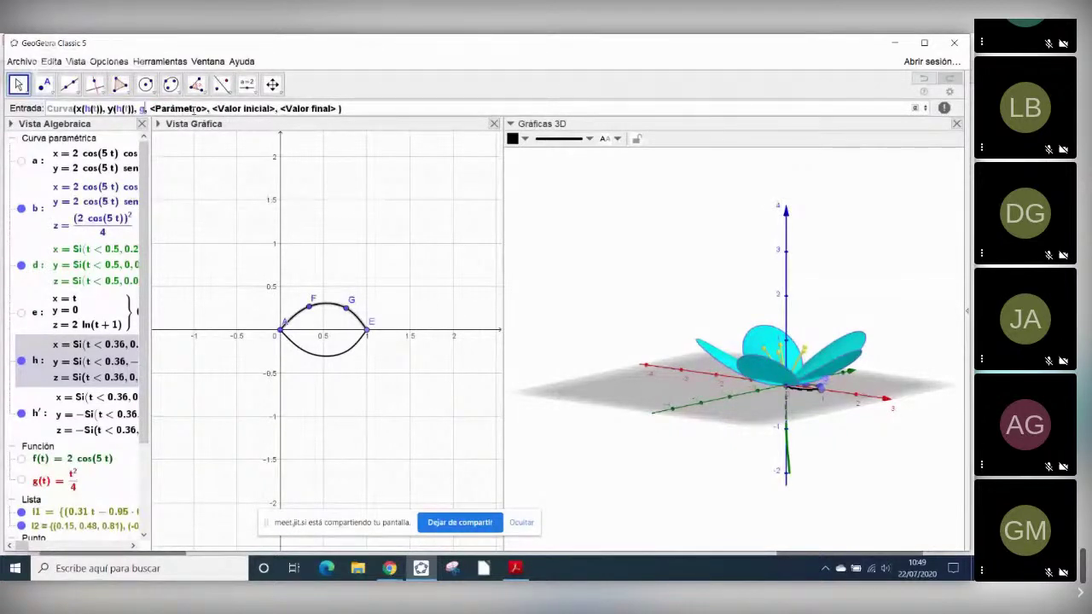
type("(")
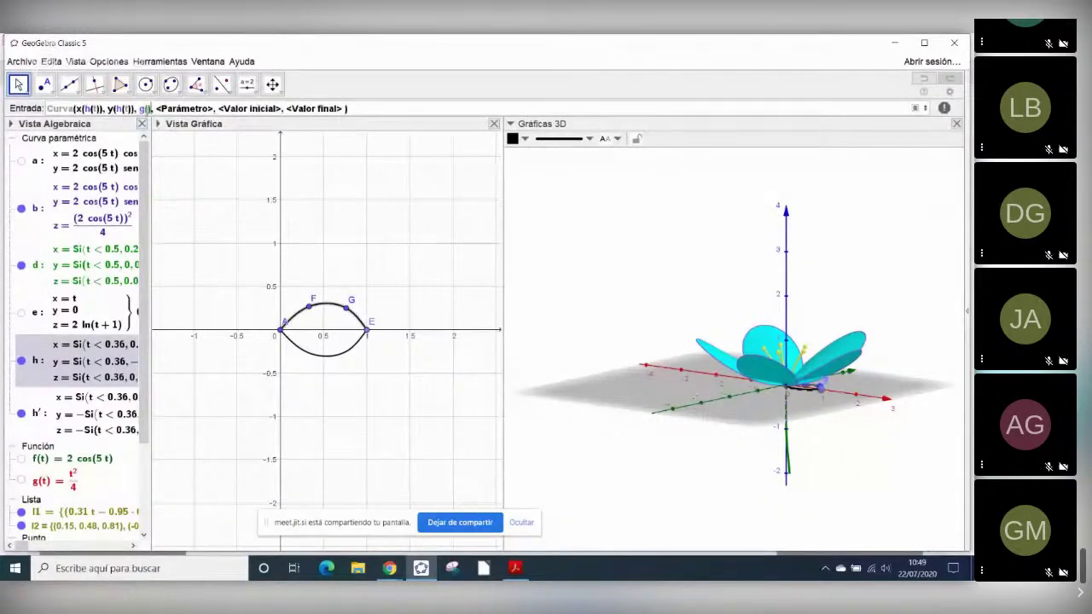
type("h(t")
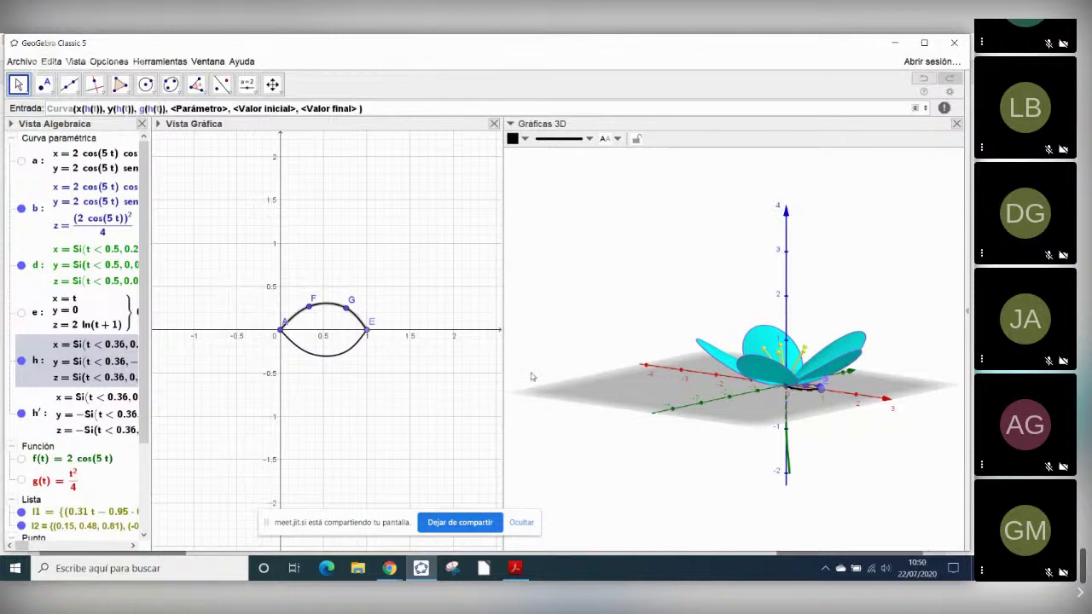
left_click_drag(171, 108, 227, 108)
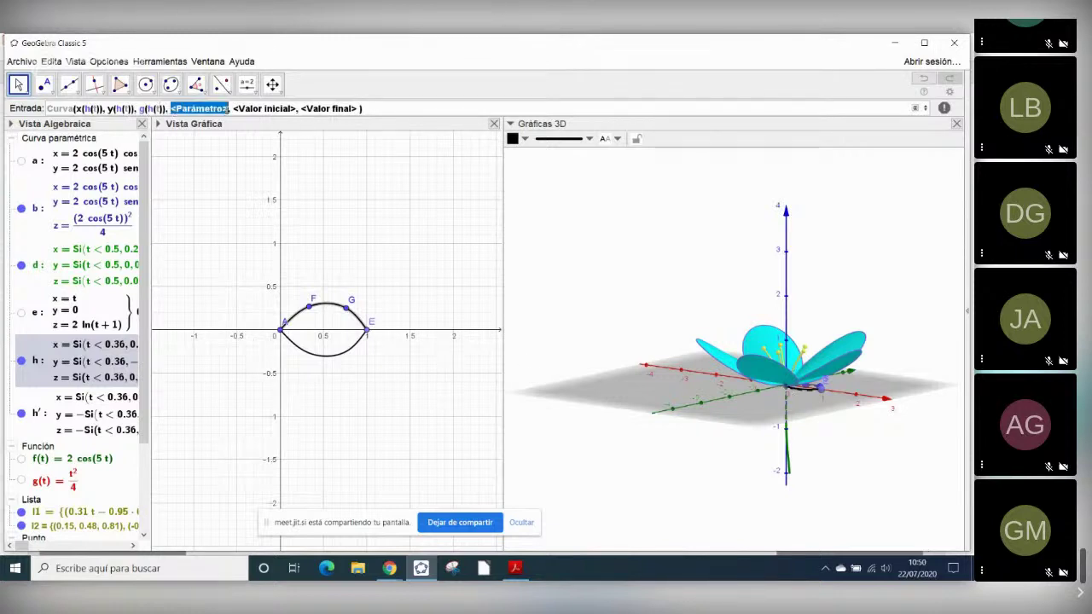
type("t")
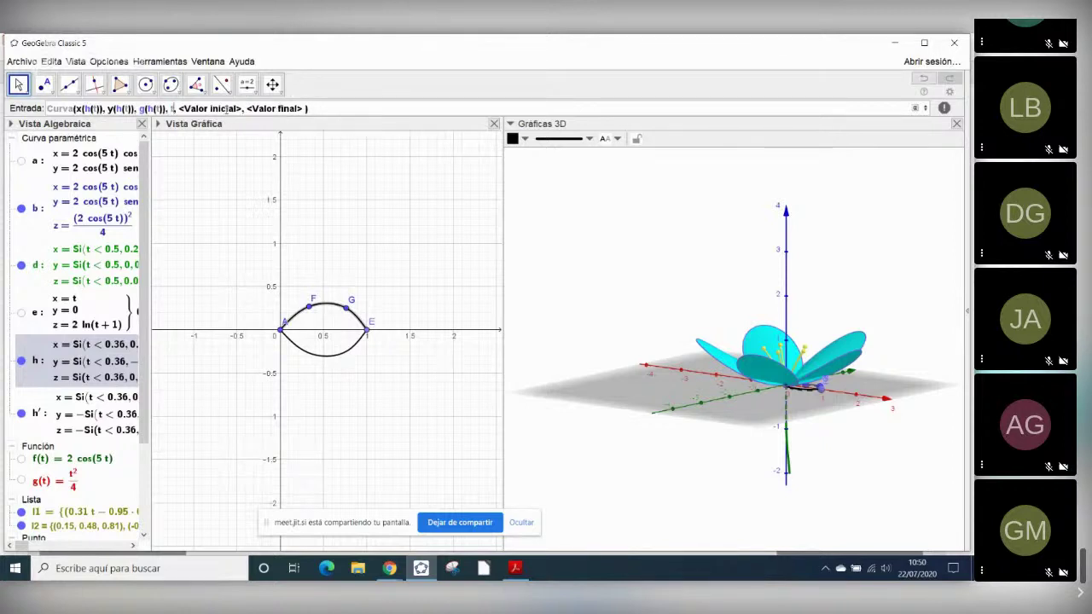
double_click(227, 109)
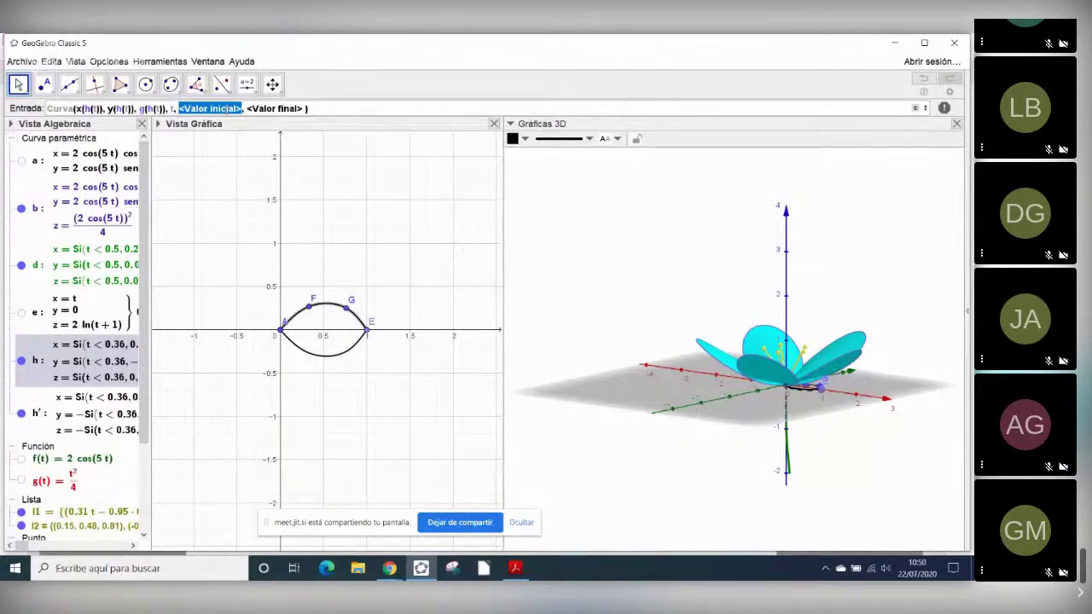
type("0")
double_click(223, 109)
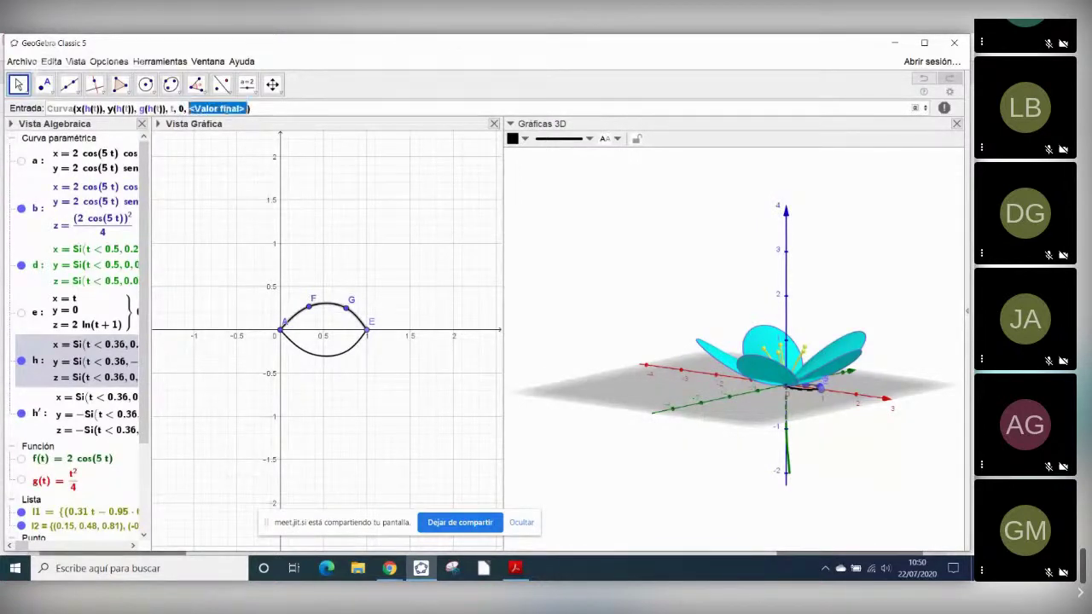
type("1")
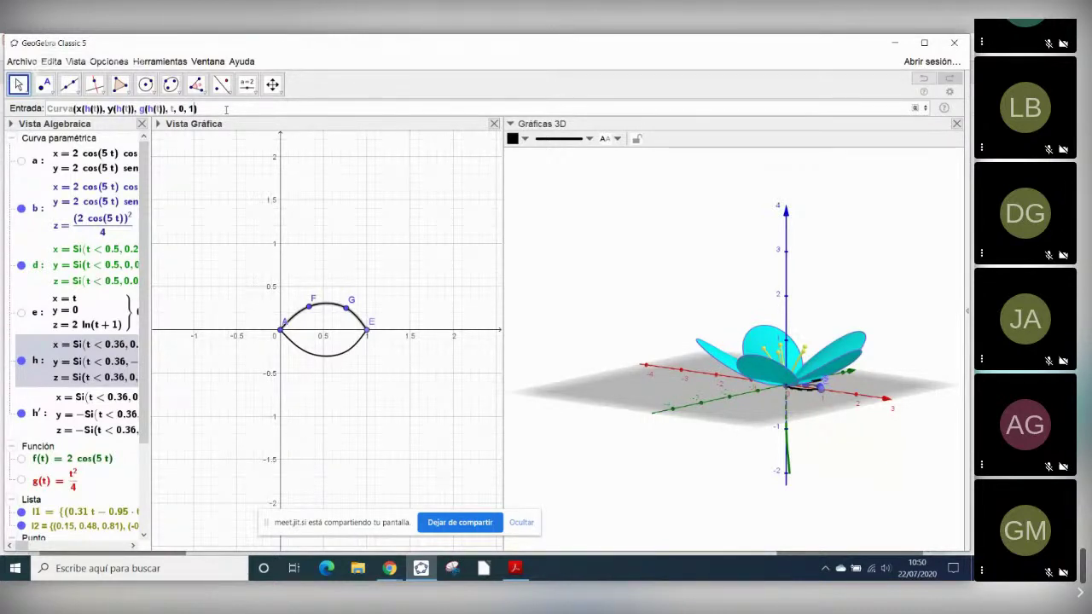
key("Return")
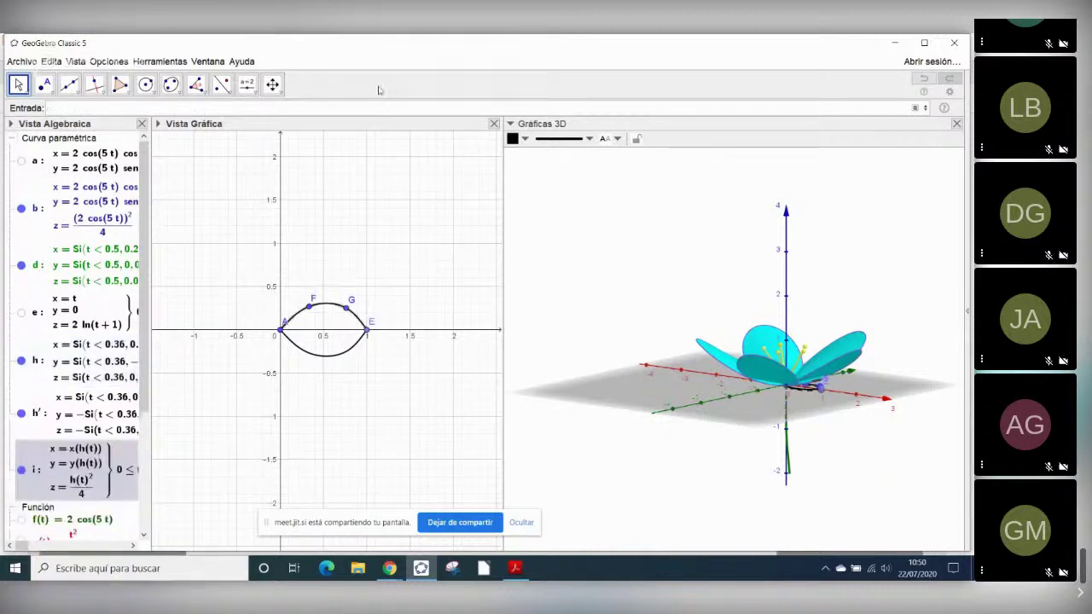
- Redefine curve i with g(h(t))-1 as its third expression to lower it one unit along the stem
left_click_drag(647, 331, 627, 435)
scroll(721, 411, "up", 3)
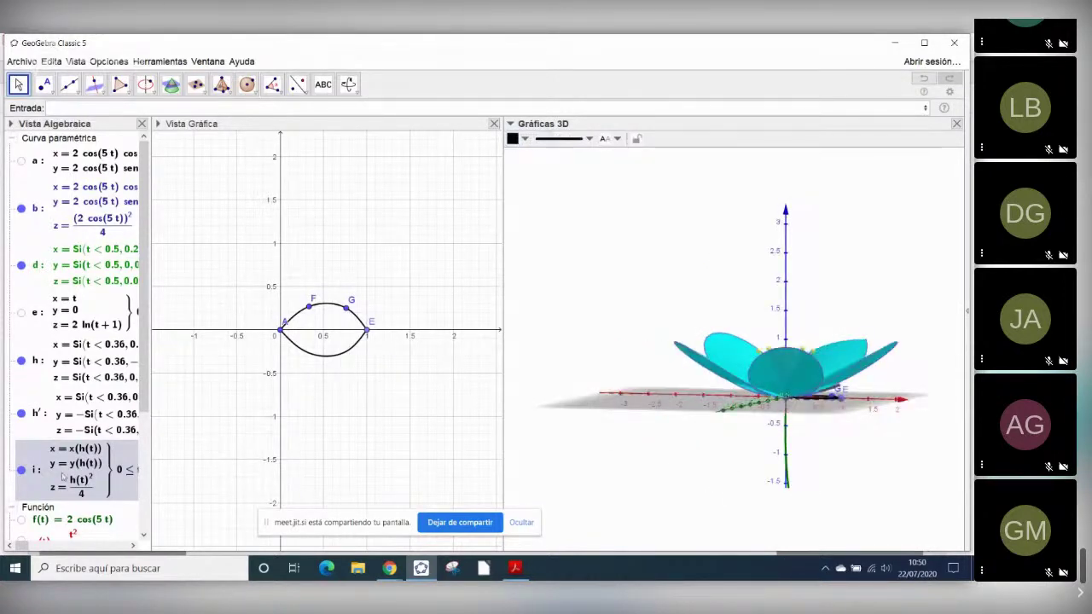
double_click(77, 474)
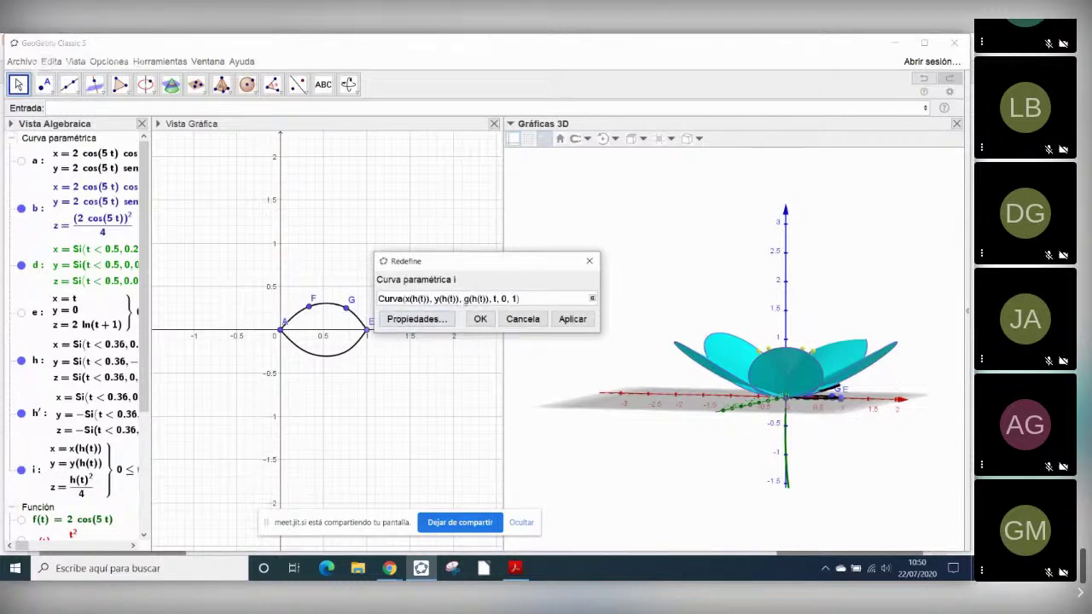
left_click(464, 298)
type("-")
key("BackSpace")
type("-1")
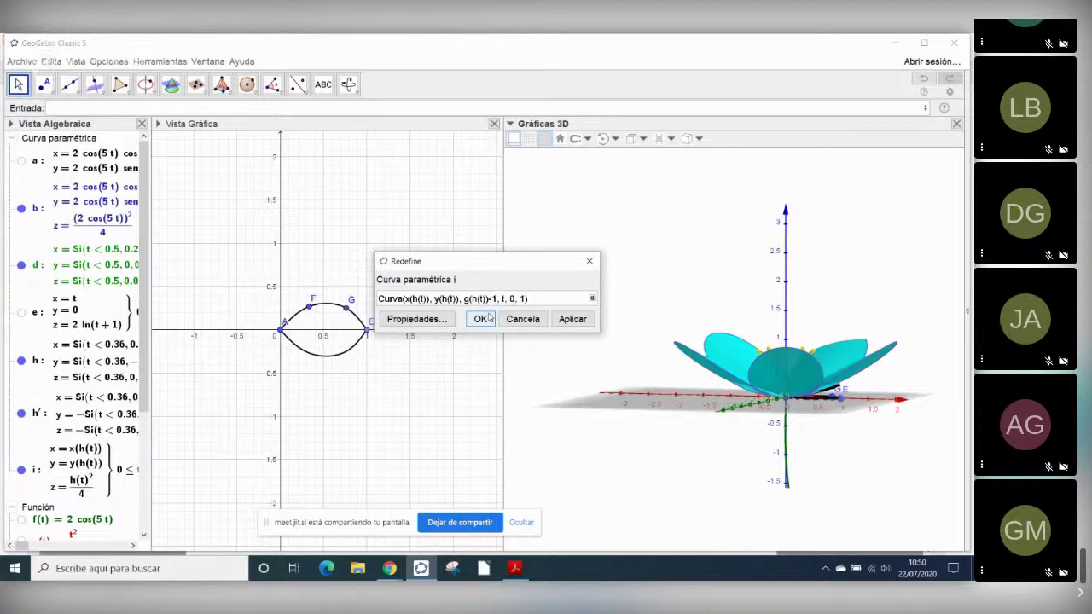
left_click(483, 318)
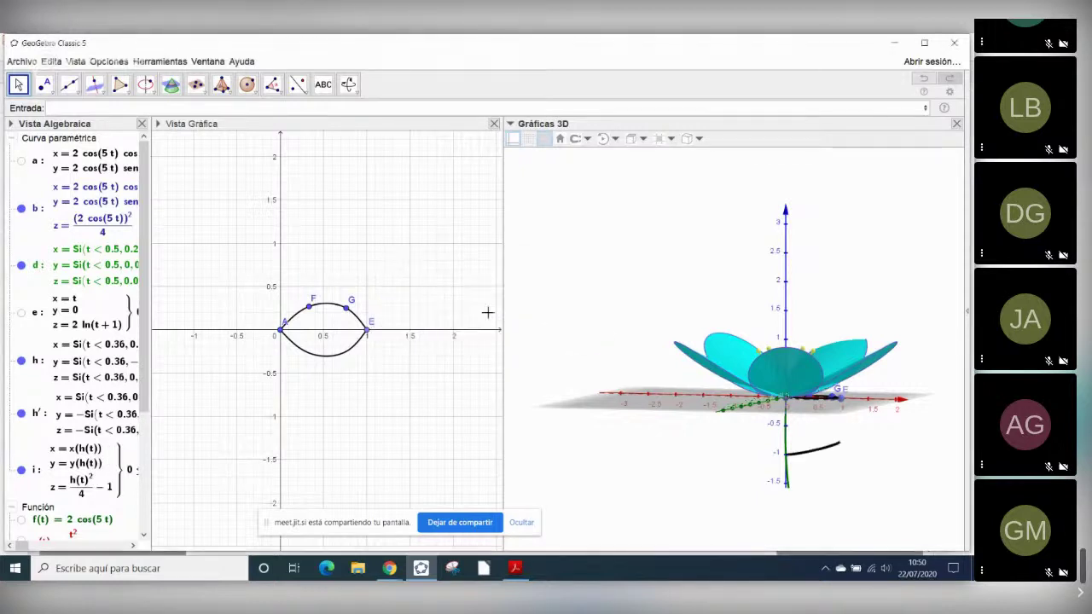
- Create the other edge of the 3D leaf with Curva(x(h'(t)), y(h'(t)), g(h'(t))-1, t, 0, 1)
left_click_drag(743, 434, 651, 486)
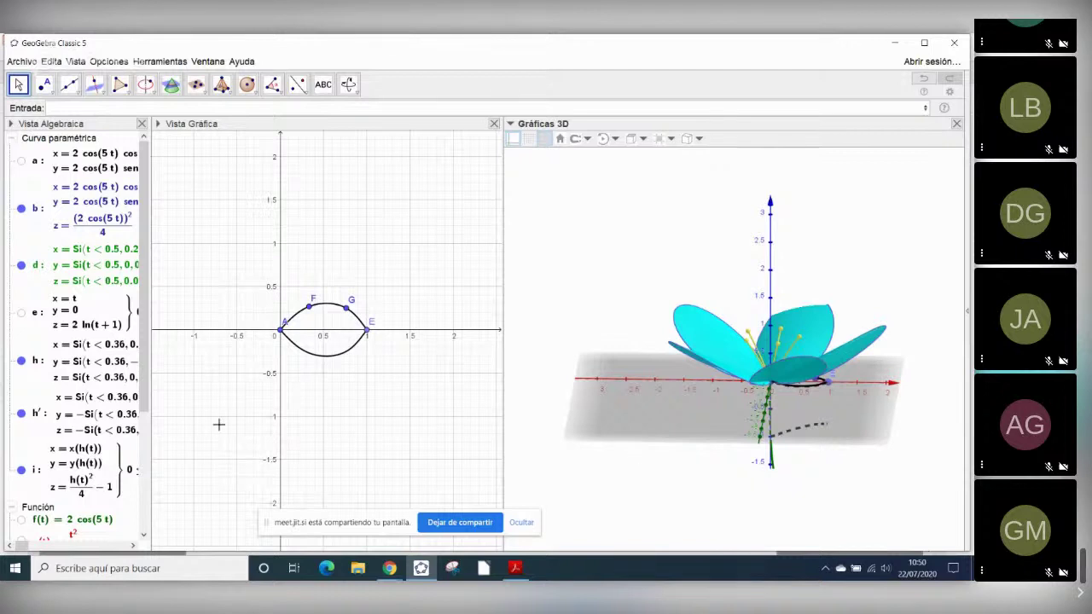
left_click(59, 108)
type("Curva(x(h(t)), y(h(t)), z(h(t)), t, 0, 1)")
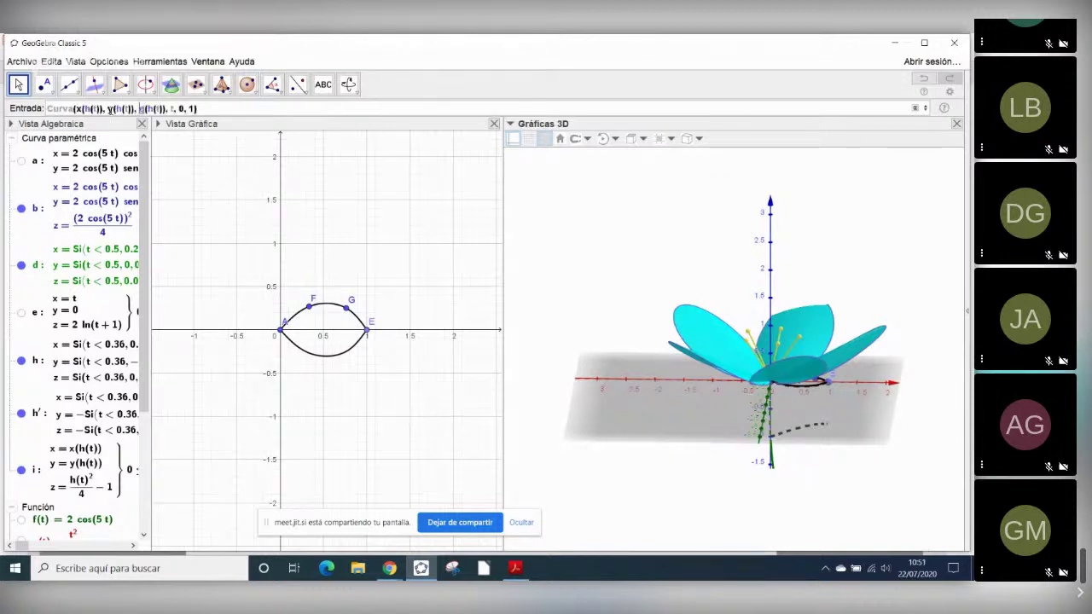
left_click(166, 109)
type("-1")
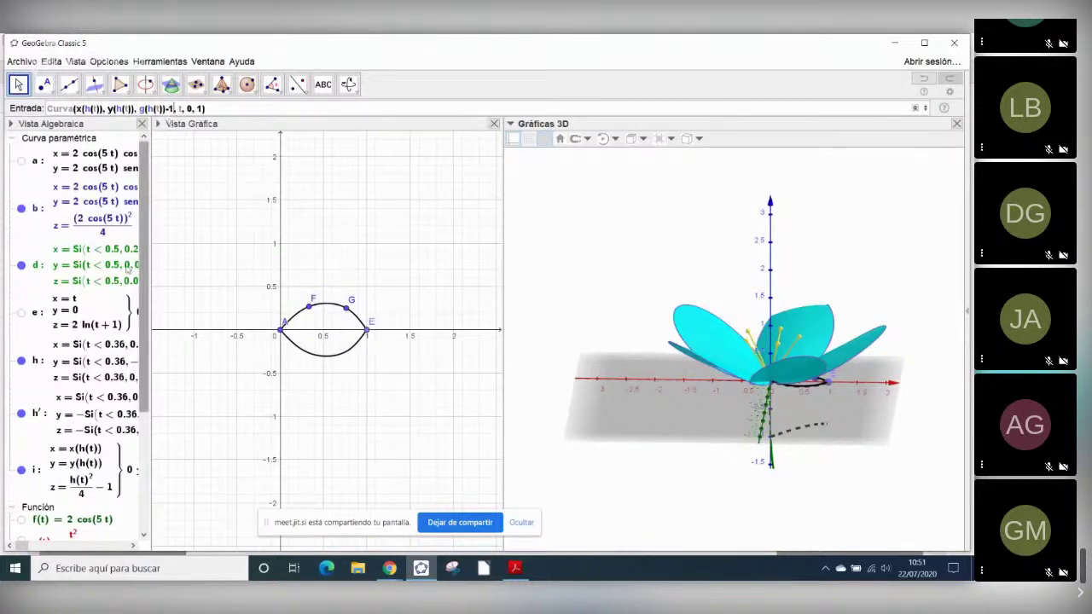
left_click(88, 108)
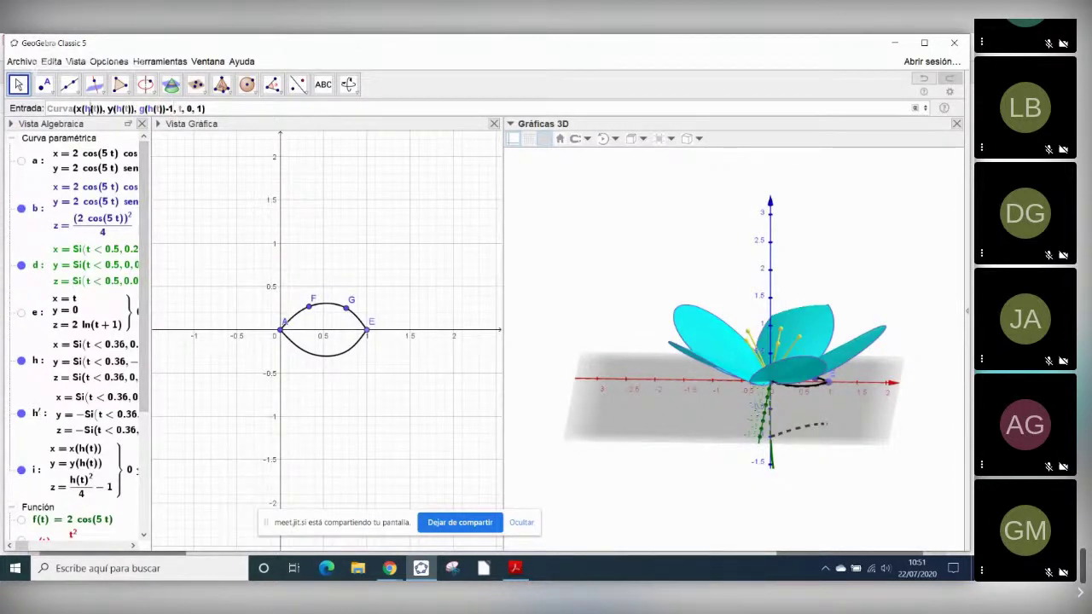
type("'")
left_click(125, 109)
type("'")
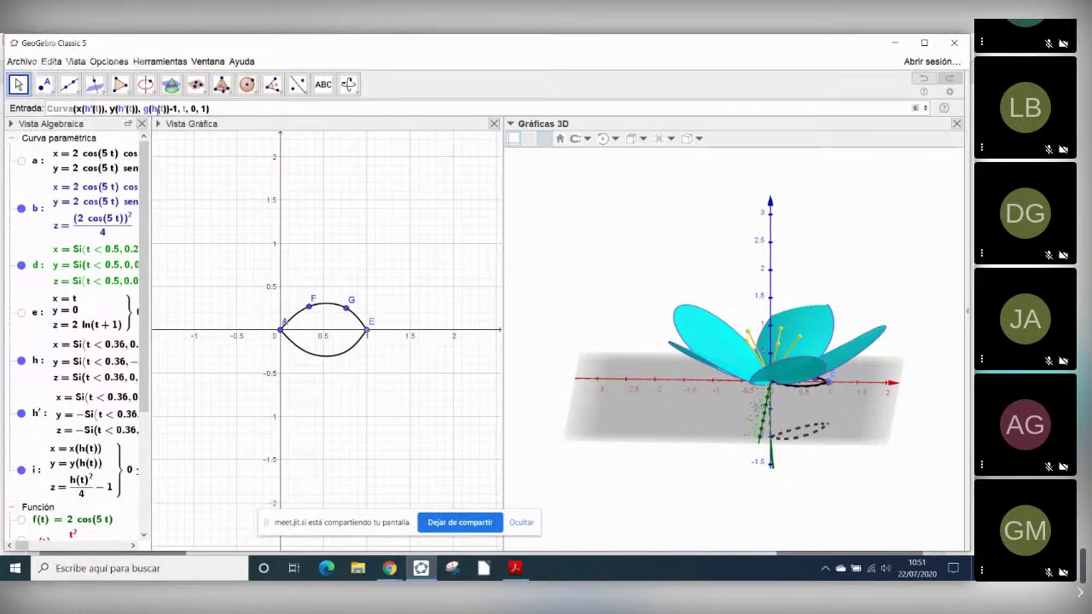
key("Return")
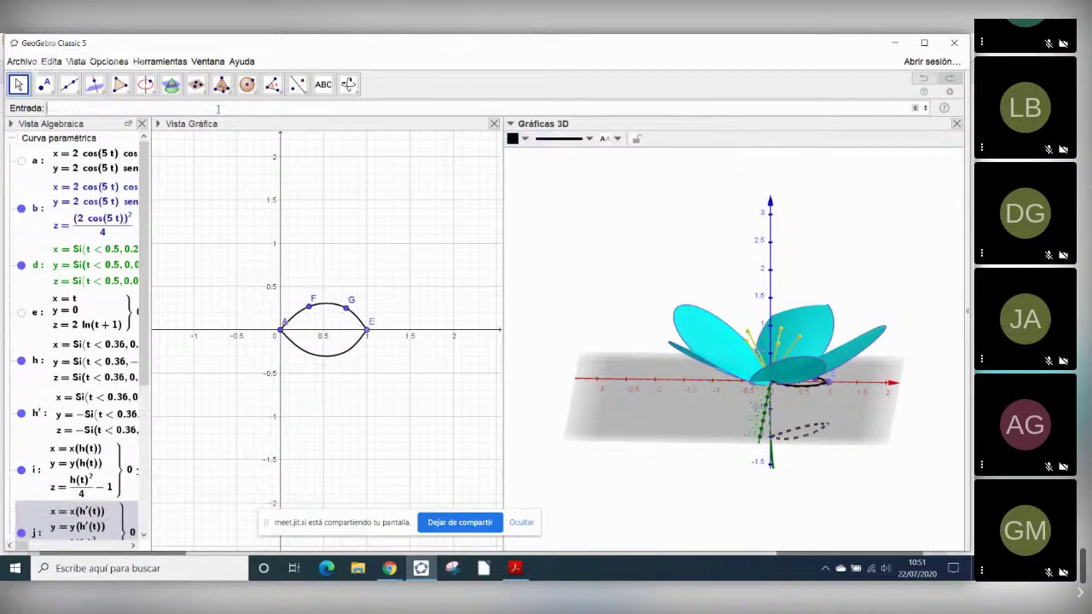
- Hide the flat spline h and its reflection h', leaving the raised leaf curves shown
left_click_drag(633, 312, 617, 291)
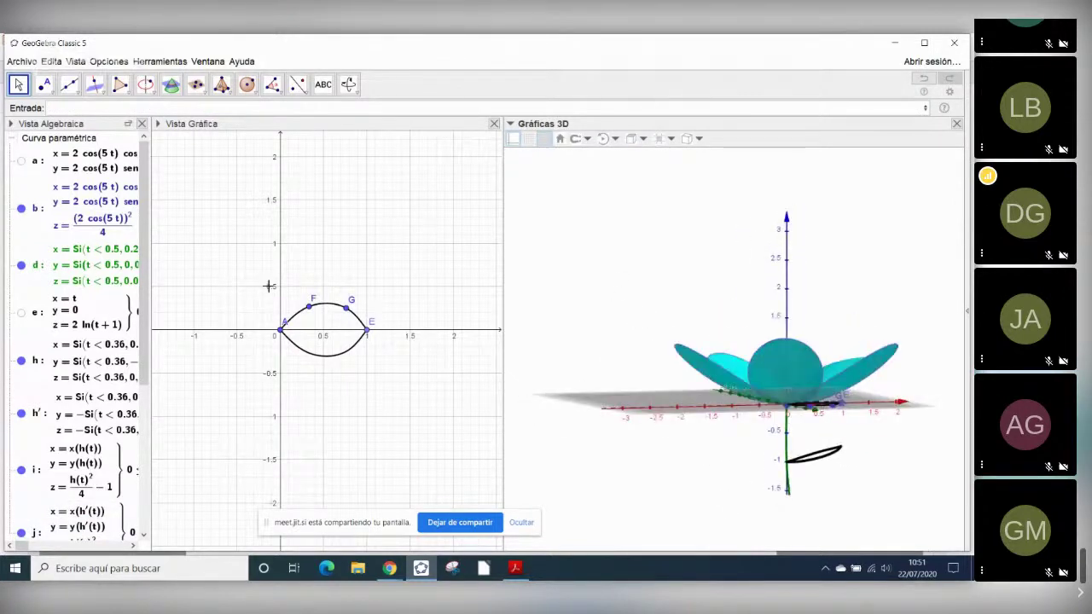
left_click(21, 414)
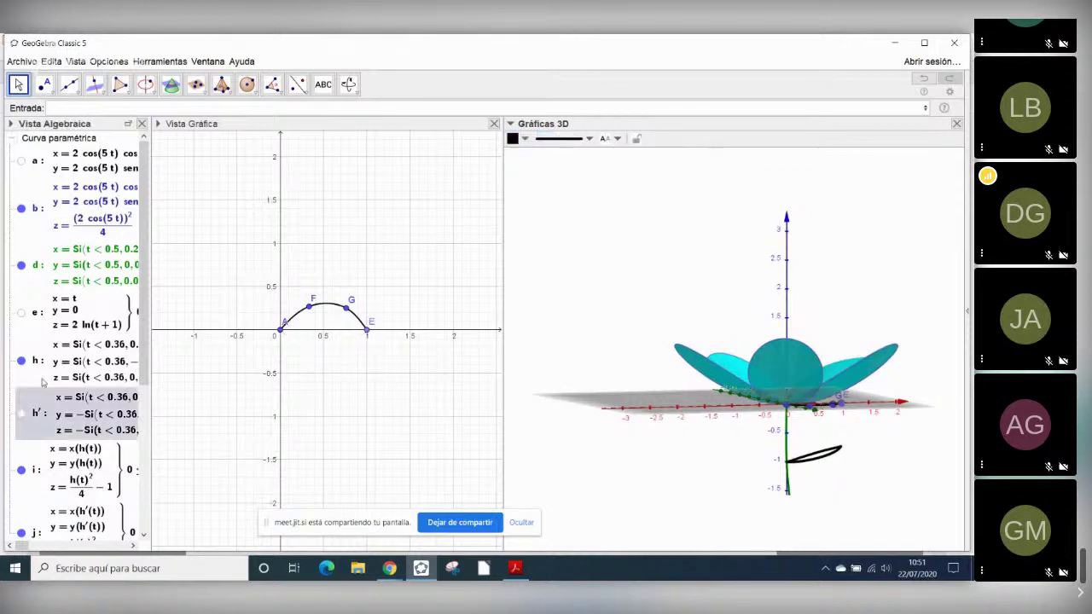
left_click(21, 361)
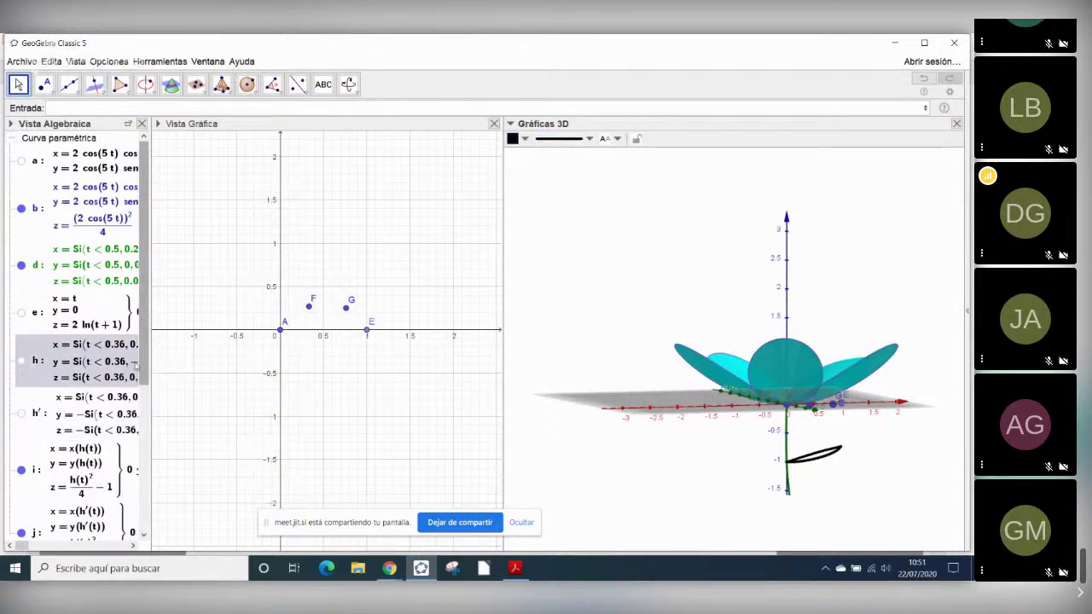
- Hide all the points A to G together from both graphics views
scroll(135, 365, "down", 5)
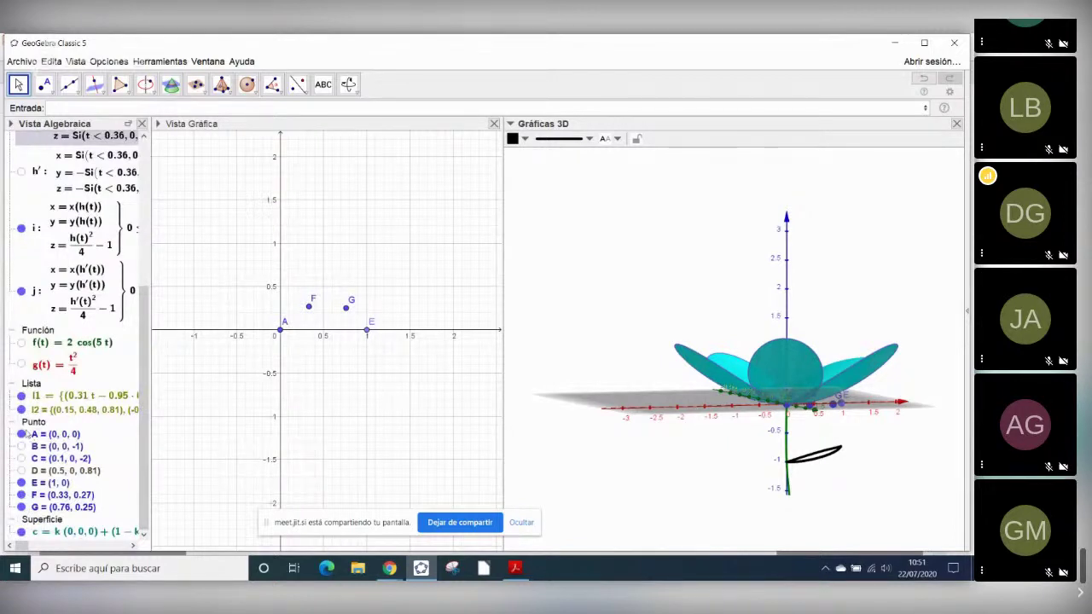
right_click(31, 423)
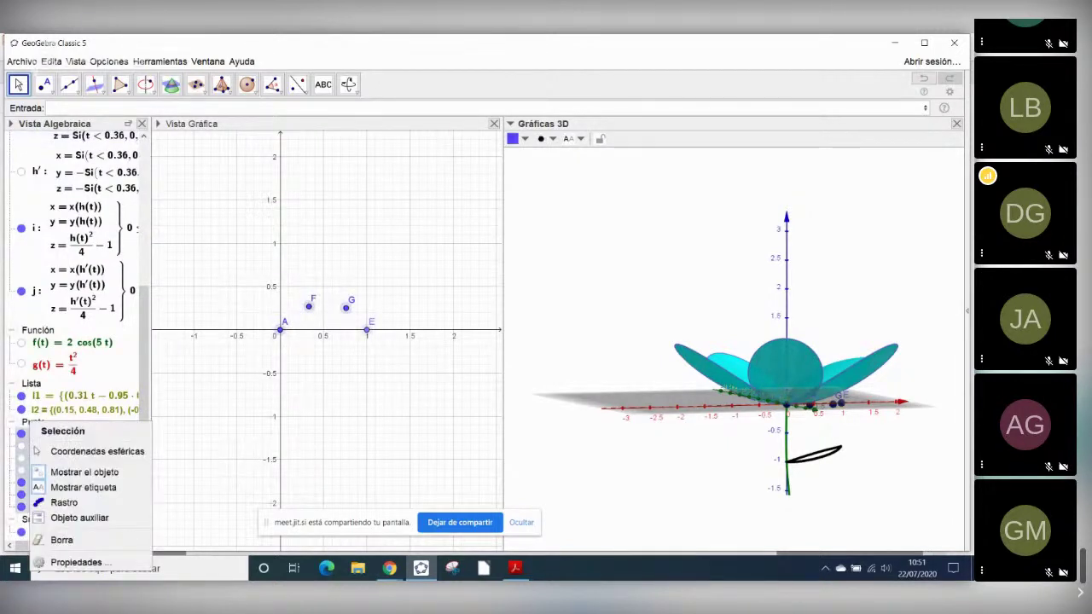
left_click(84, 472)
left_click(599, 473)
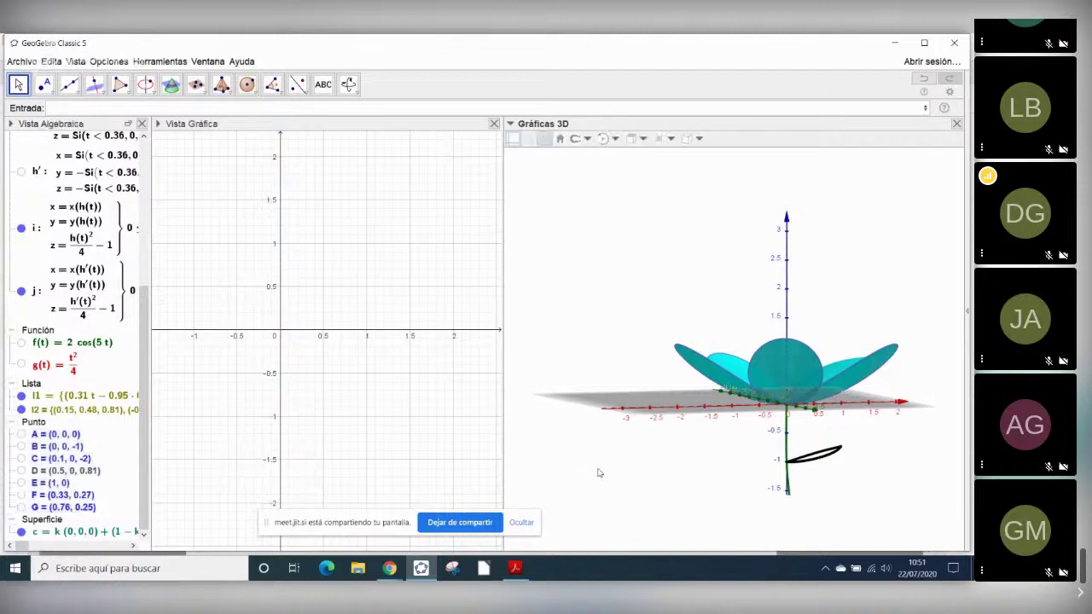
mouse_move(646, 458)
left_mouse_down()
mouse_move(643, 478)
mouse_move(638, 467)
mouse_move(660, 453)
mouse_move(653, 468)
left_mouse_up()
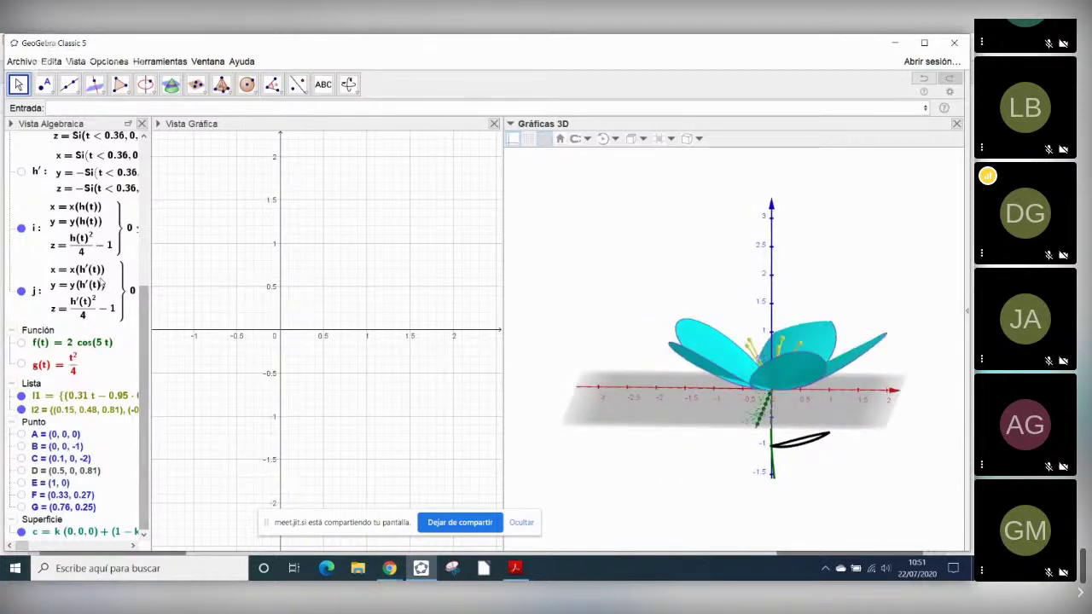
- Create the leaf's surface between its two edge curves with Superficie(k i(t)+(1-k) j(t), k, 0, 1, t, 0, 1)
mouse_move(85, 274)
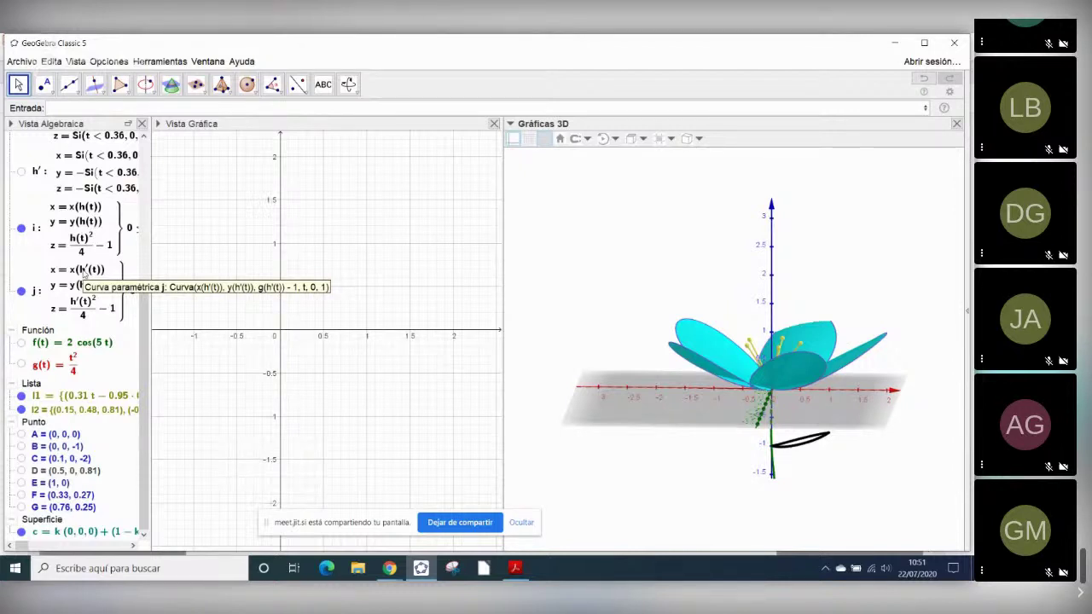
left_click(72, 108)
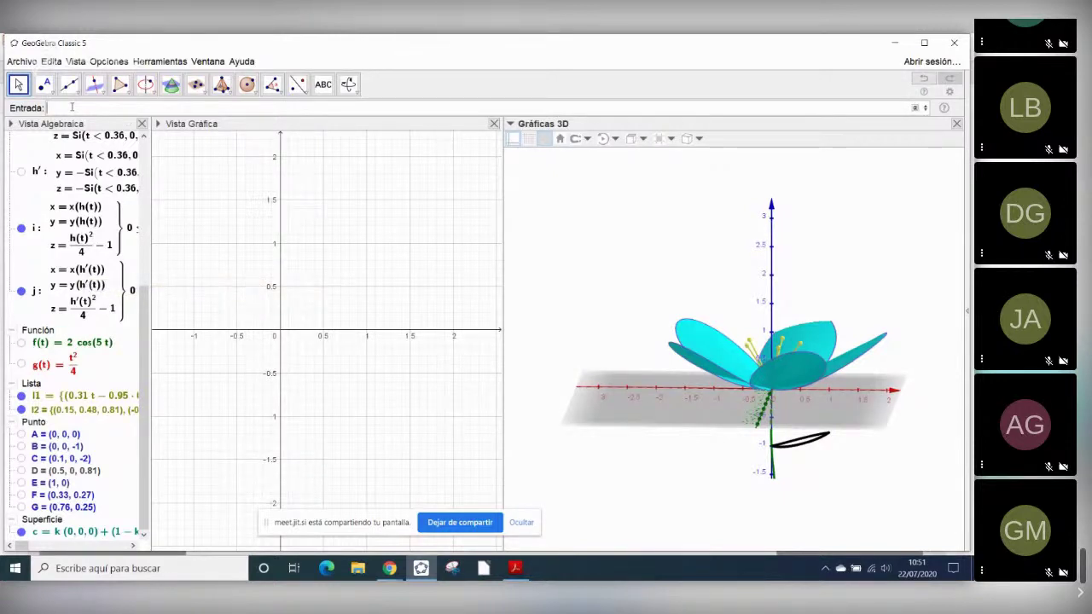
type("superfici")
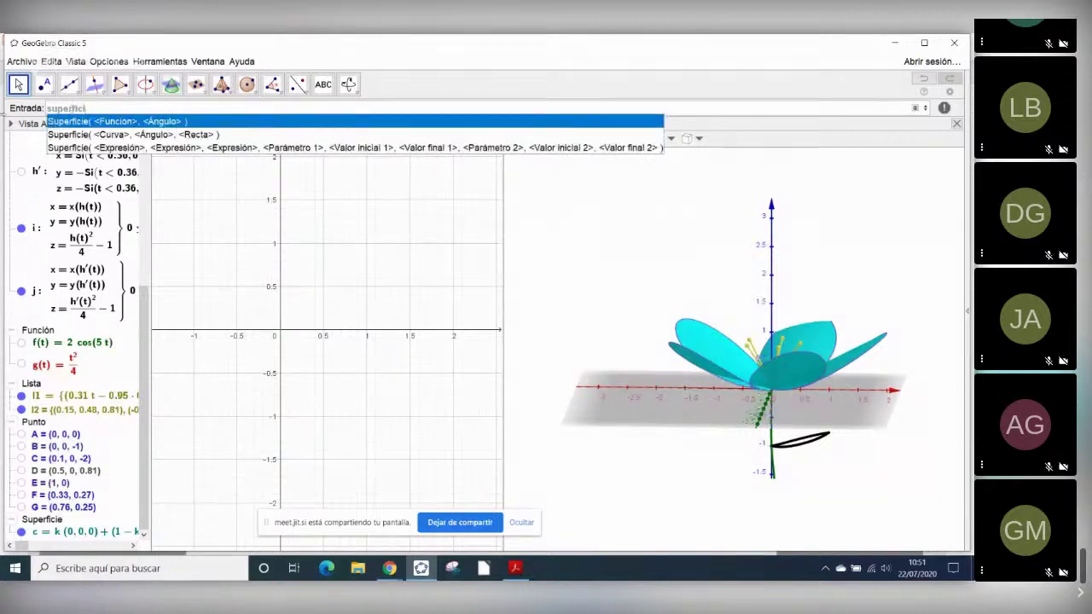
left_click(111, 123)
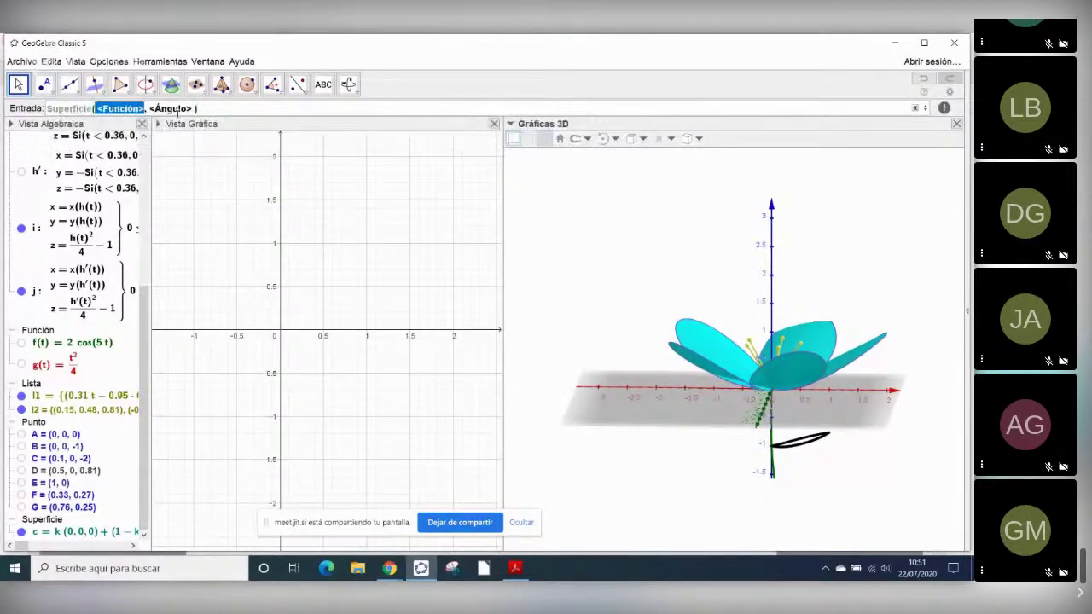
left_click_drag(192, 108, 105, 108)
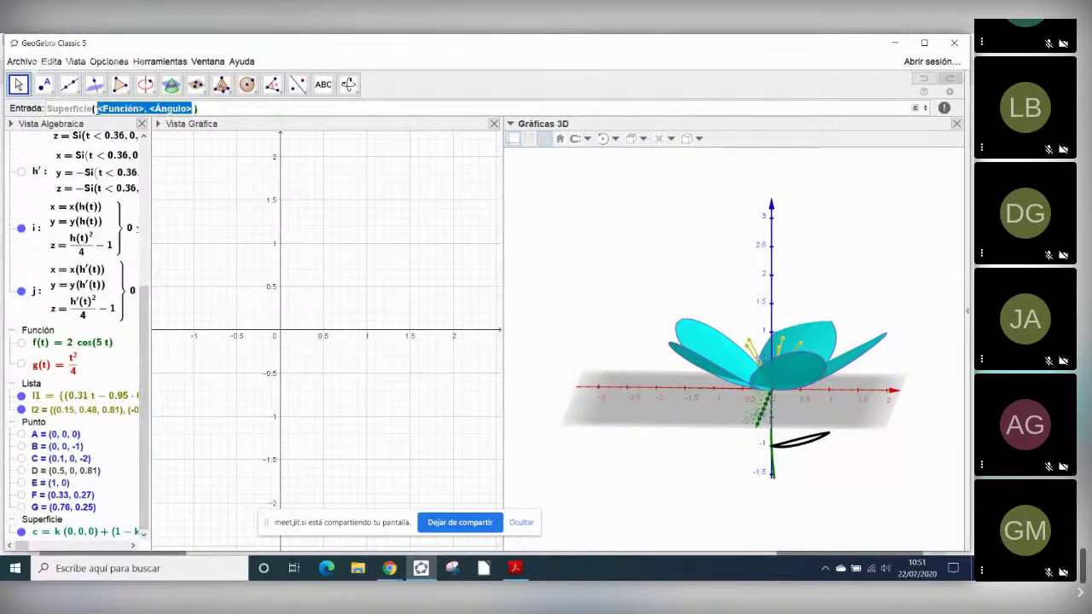
key("BackSpace")
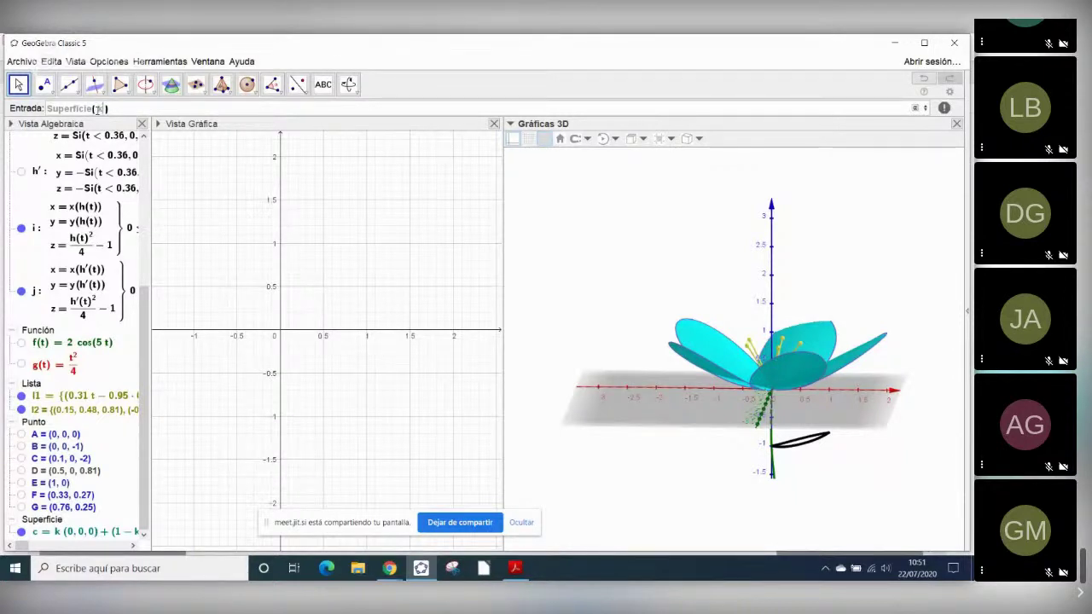
type("g(t)")
left_click(103, 109)
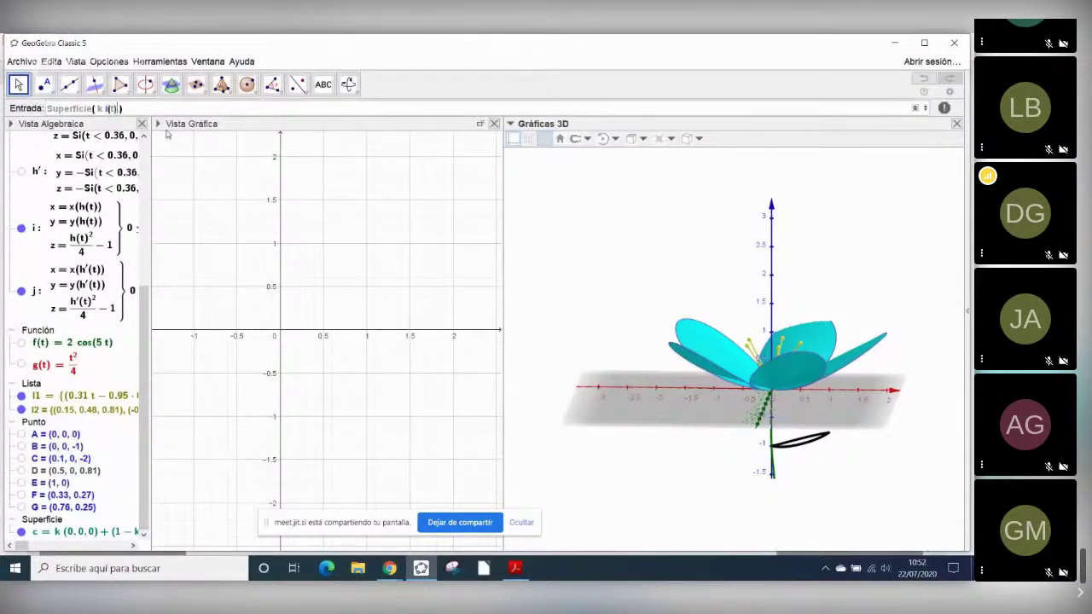
type("+(1-k)")
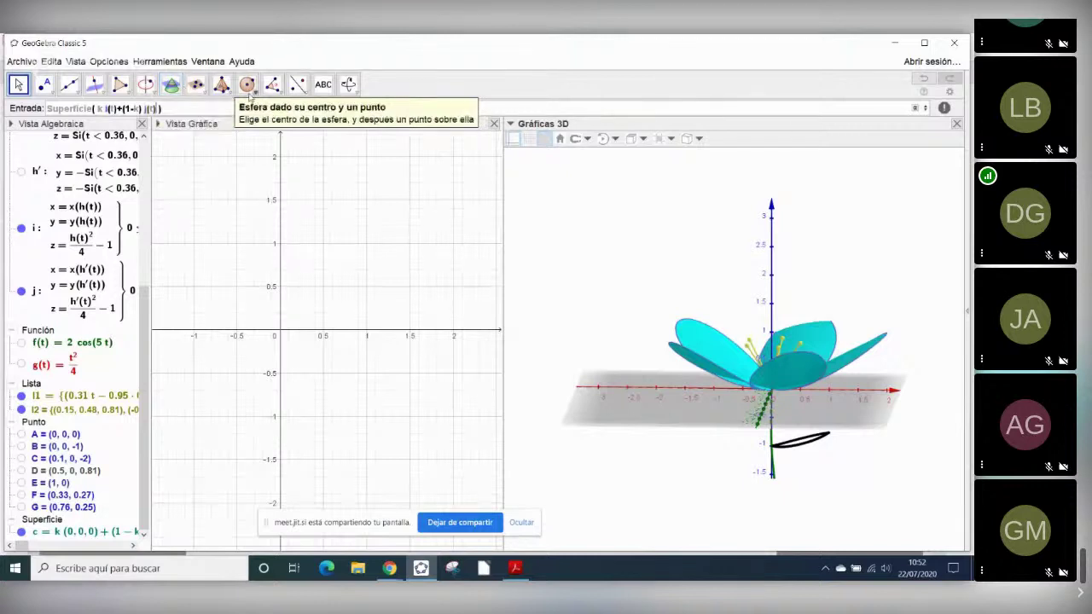
type("j(t), ")
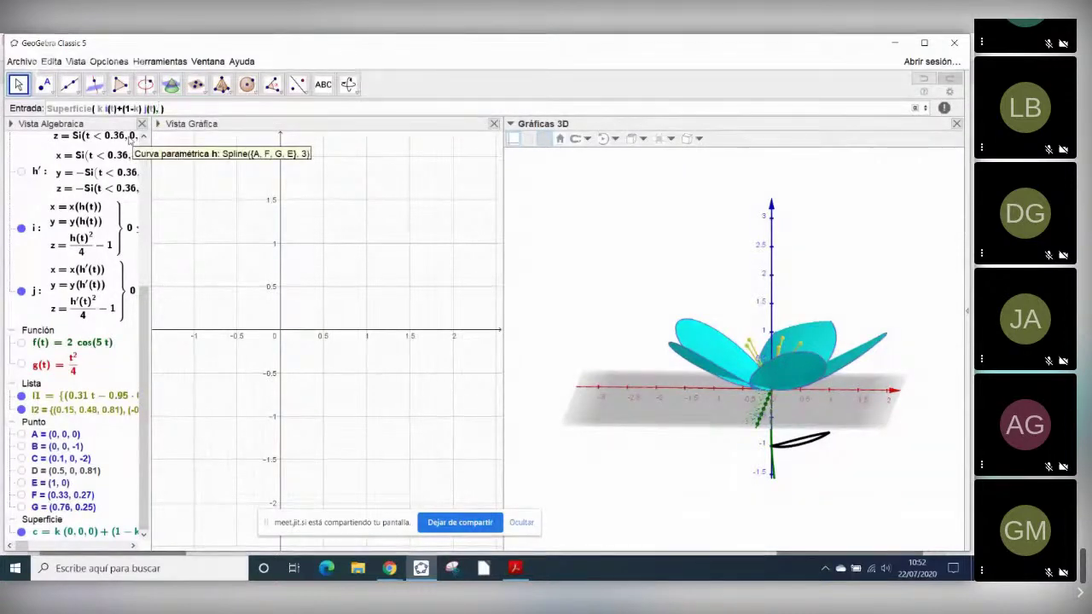
type("k,0,1,t")
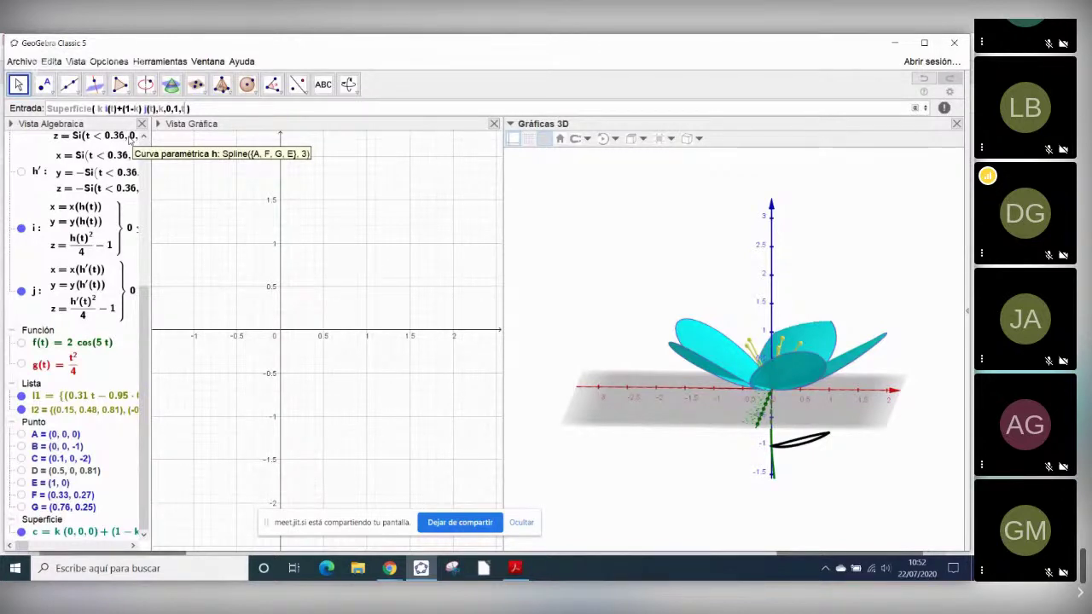
type(",0,1")
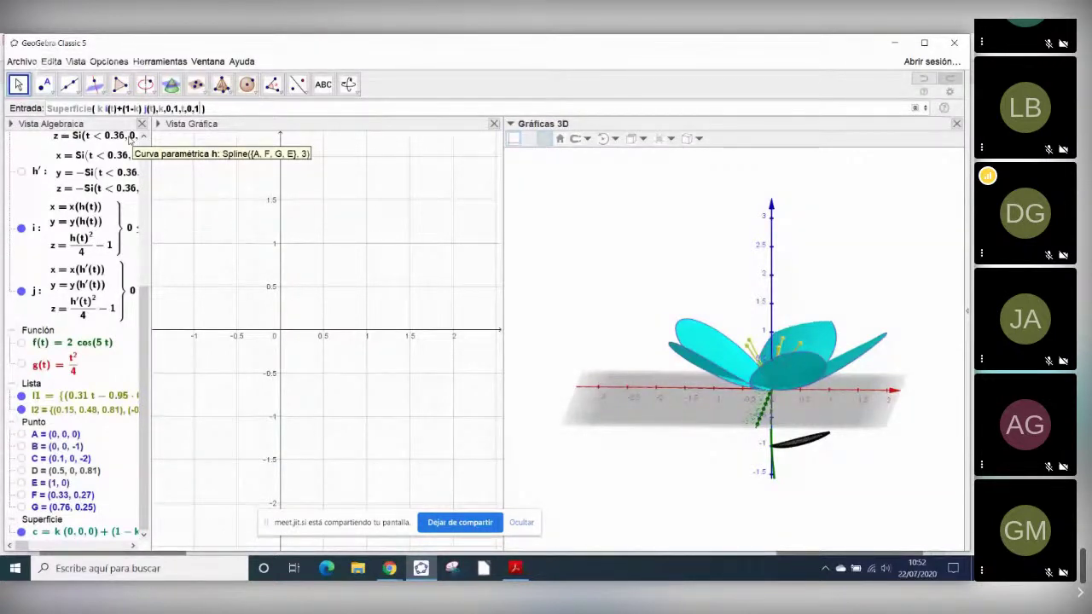
key("Return")
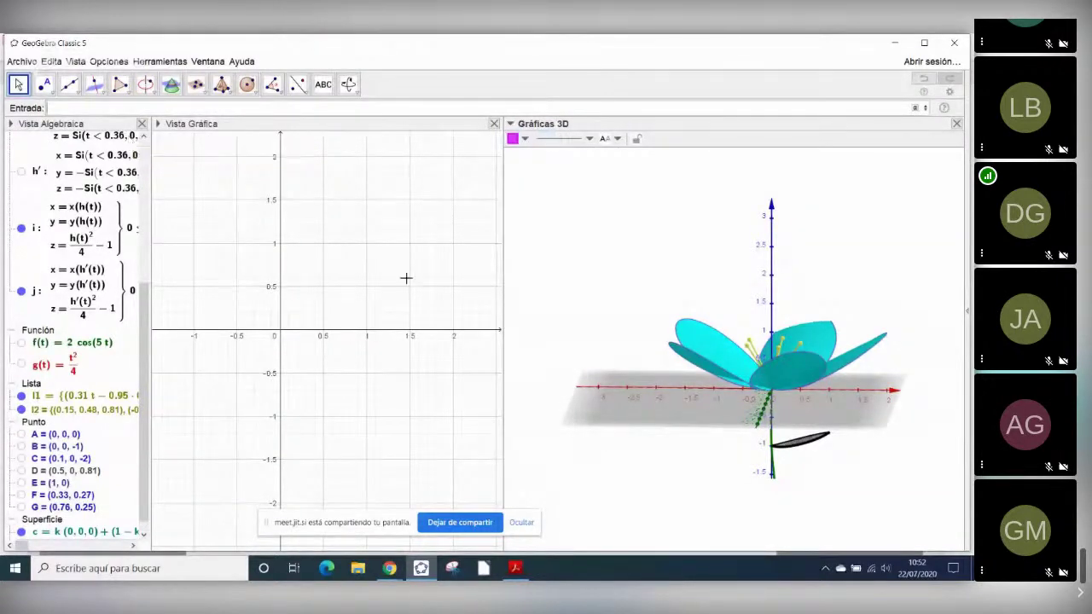
- Color the leaf surface k dark green
left_click_drag(612, 444, 597, 427)
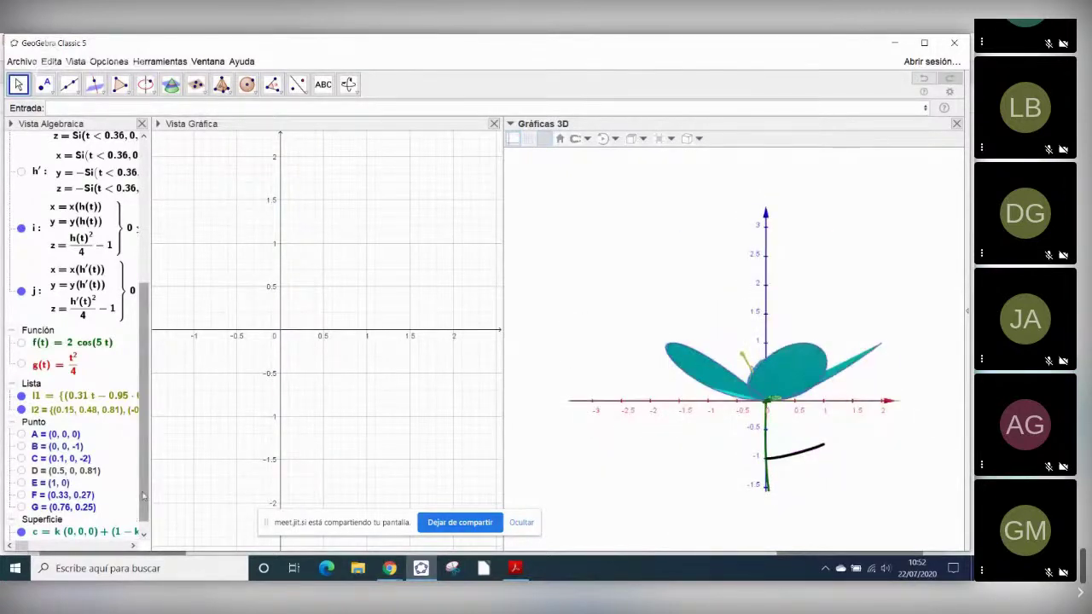
left_click_drag(144, 495, 143, 509)
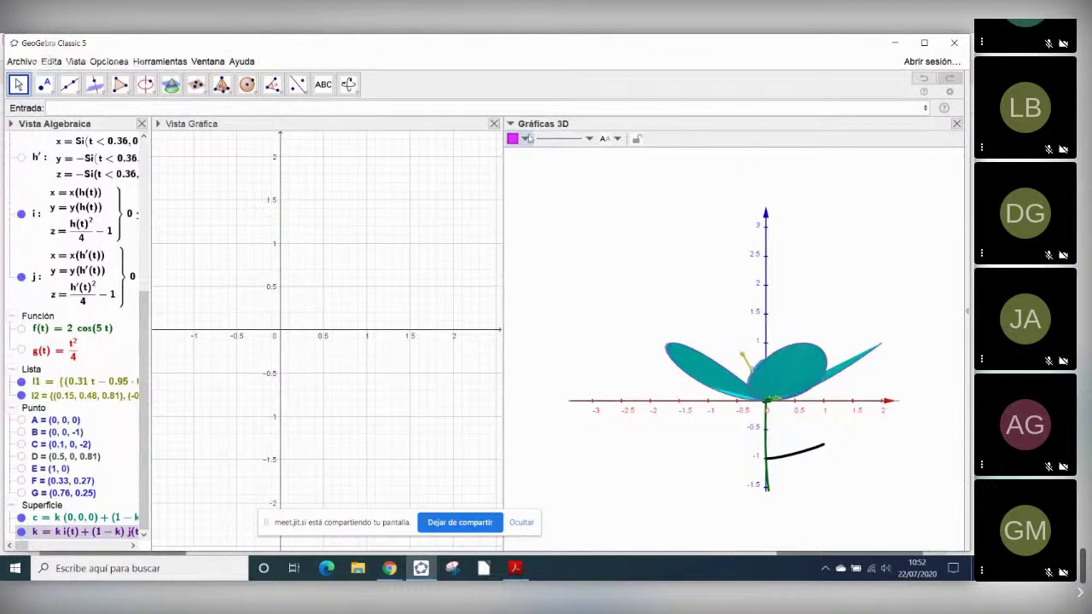
left_click(528, 138)
left_click(550, 167)
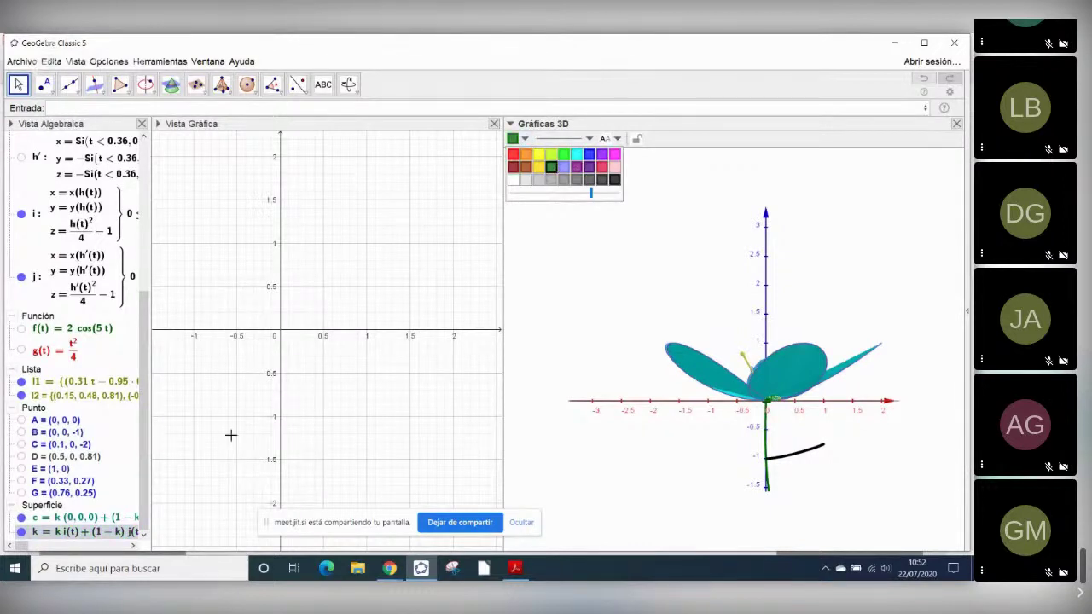
- Set the leaf surface's level of detail to Calidad in its properties
right_click(119, 532)
left_click(170, 573)
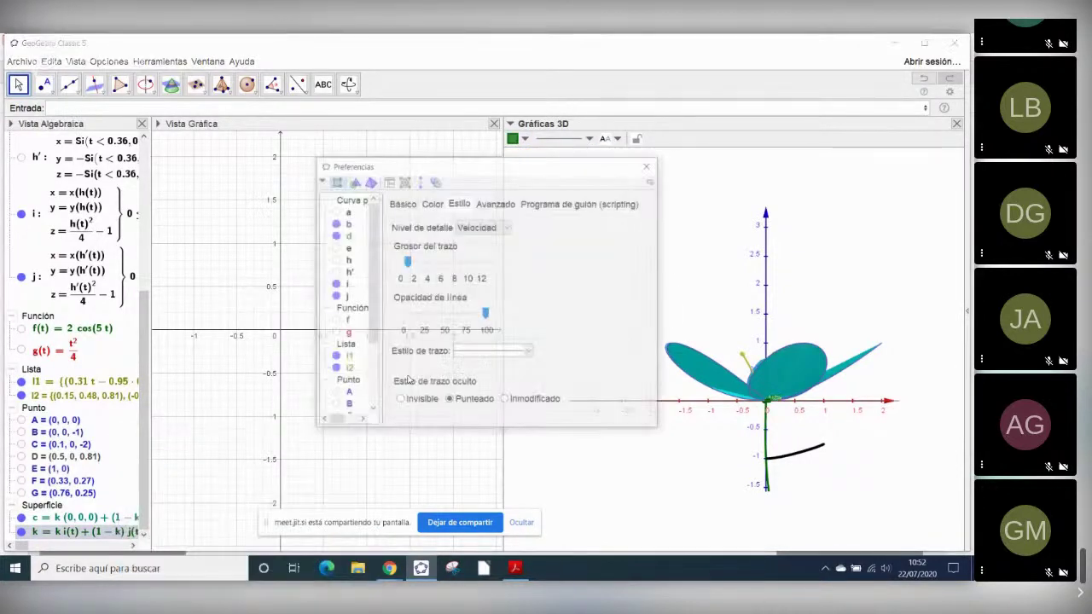
left_click(432, 204)
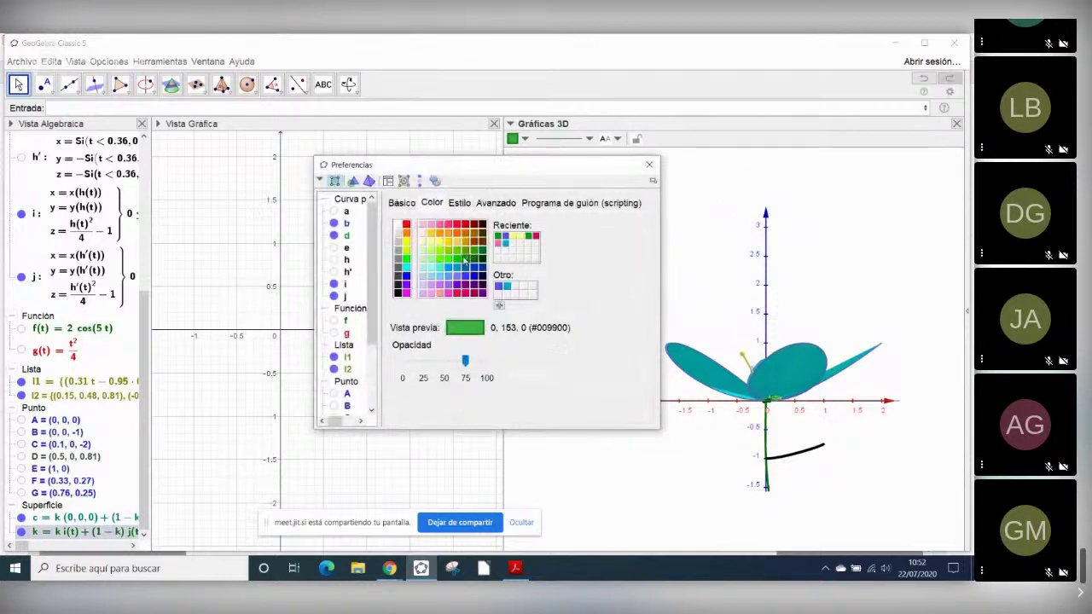
left_click(460, 204)
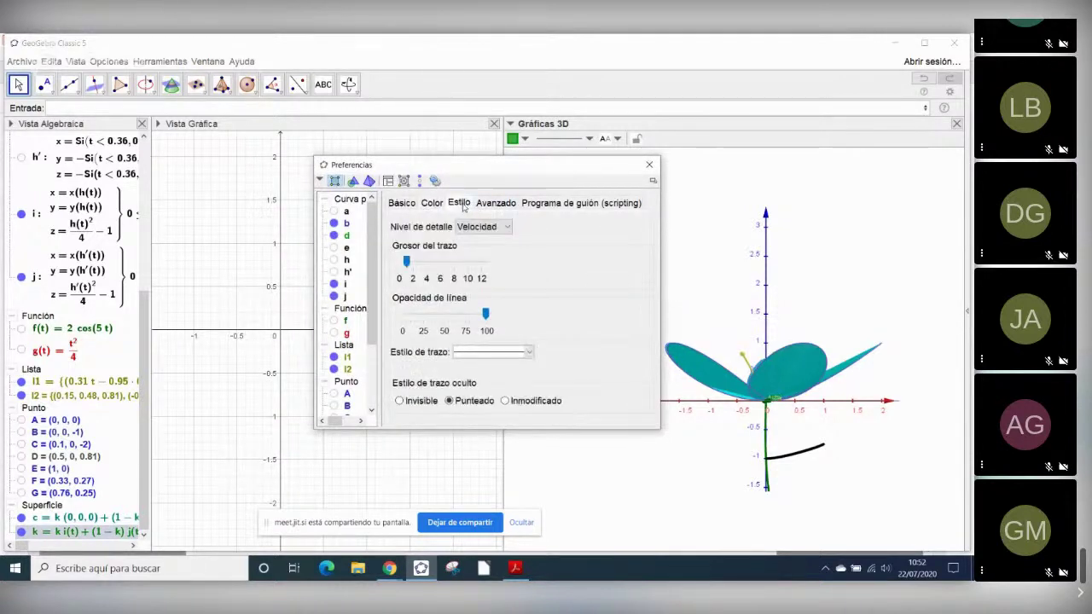
left_click(405, 261)
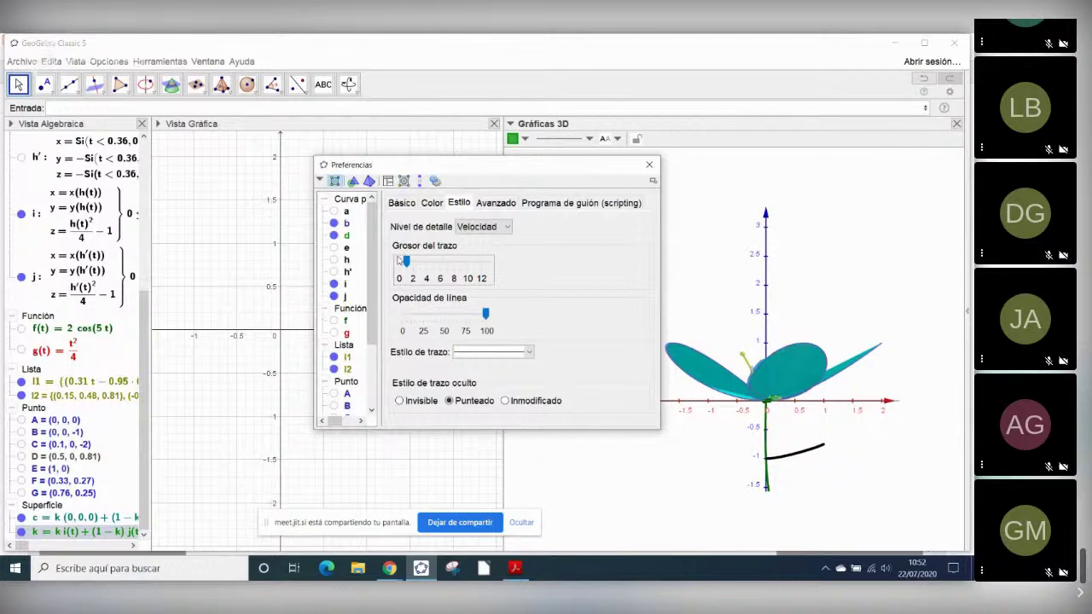
left_click(482, 227)
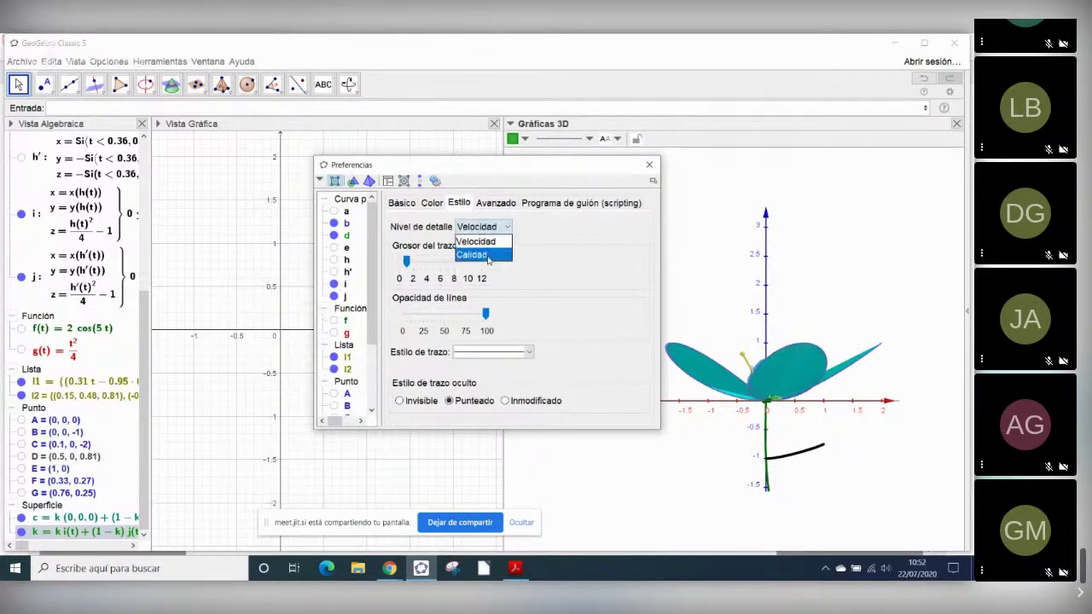
left_click(482, 254)
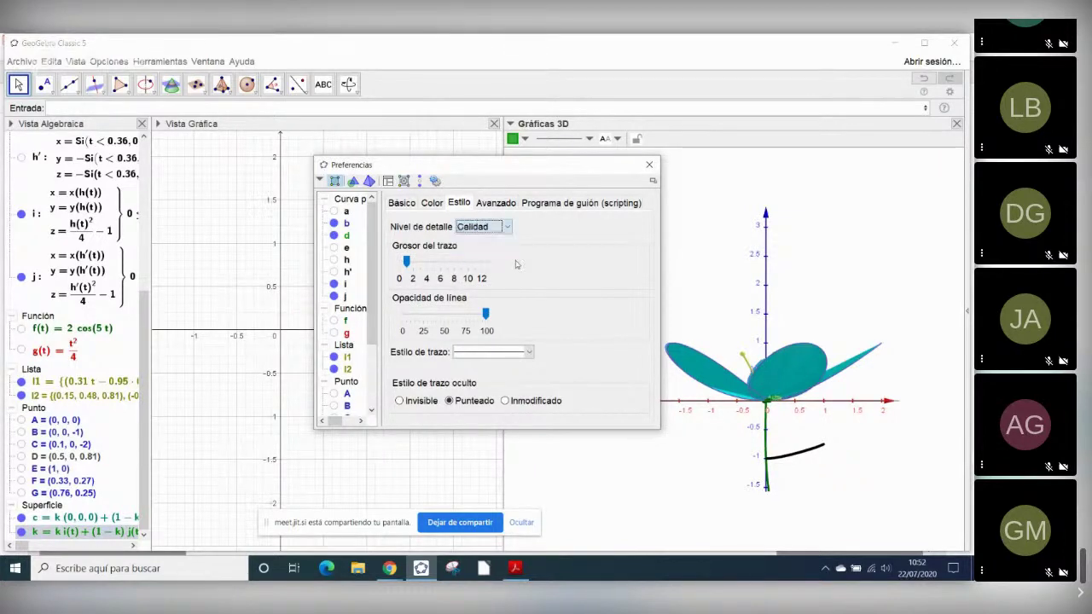
left_click(648, 166)
left_click_drag(685, 264, 639, 307)
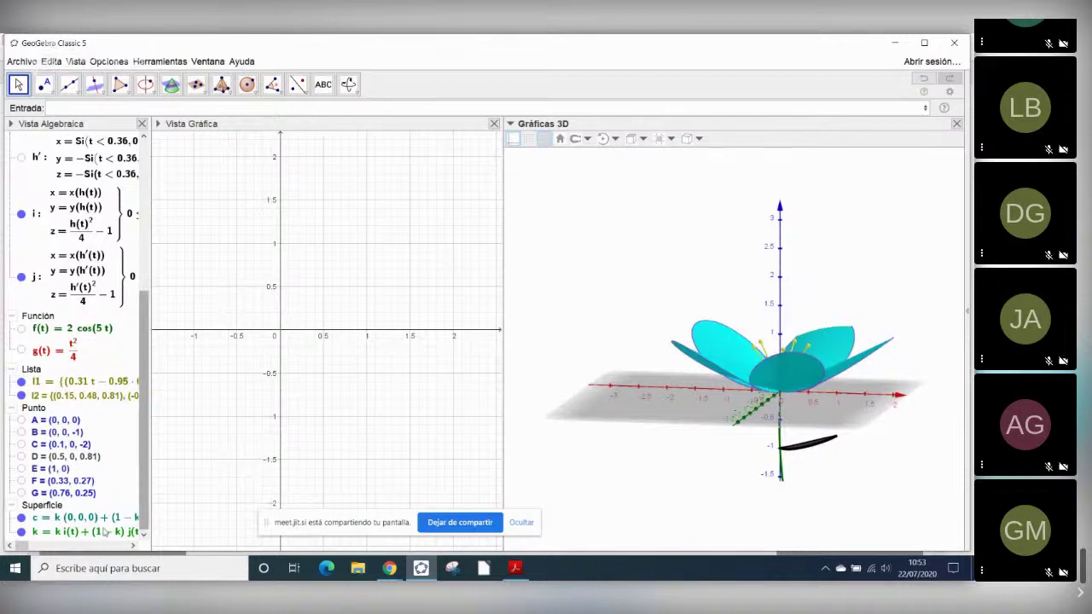
left_click(77, 531)
left_click(588, 138)
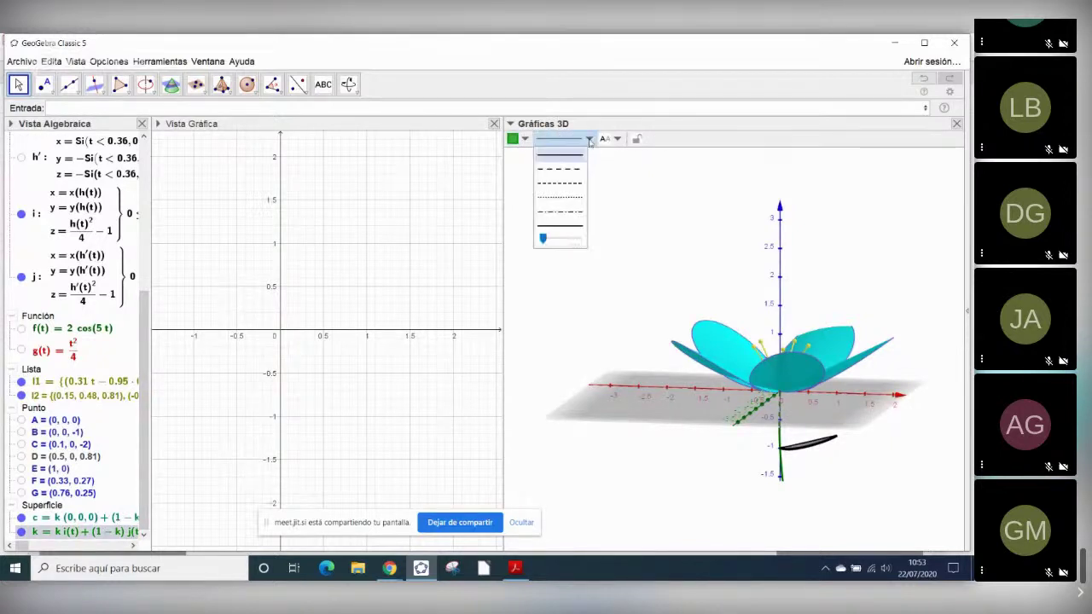
left_click_drag(553, 343, 608, 329)
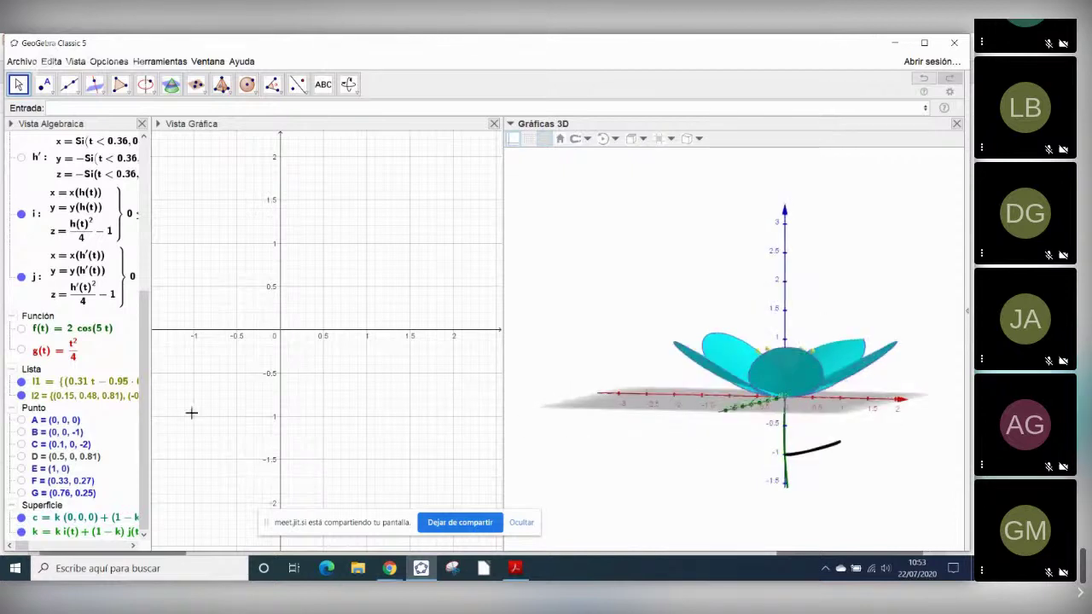
- Color both leaf edge curves i and j dark green and make their lines thinner
left_click(101, 274)
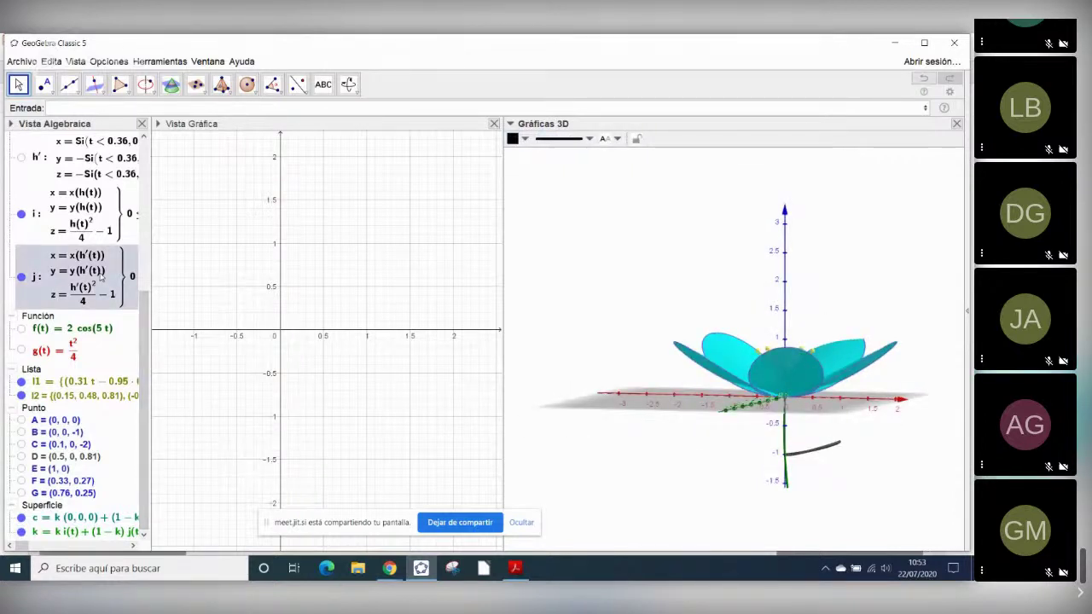
left_click(96, 224, "ctrl")
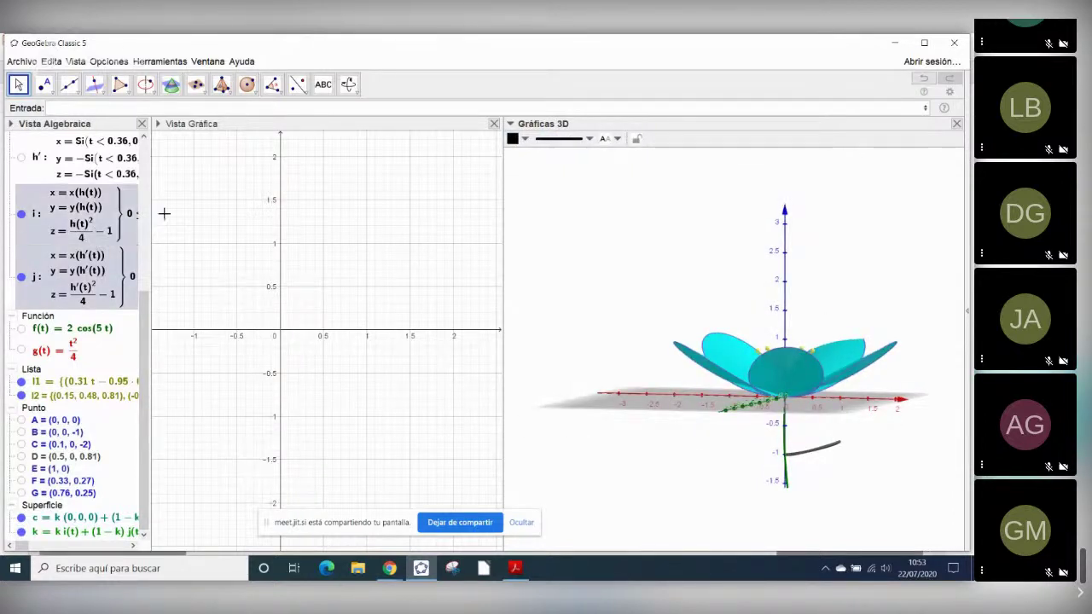
left_click(512, 138)
left_click(551, 166)
left_click(588, 139)
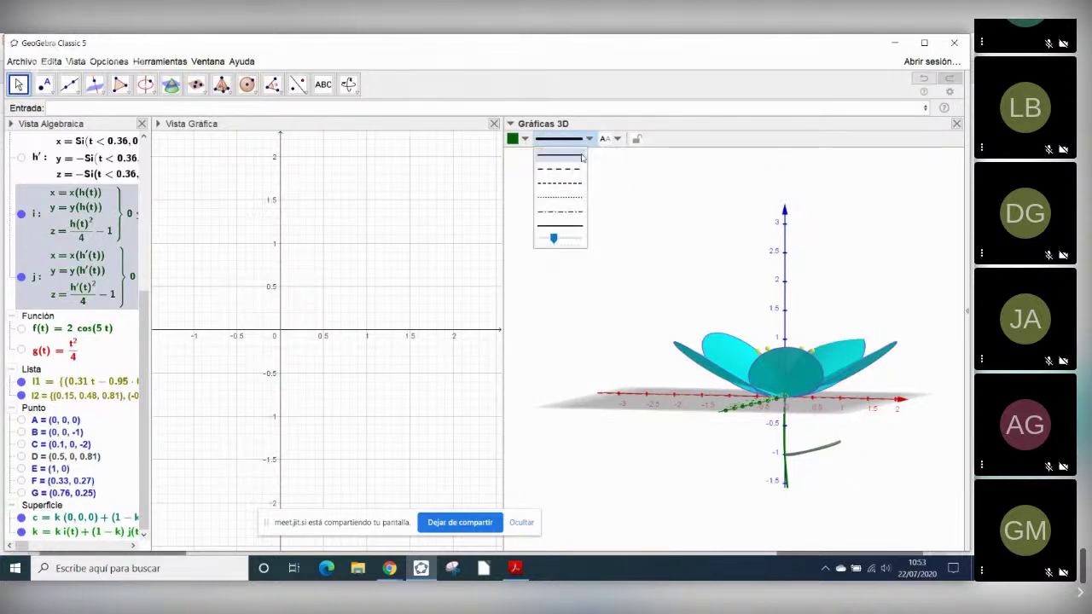
left_click(542, 242)
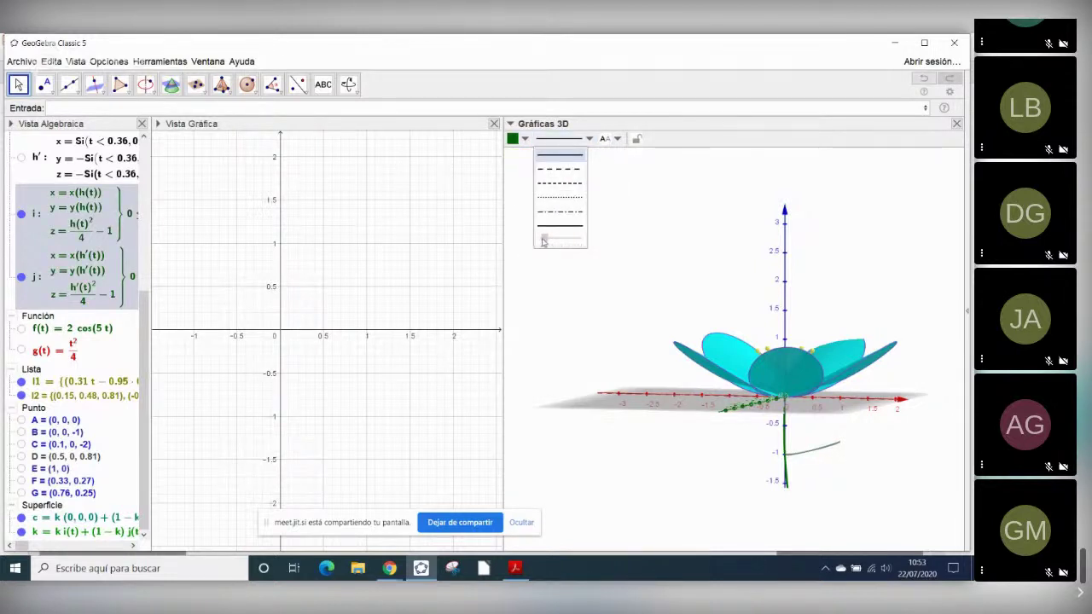
left_click(575, 301)
mouse_move(575, 302)
left_mouse_down()
mouse_move(575, 313)
mouse_move(580, 302)
mouse_move(562, 297)
mouse_move(561, 310)
mouse_move(587, 309)
mouse_move(575, 307)
mouse_move(585, 307)
mouse_move(586, 284)
mouse_move(565, 304)
mouse_move(585, 304)
left_mouse_up()
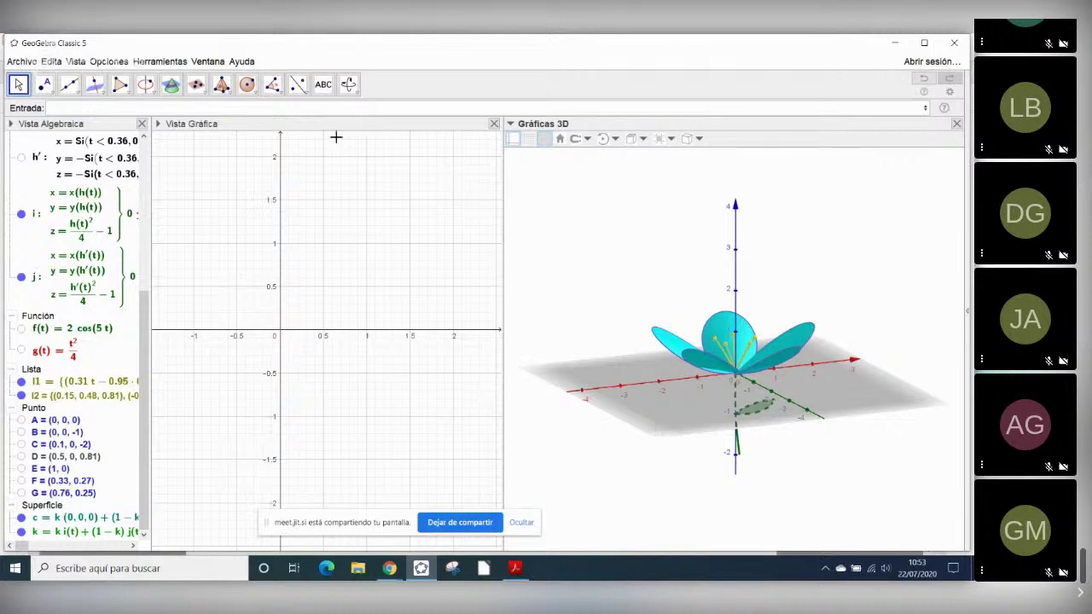
- Redefine the function g(t) as sqrt(t)/2 to change the curvature of the leaf edges
left_click(324, 108)
double_click(72, 352)
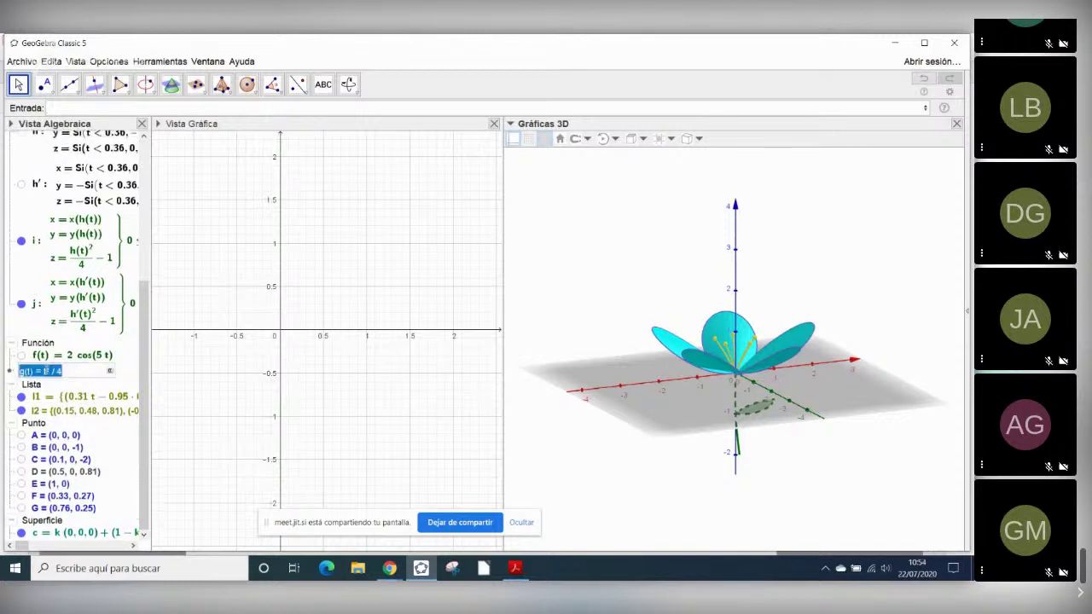
left_click_drag(49, 371, 44, 371)
type("sqrt")
type("t")
type("(t)")
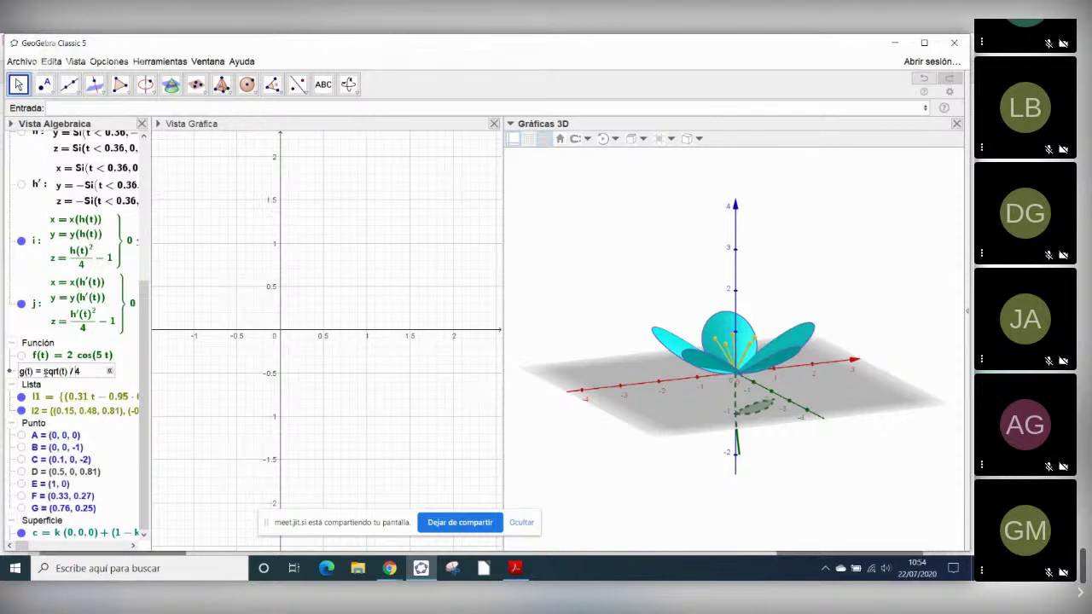
key("BackSpace")
type("2")
key("Return")
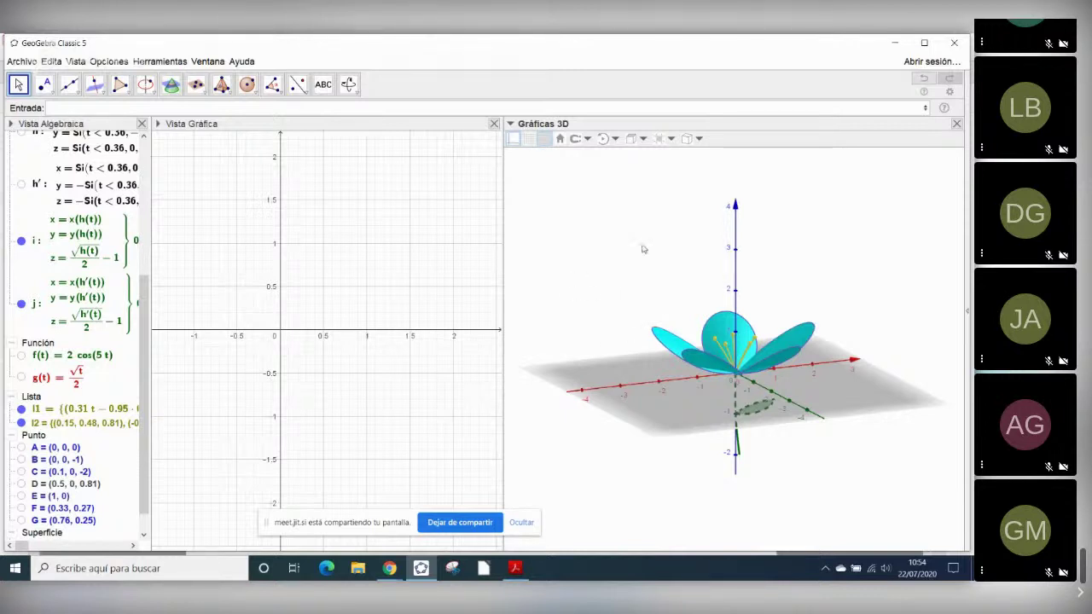
- Try to save the turquoise flower construction and close its window, choosing to save the changes
left_click(21, 61)
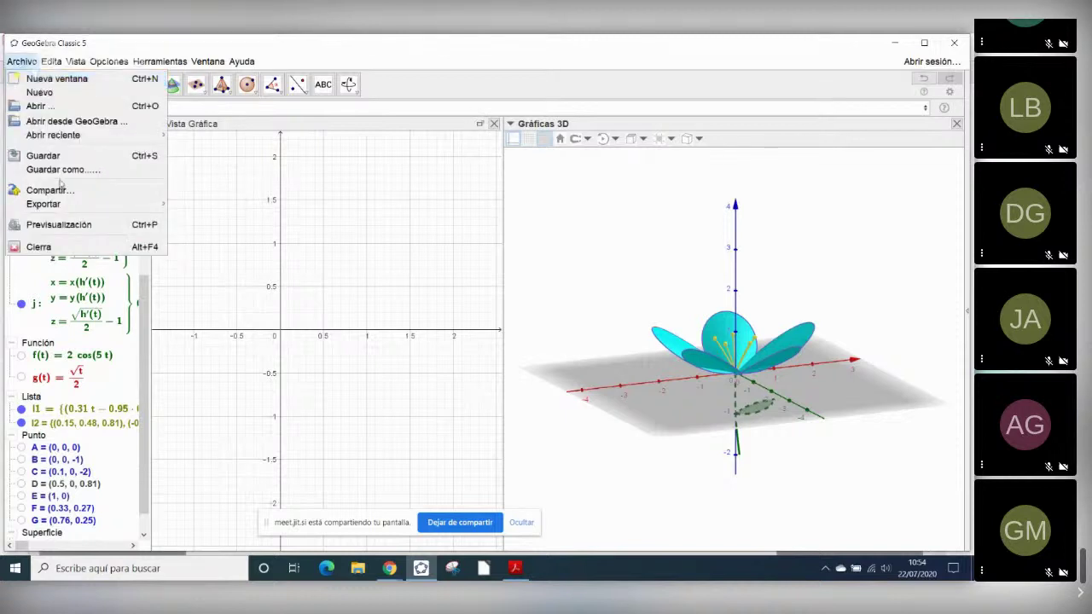
left_click(409, 207)
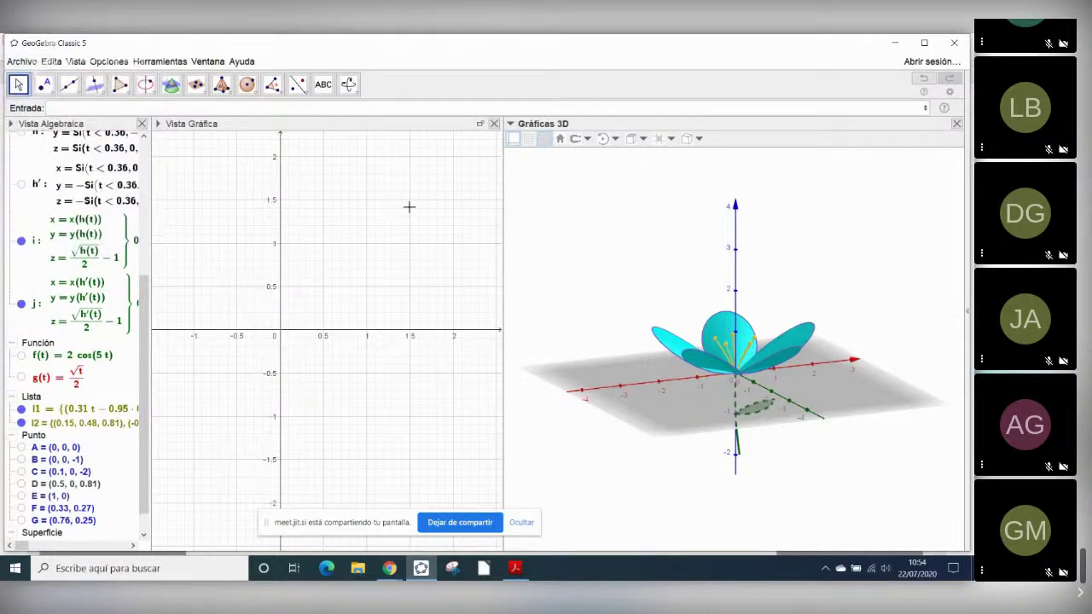
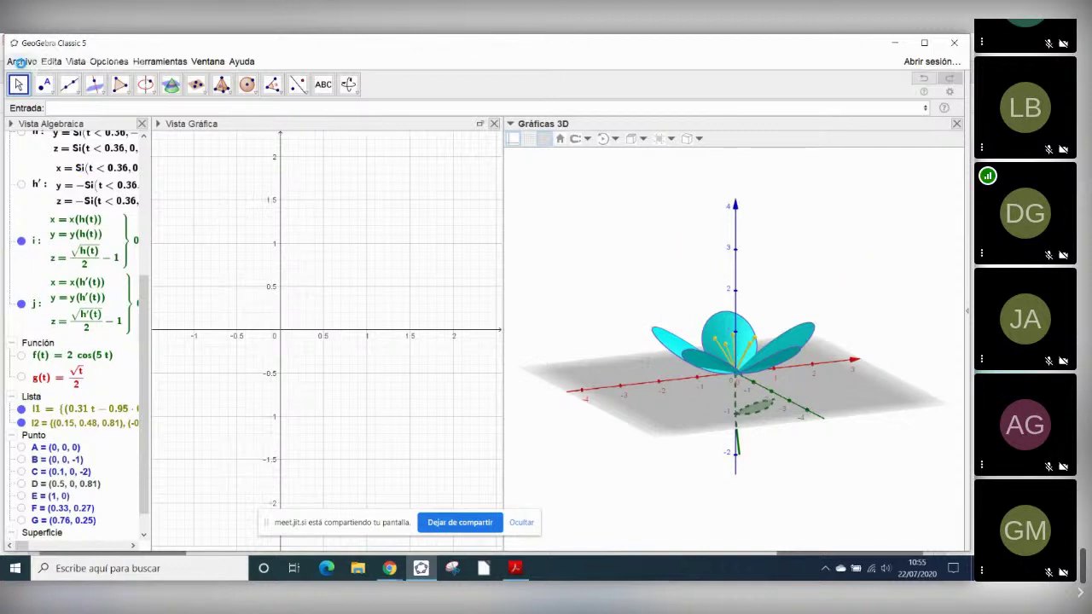
left_click(21, 62)
left_click(44, 158)
left_click(955, 42)
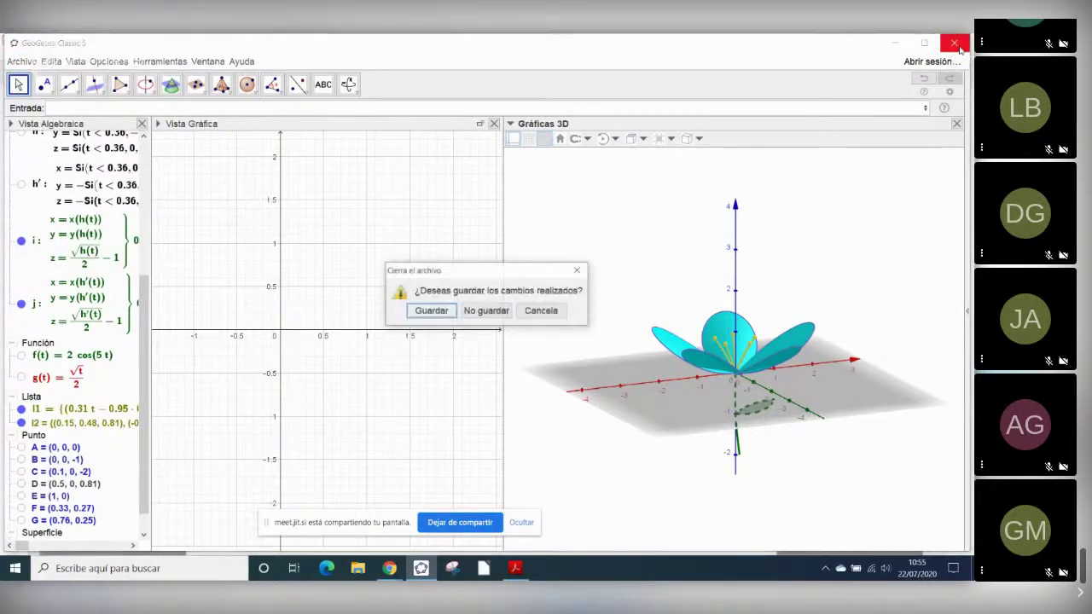
left_click(431, 310)
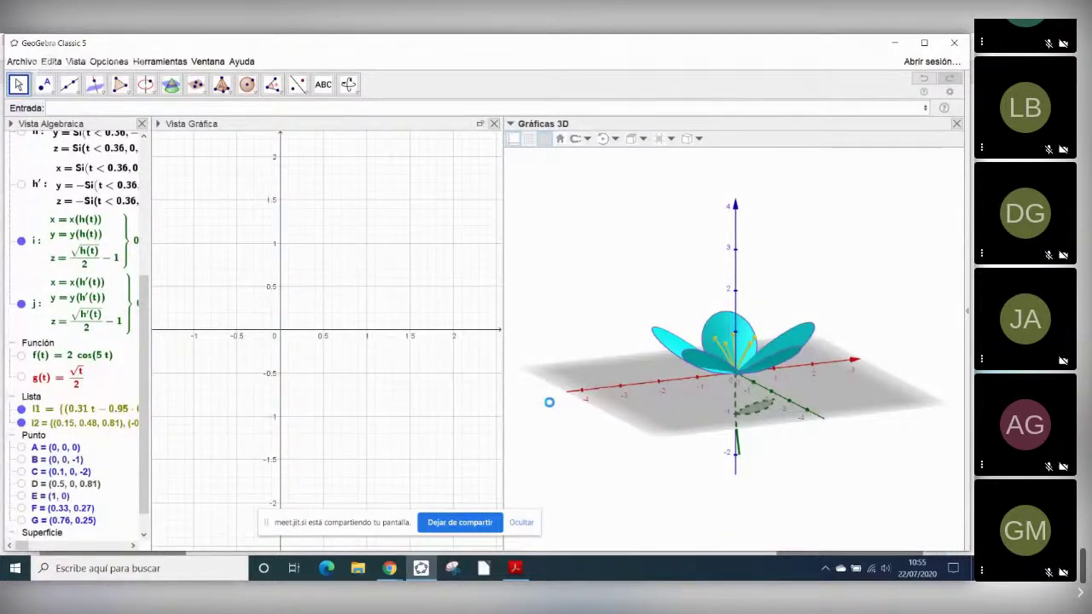
- Open the file prueba2 from the desktop folder Taller flores geogebra > GeoGebras > pruebas
left_click(358, 571)
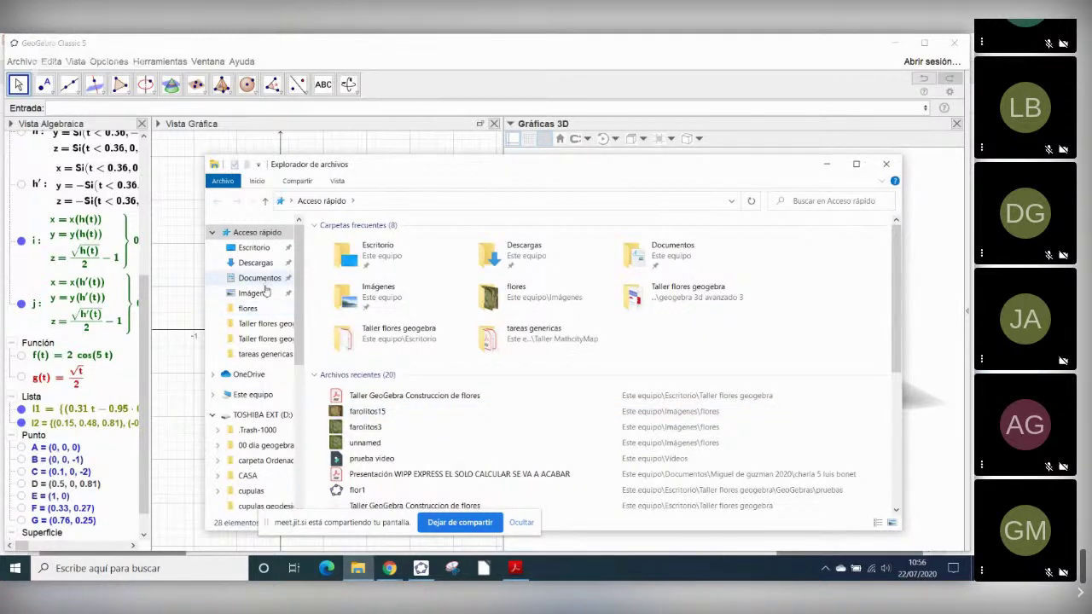
left_click(258, 246)
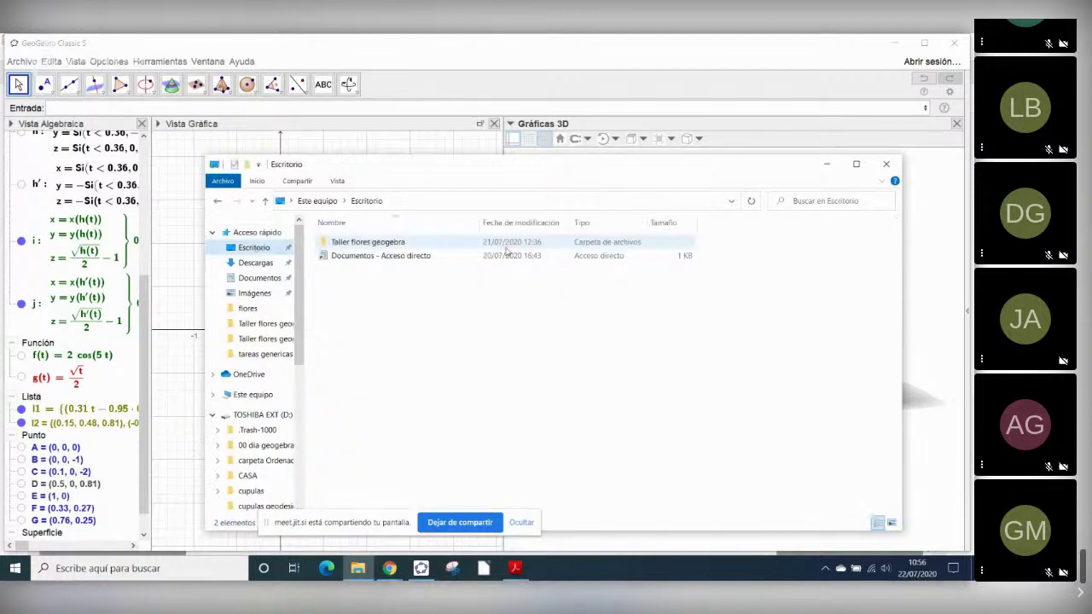
left_click(382, 243)
double_click(381, 243)
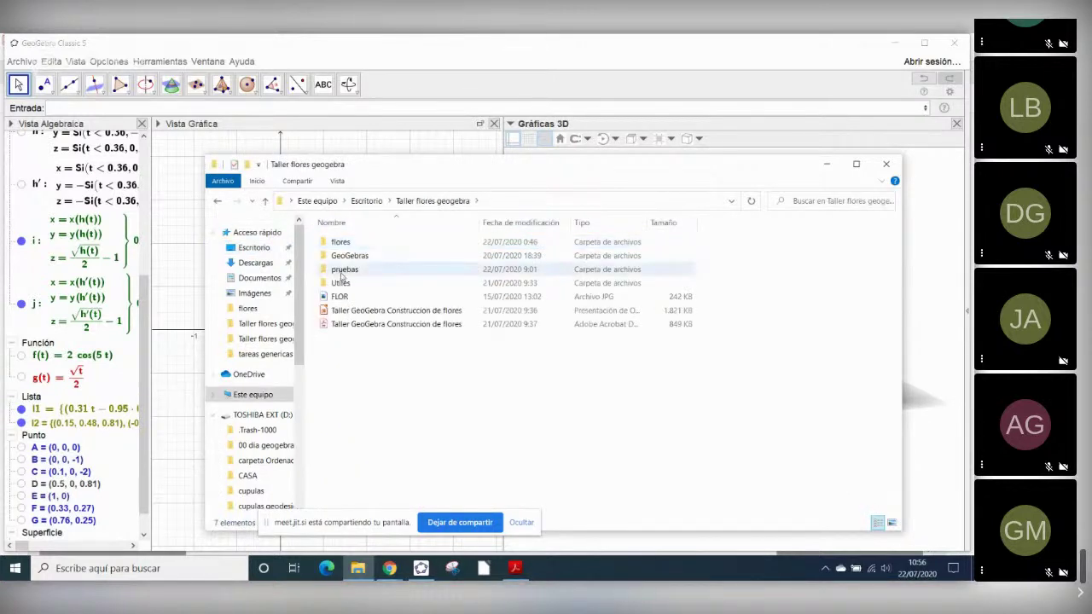
double_click(340, 277)
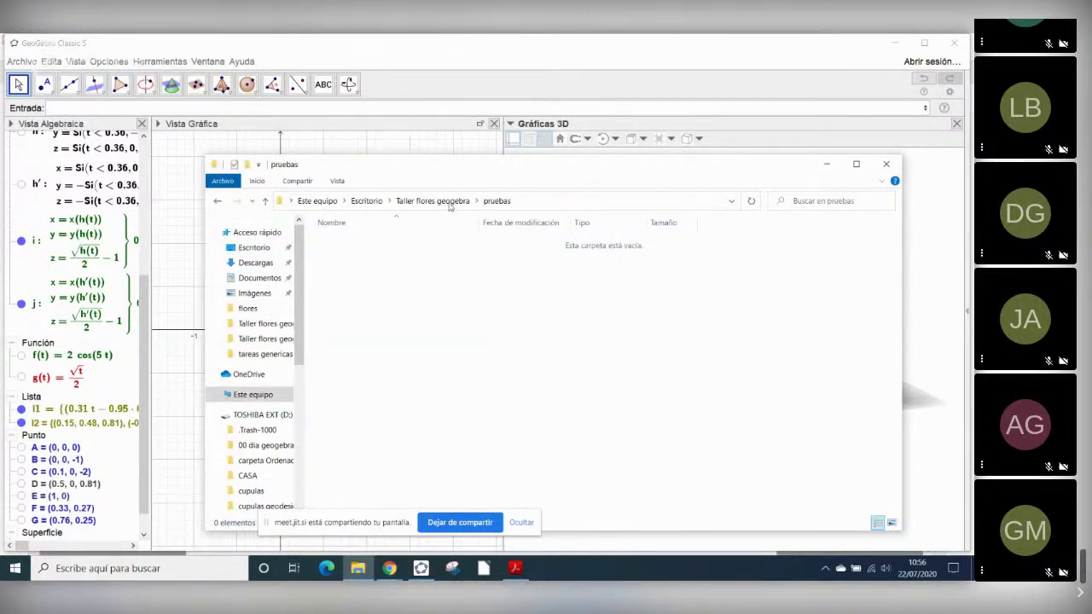
left_click(449, 202)
double_click(346, 257)
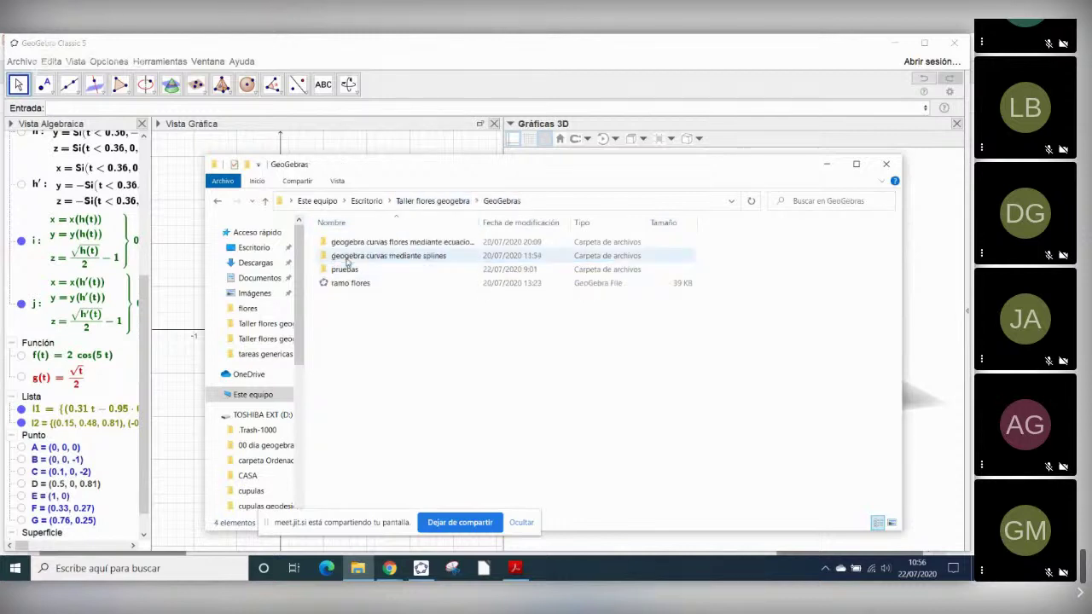
double_click(345, 271)
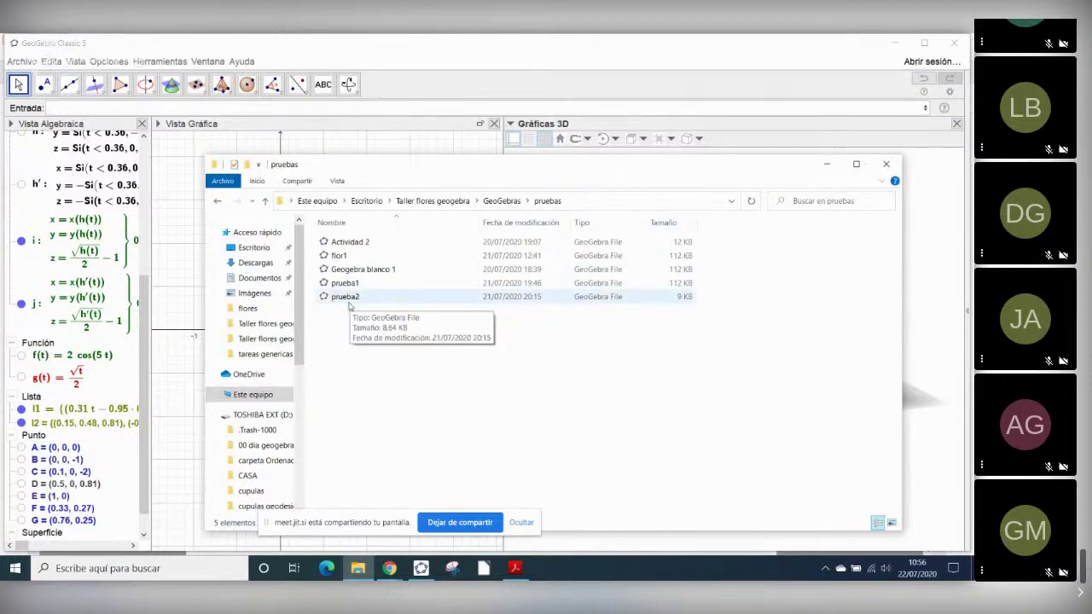
double_click(349, 300)
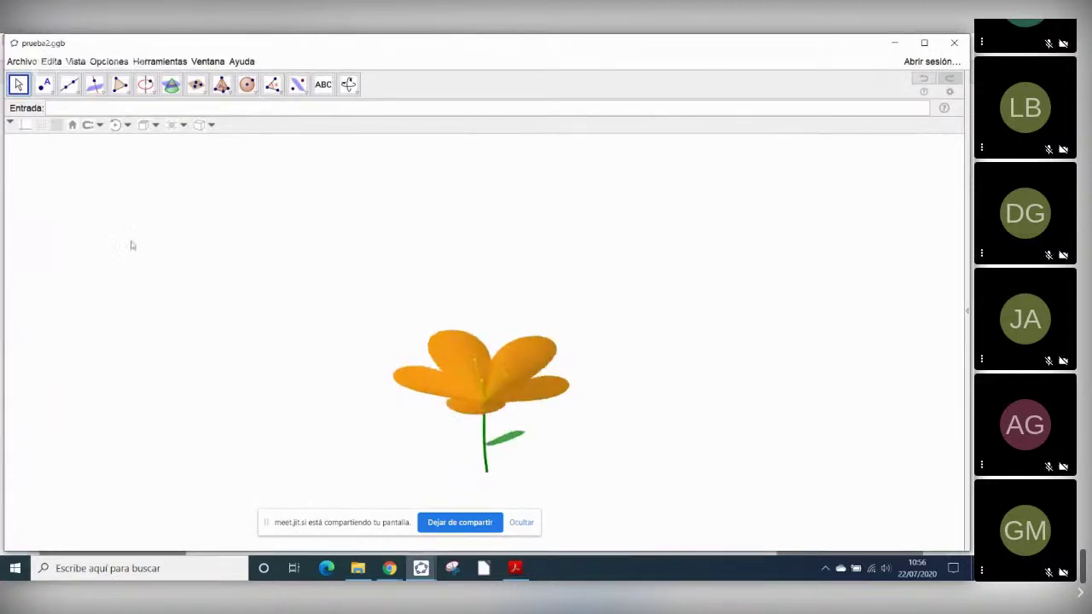
- Show the algebra view of prueba2 and examine how its function g(t) is defined
left_click(76, 61)
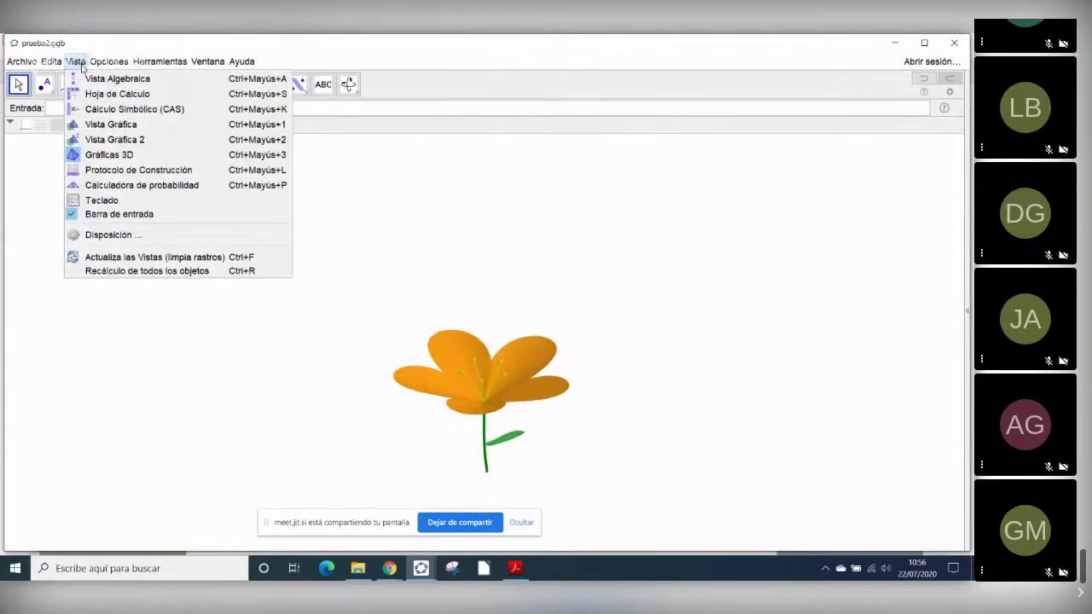
key("Escape")
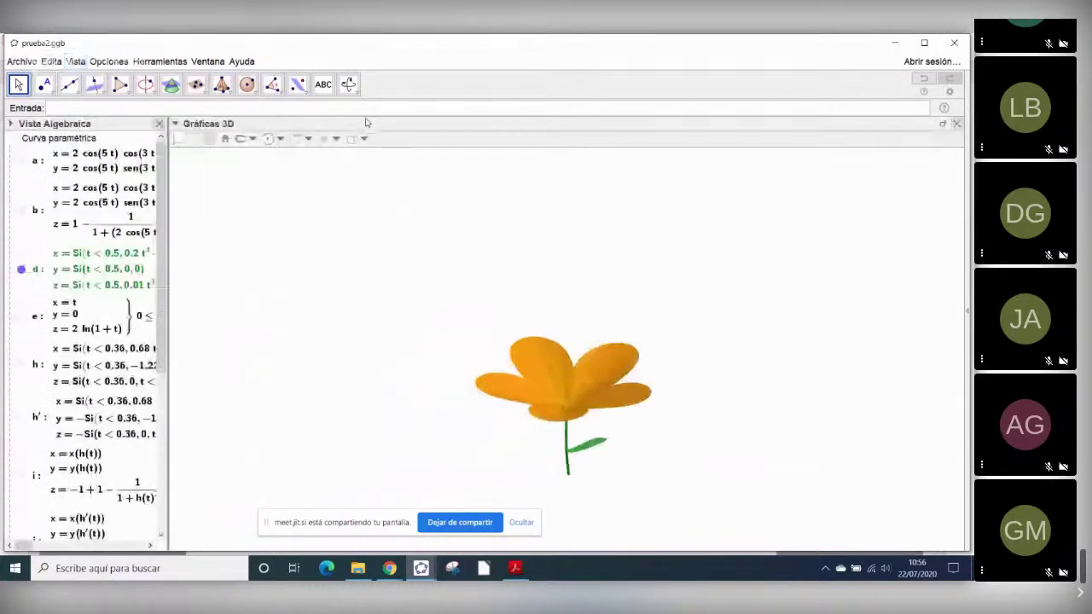
scroll(162, 339, "down", 5)
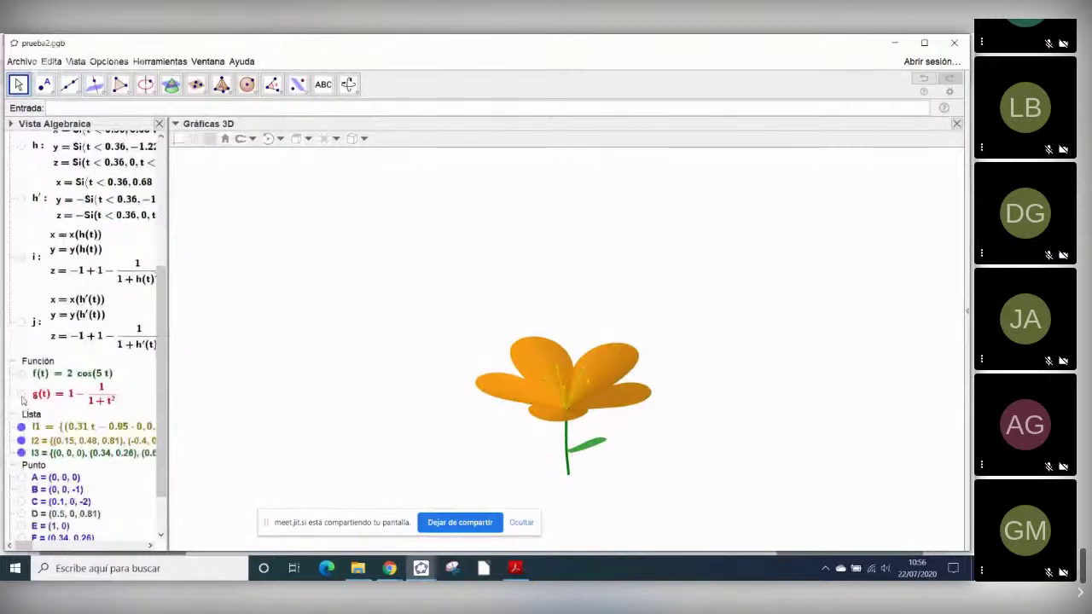
left_click(120, 398)
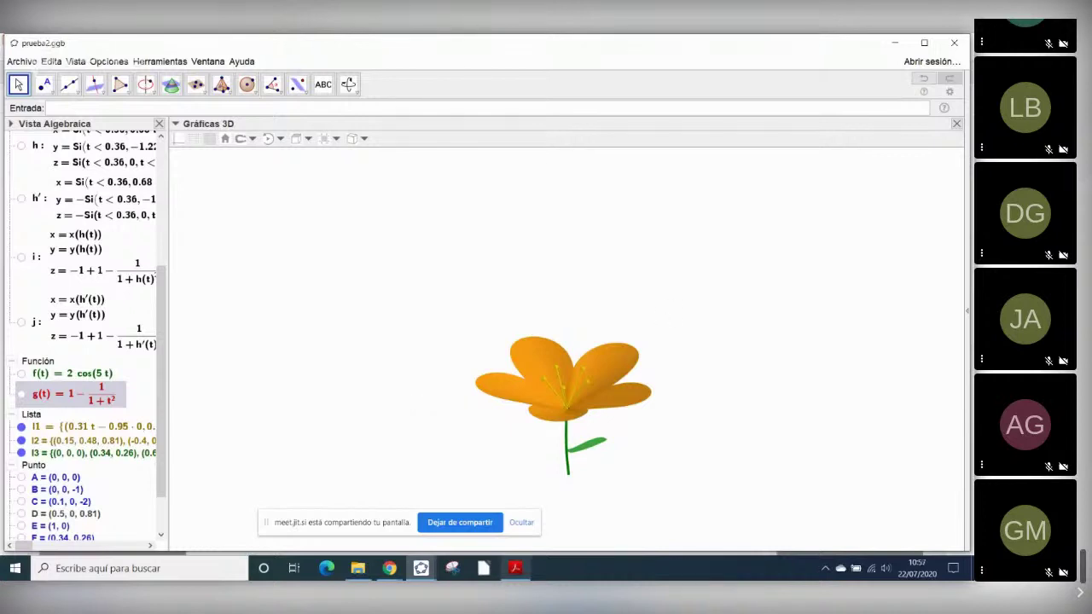
- Switch back to the GeoGebra window containing the turquoise flower construction
left_click(421, 568)
left_click(367, 538)
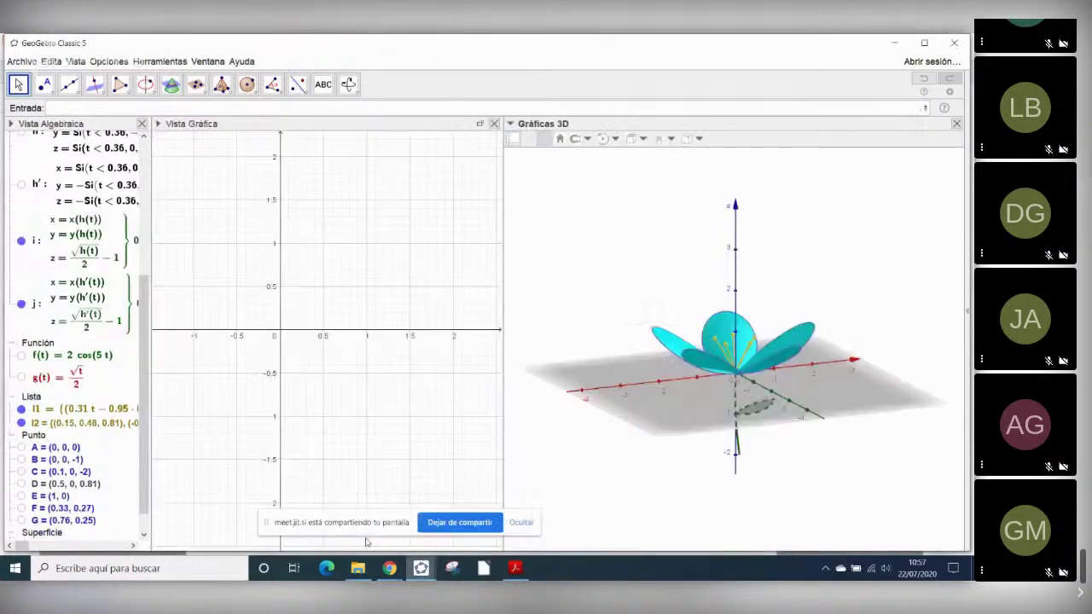